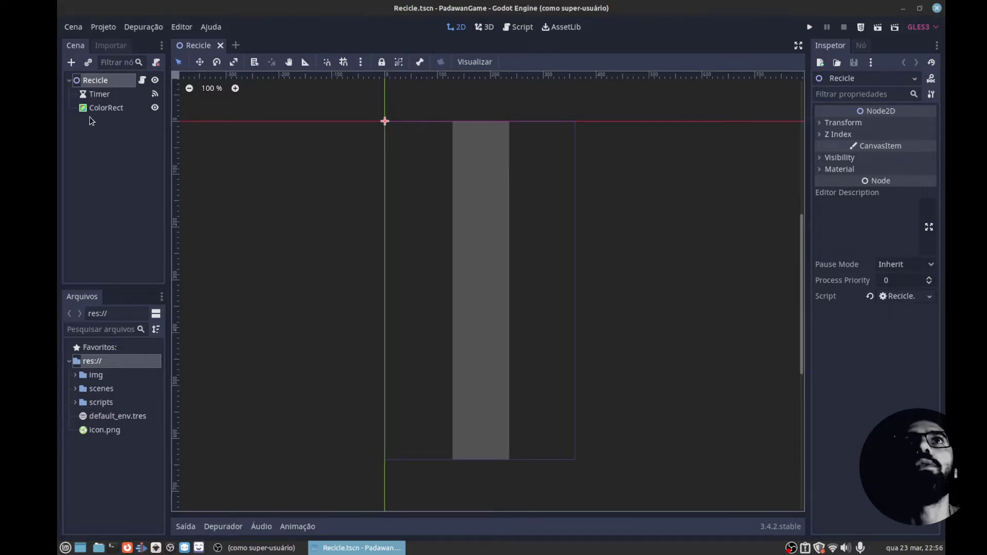
Inspect the Timer and ColorRect nodes, then open the Recicle root node's script.
click(98, 94)
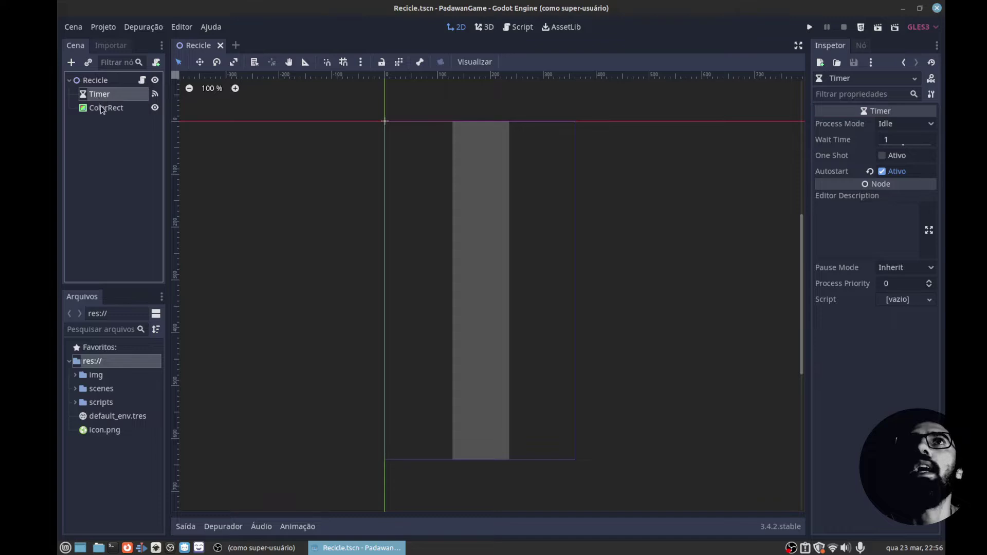
click(102, 109)
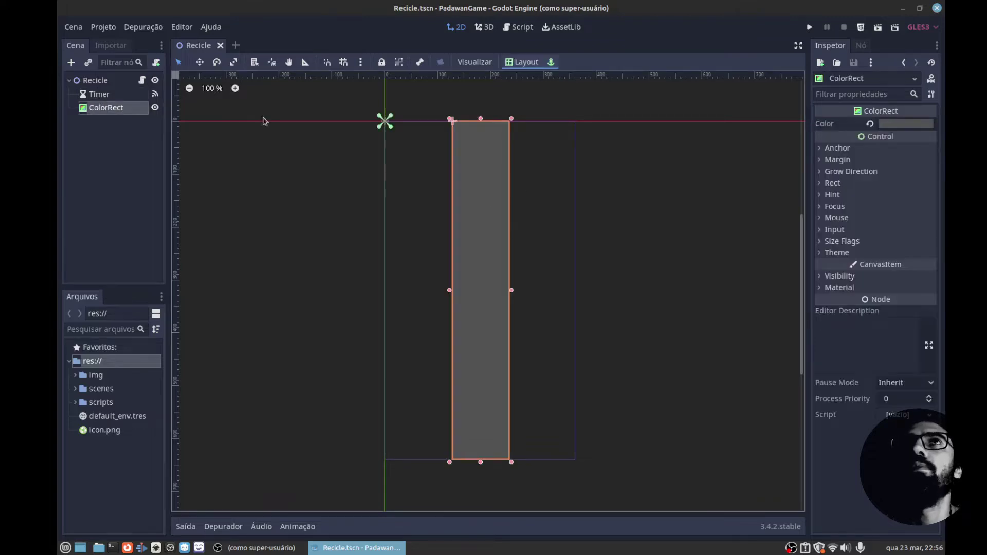
click(135, 82)
click(142, 80)
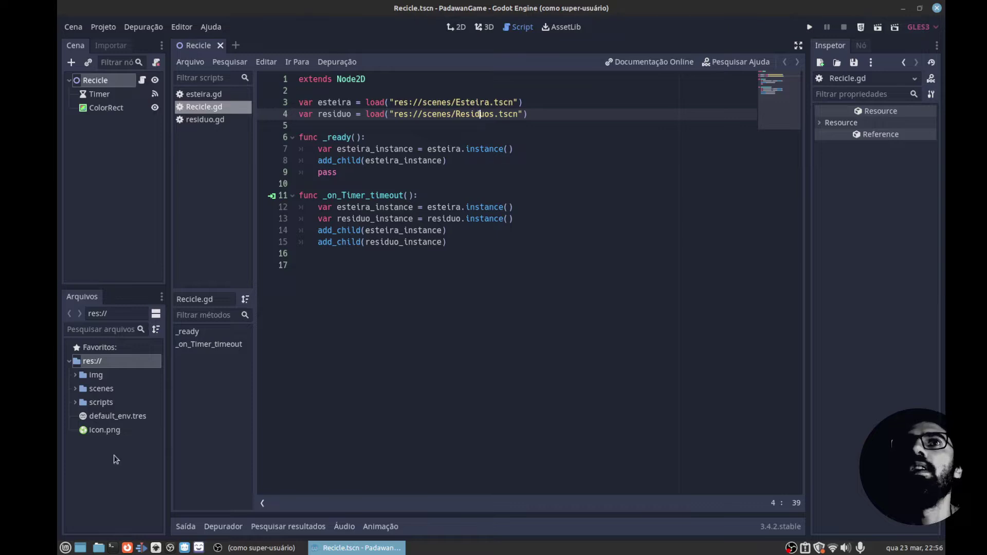
Expand the scenes folder, select Esteira.tscn and Residuos.tscn, and start the game.
click(75, 389)
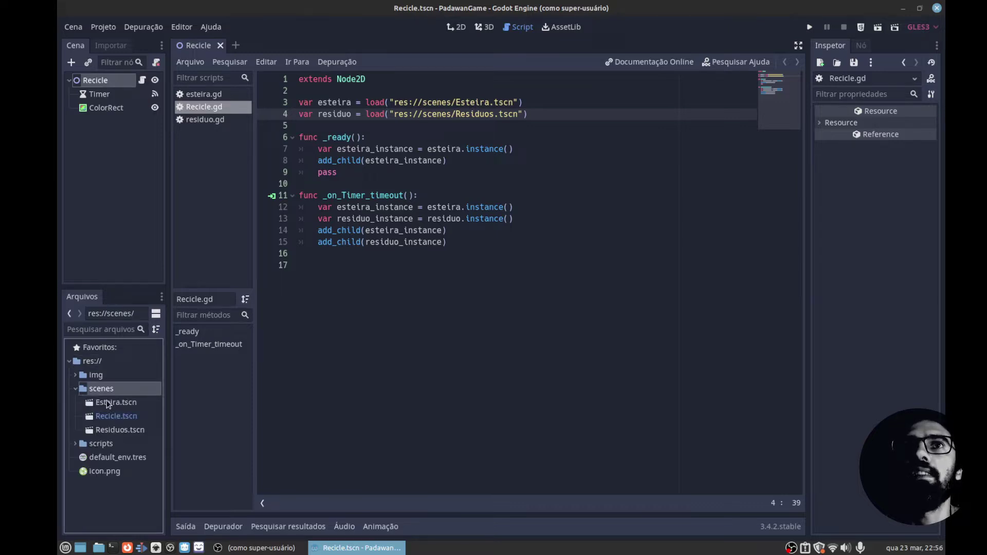
click(109, 405)
click(125, 431)
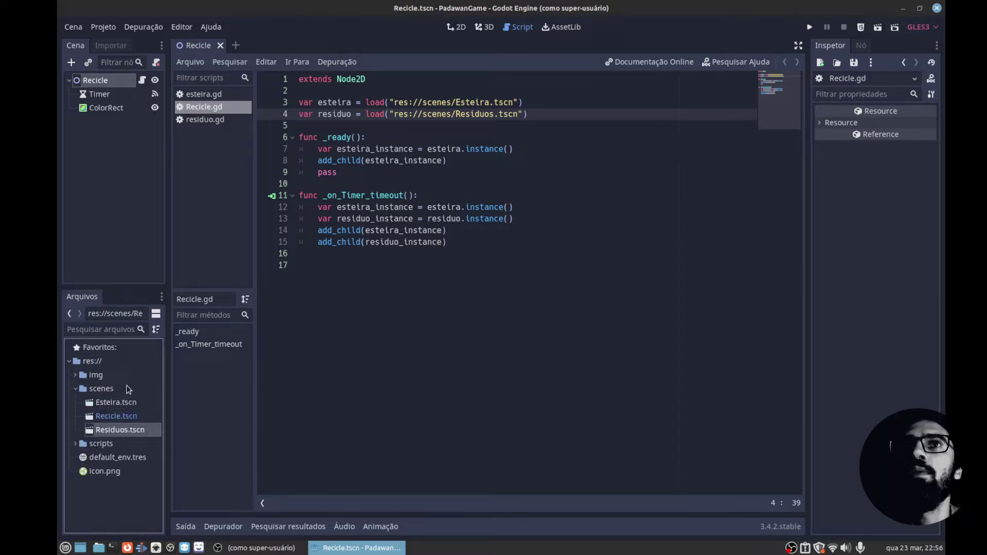
click(122, 406)
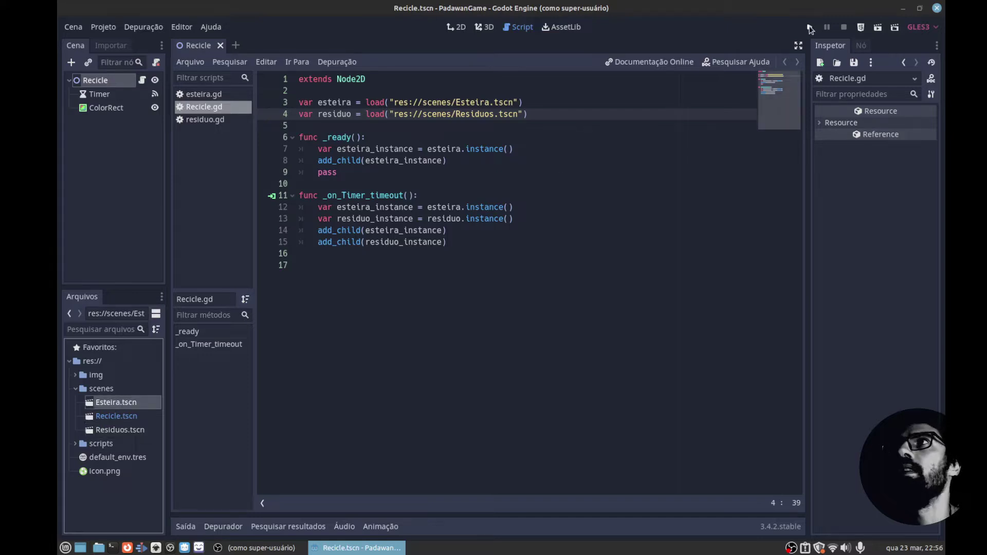
click(810, 27)
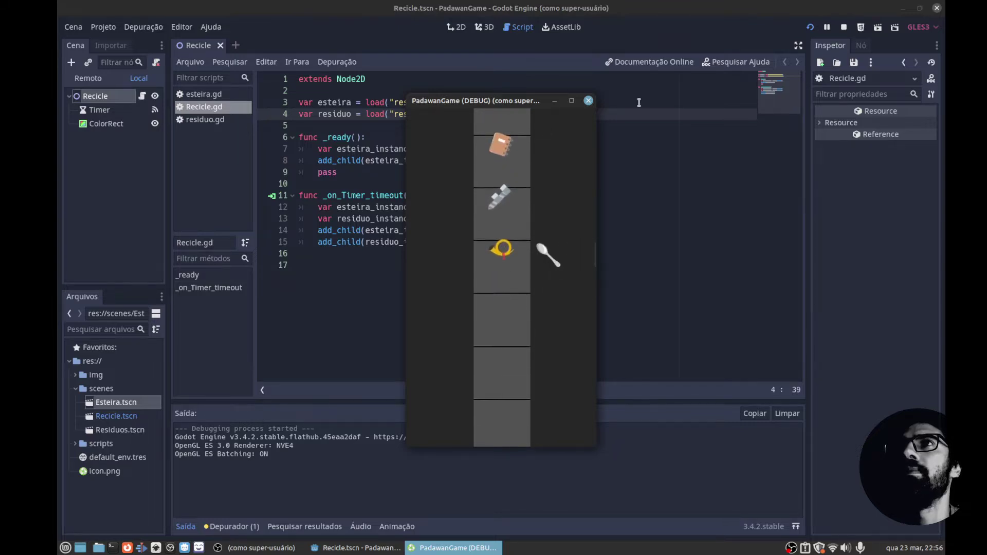
Close the running game and open Esteira.tscn in the 2D editor.
click(588, 101)
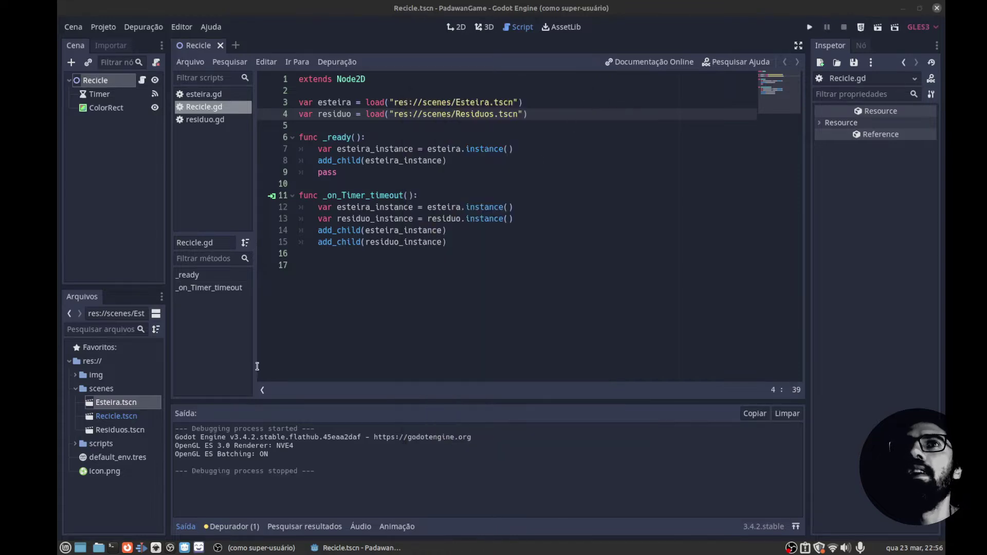
double_click(112, 403)
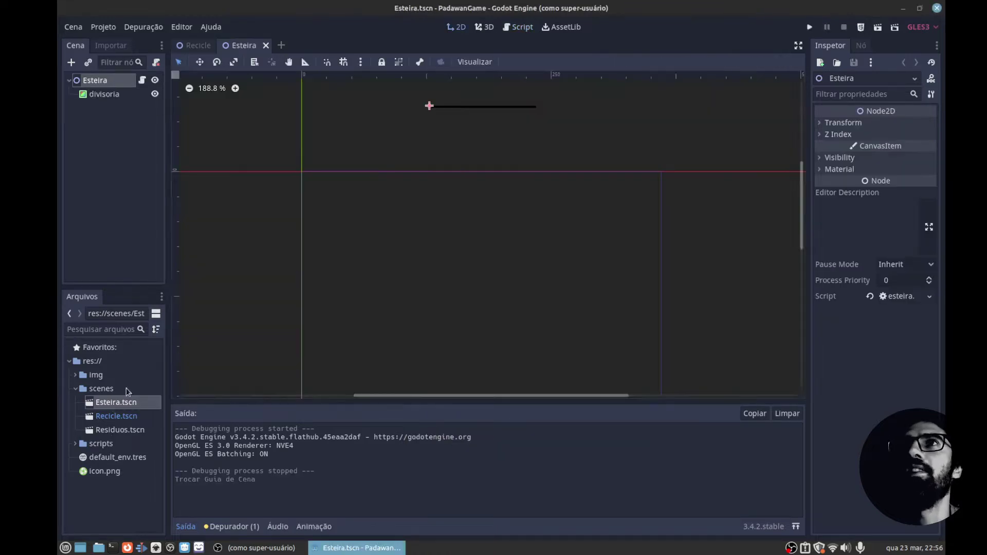
Duplicate the divisoria divider as divisoria2 and drag it below the original.
click(469, 112)
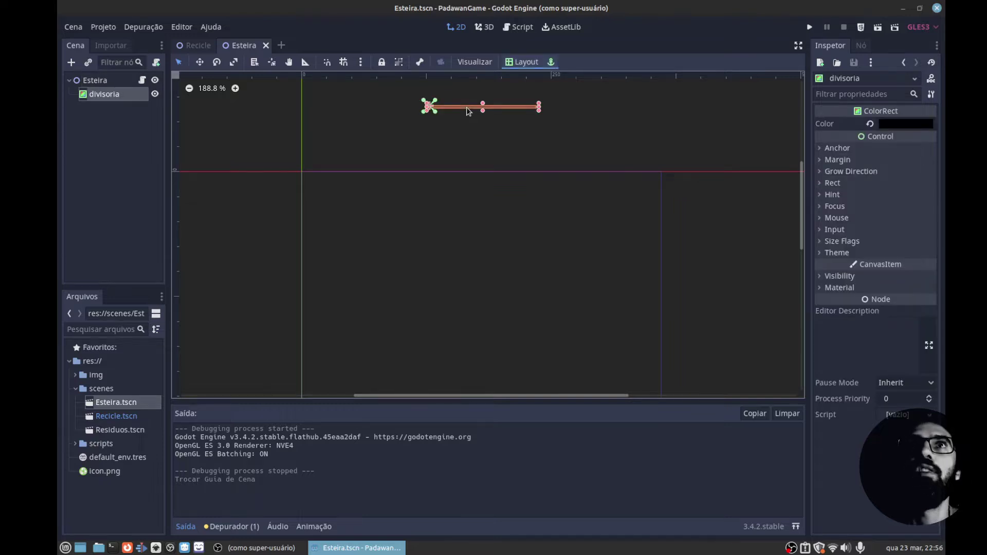
key(ctrl+d)
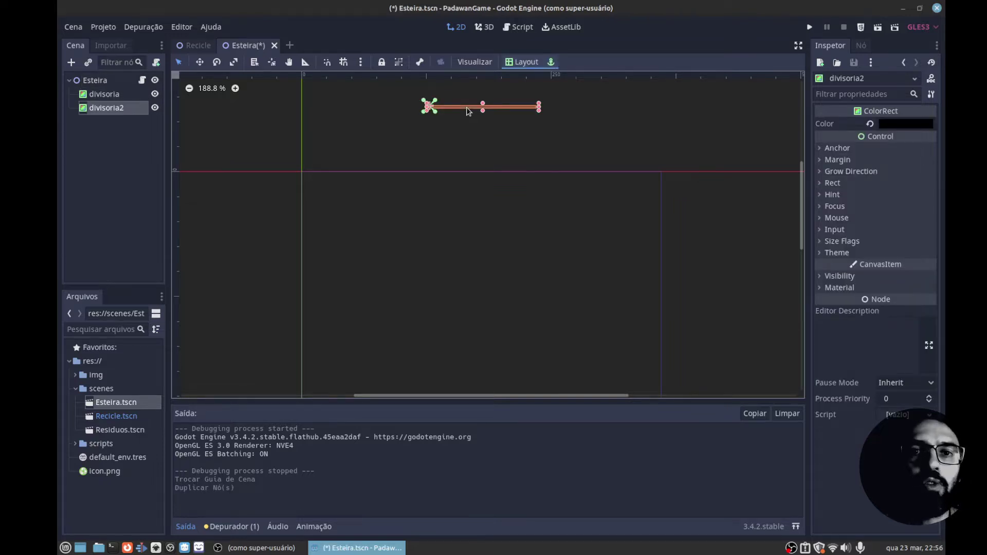
right_click(108, 97)
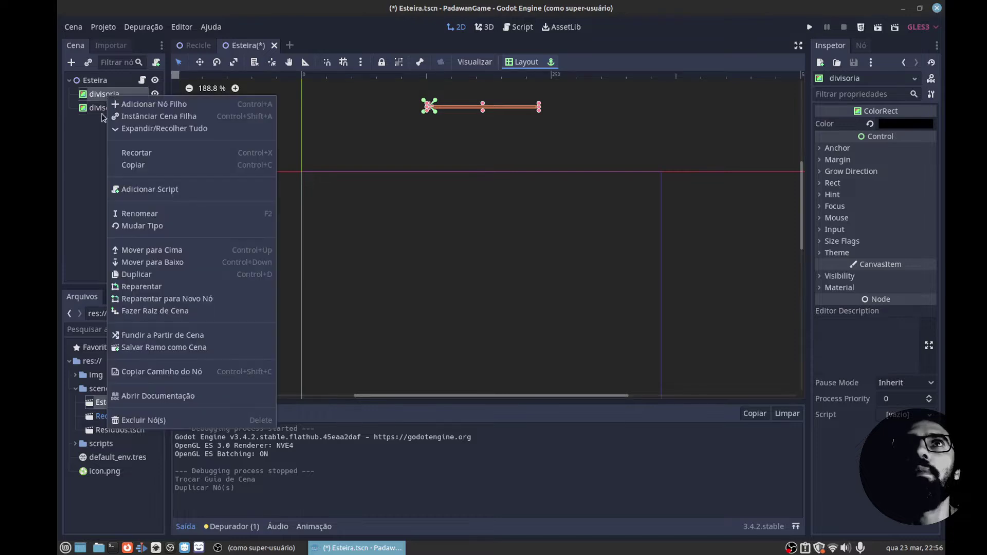
click(97, 114)
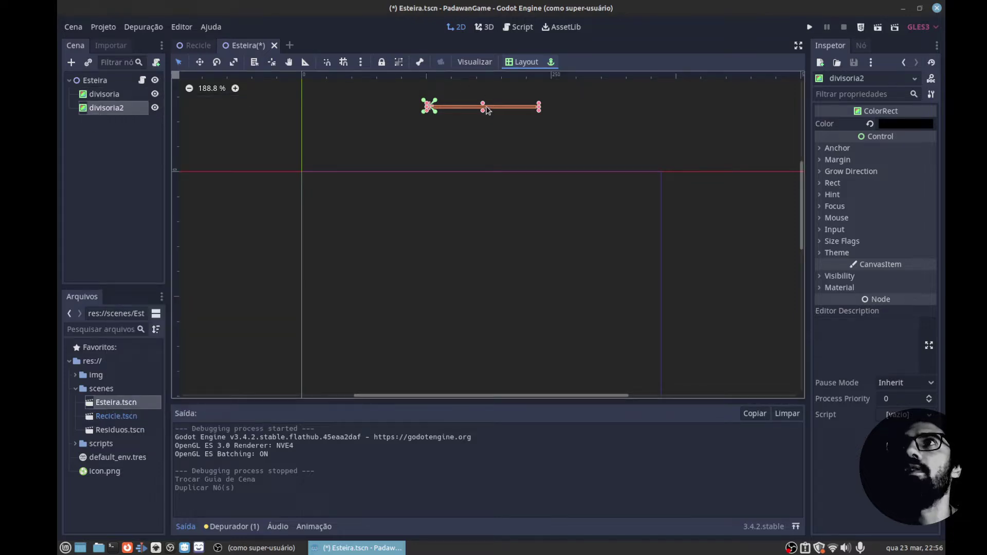
drag(489, 121, 485, 155)
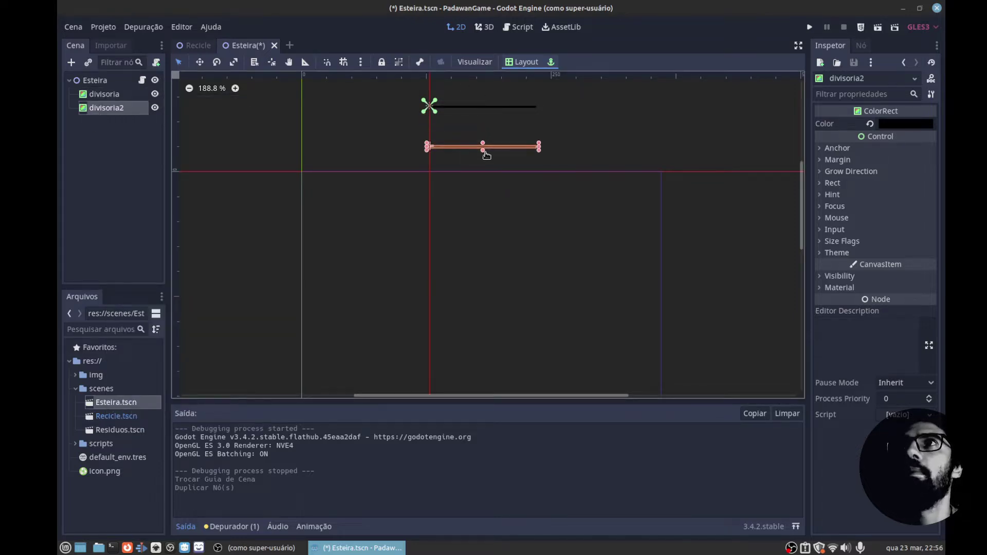
Test-run the belt, drag divisoria2 just below the original divider, and test again.
click(813, 28)
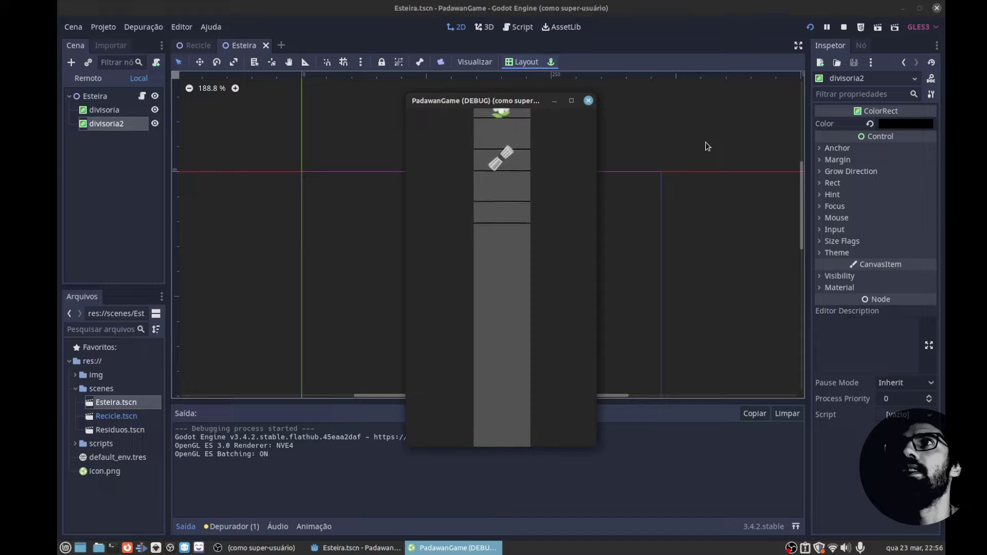
click(588, 100)
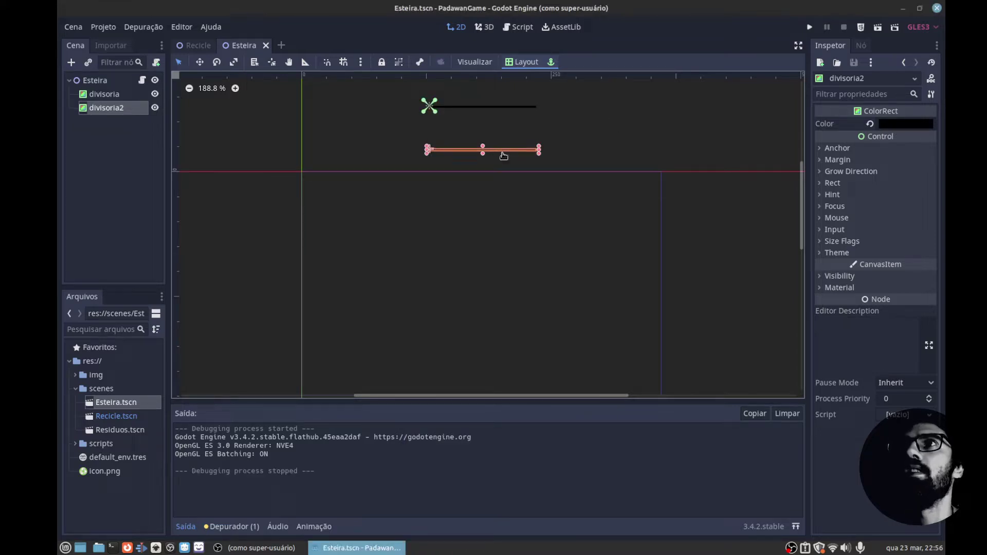
mouse_move(503, 150)
mouse_down()
mouse_move(506, 86)
mouse_move(500, 175)
mouse_up()
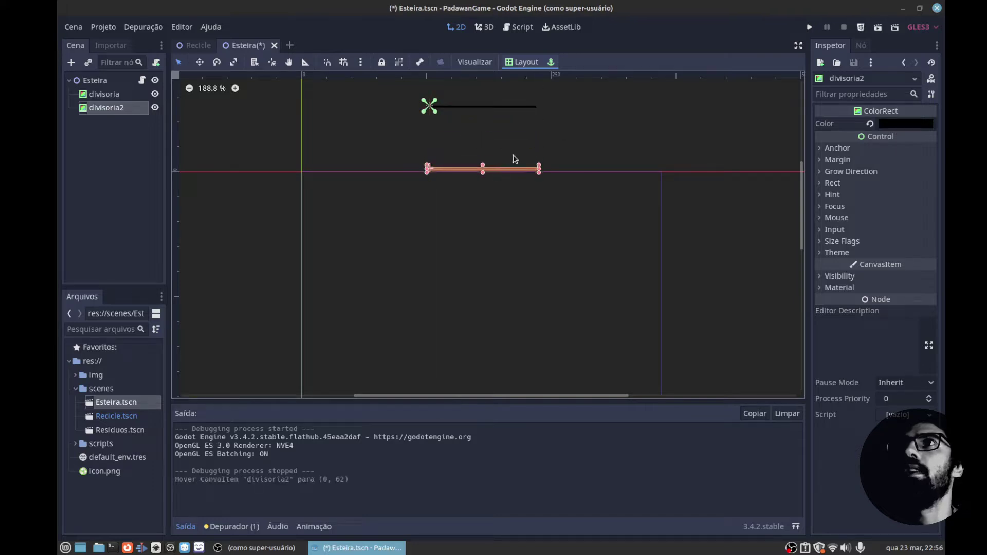
click(808, 31)
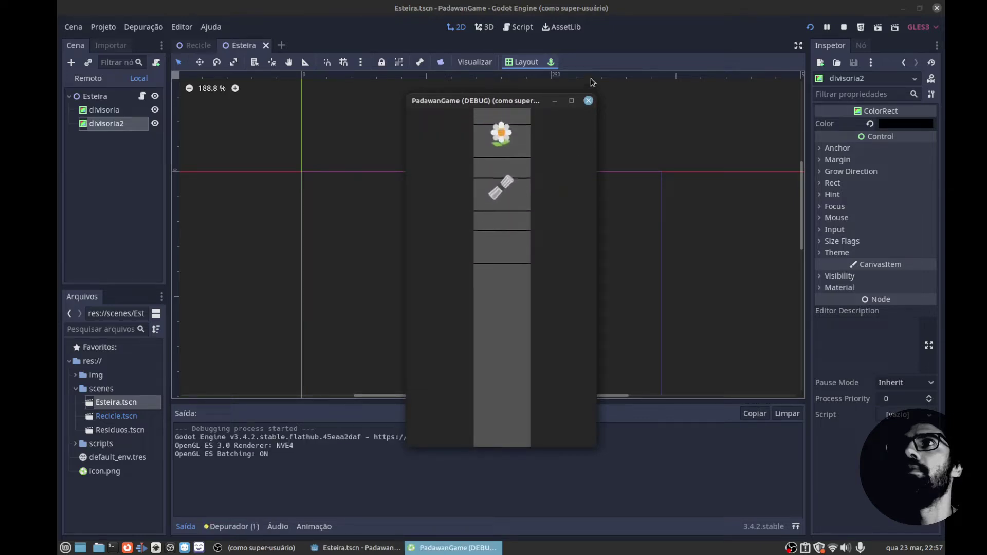
click(588, 100)
scroll(529, 198, up, 1)
scroll(529, 198, down, 1)
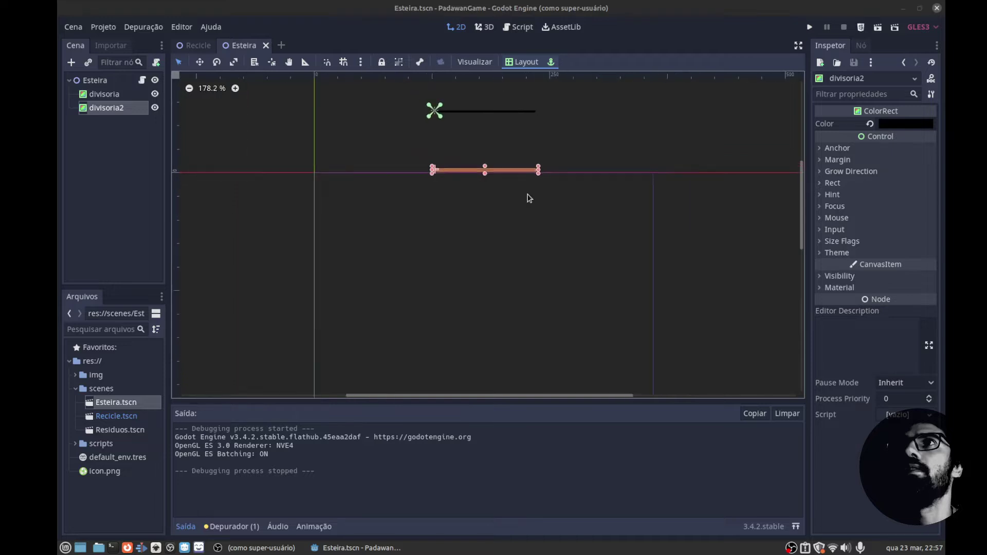
scroll(529, 198, down, 1)
Move divisoria2 up above the other divider, running the game to check spacing.
drag(522, 178, 522, 168)
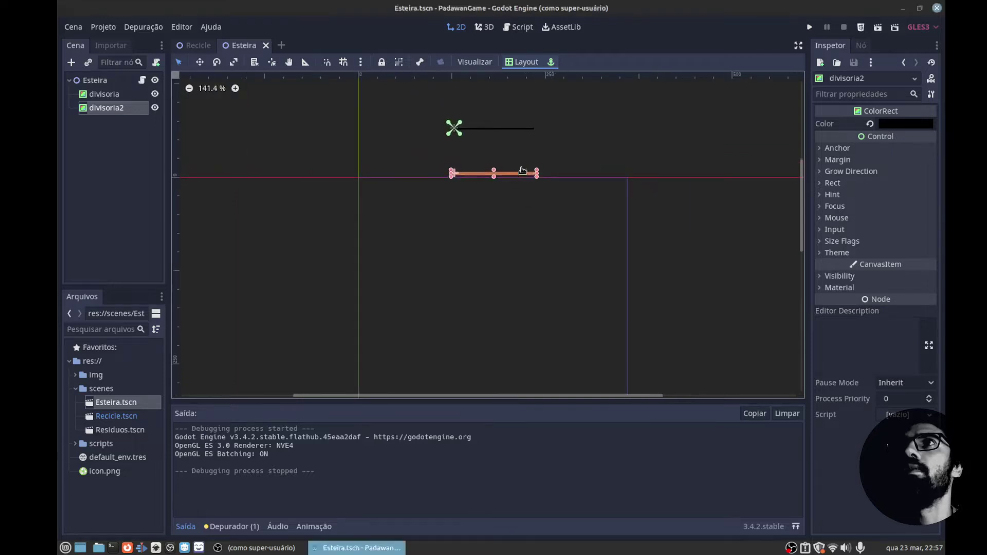
click(810, 28)
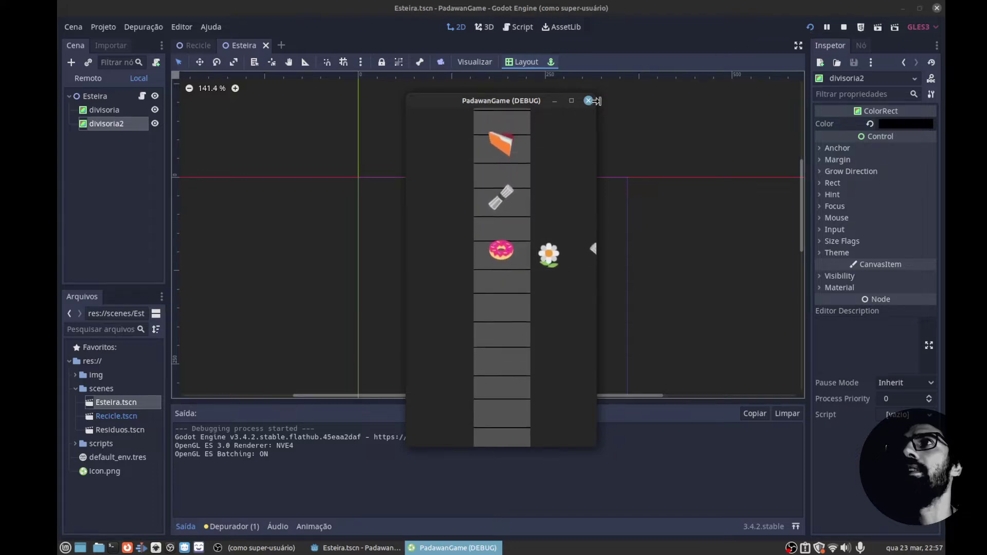
click(589, 100)
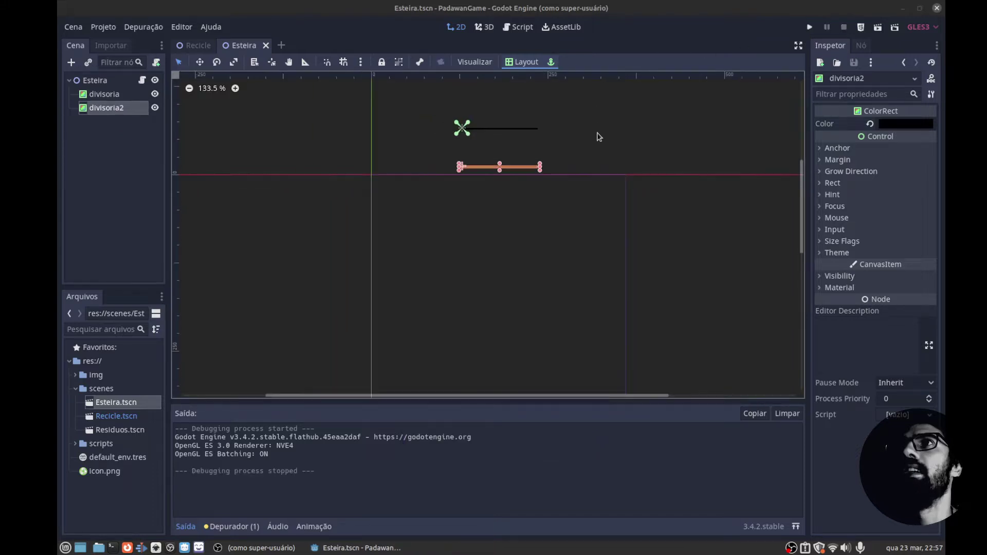
scroll(802, 184, up, 3)
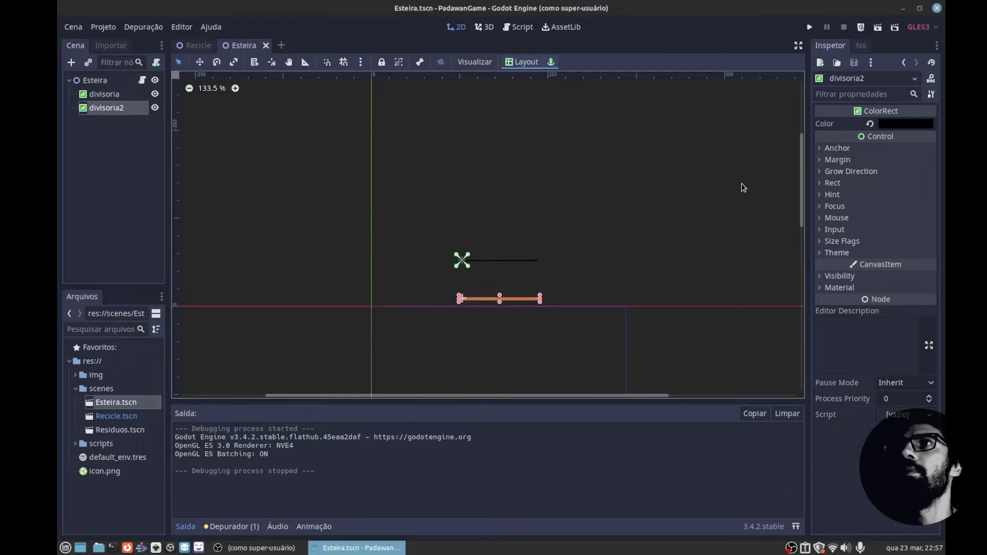
key(Up)
key(Up)
key(Up)
key(Up)
key(Up)
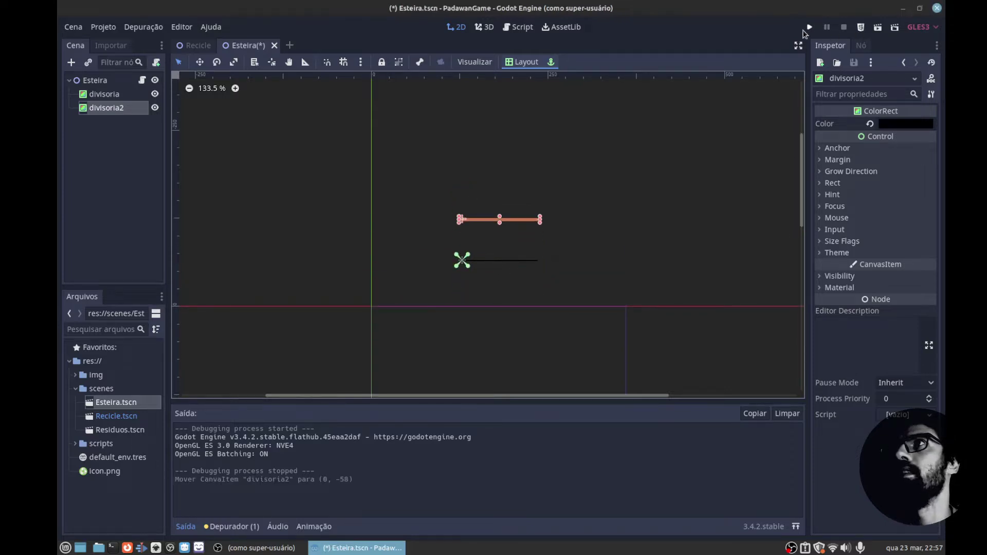
click(808, 27)
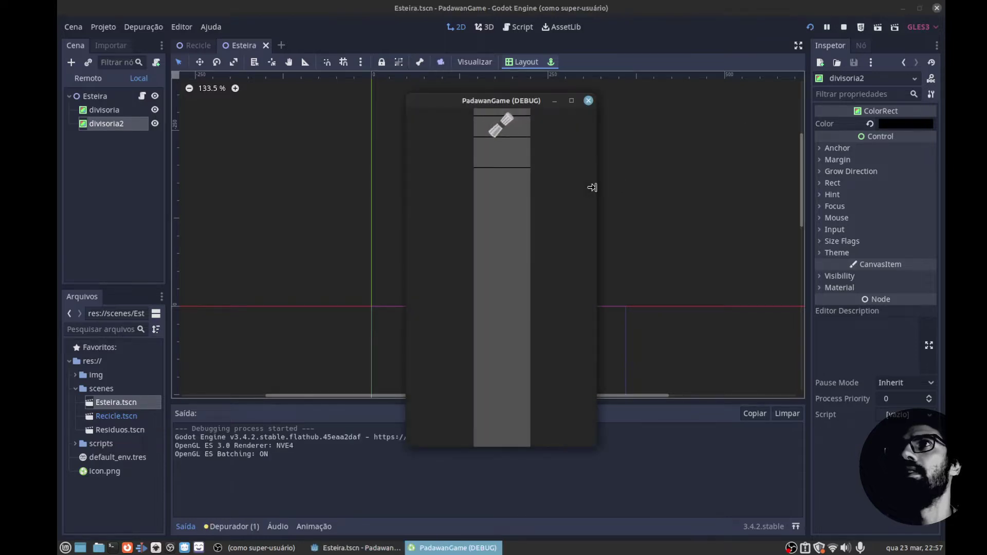
click(588, 101)
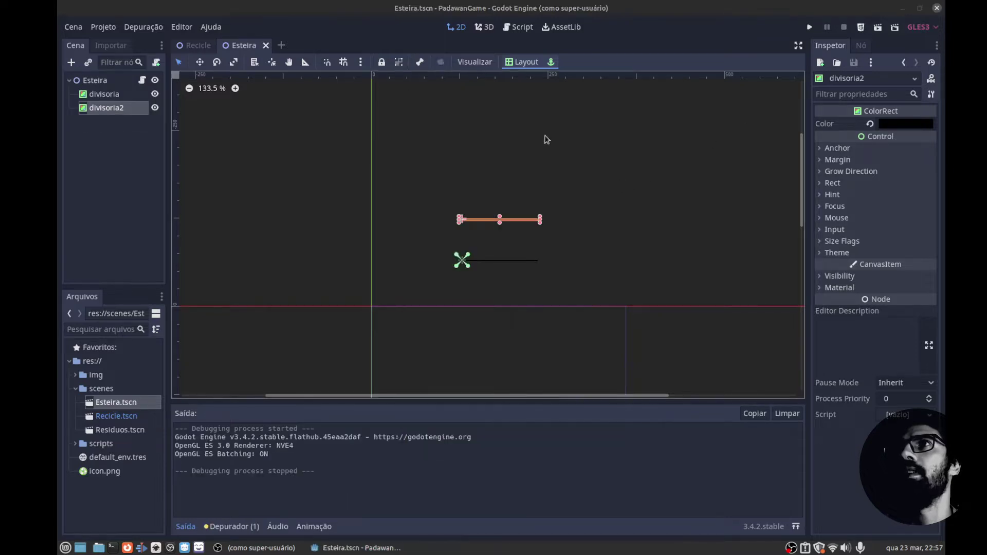
Nudge divisoria2 down three pixels to about y -50, rerunning the game to verify.
key(Down)
key(Down)
key(Down)
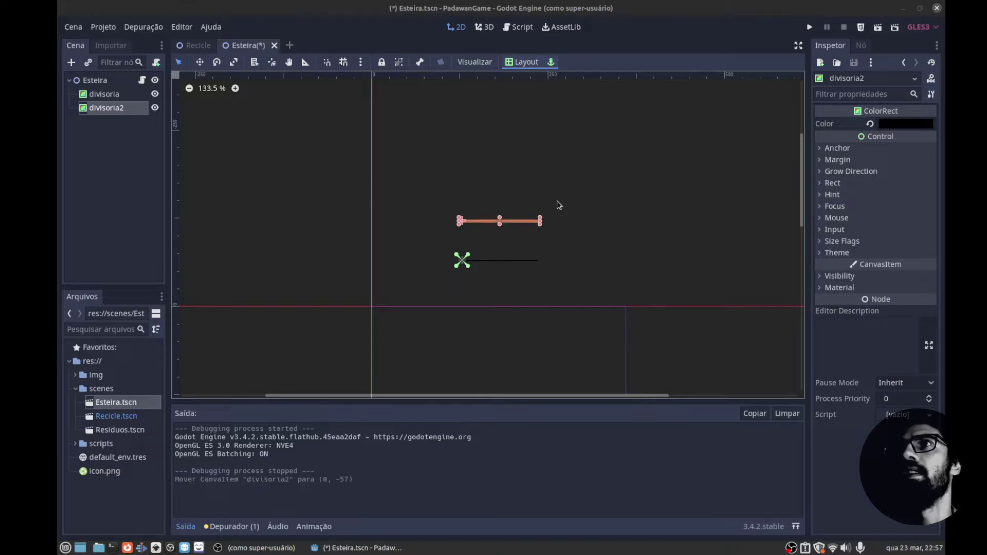
key(Down)
key(Down)
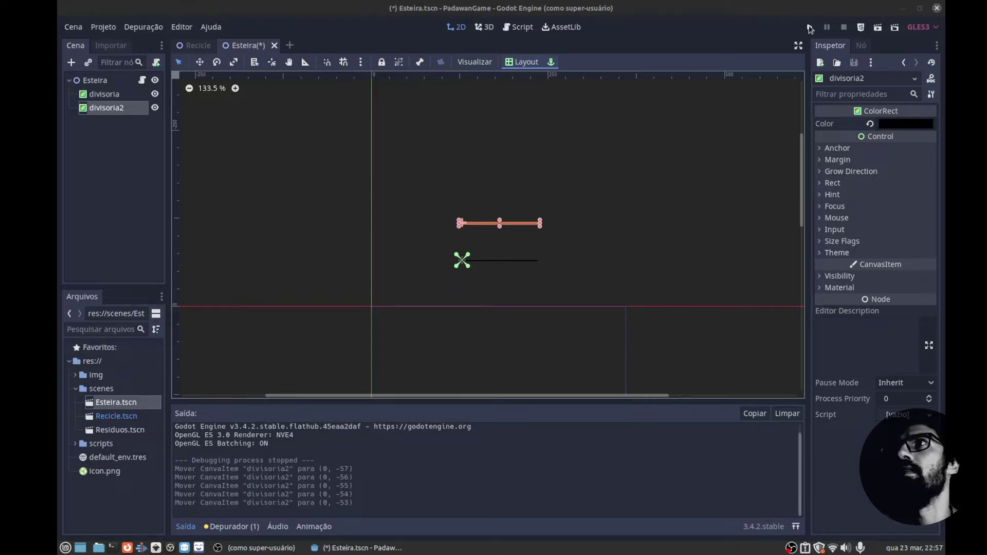
click(810, 27)
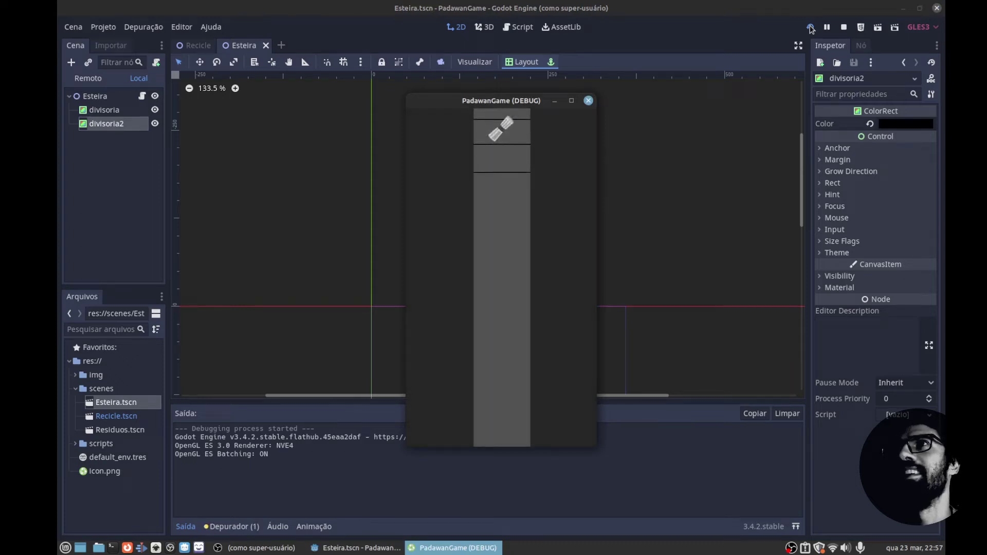
click(588, 101)
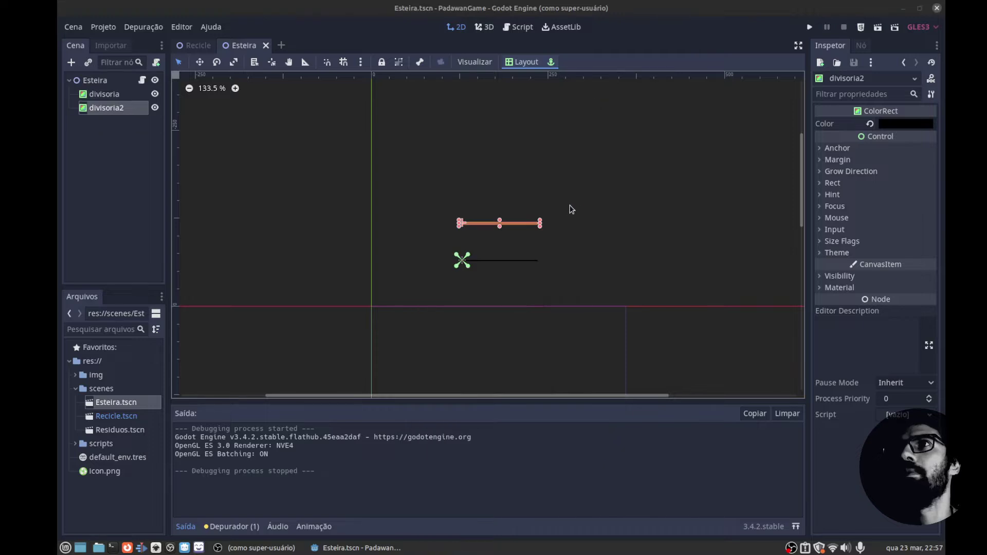
key(Down)
key(Down)
key(Down)
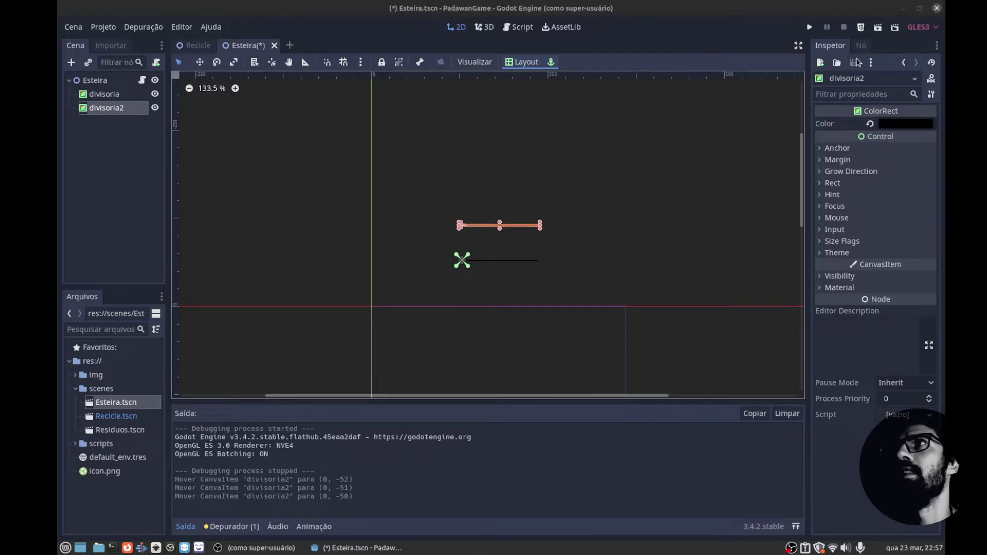
click(808, 28)
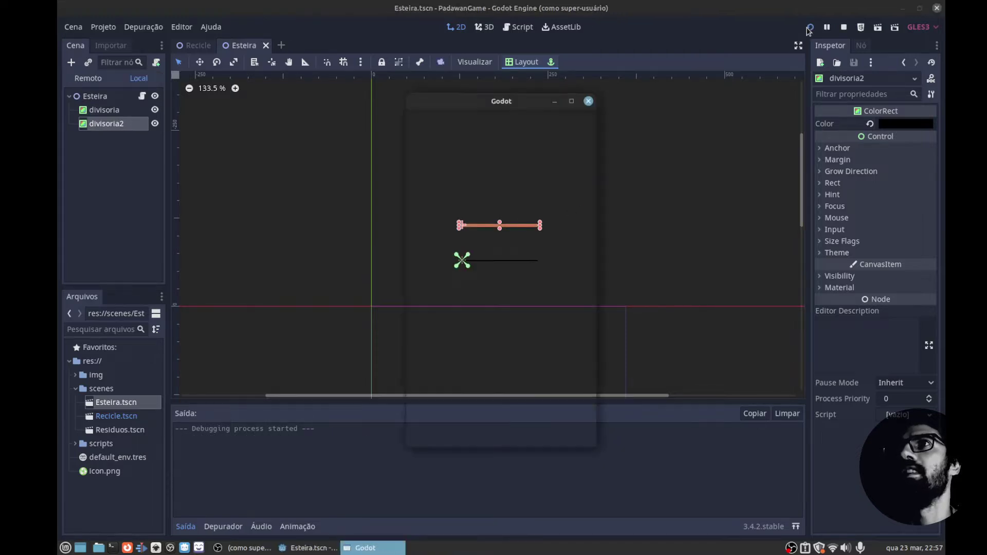
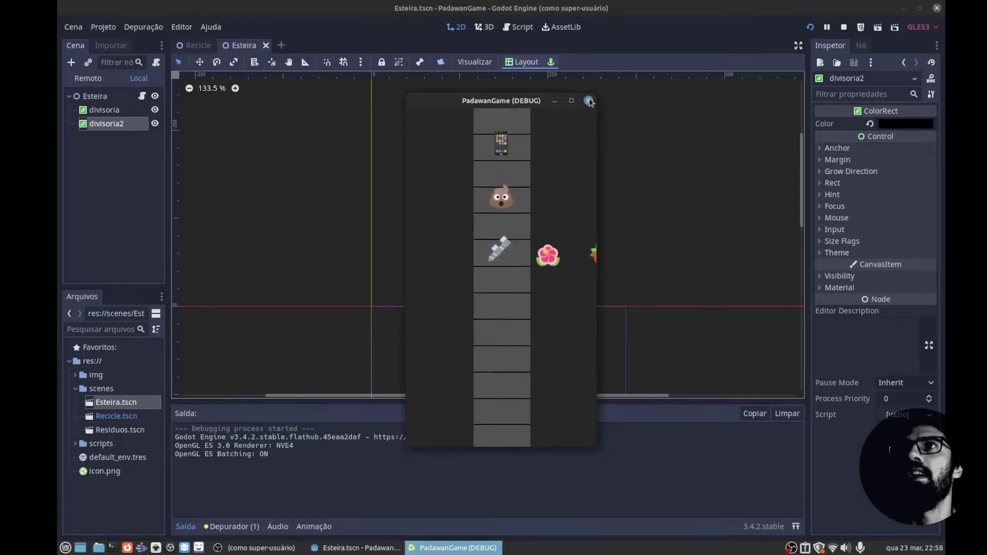
Stop the running game and put the caret at the end of the movement line in esteira.gd.
click(588, 101)
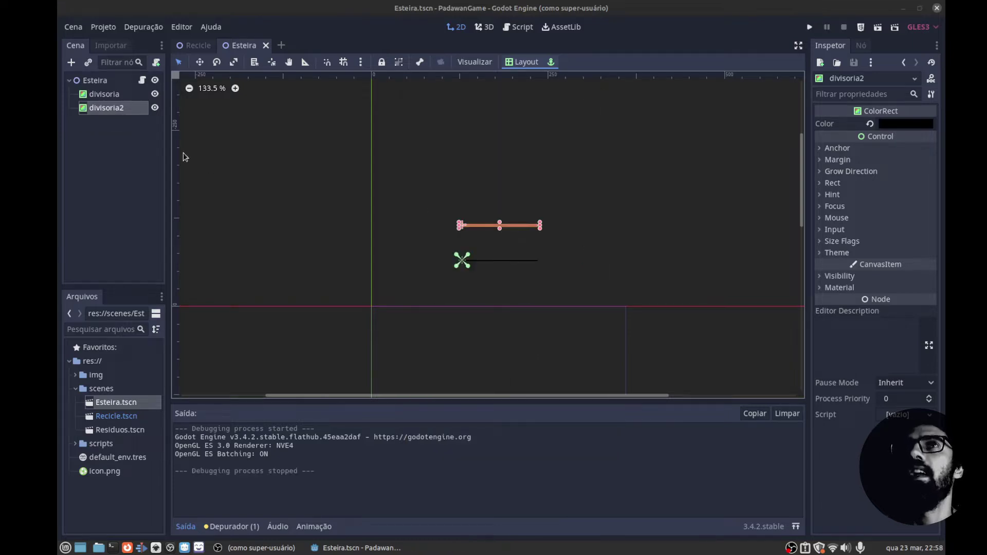
click(141, 80)
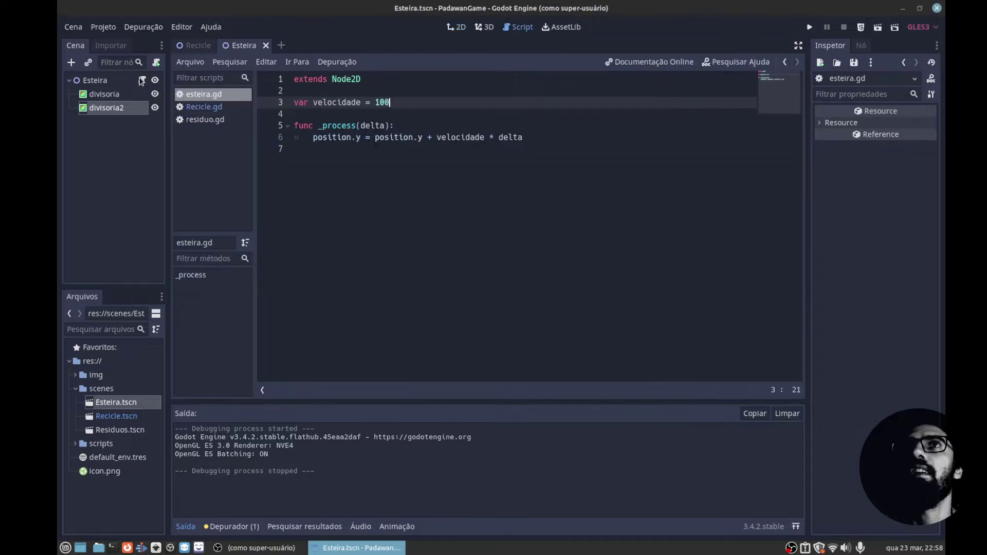
click(506, 128)
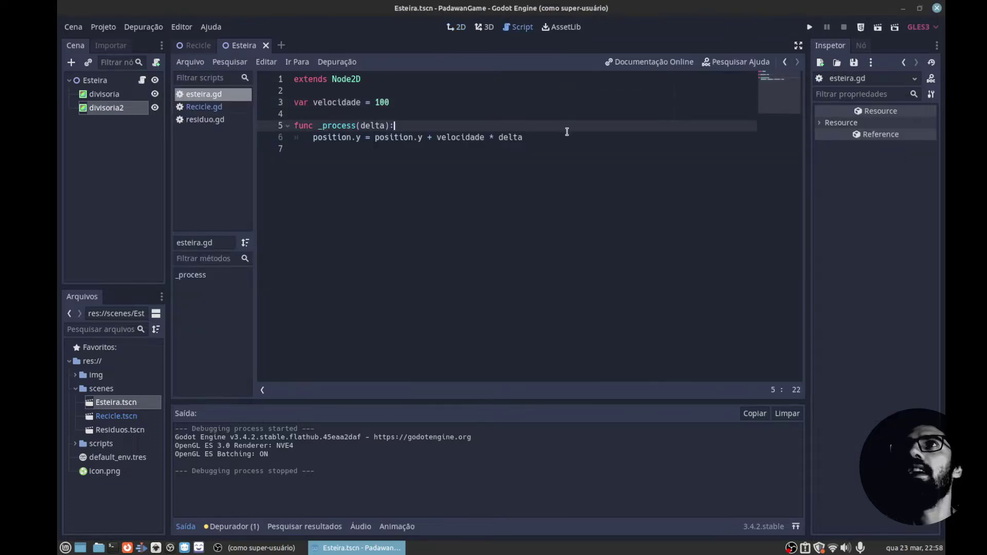
click(568, 133)
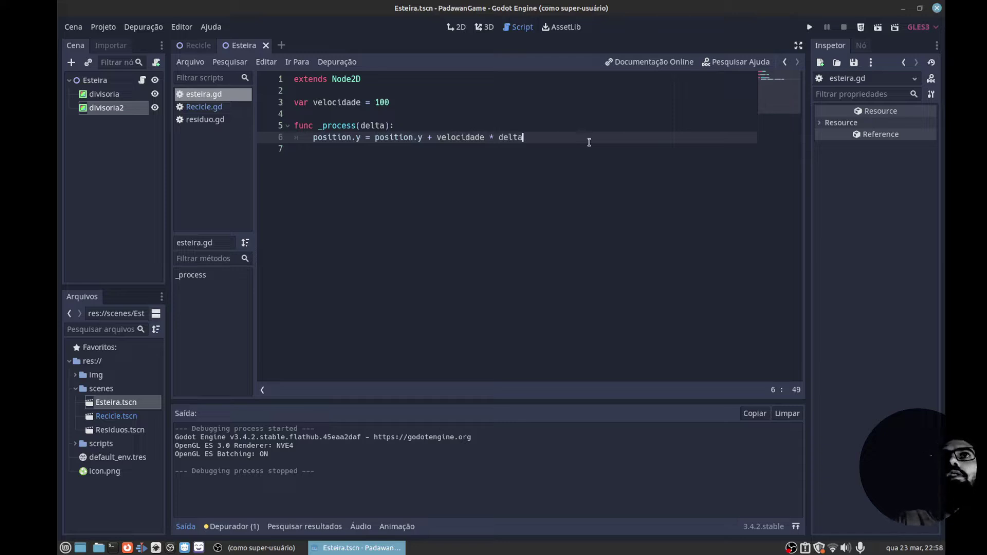
Add 'if position.y >= 680:' with a new indented line below it.
key(Return)
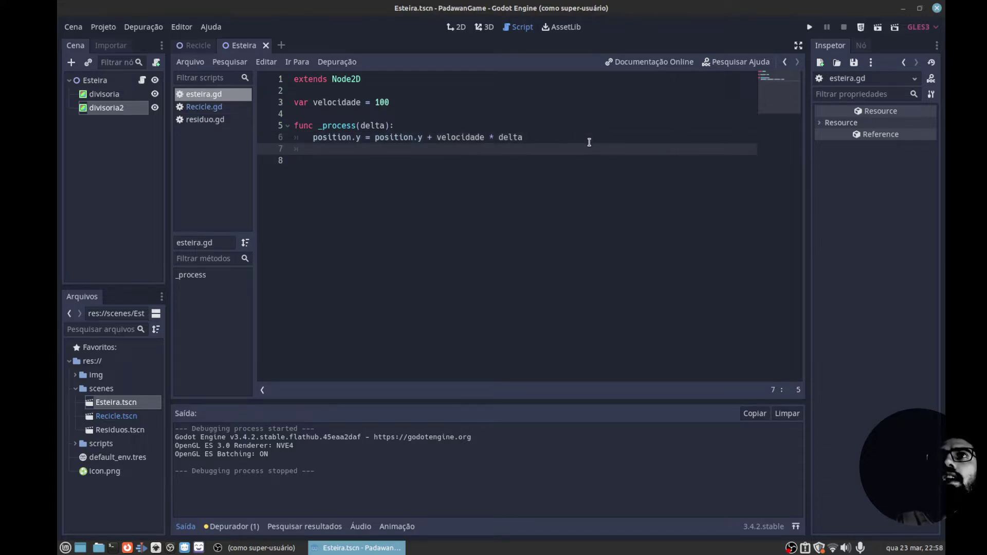
text(if )
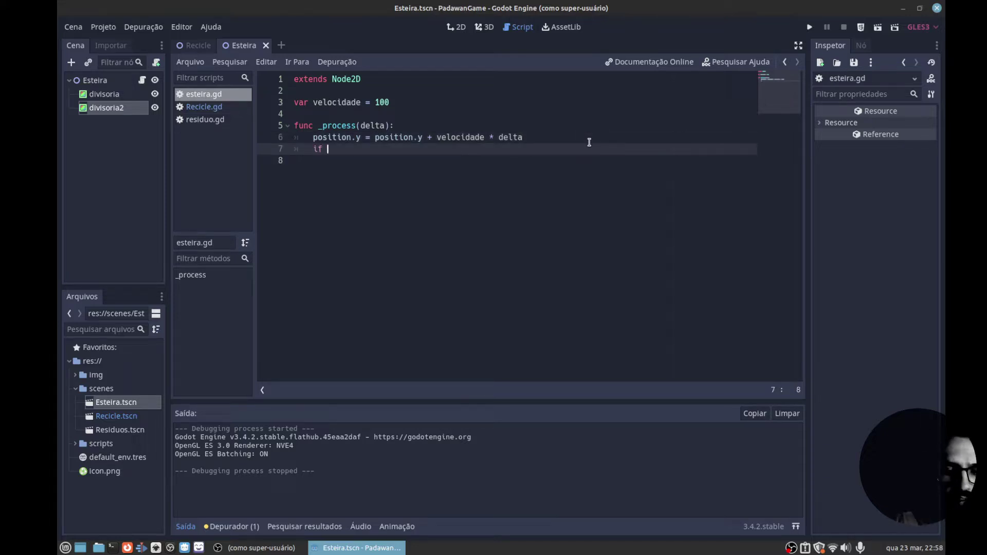
text(pos)
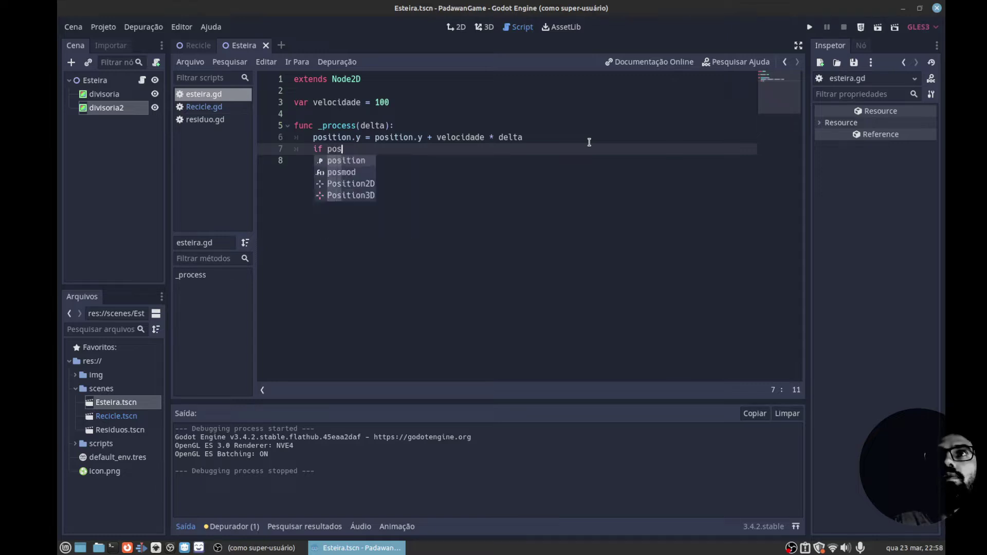
key(Return)
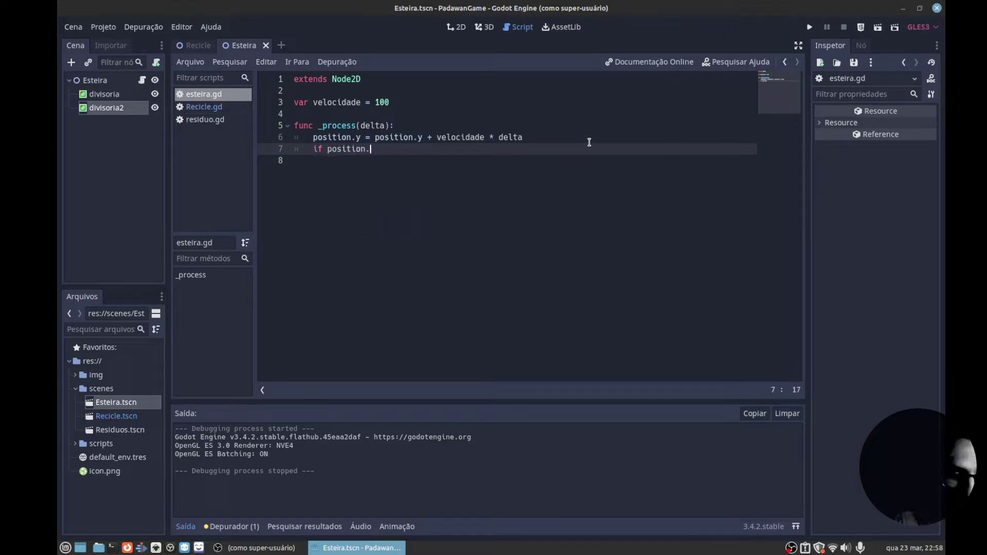
text(y )
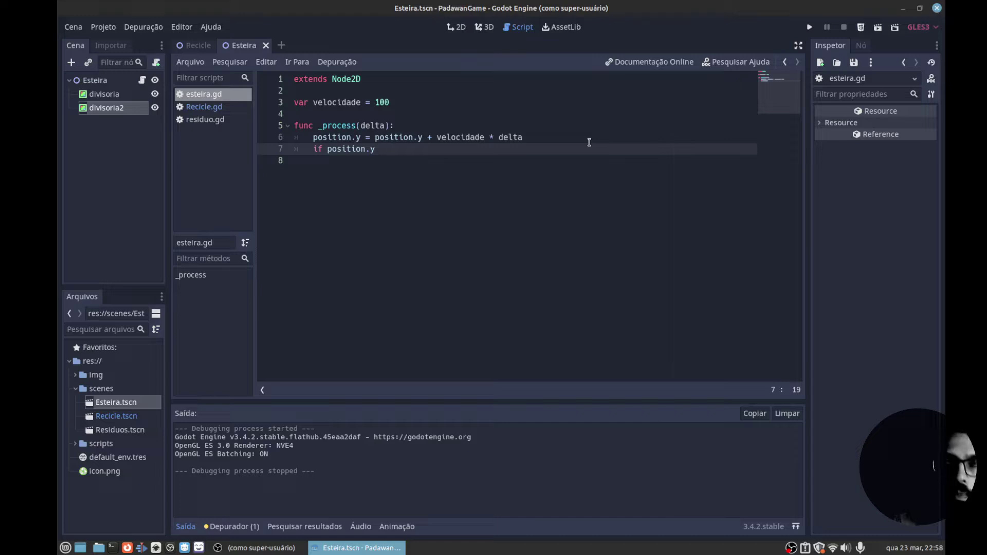
text(>)
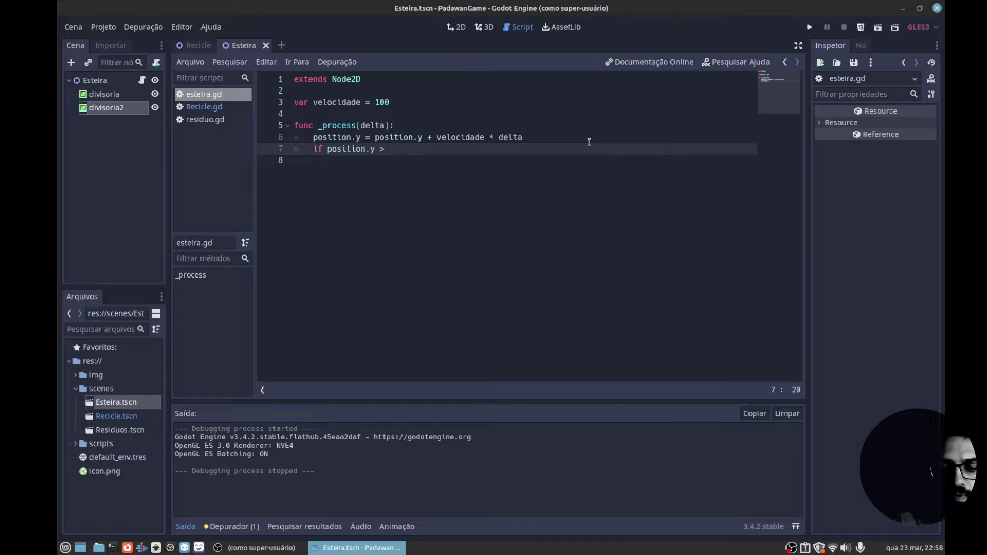
text(=)
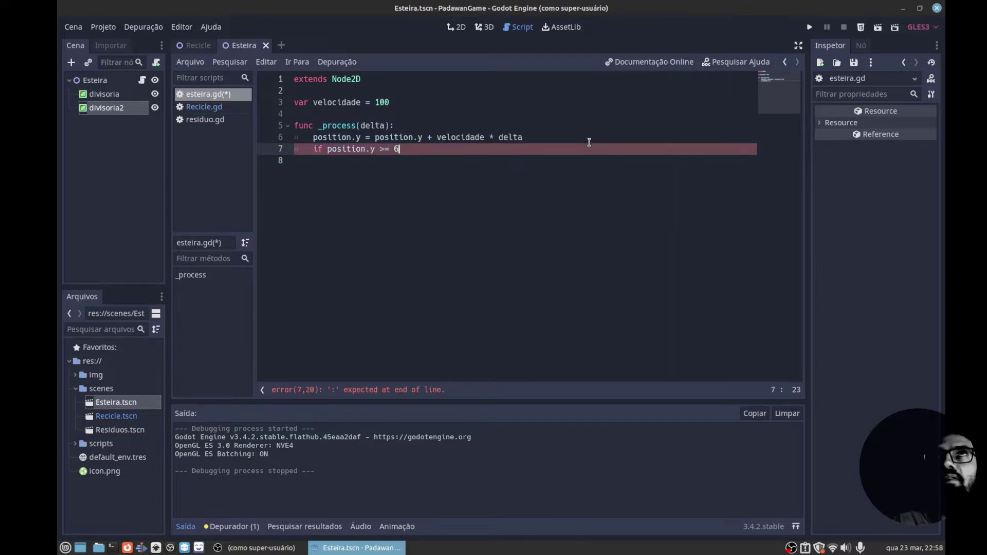
text(68)
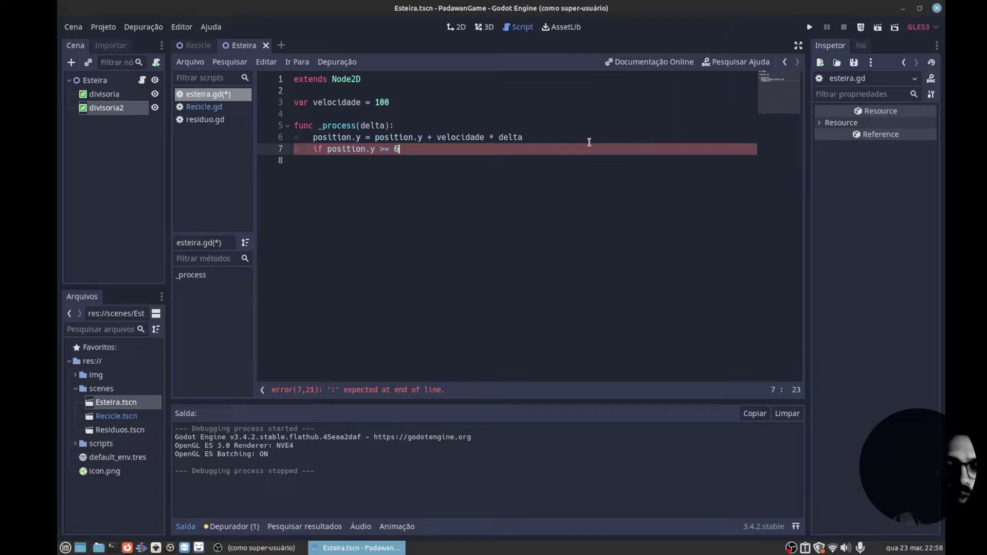
text(0)
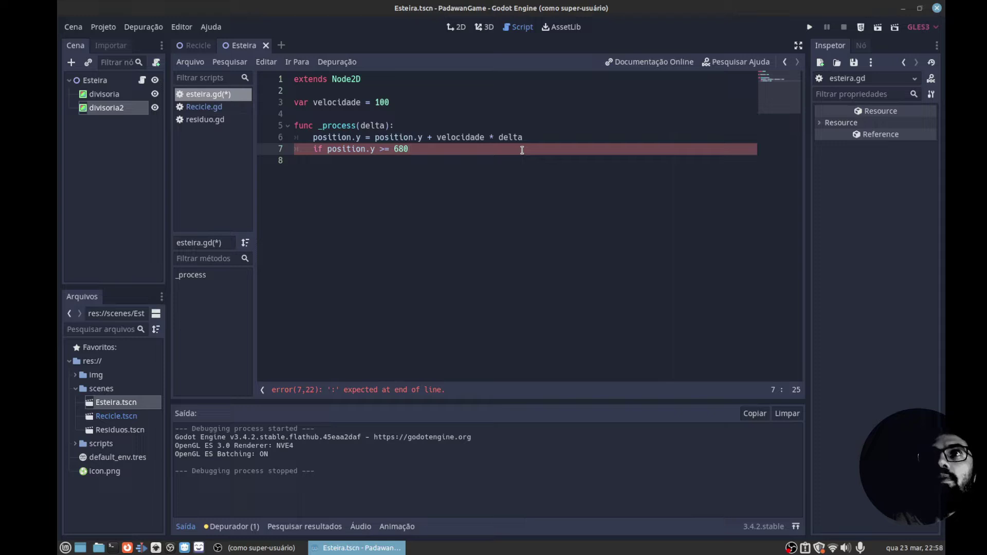
text(:)
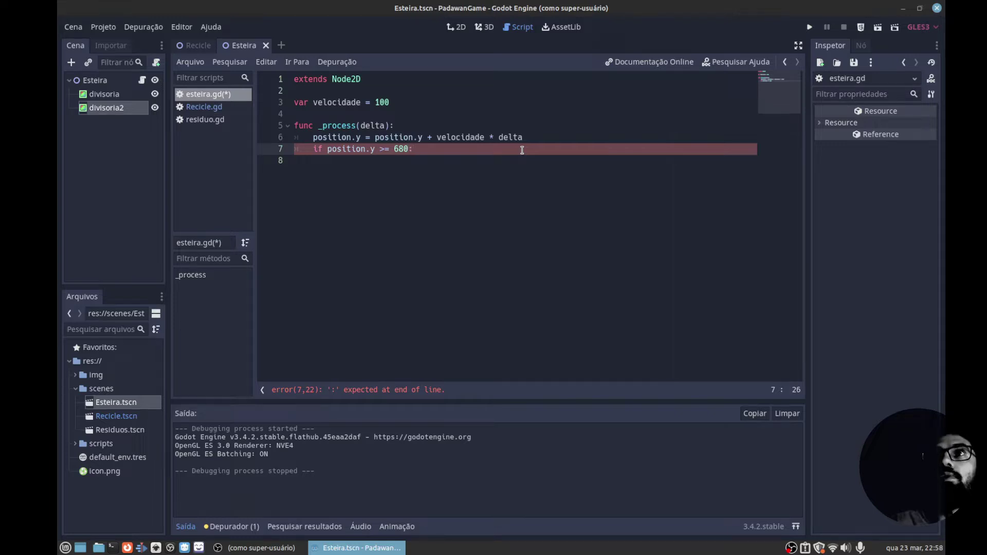
key(Return)
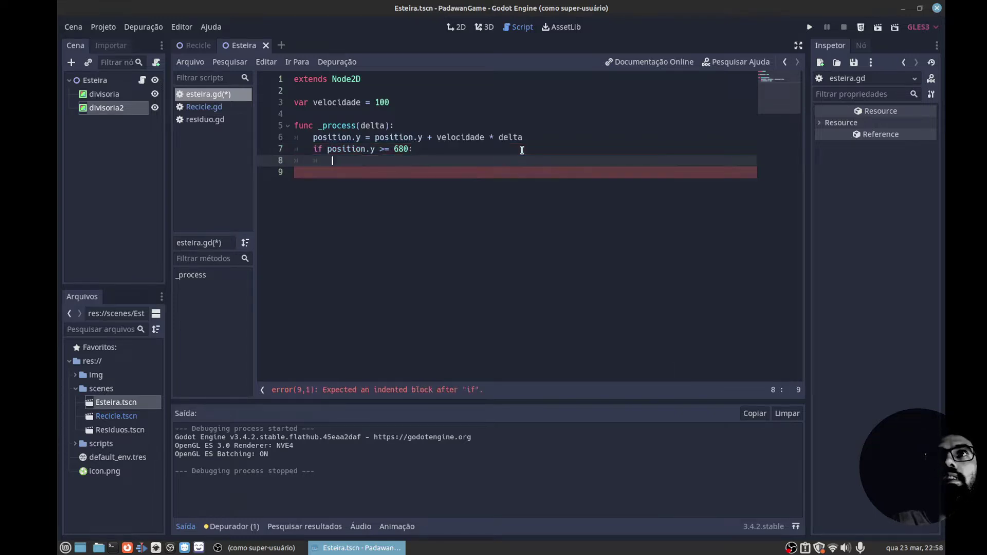
key(super+w)
Search Firefox for 'godot remove object', then go back to the Godot editor.
text(godotrem)
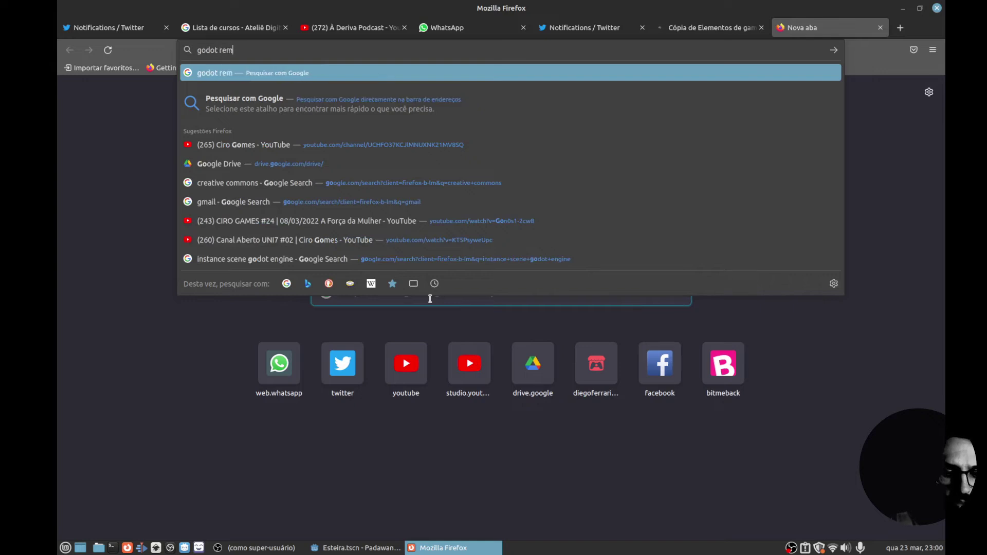
text(ove)
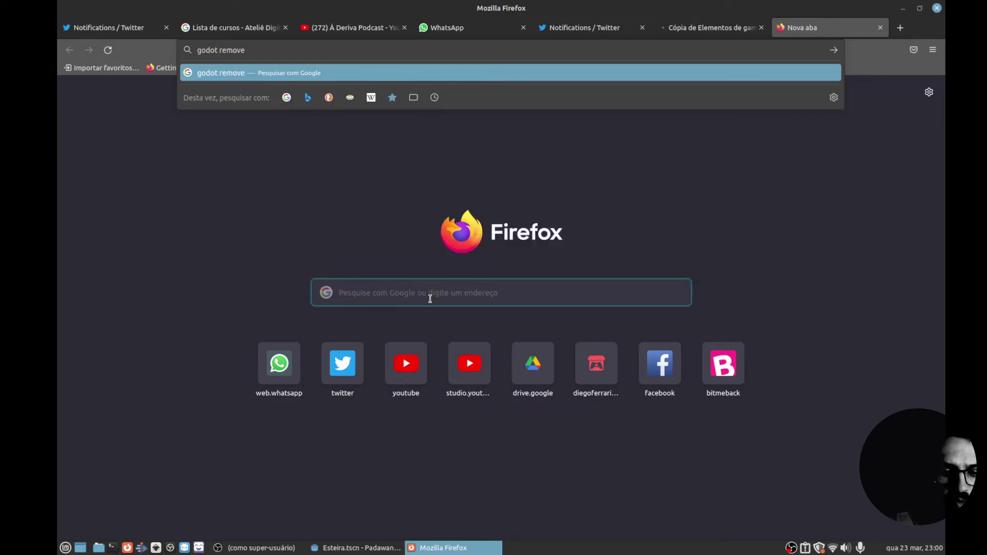
text( o)
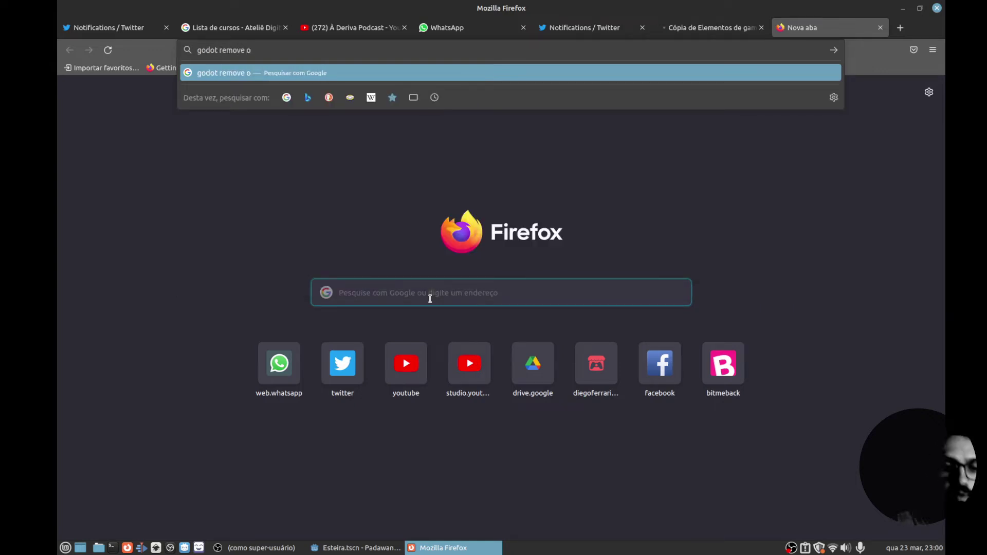
text(bject)
key(Return)
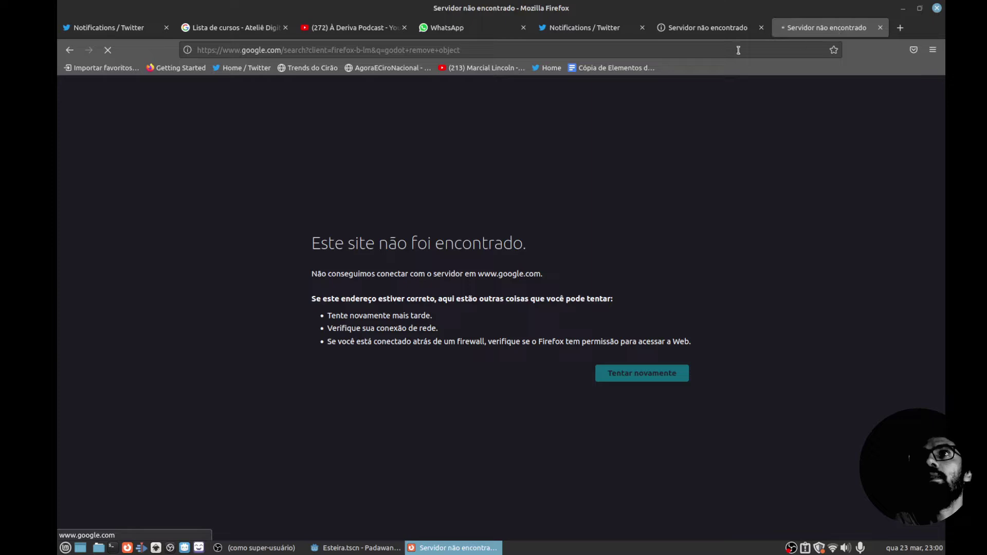
click(360, 549)
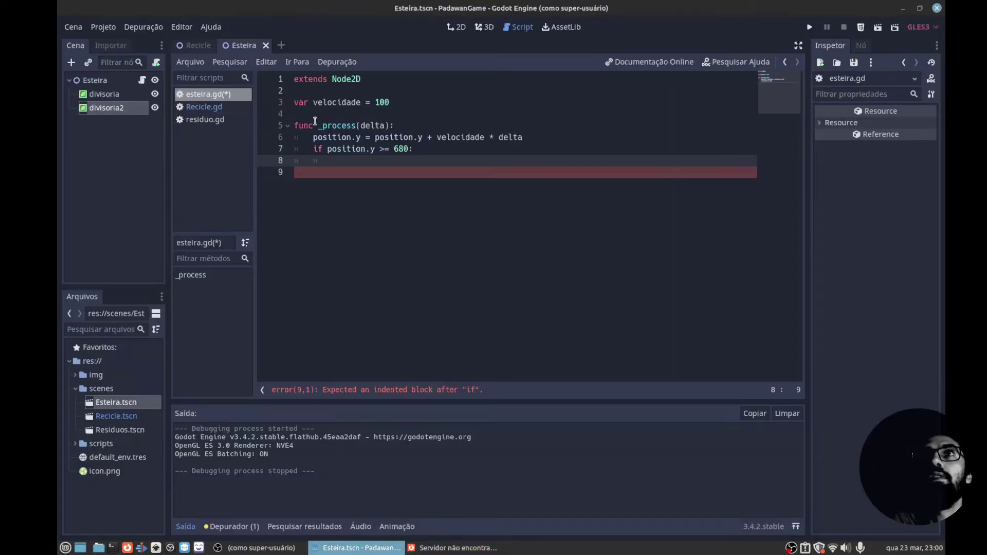
Search the built-in help for 'delete' and open the queue_delete documentation.
click(204, 30)
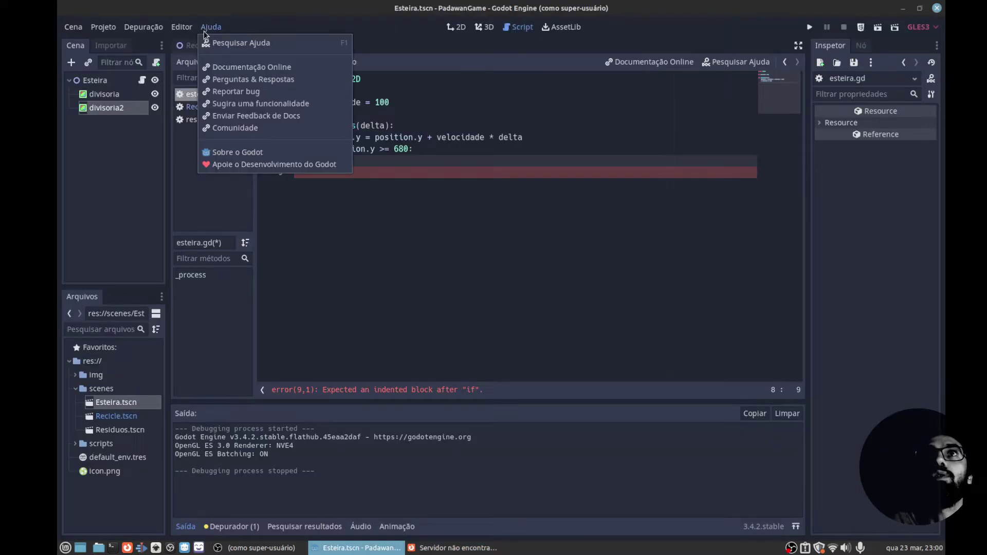
click(238, 43)
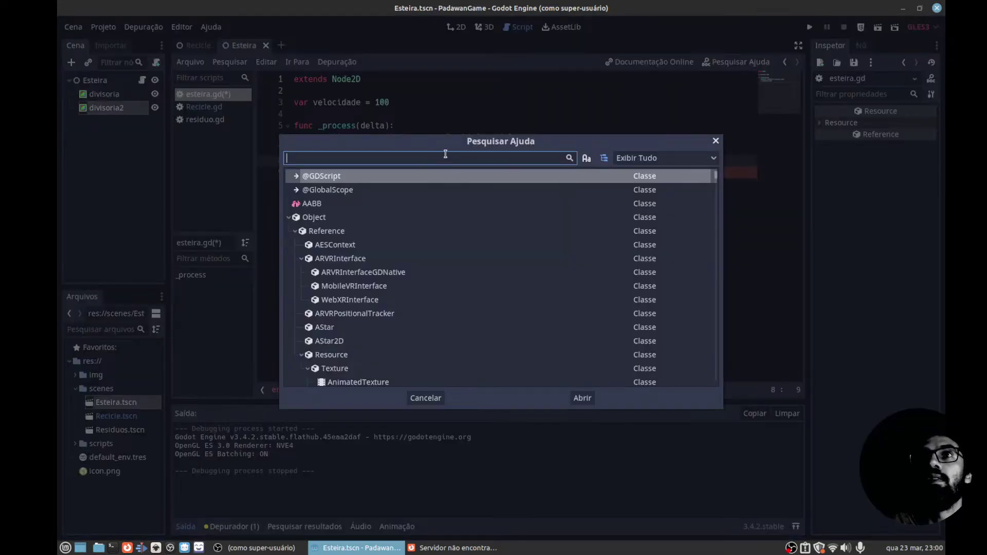
text(delete)
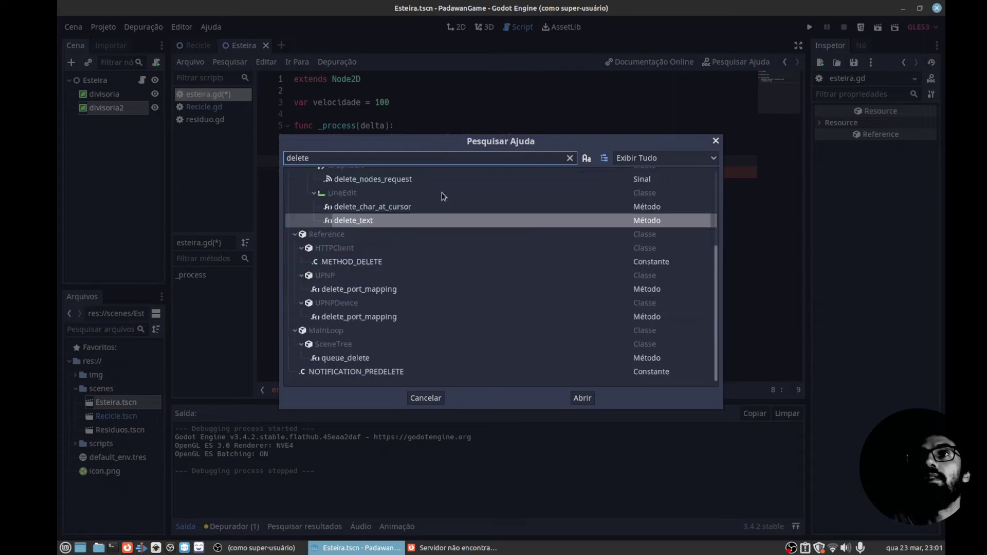
click(368, 357)
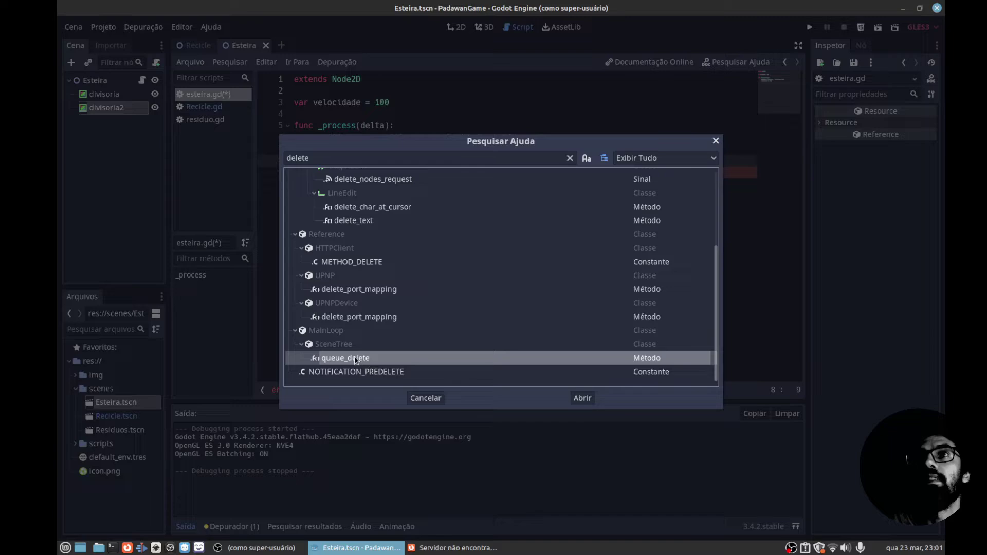
double_click(354, 356)
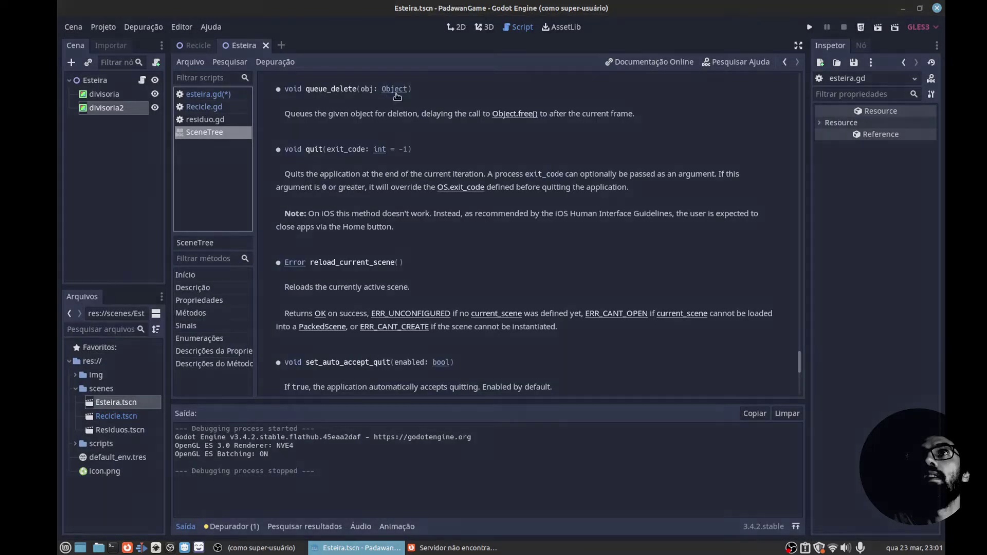
Add queue_free() under the 680 check in esteira.gd and run the game.
text(que)
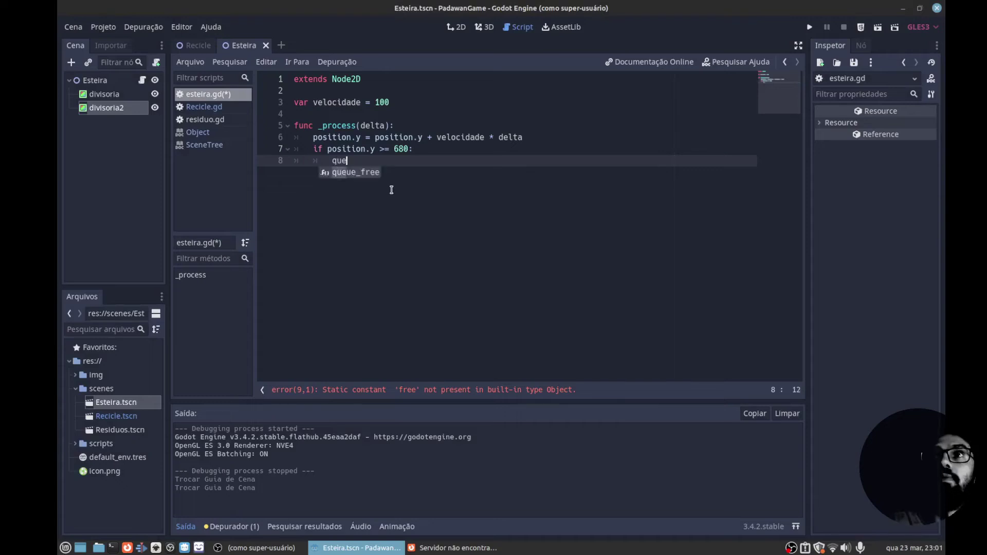
key(Return)
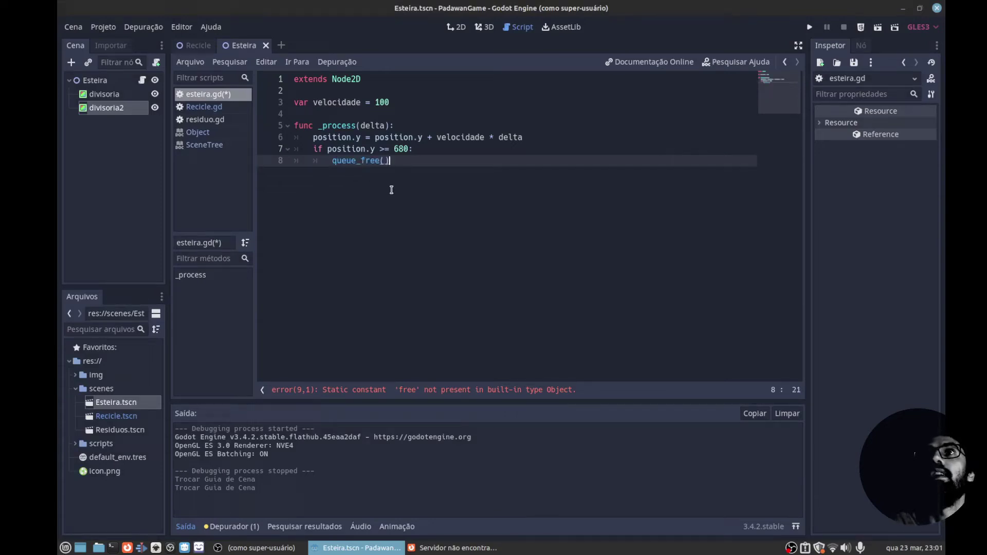
key(Home)
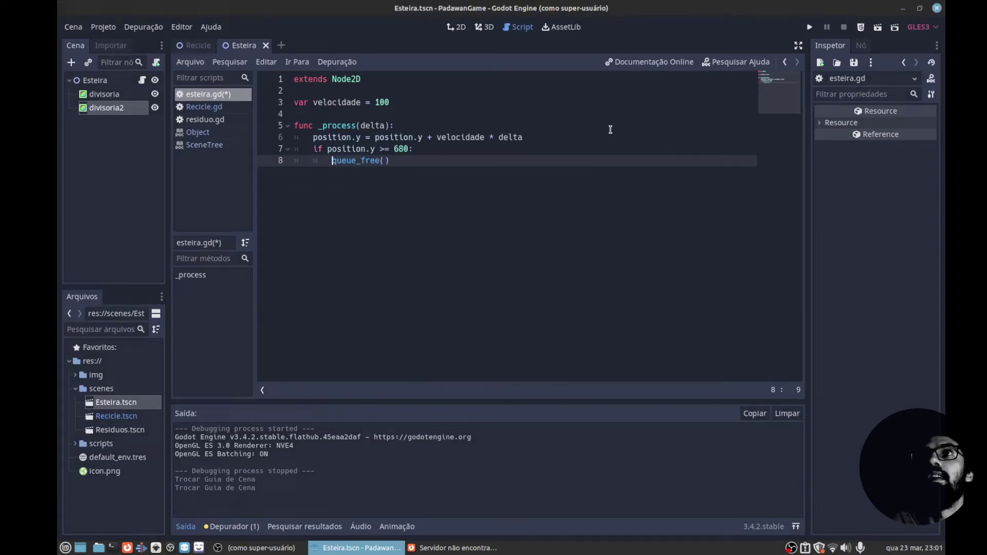
click(809, 27)
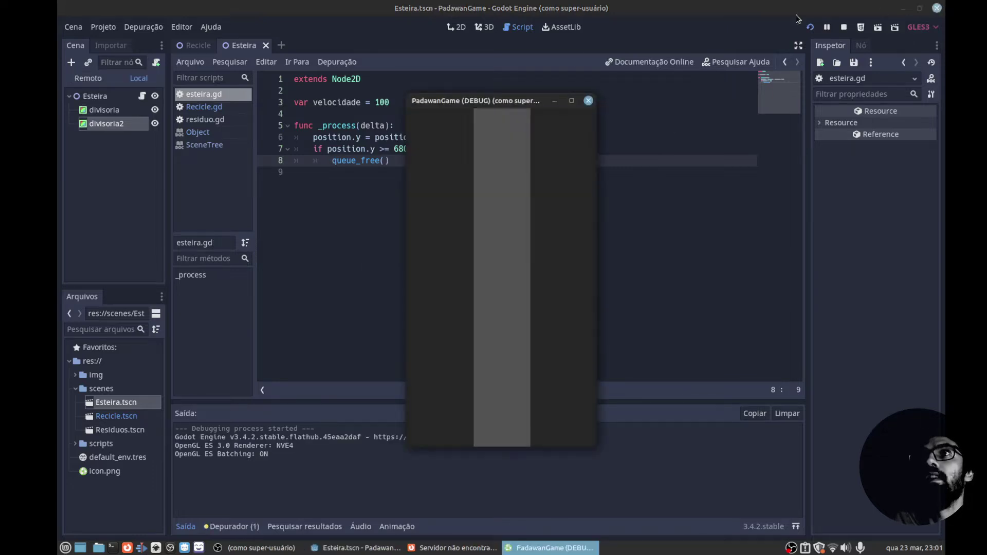
Maximize the PadawanGame (DEBUG) window to watch the conveyor and items, then close it.
click(570, 101)
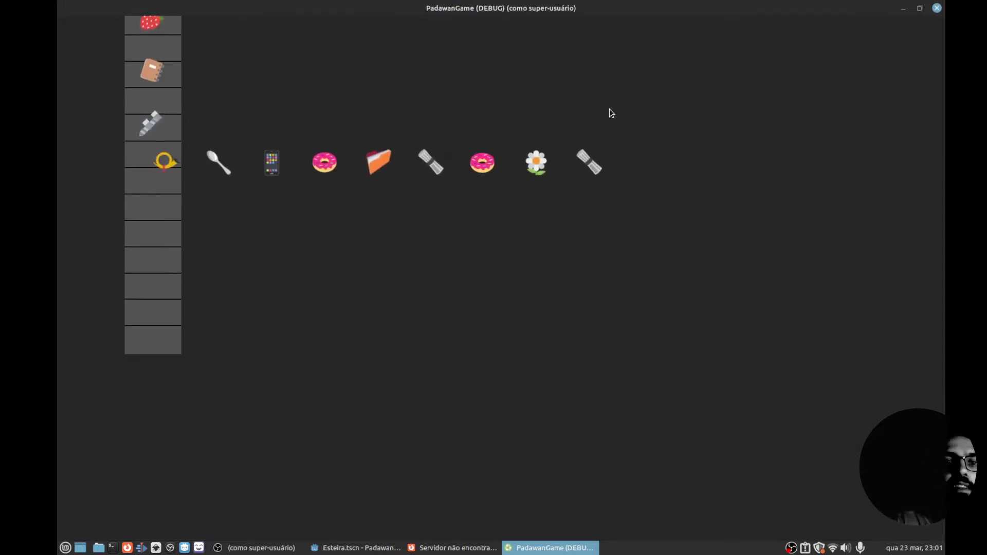
click(937, 8)
Change the esteira.gd threshold from 680 to 700, test-run the game, then close it.
click(401, 149)
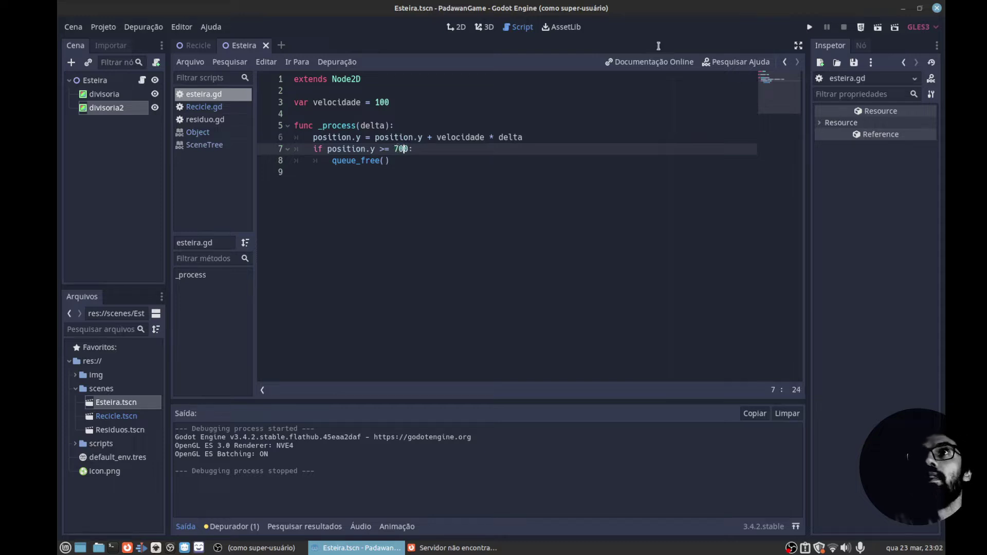
click(809, 27)
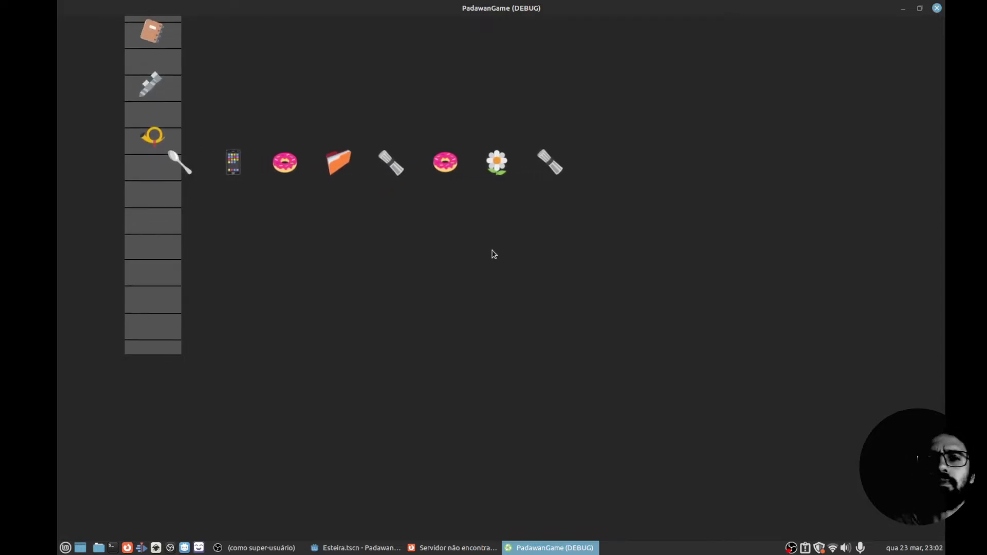
click(937, 9)
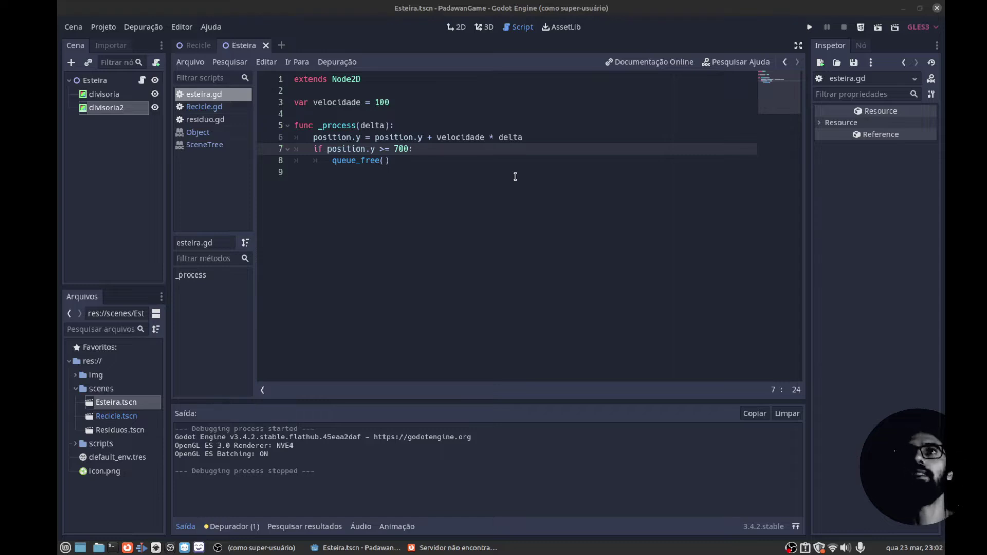
Select the position check and queue_free() lines 7–8 in esteira.gd.
click(413, 165)
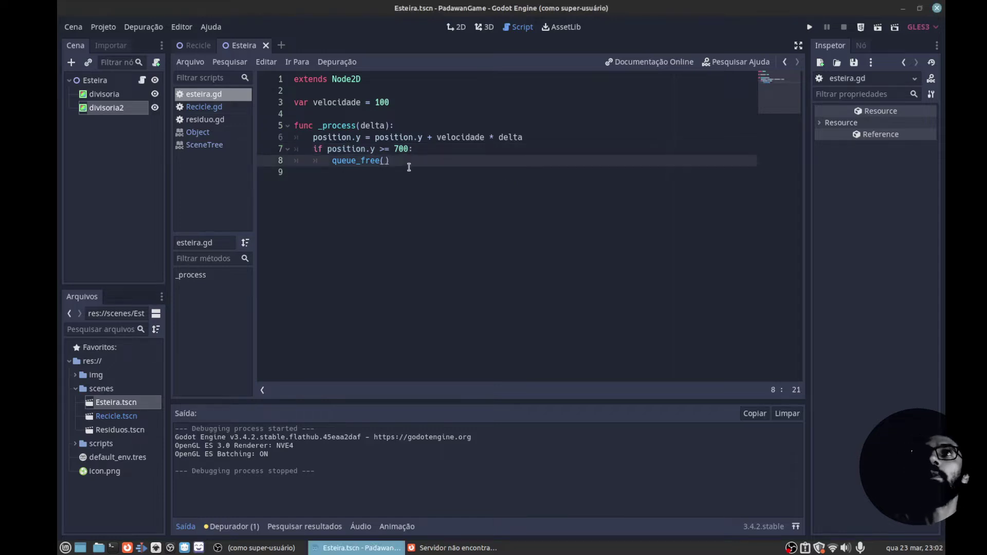
drag(389, 161, 260, 153)
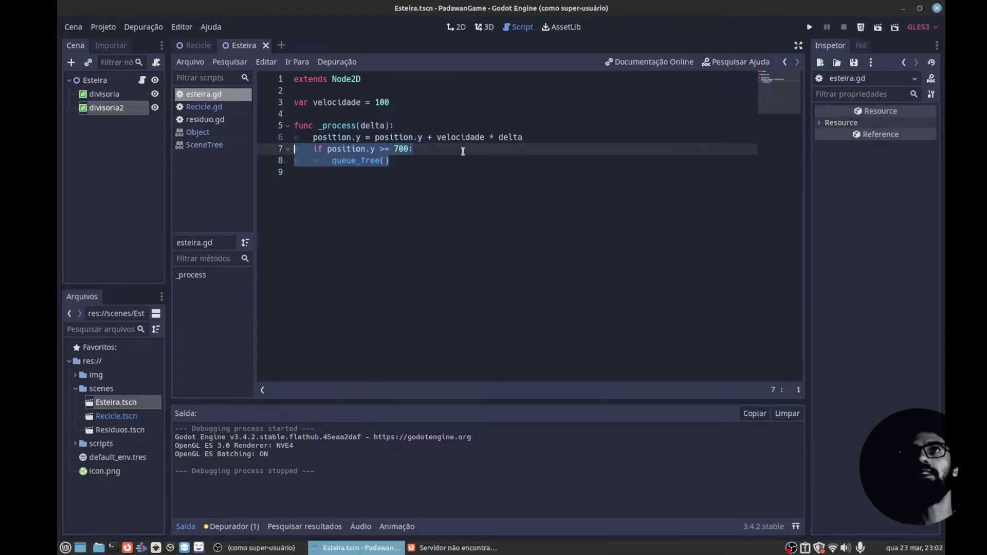
click(462, 151)
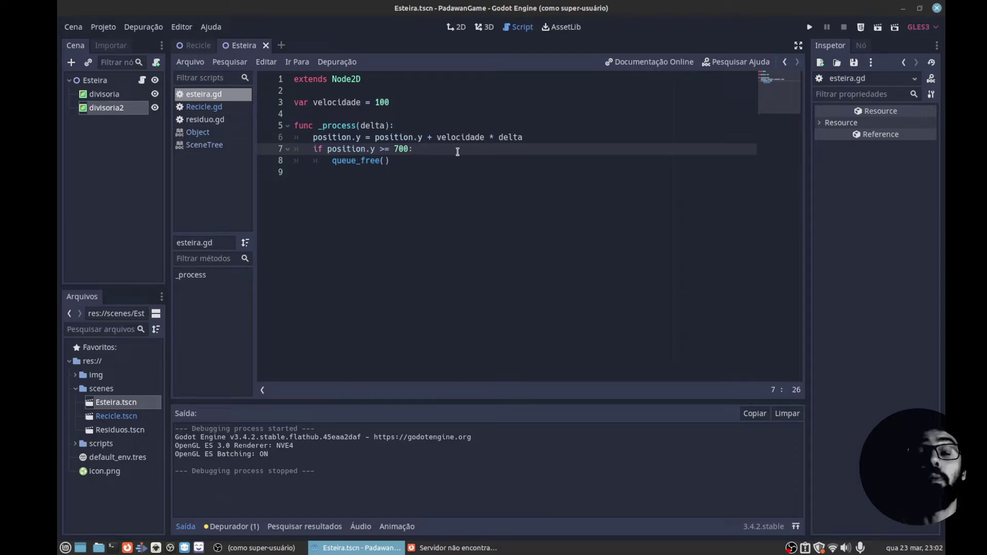
drag(458, 160, 244, 151)
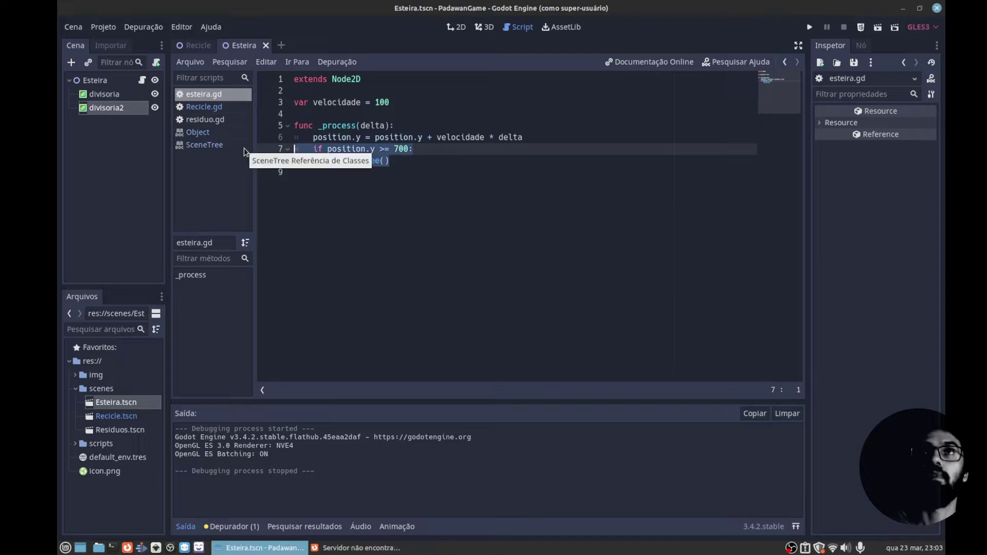
Open residuo.gd from the Recicle scene and go to the end of line 22 in saida().
click(191, 48)
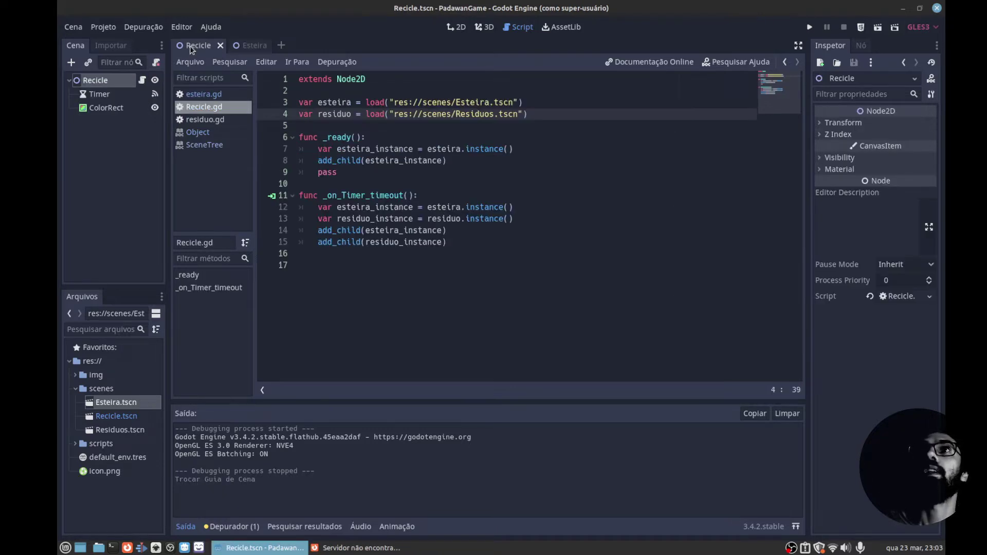
click(500, 235)
click(459, 170)
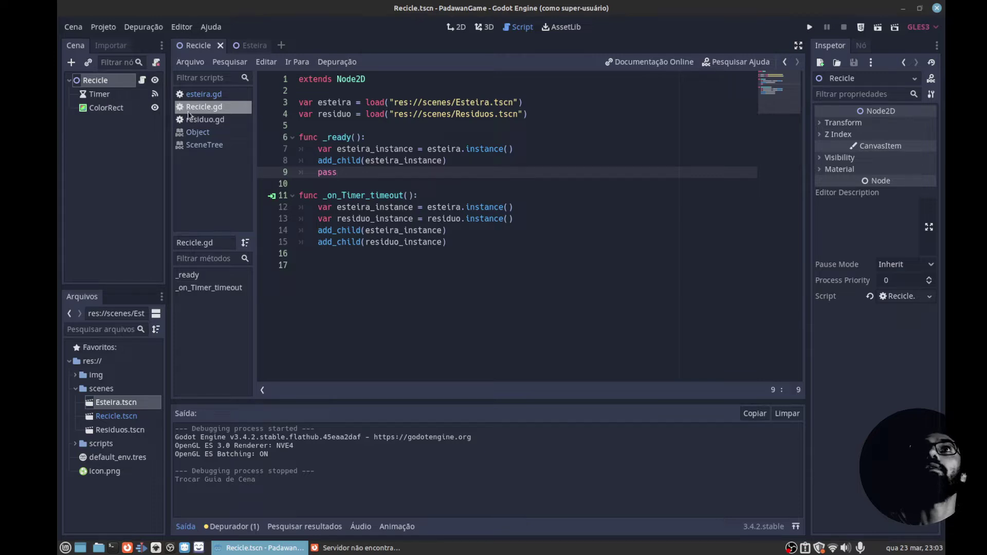
click(212, 120)
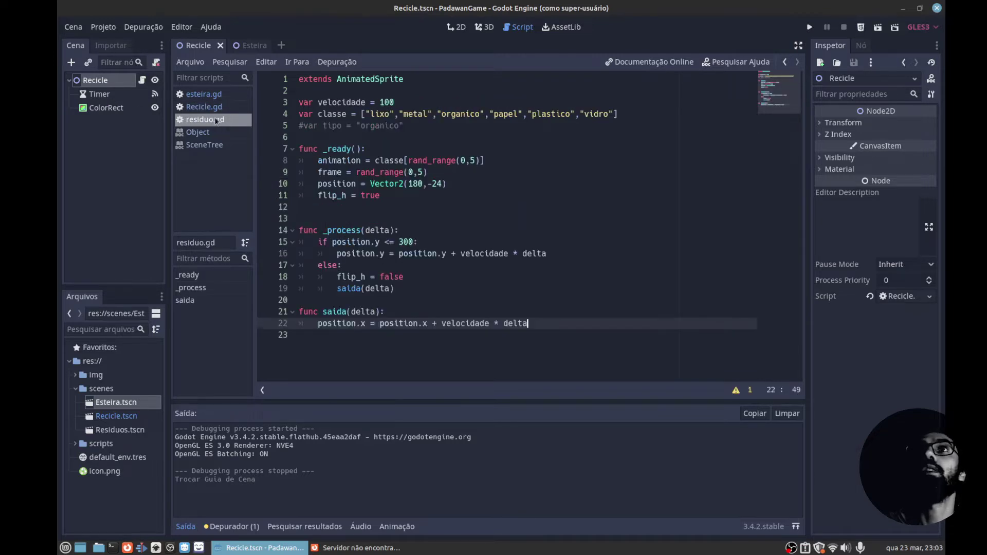
click(517, 296)
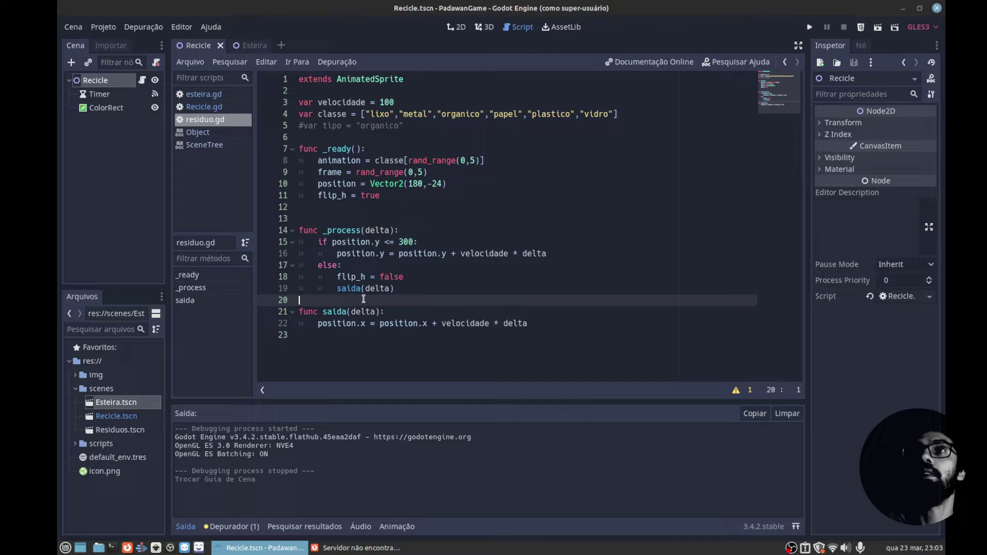
click(534, 322)
Paste the check and edit it to 'if position.x > 400 or position.x < -'.
key(Return)
text(queue_free())
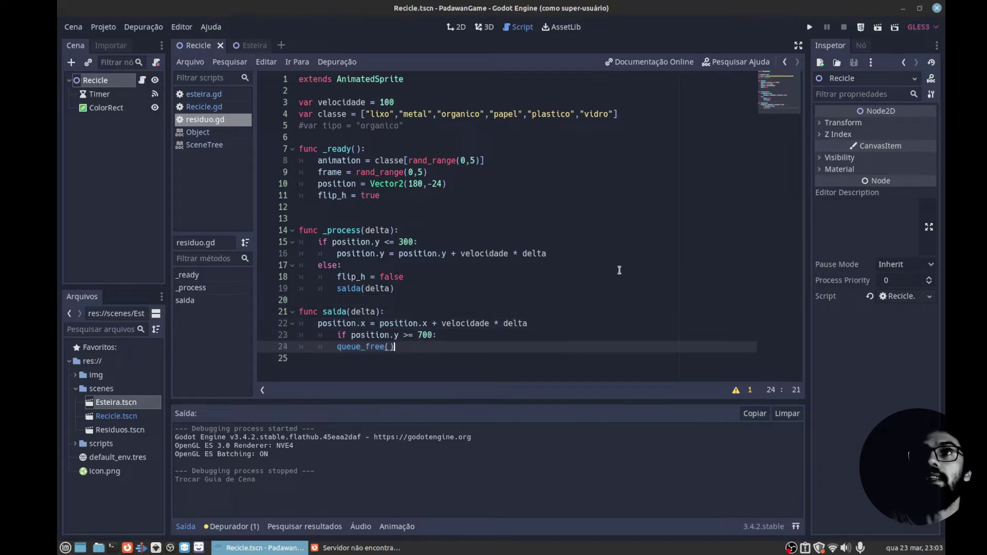
key(Up)
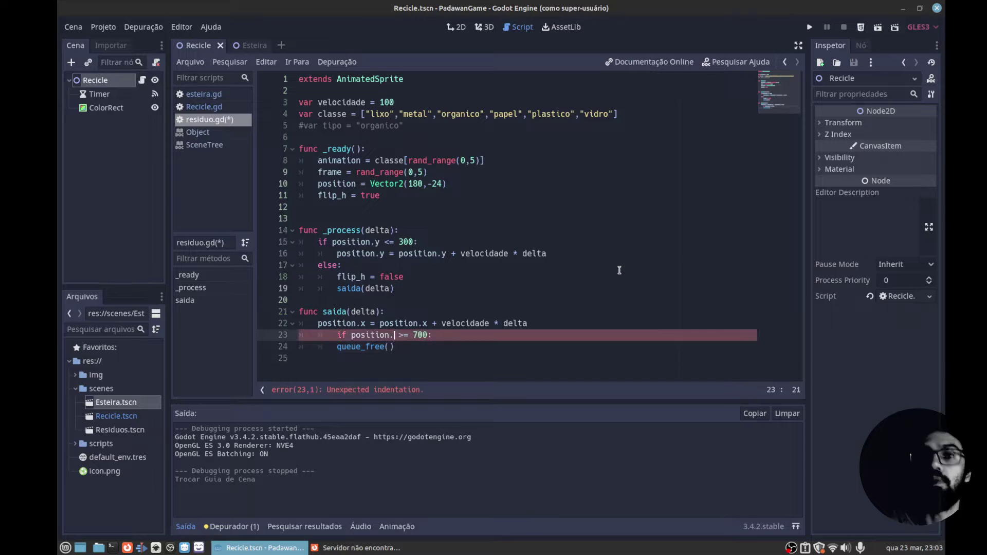
key(Right)
key(Delete)
text(x)
key(Right)
key(Right)
key(Right)
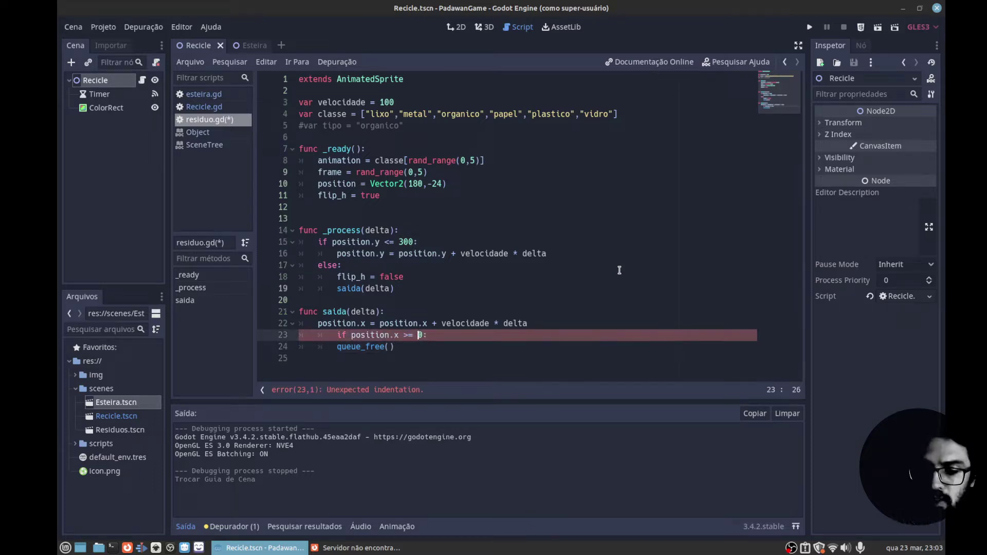
text(40)
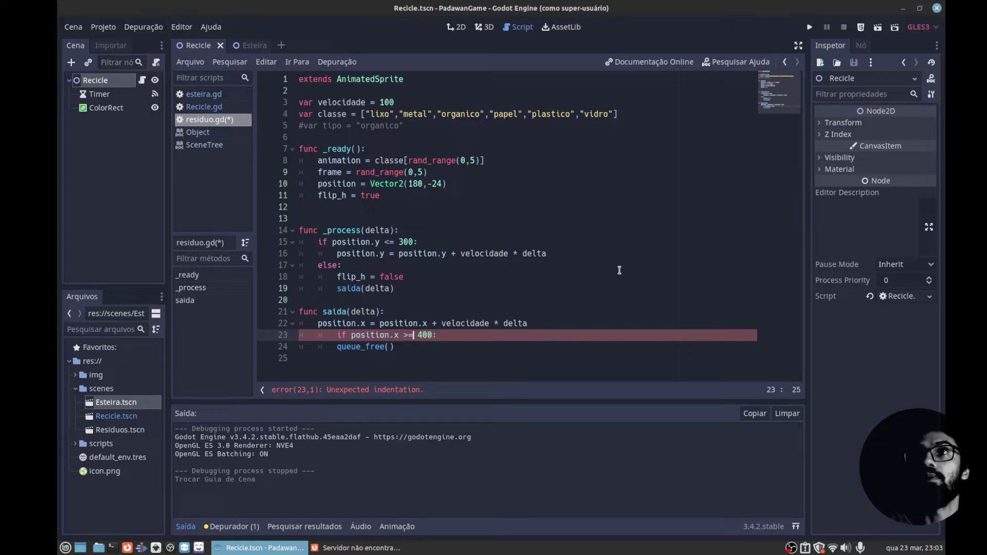
key(BackSpace)
key(Right)
key(Right)
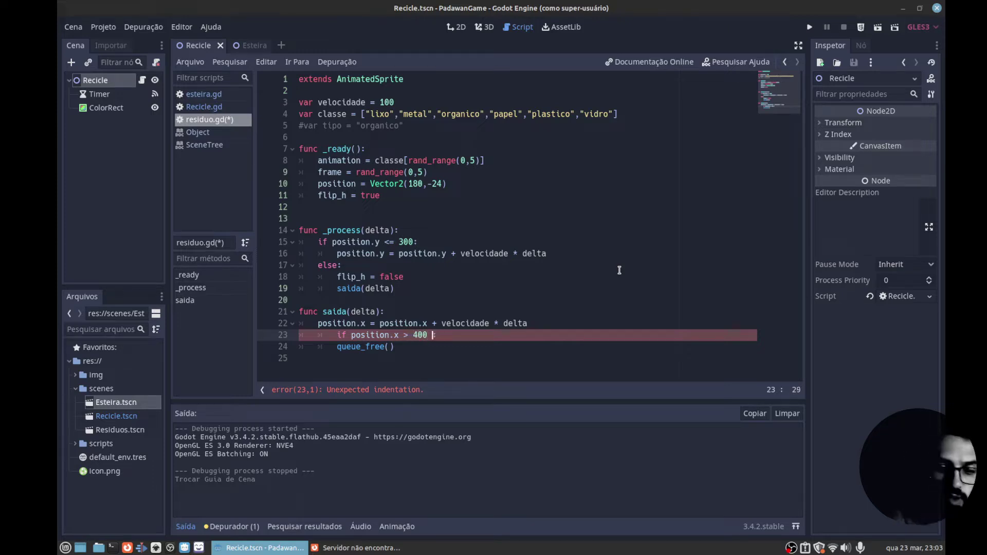
text(or )
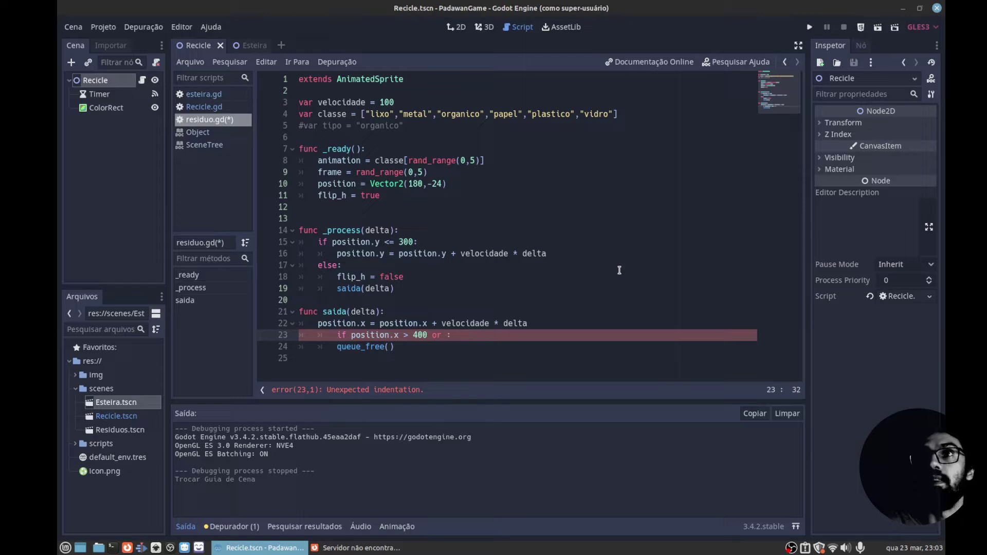
text(positio)
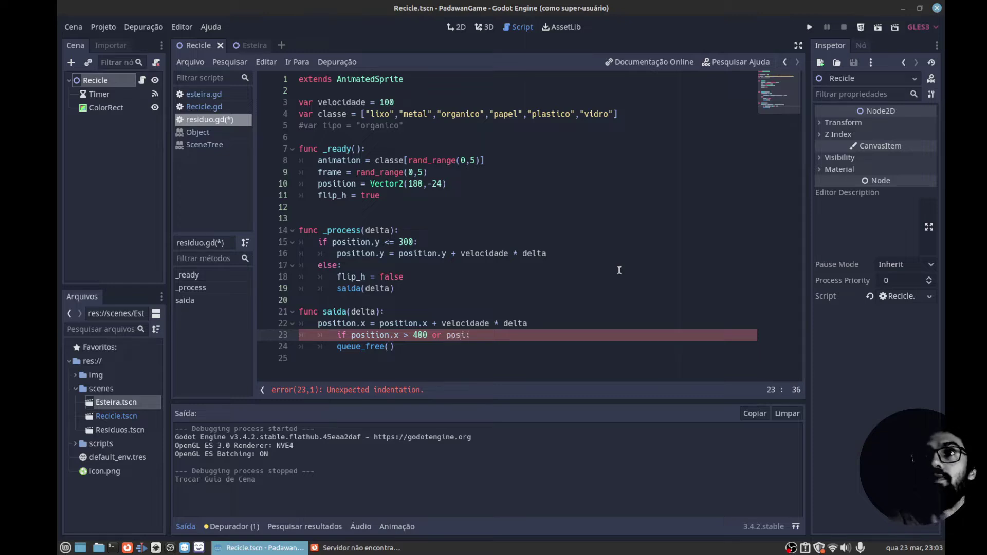
text(n)
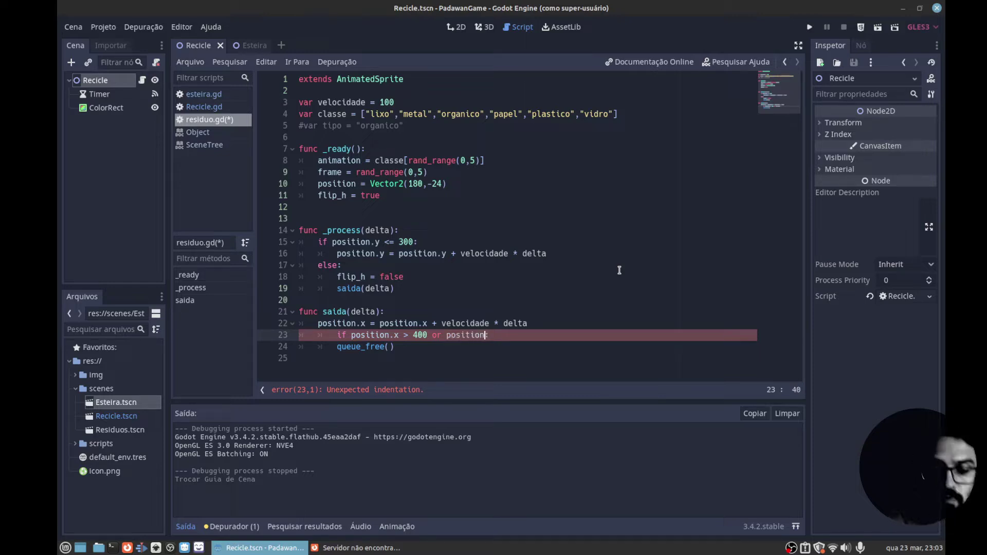
text(.x < )
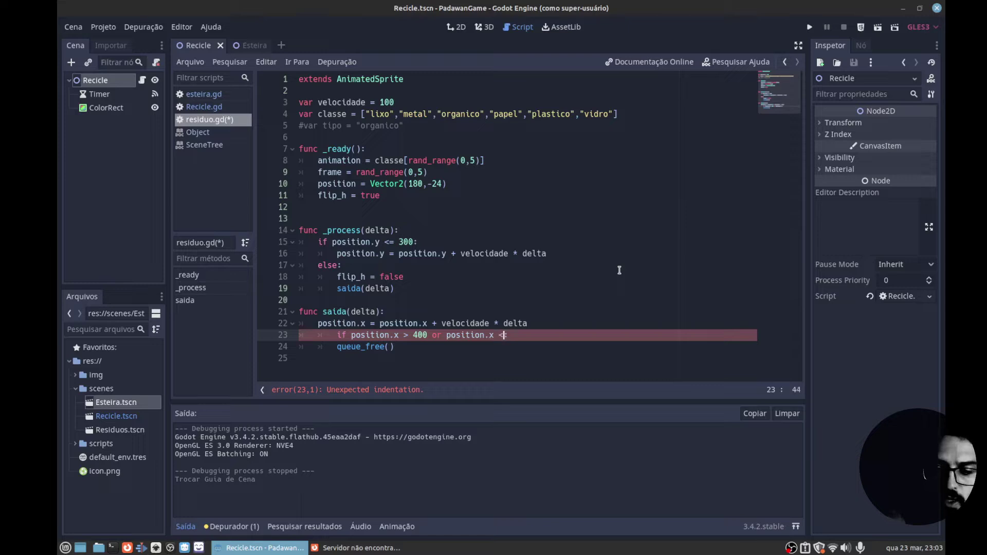
text(-40:)
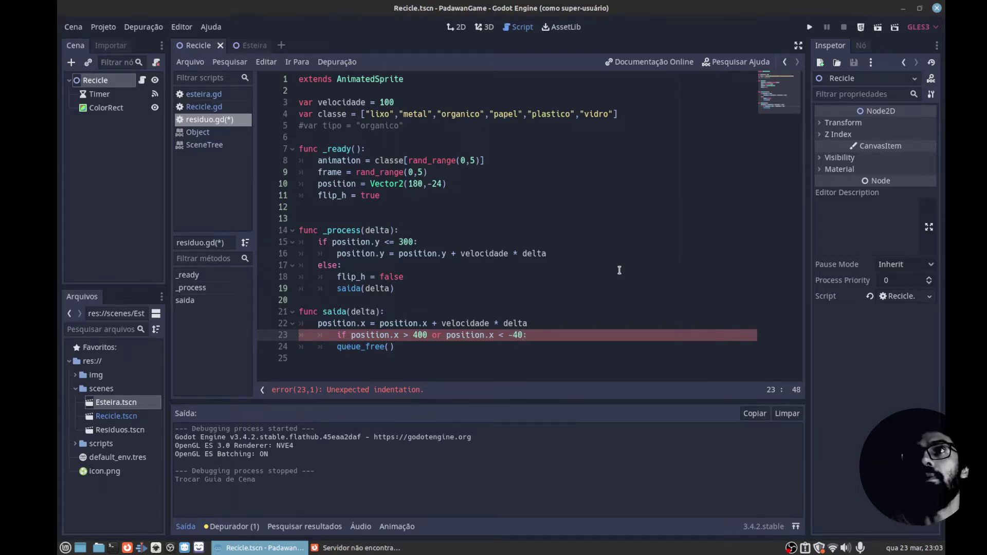
key(BackSpace)
key(BackSpace)
Complete the condition with -50: and indent queue_free() beneath it.
text(5)
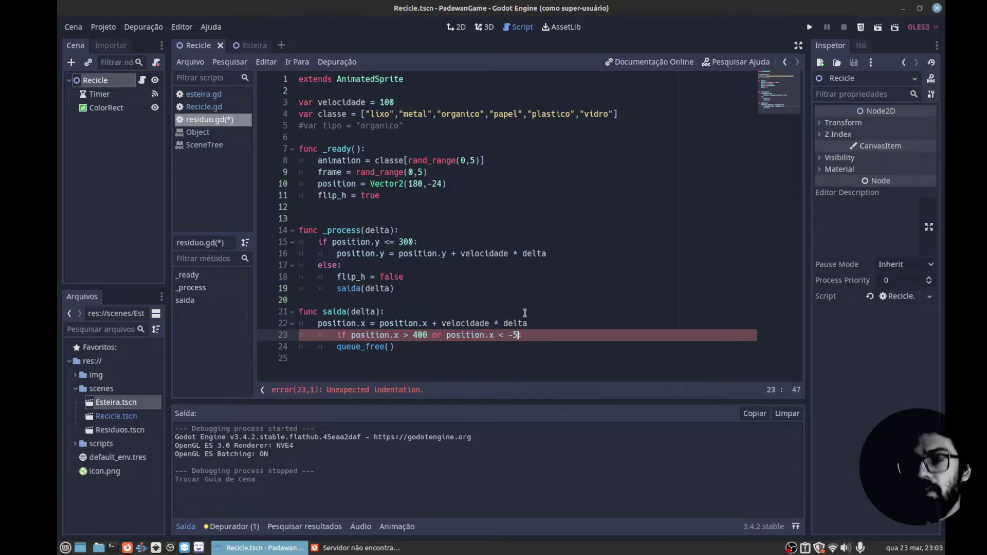
text(0:)
click(441, 353)
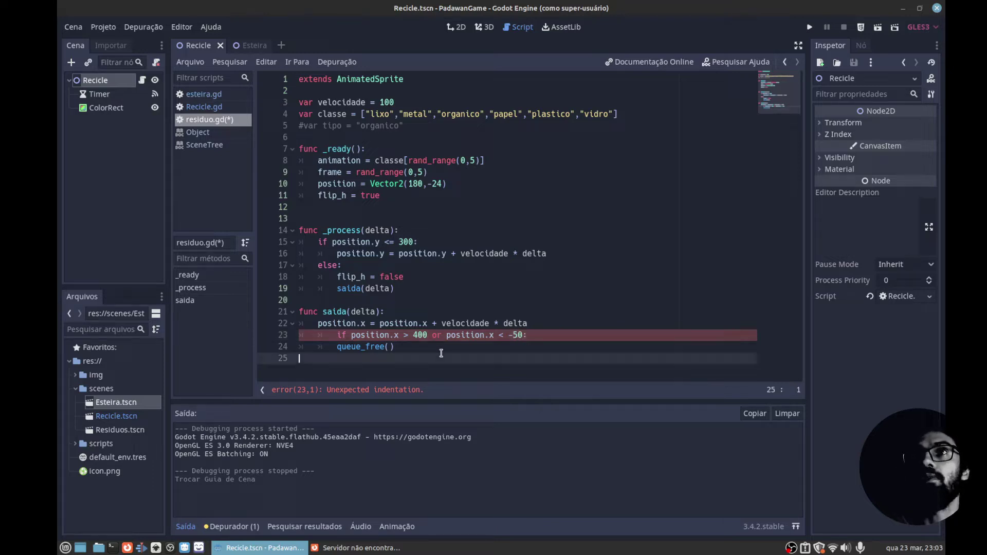
click(434, 347)
click(338, 347)
key(Tab)
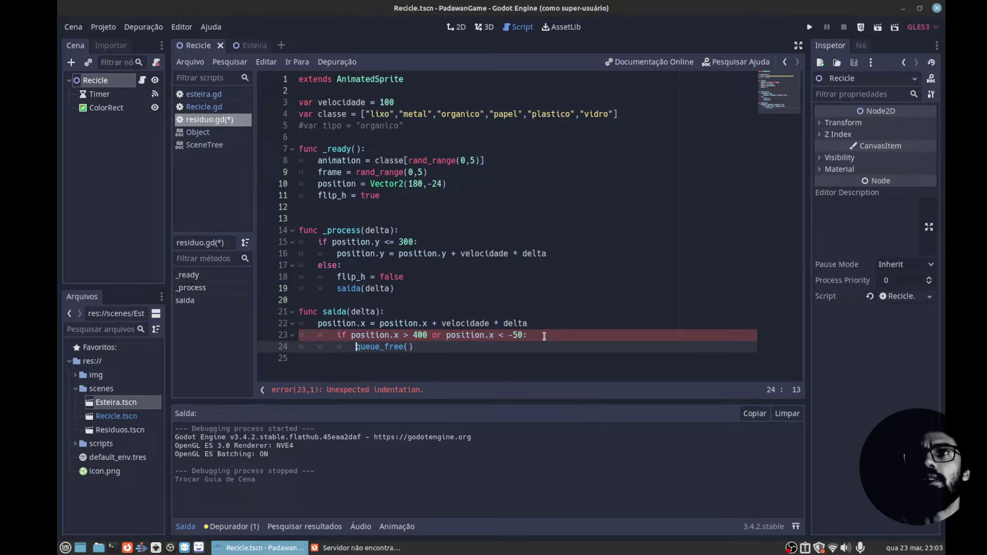
Remove one extra indent level from lines 23 and 24 to clear the indentation error.
click(321, 335)
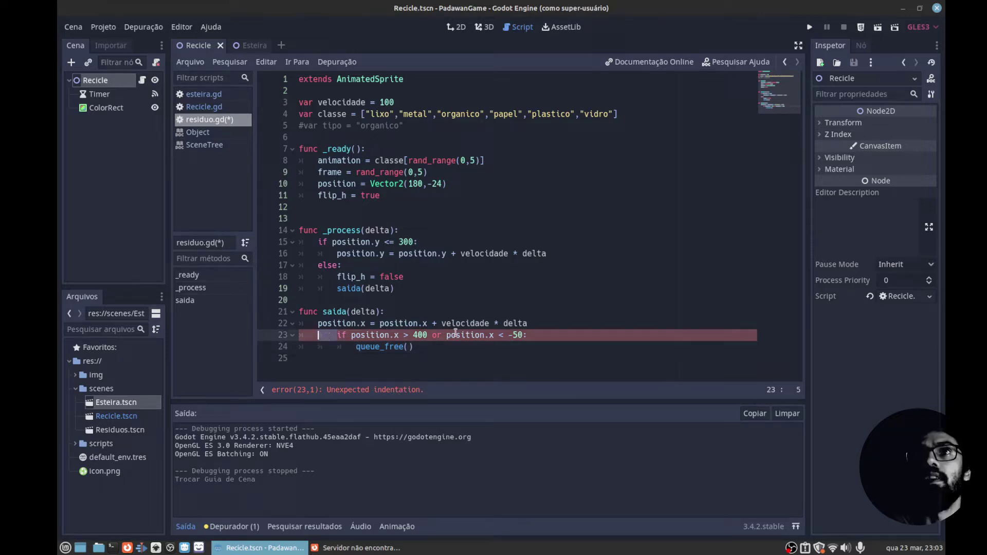
key(Left)
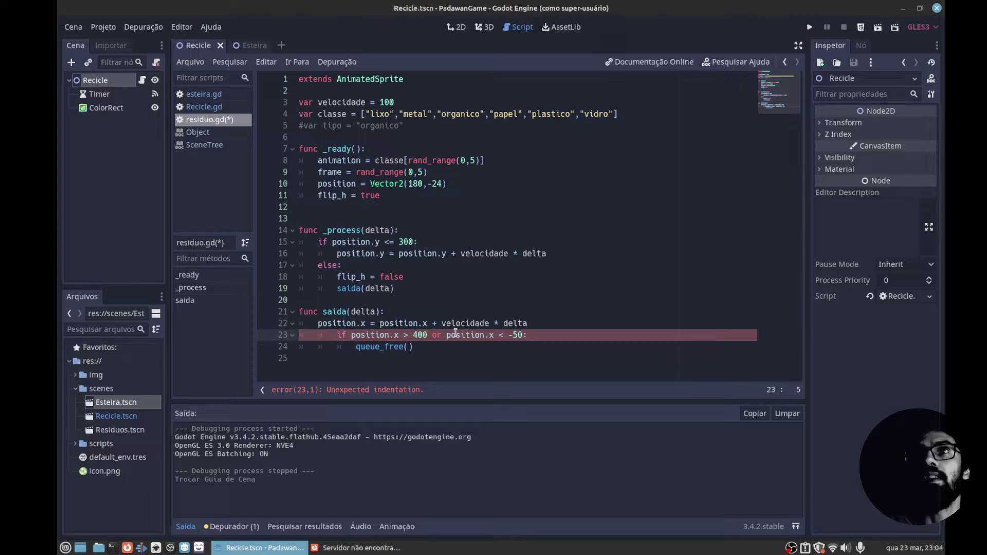
key(Delete)
key(Down)
key(Delete)
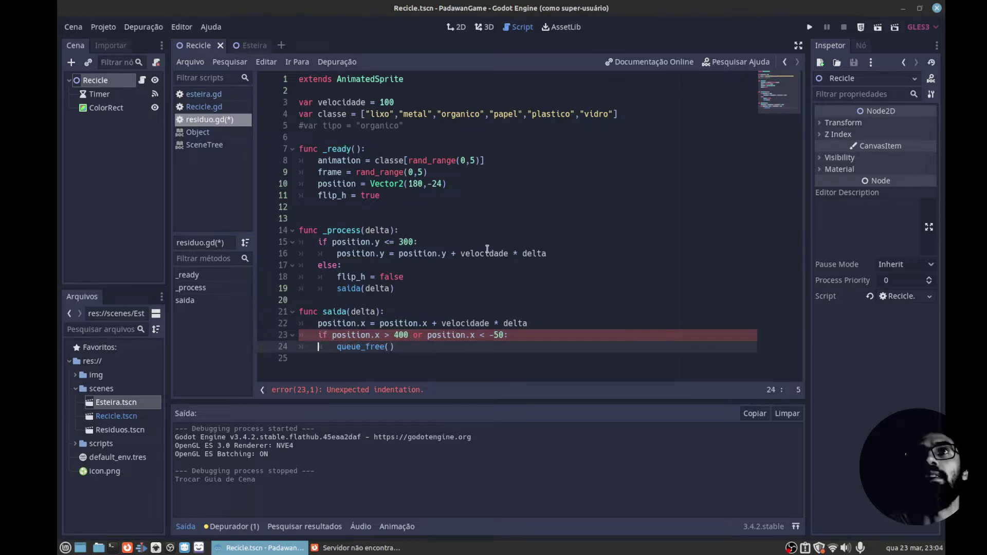
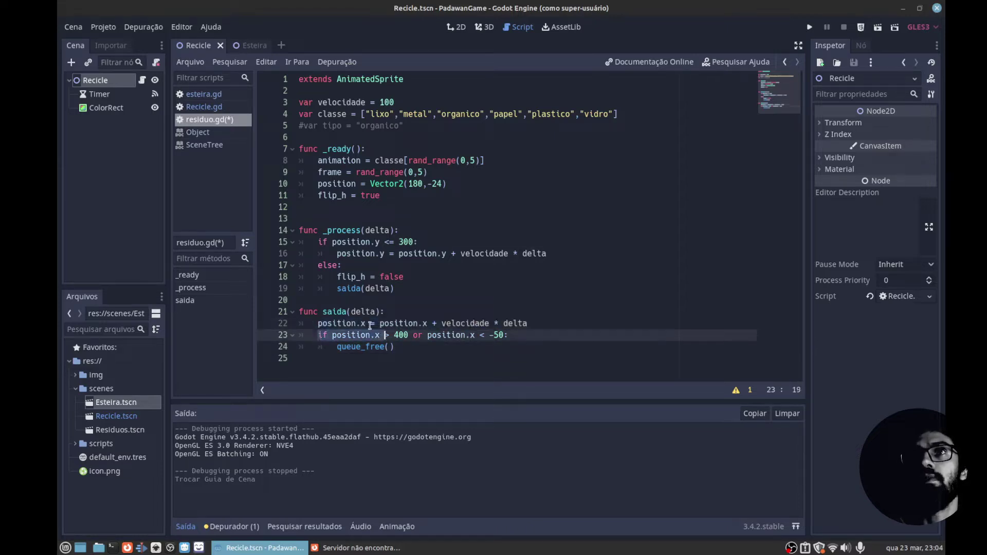
Save residuo.gd with its saida function, test-run the falling waste items, then close the game.
mouse_move(323, 311)
mouse_down()
mouse_move(362, 312)
mouse_move(343, 324)
mouse_up()
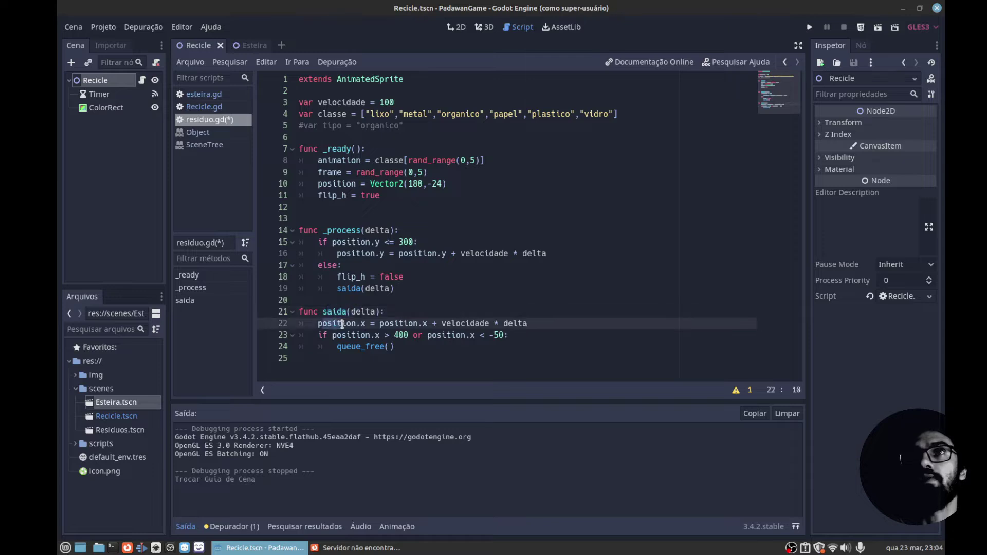
click(325, 337)
click(407, 347)
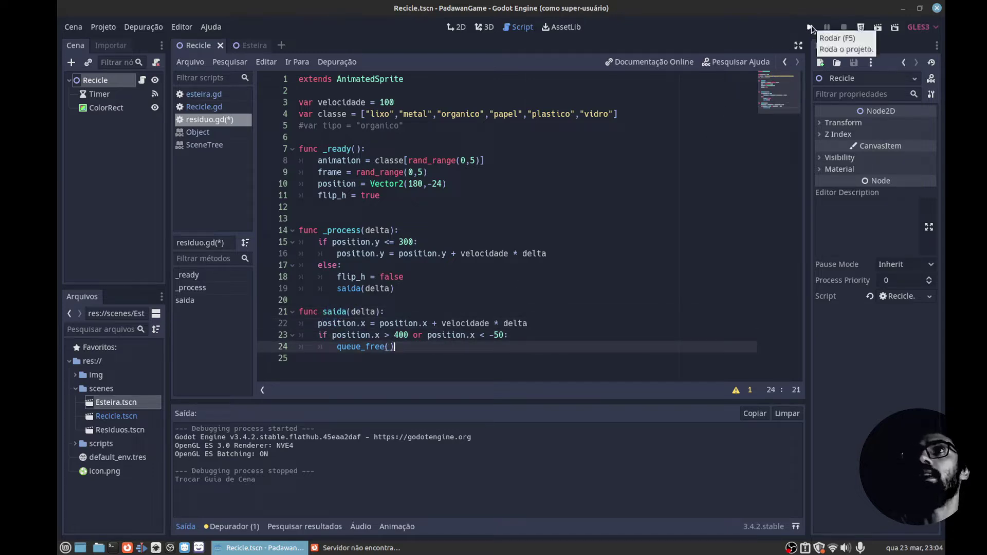
click(812, 29)
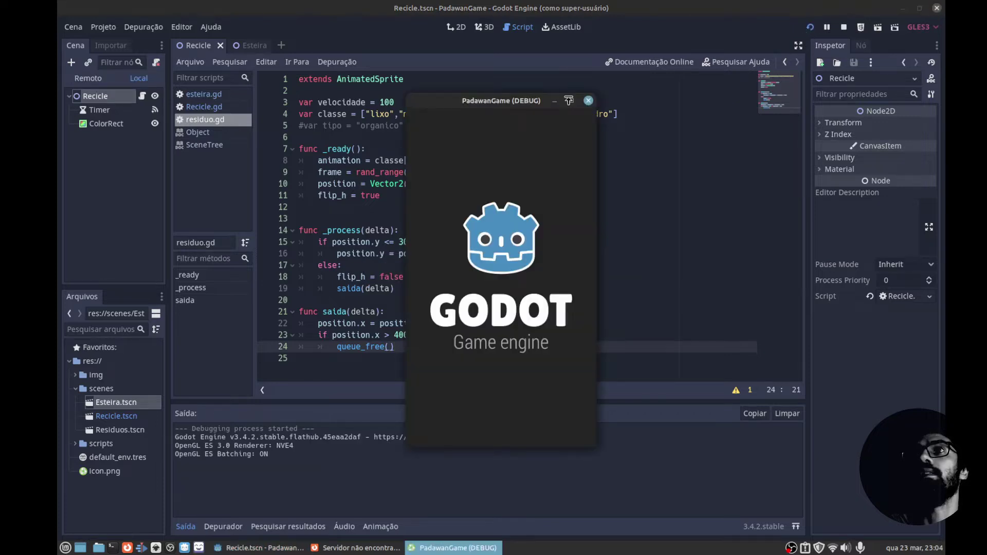
double_click(569, 100)
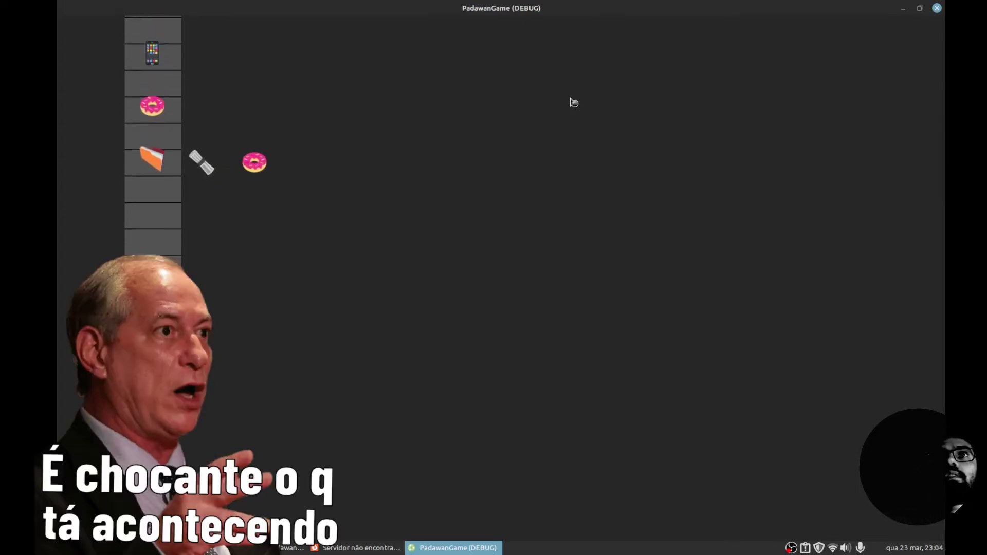
click(937, 8)
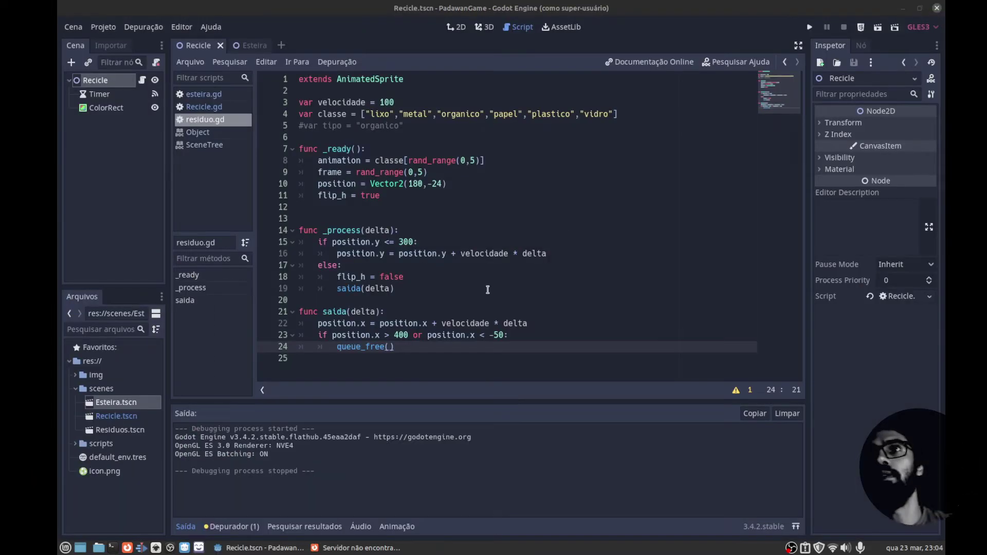
Leave residuo.gd for the 2D workspace with nothing selected, and select Recicle.tscn in the FileSystem dock.
click(488, 290)
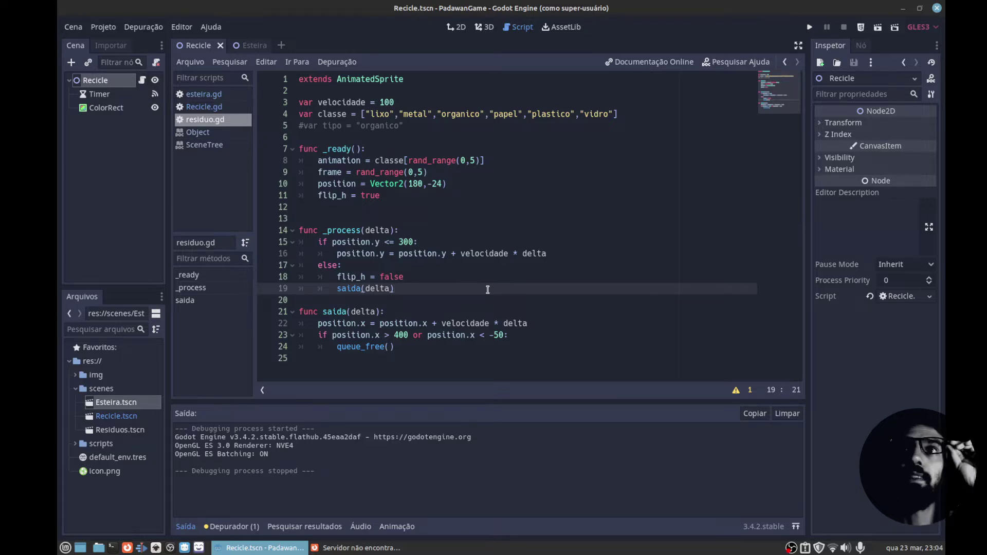
click(412, 230)
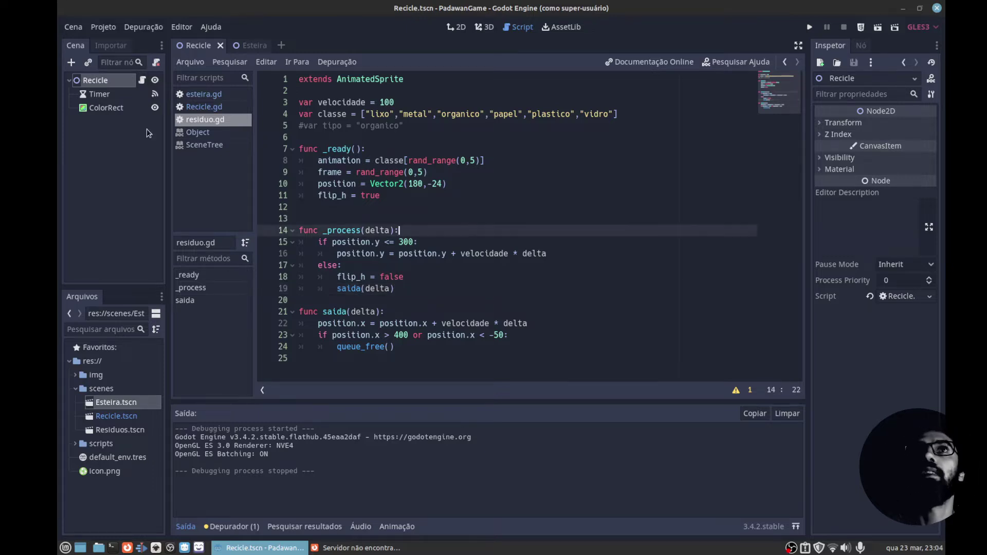
key(ctrl+F1)
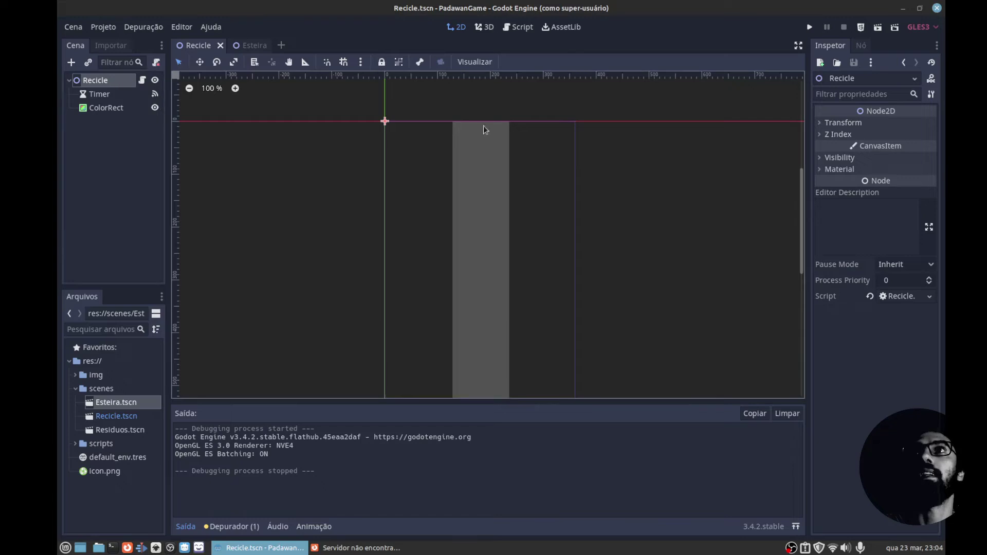
click(647, 189)
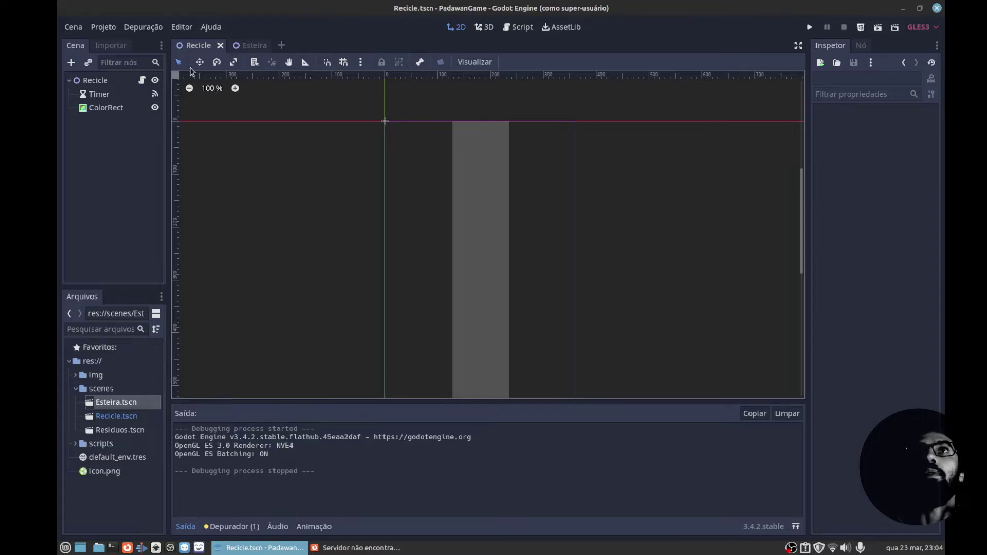
click(100, 418)
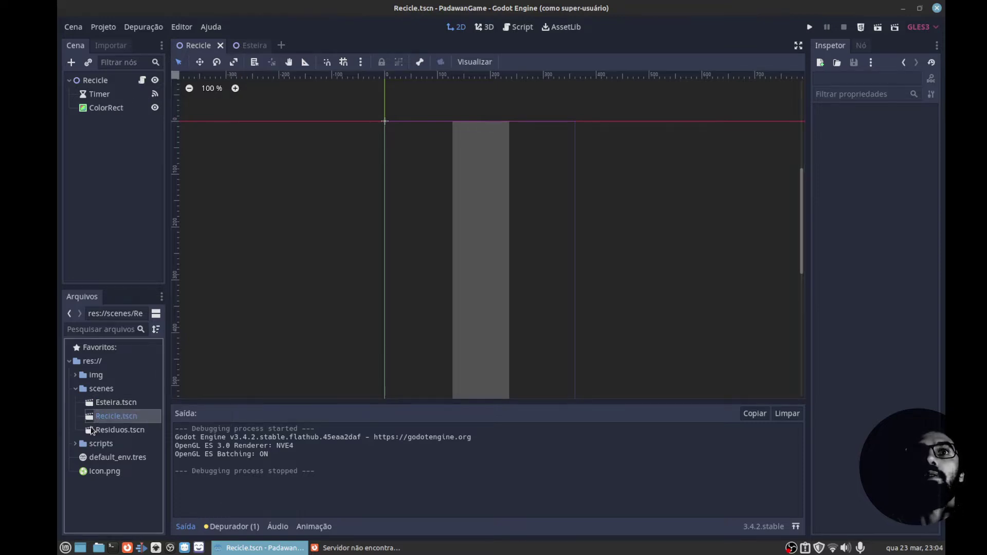
Open Residuos.tscn, review its metal, organico, papel, plastico and vidro animations, then return to Recicle.
double_click(92, 430)
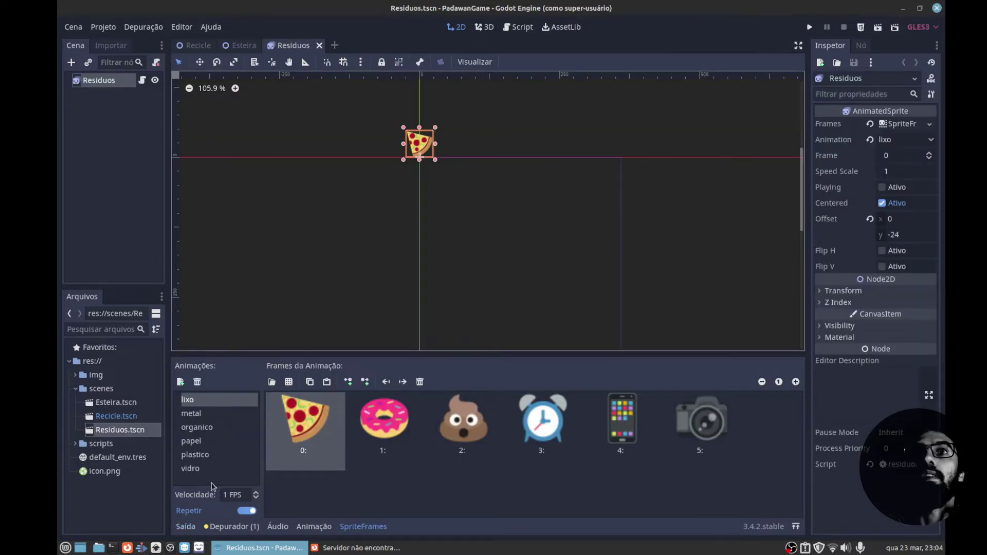
click(198, 414)
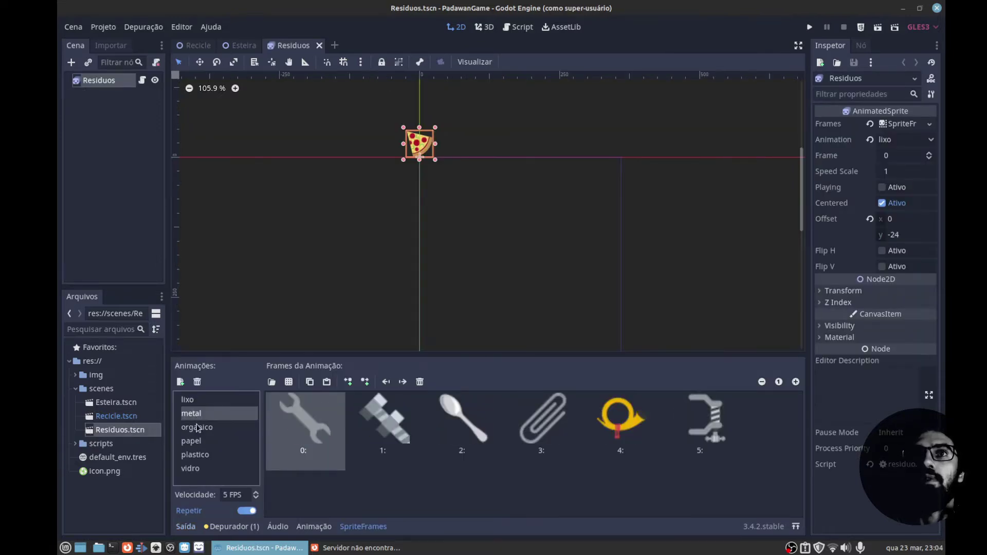
click(198, 429)
click(194, 442)
click(196, 455)
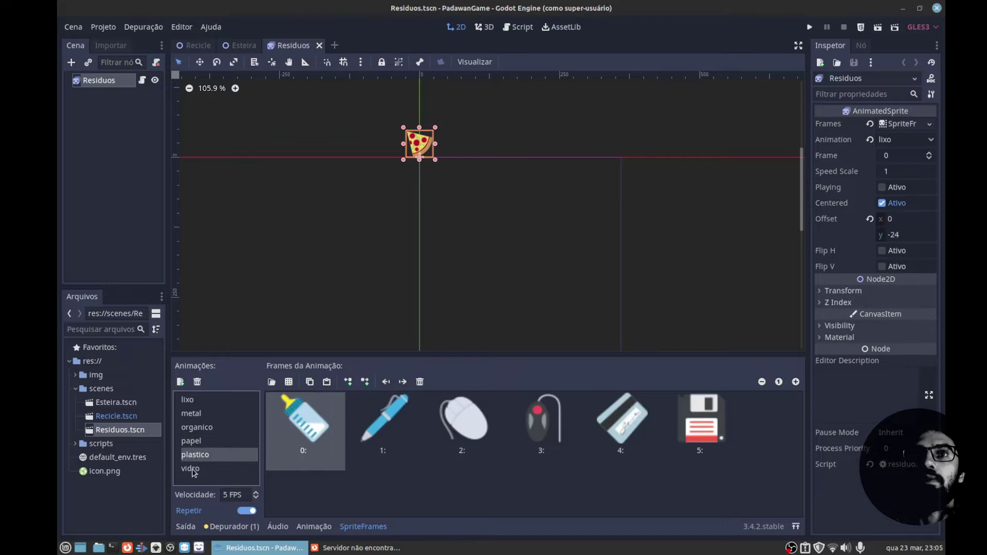
click(196, 469)
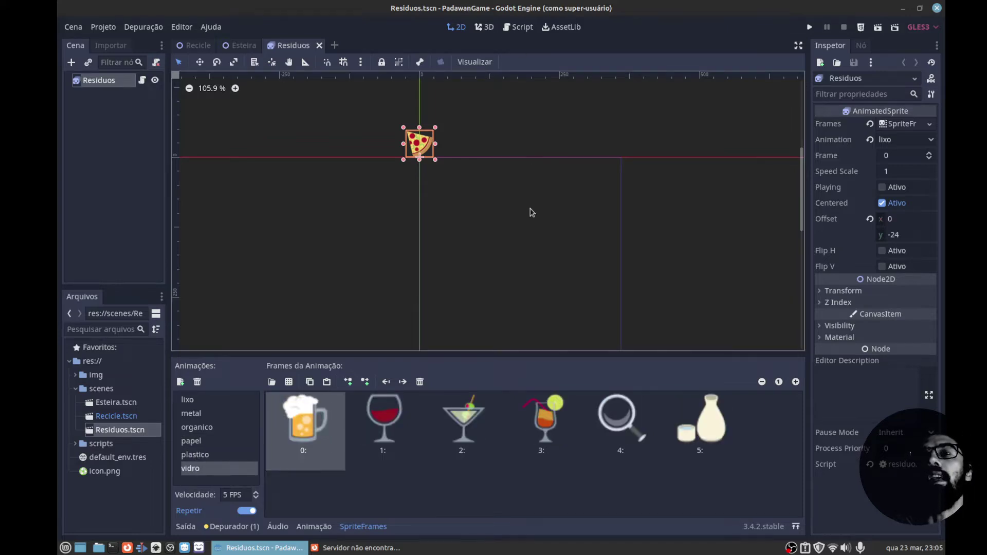
scroll(532, 212, down, 3)
scroll(532, 213, down, 2)
scroll(532, 212, down, 2)
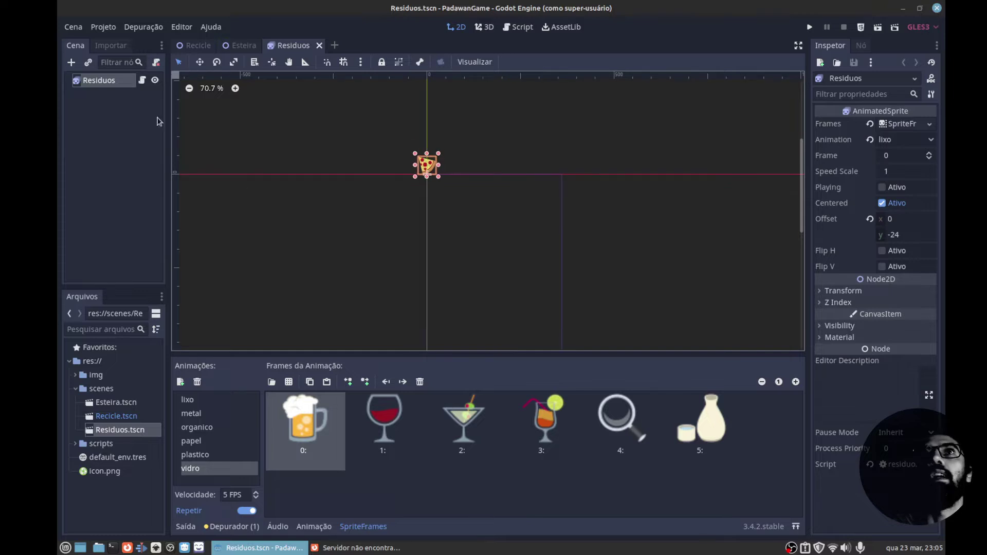
click(197, 49)
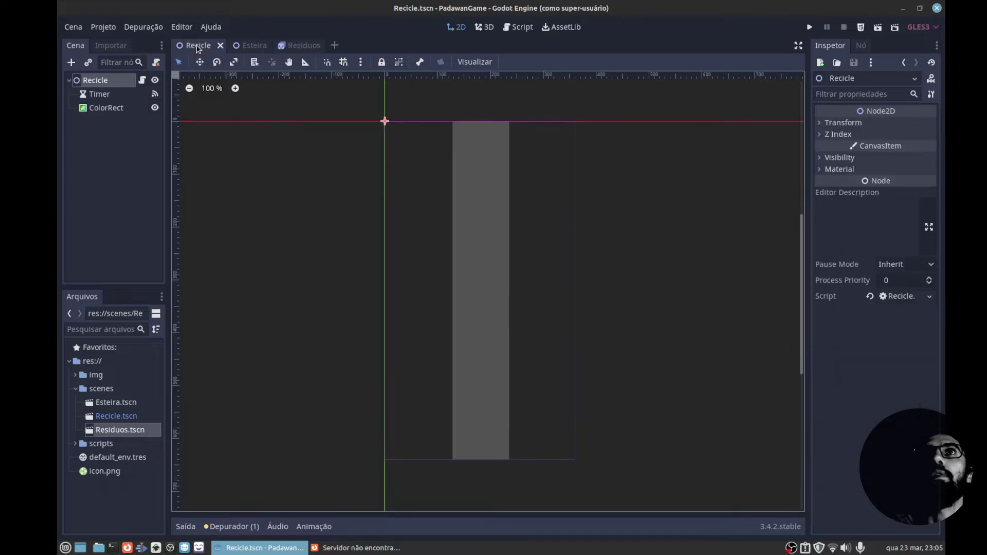
Duplicate the grey belt ColorRect as ColorRect2.
click(488, 198)
right_click(91, 110)
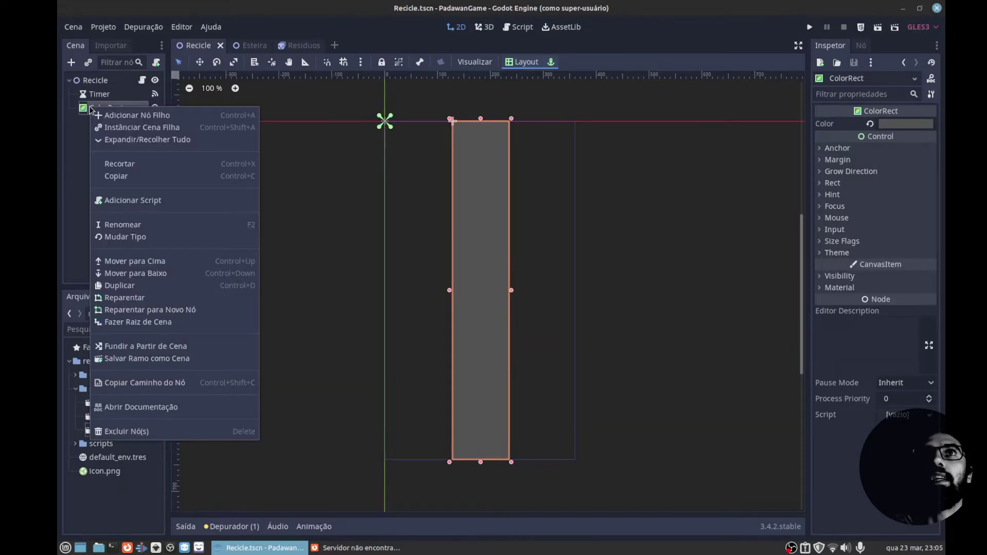
click(190, 285)
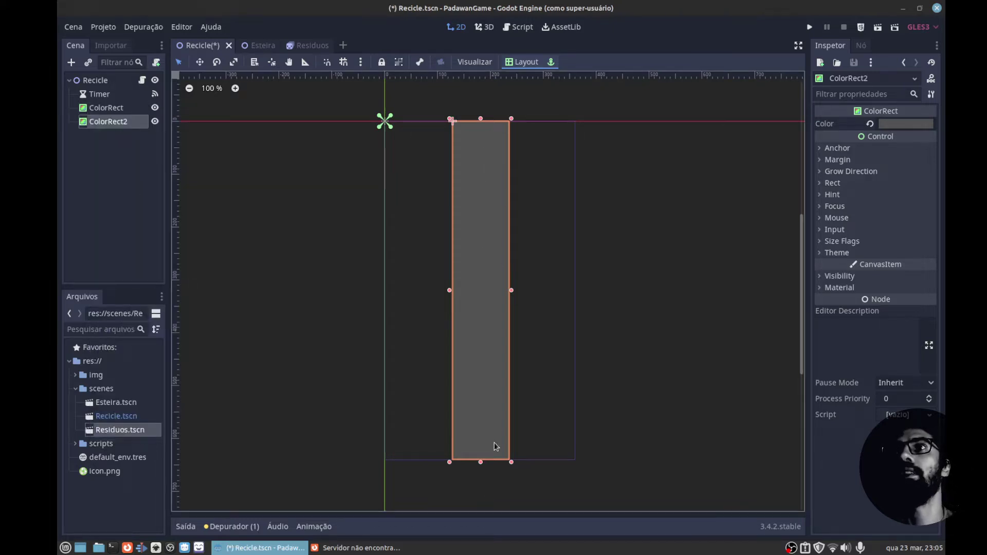
Set ColorRect2's margins to Left 0, Right 360 and Bottom 106.
drag(480, 462, 481, 204)
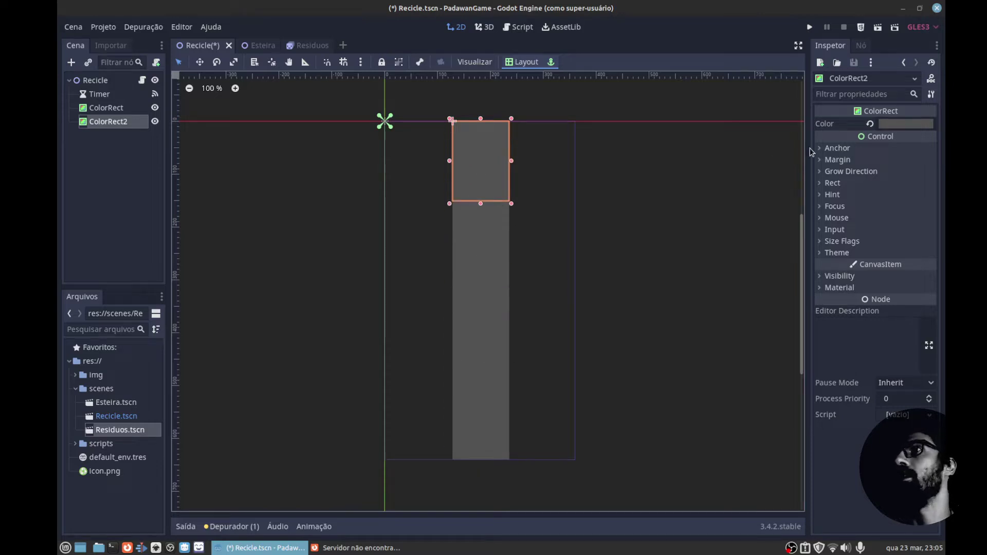
click(822, 160)
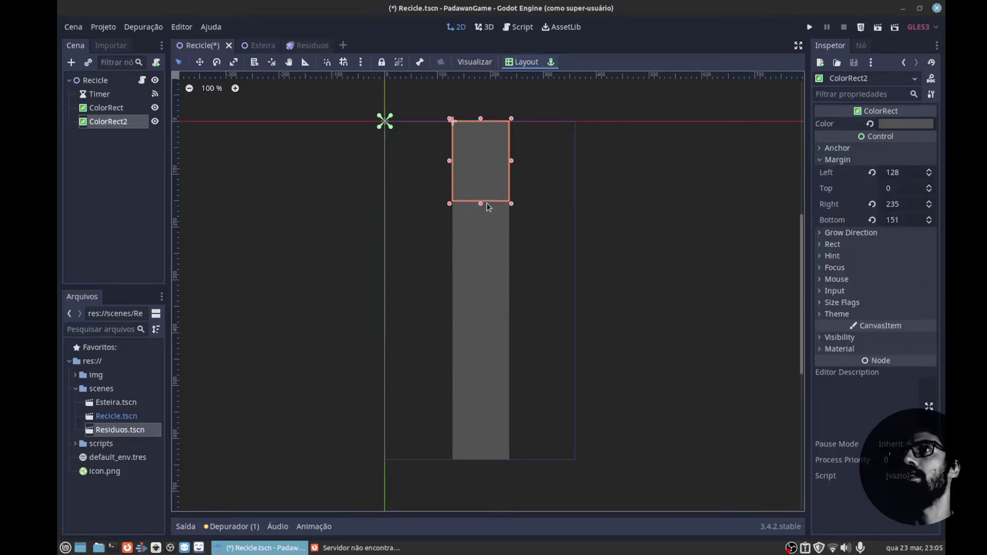
mouse_move(480, 204)
mouse_down()
mouse_move(486, 160)
mouse_move(481, 221)
mouse_up()
click(910, 220)
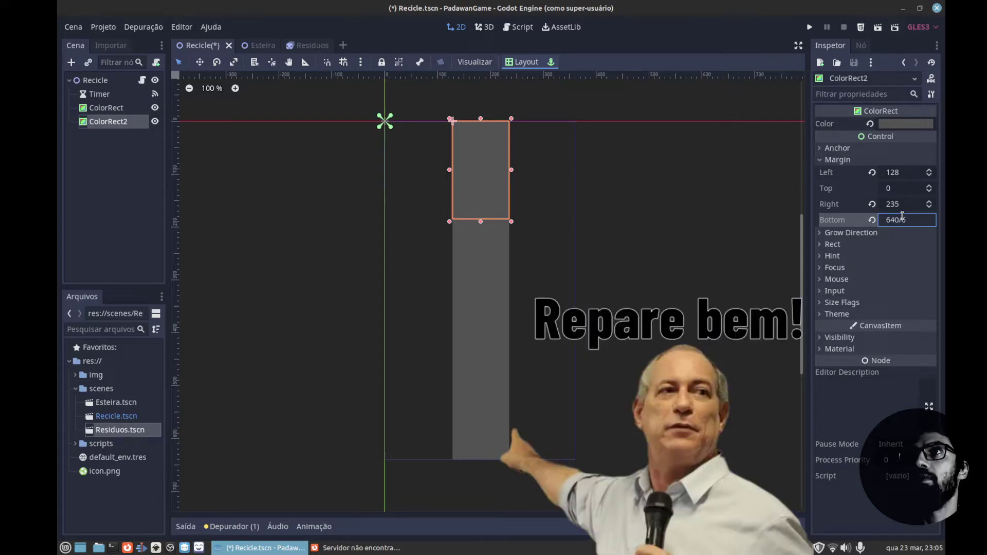
key(Return)
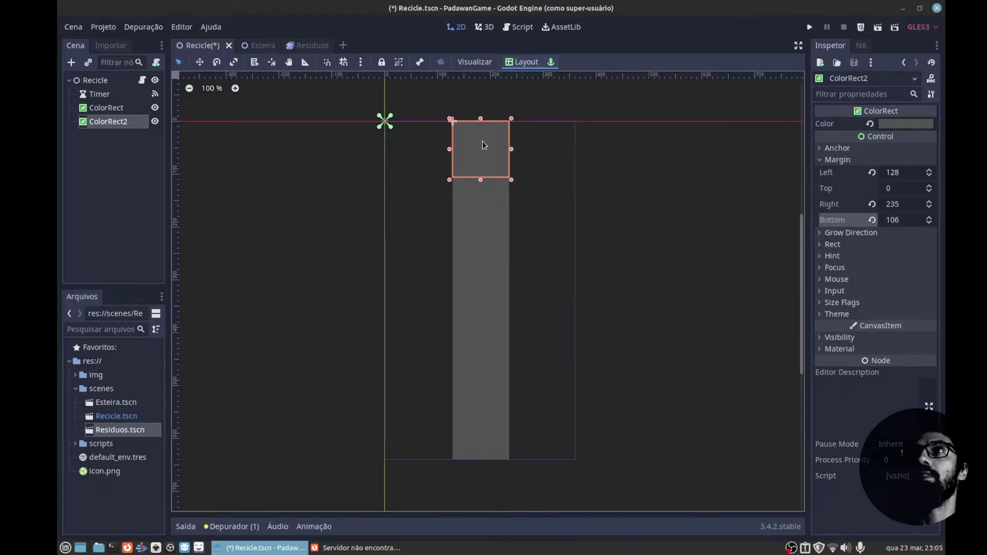
click(909, 208)
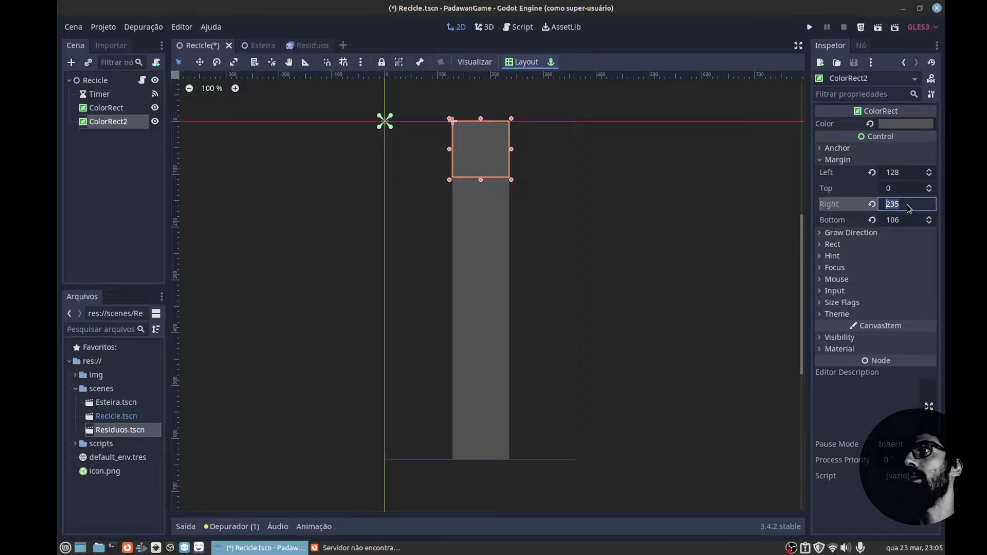
text(360)
key(Return)
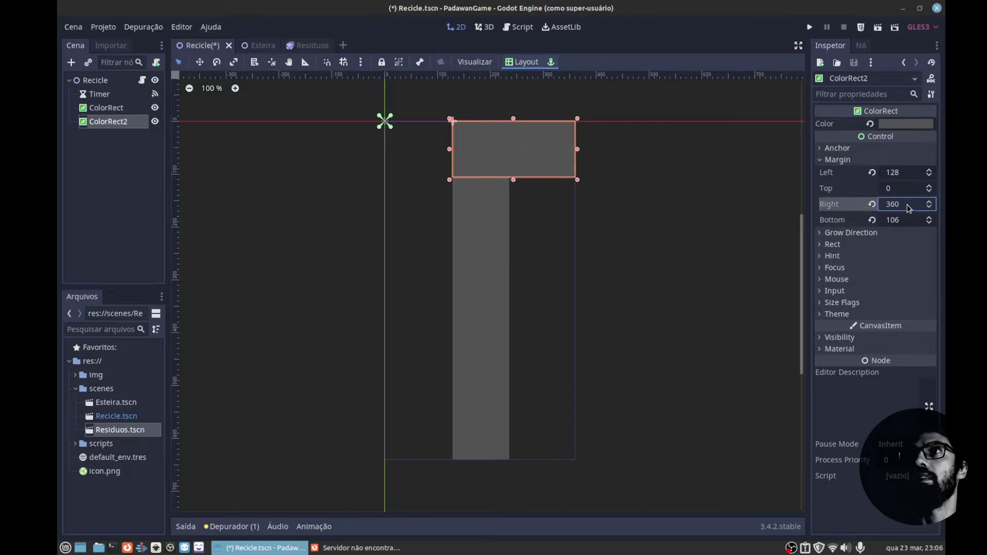
click(904, 177)
text(0)
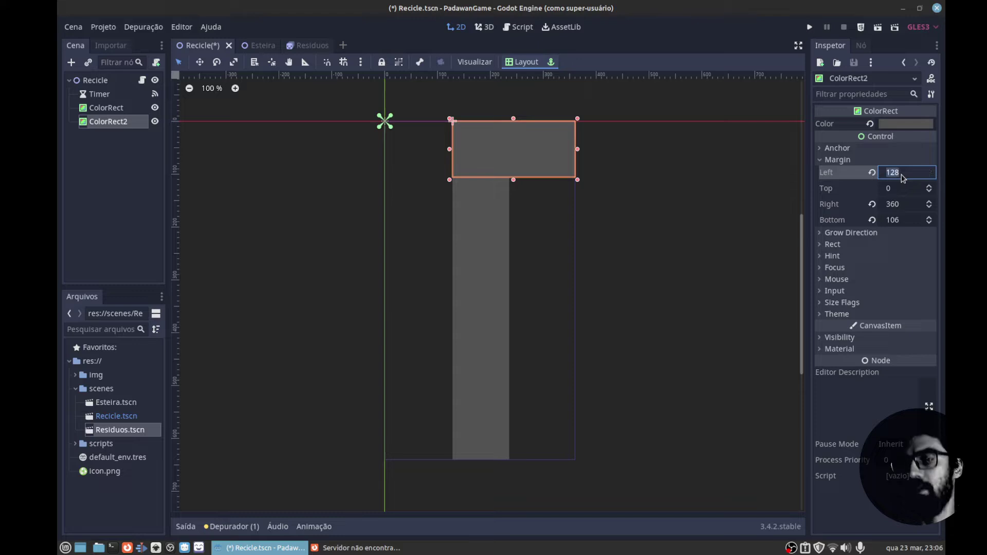
key(Return)
click(482, 164)
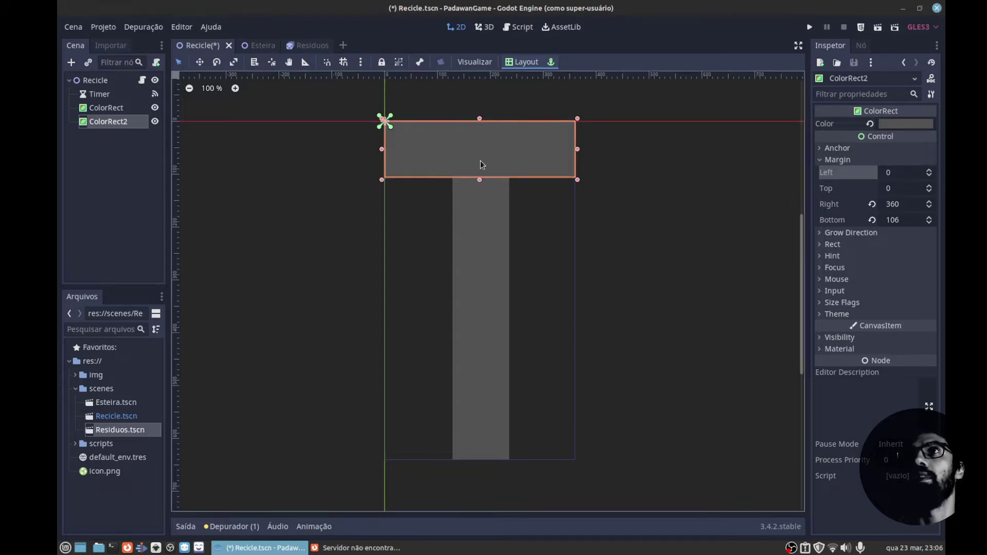
Colour ColorRect2 black and order it above ColorRect so it draws behind the belt.
click(915, 124)
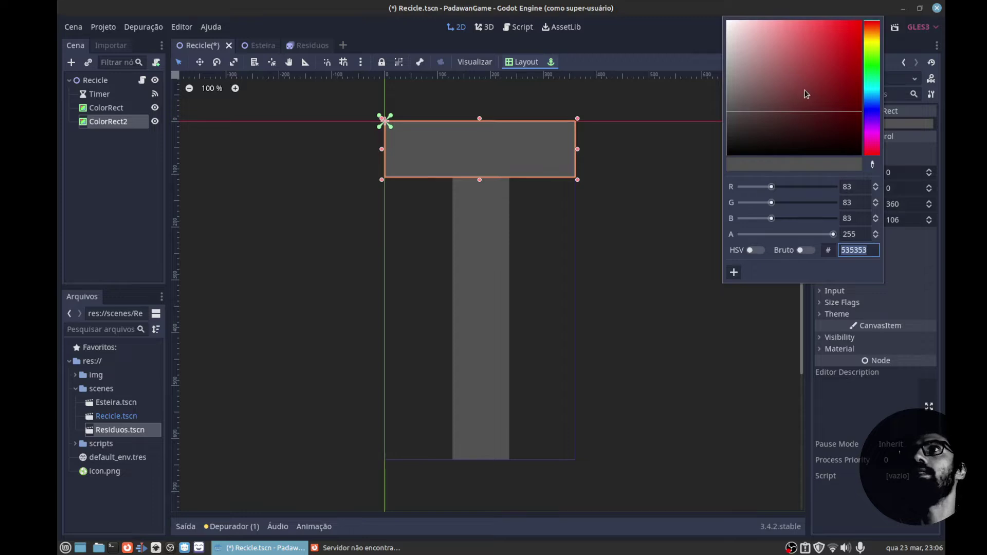
drag(805, 88, 619, 191)
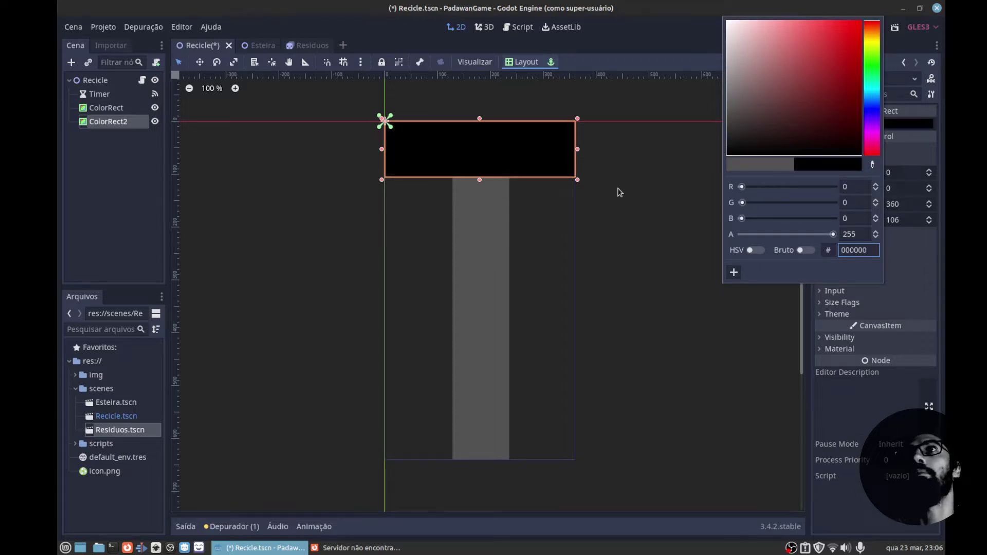
click(539, 164)
mouse_move(95, 124)
mouse_down()
mouse_move(106, 108)
mouse_move(81, 110)
mouse_move(91, 109)
mouse_up()
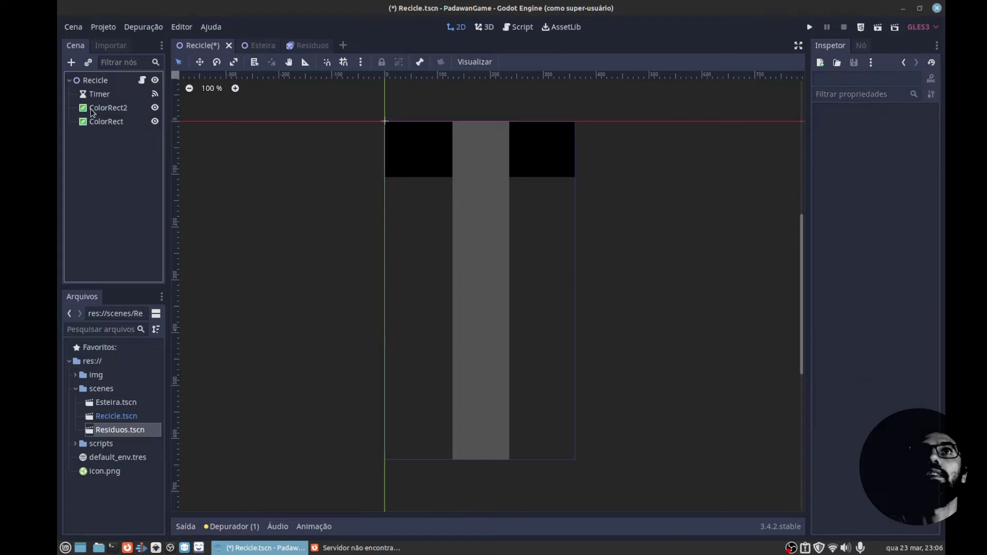
Duplicate the black bar as ColorRect3 and move it just below the first bar.
click(94, 120)
click(105, 110)
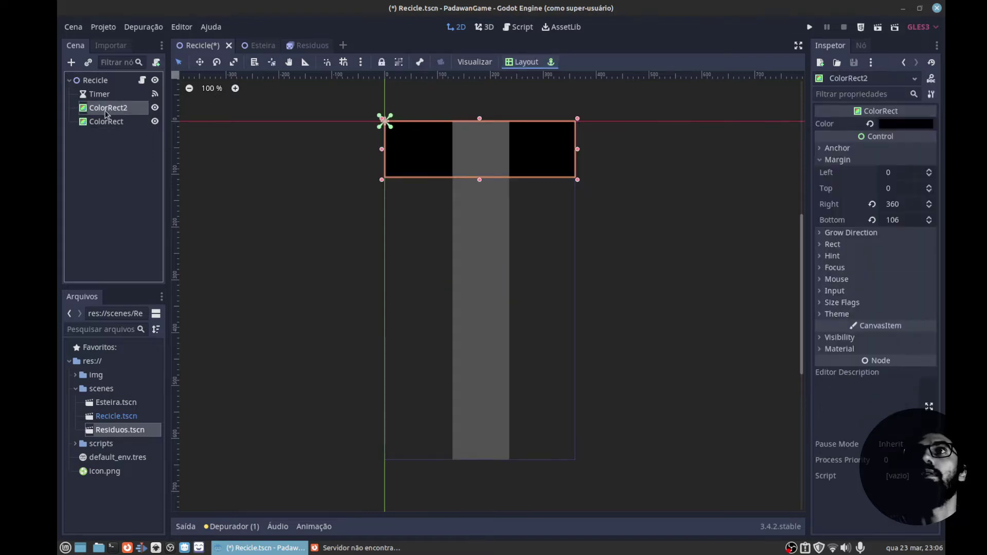
key(ctrl+d)
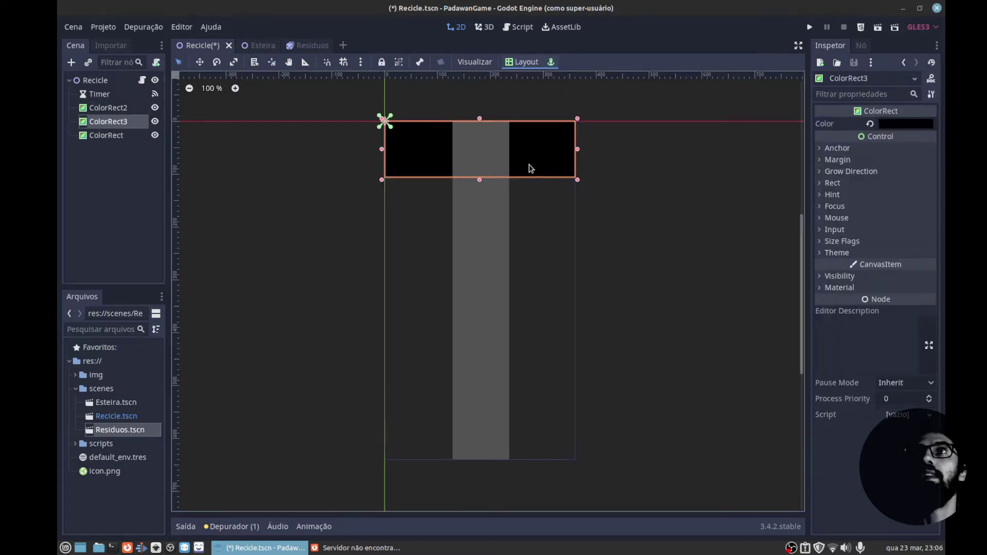
mouse_move(530, 155)
mouse_down()
mouse_move(529, 243)
mouse_move(524, 213)
mouse_up()
Colour the ColorRect3 bin row yellow.
click(906, 123)
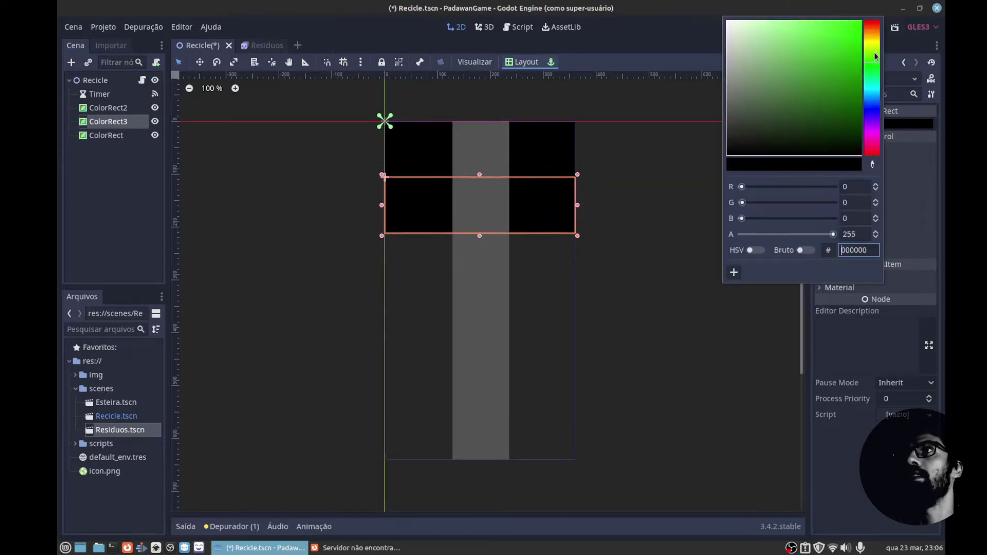
click(920, 44)
click(900, 22)
click(558, 211)
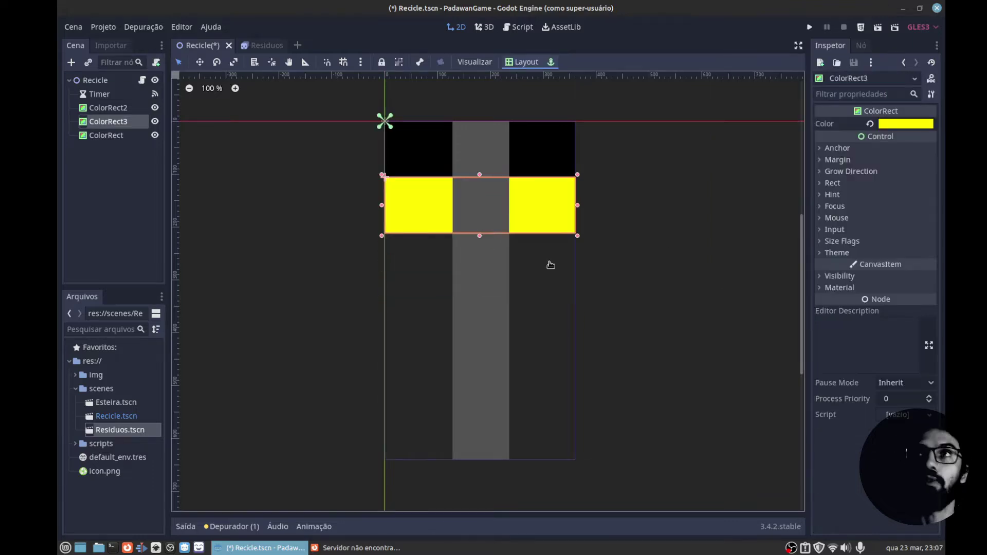
Duplicate the yellow row, move the copy below it, and colour it dark brown.
key(ctrl+d)
drag(548, 206, 552, 262)
click(906, 123)
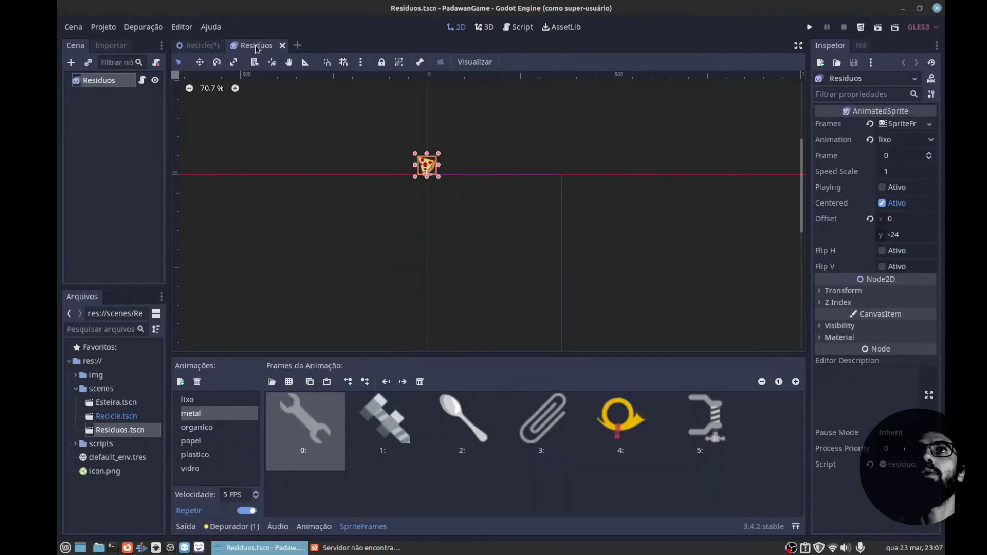
drag(820, 104, 859, 107)
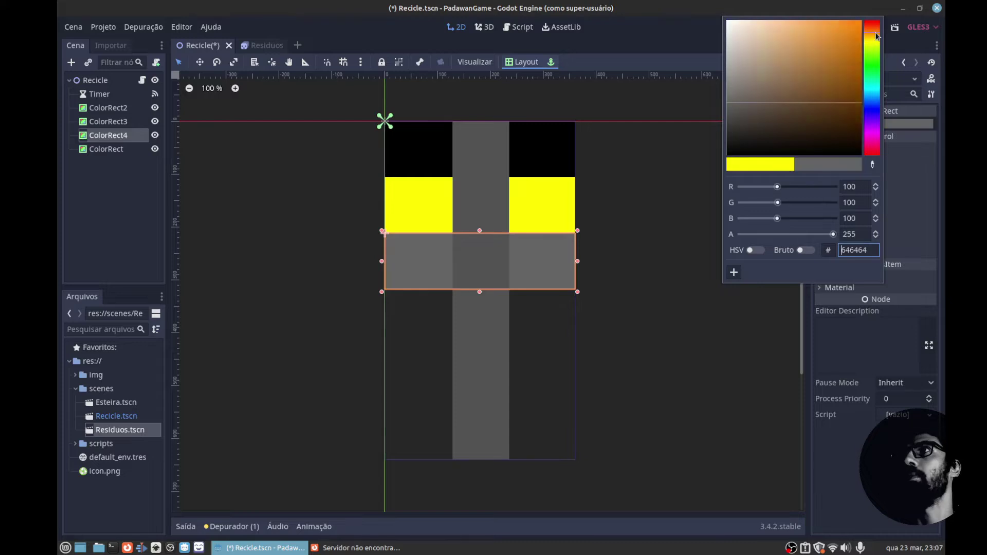
click(646, 265)
Duplicate the brown row into further rows lower down beside the belt.
key(ctrl+d)
mouse_move(550, 257)
mouse_down()
mouse_move(560, 321)
mouse_move(545, 448)
mouse_up()
key(ctrl+d)
key(ctrl+d)
click(580, 166)
click(545, 312)
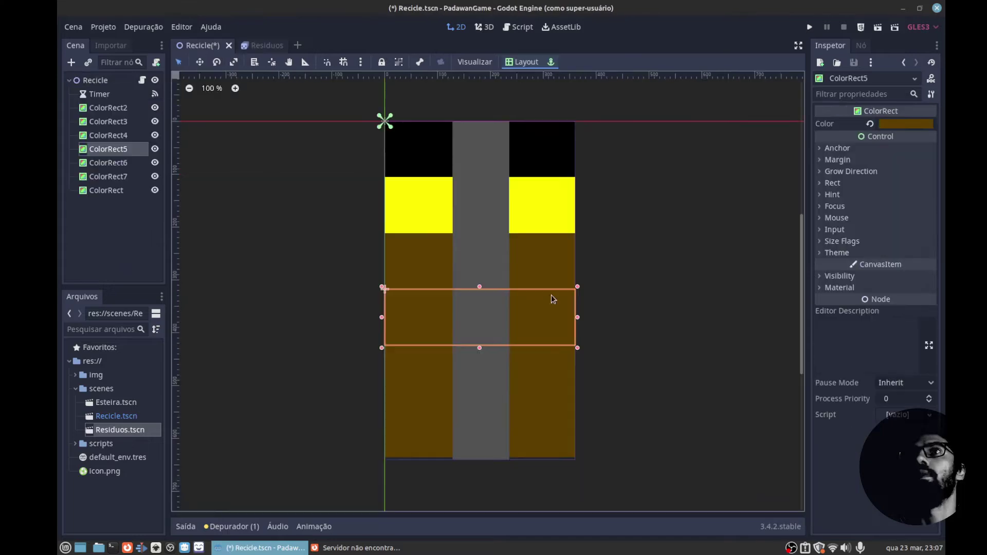
Colour ColorRect5 blue, checking the bin colours in the projetorecicle.svg reference in Inkscape.
click(902, 125)
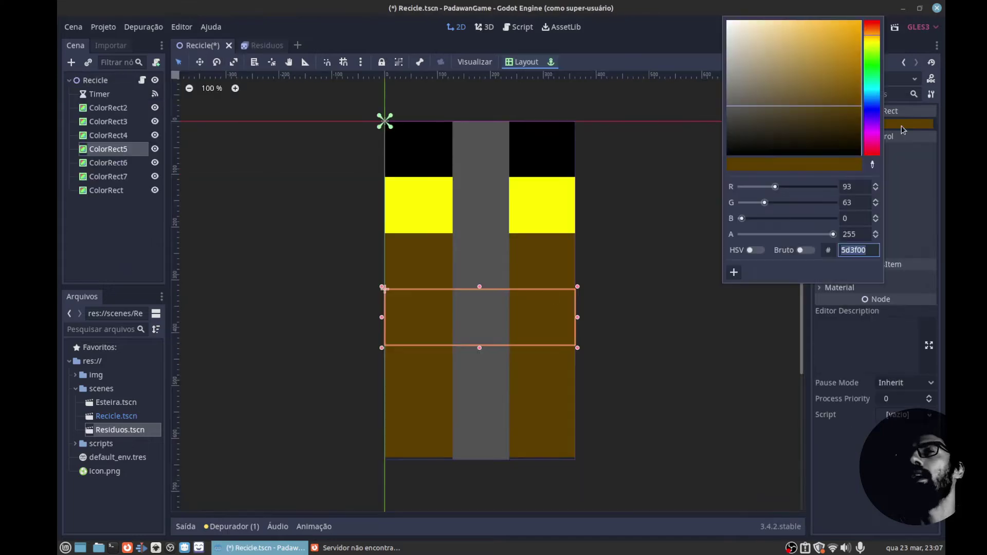
click(156, 547)
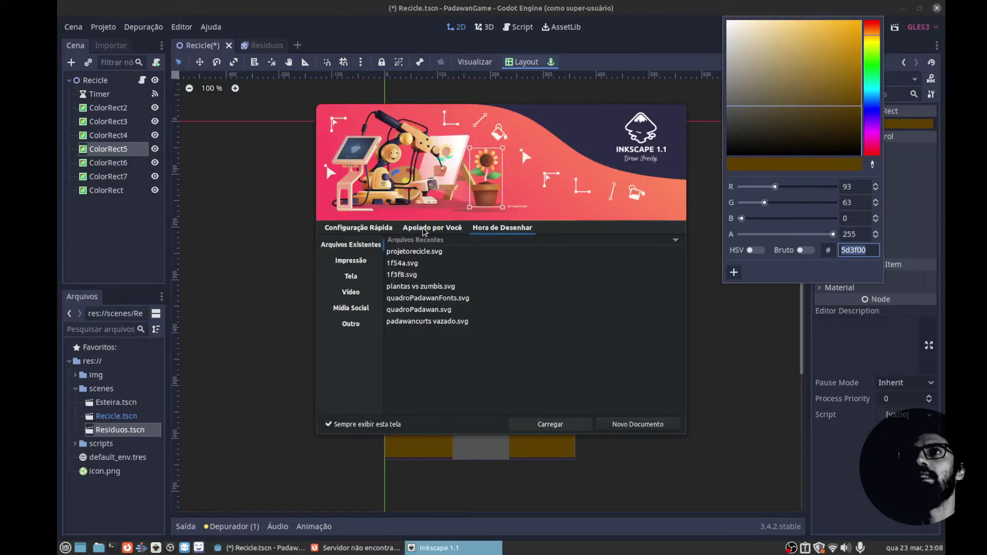
double_click(418, 253)
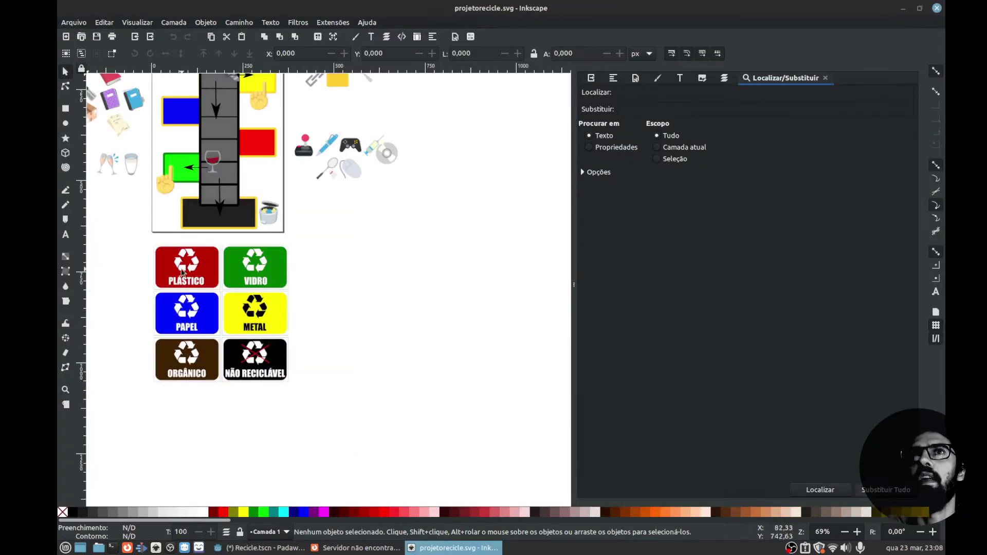
click(260, 548)
click(852, 88)
Colour the ColorRect6 bin row red.
click(565, 373)
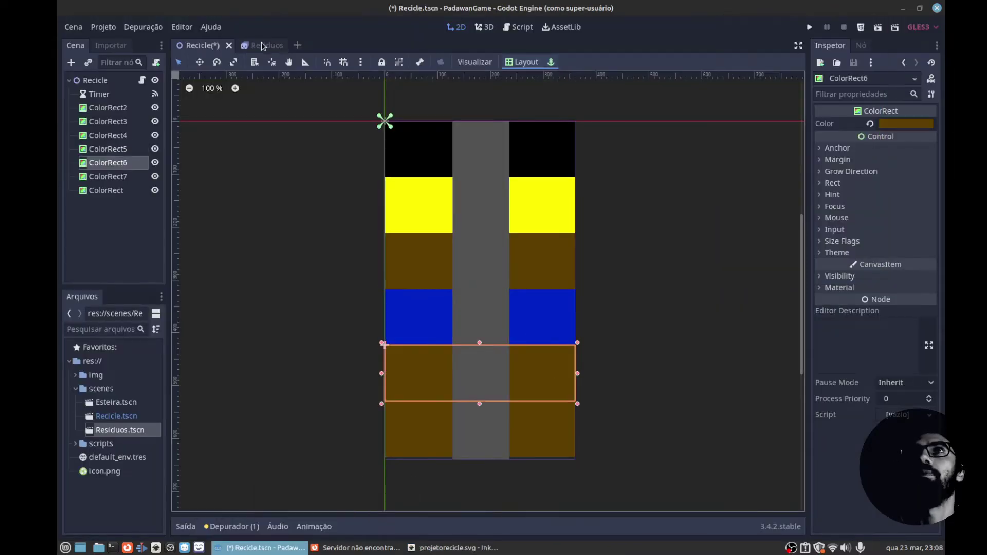
click(267, 45)
click(200, 45)
click(903, 124)
text(b70000)
key(Return)
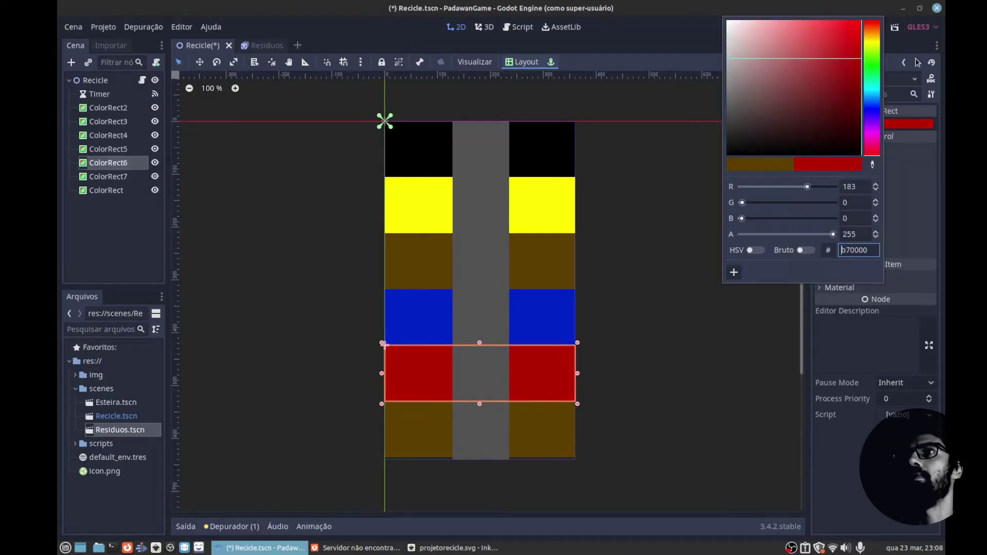
Make ColorRect7 bright green, then save and test-run the scene.
click(566, 429)
click(903, 124)
key(ctrl+v)
key(Return)
click(630, 450)
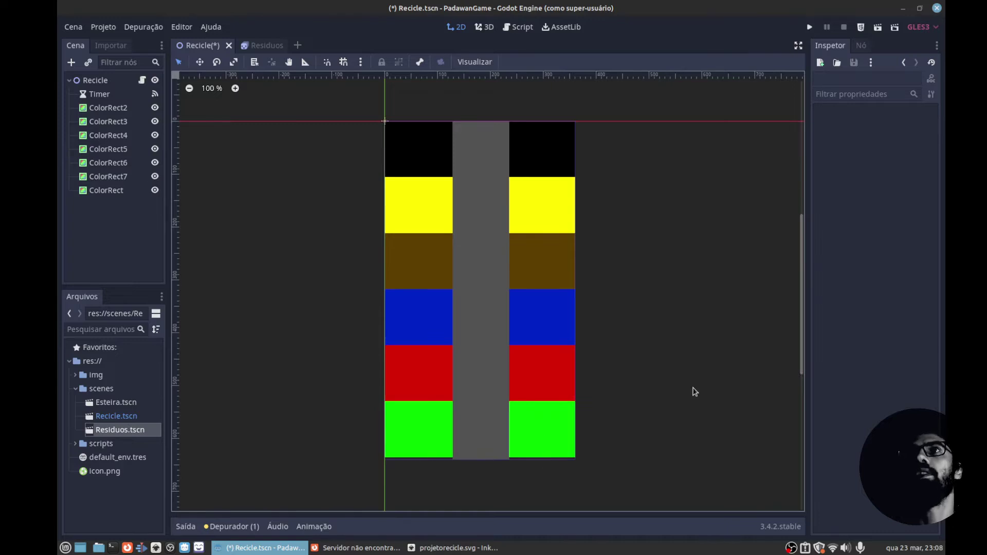
click(809, 27)
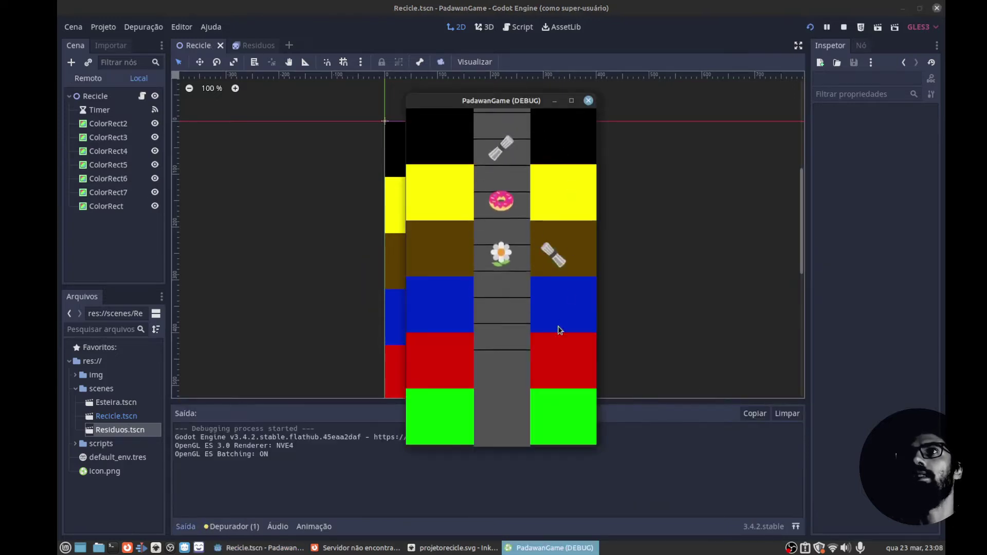
click(589, 100)
Soften the green bottom row and dim the yellow row's shade.
scroll(533, 289, down, 2)
click(453, 383)
click(909, 124)
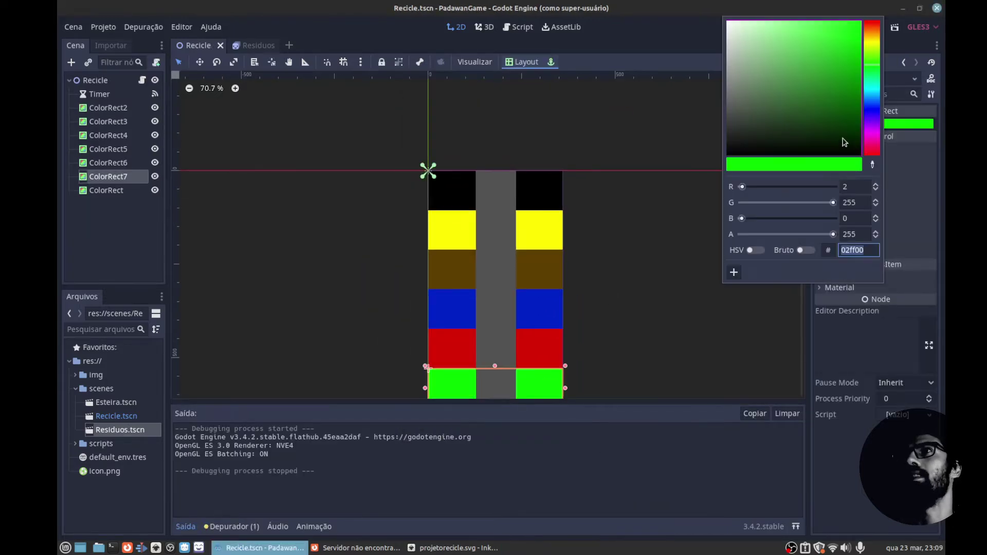
click(841, 51)
click(909, 124)
click(908, 124)
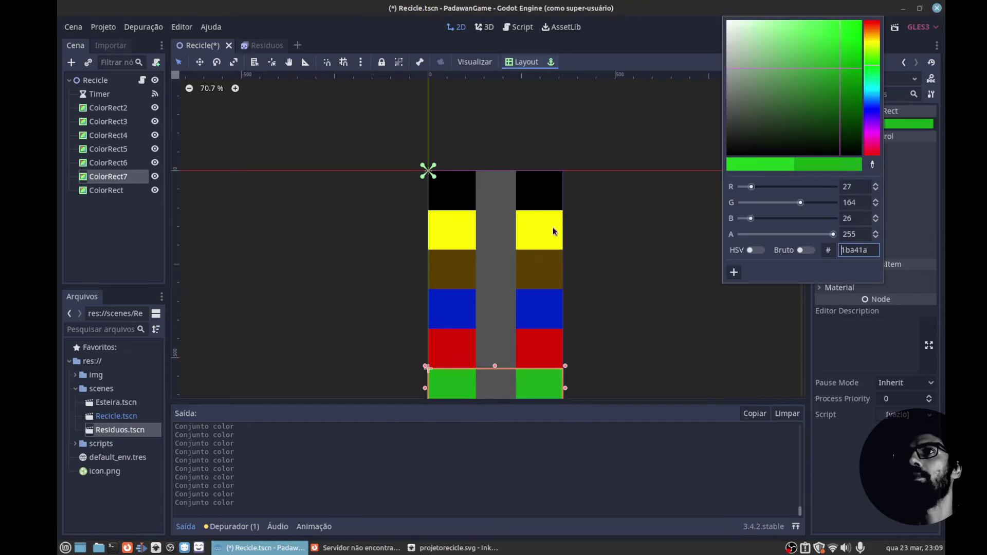
click(553, 231)
click(908, 124)
click(813, 54)
drag(812, 54, 847, 49)
Pick new blue and red shades and a darker brown for ColorRect4.
click(453, 308)
click(909, 124)
click(829, 103)
click(639, 271)
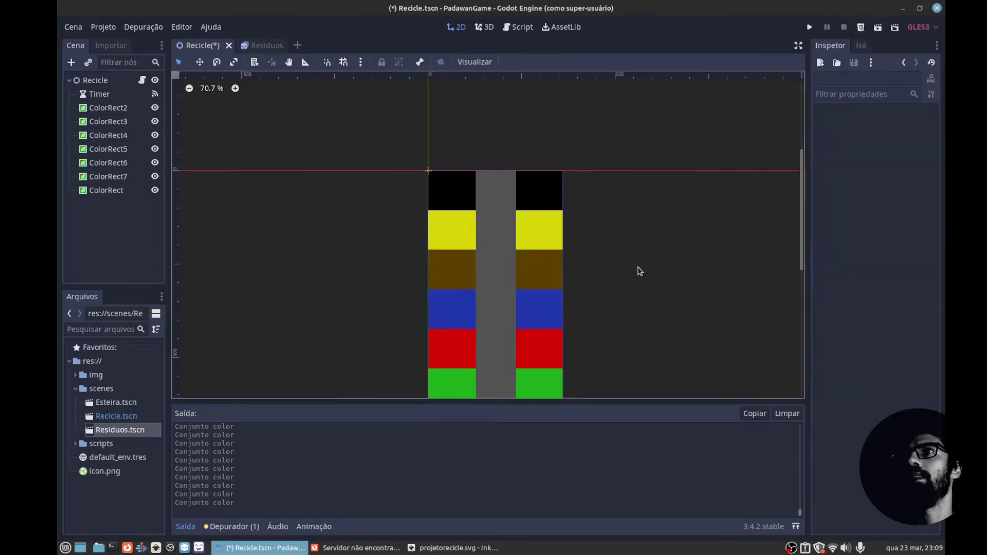
scroll(577, 306, down, 1)
click(391, 301)
click(908, 124)
click(844, 46)
click(391, 229)
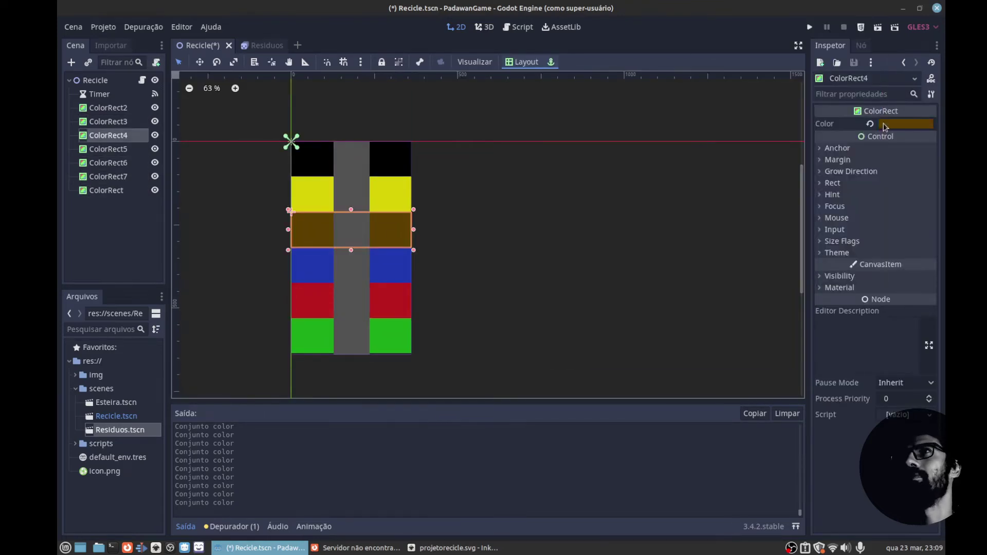
click(908, 124)
click(823, 113)
click(544, 209)
Nudge the green, red, blue and brown rows so their edges meet without gaps.
scroll(591, 230, up, 1)
click(591, 230)
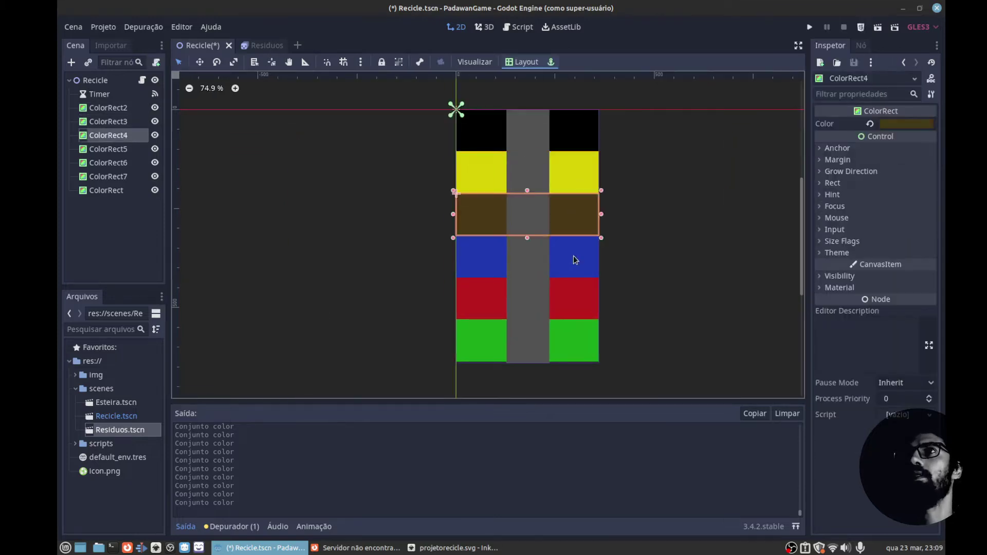
click(569, 342)
drag(569, 342, 569, 334)
drag(566, 300, 565, 298)
click(622, 282)
scroll(621, 282, up, 2)
drag(566, 252, 565, 251)
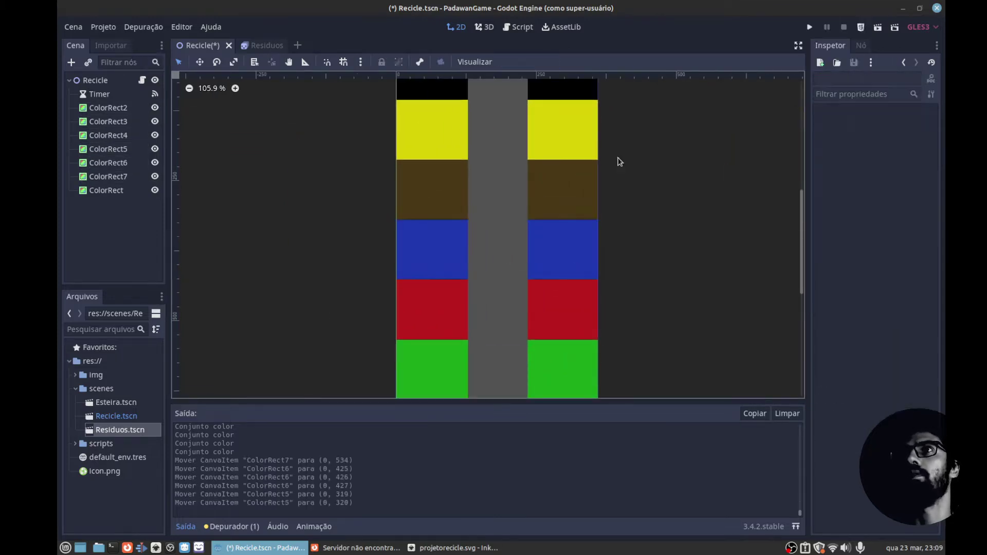
drag(566, 190, 566, 190)
scroll(718, 137, up, 1)
click(573, 183)
scroll(550, 209, down, 2)
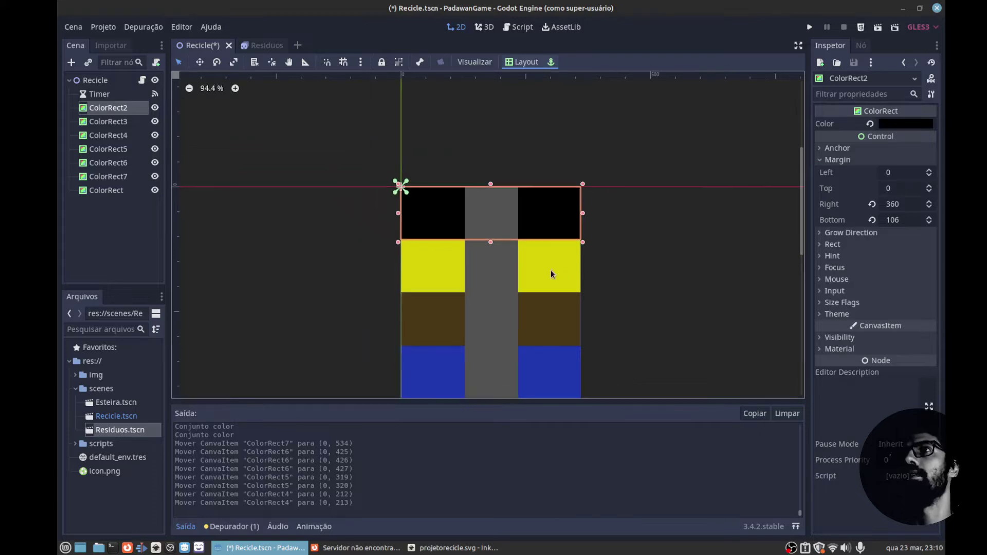
click(804, 238)
scroll(803, 238, up, 1)
scroll(635, 261, down, 1)
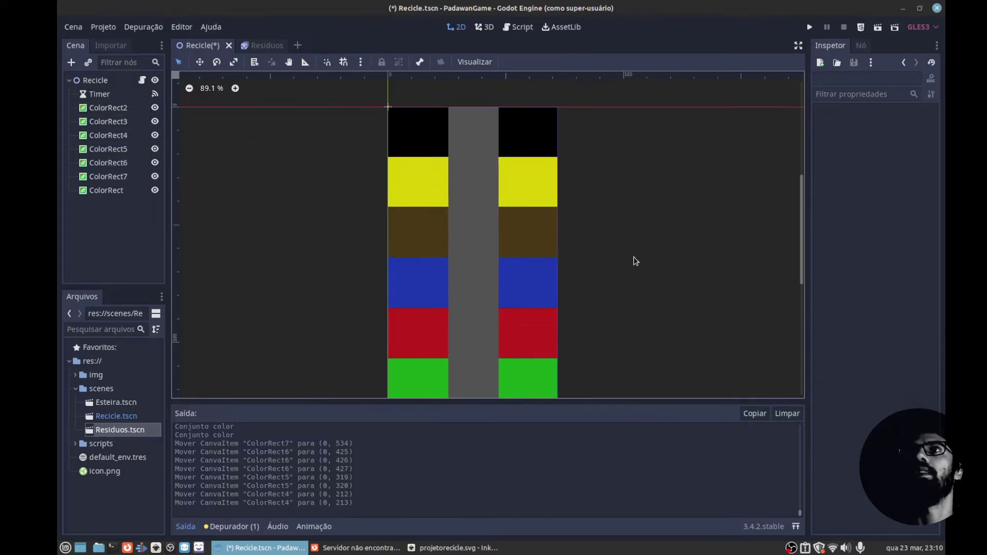
In the Residuos tab, add a TouchScreenButton under the Residuos root via the 'bu' search.
click(251, 46)
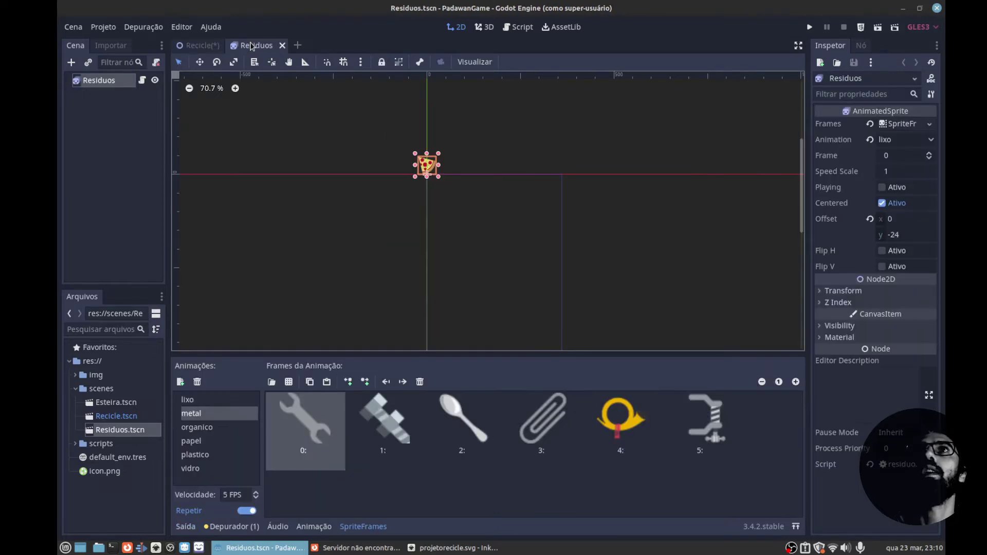
click(103, 84)
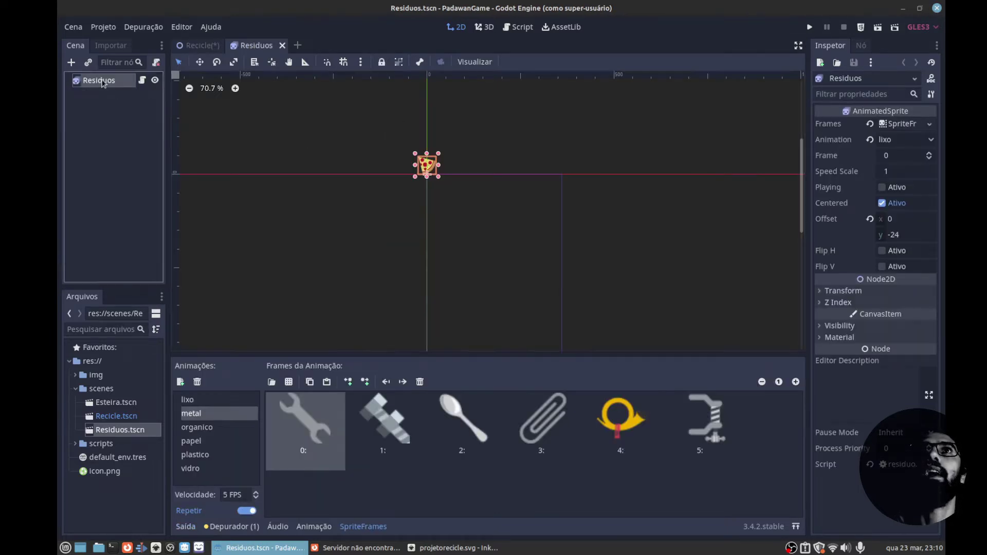
click(71, 63)
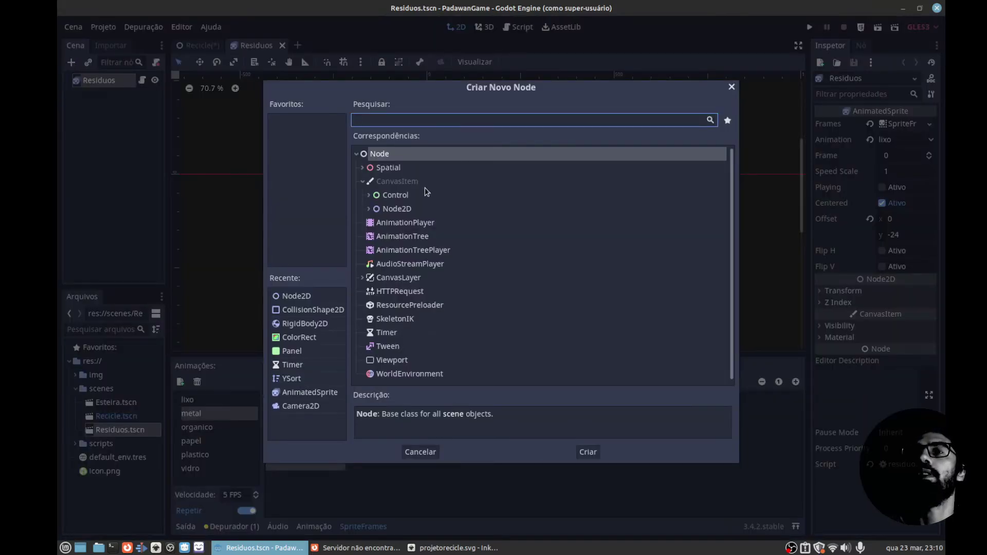
text(bu)
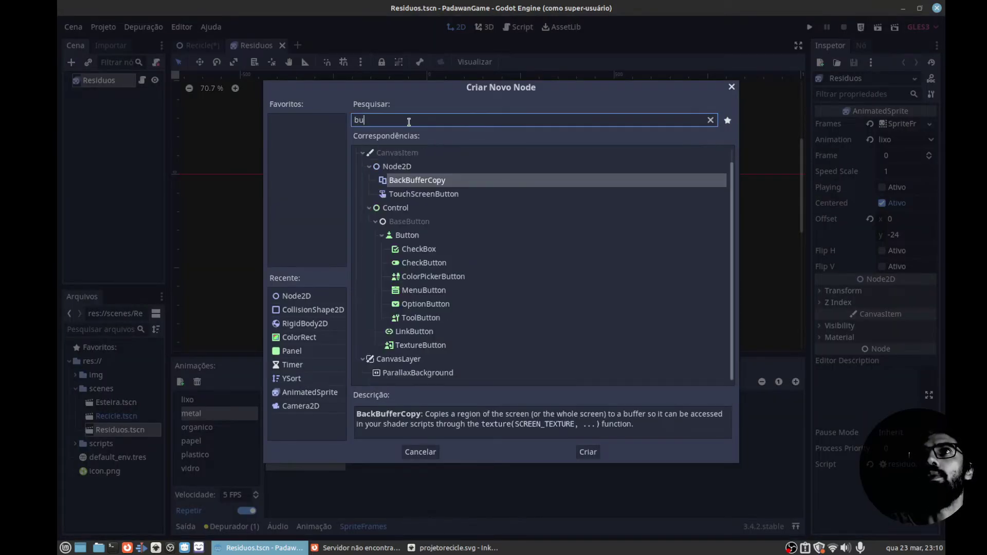
key(Down)
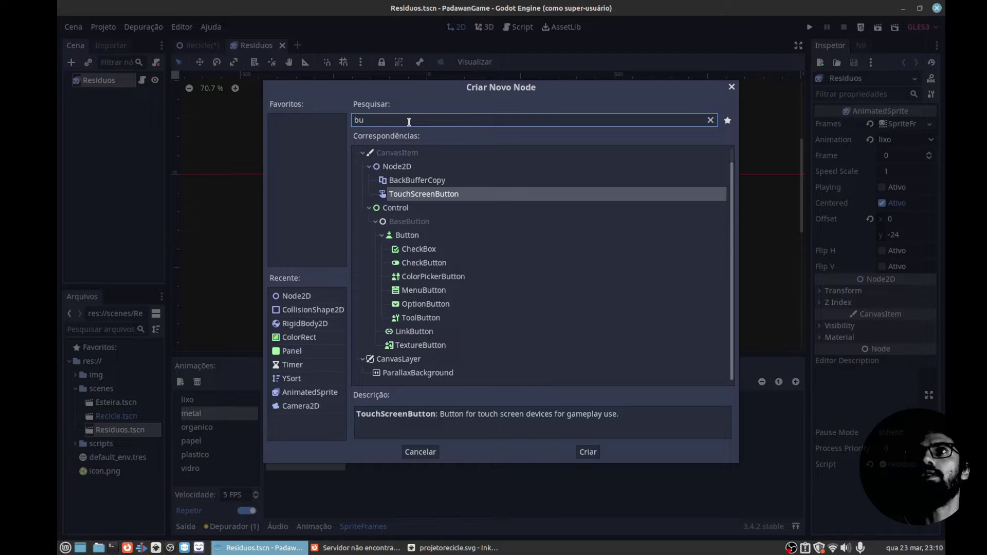
key(Return)
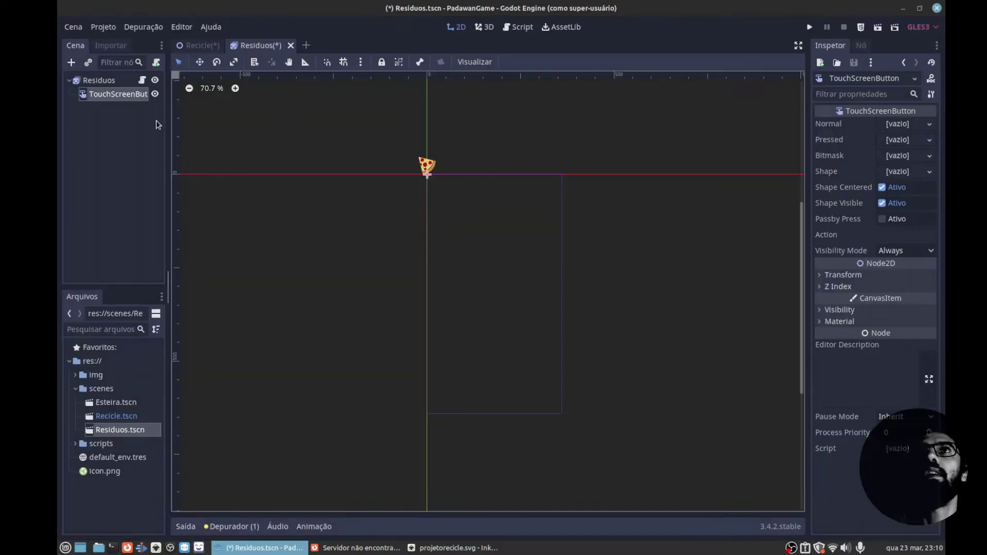
Set the TouchScreenButton's Normal to a New GradientTexture and drag it down to a small square.
click(122, 100)
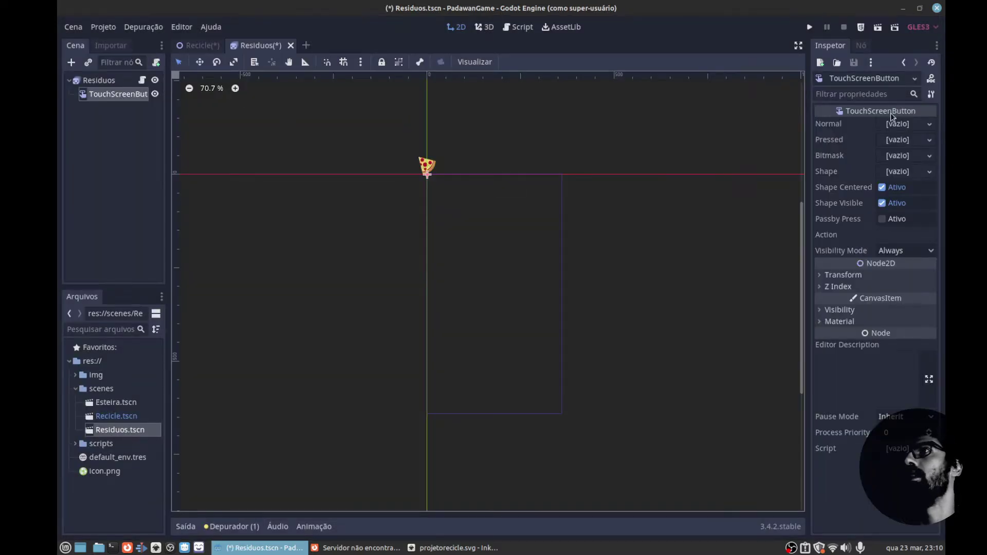
click(904, 126)
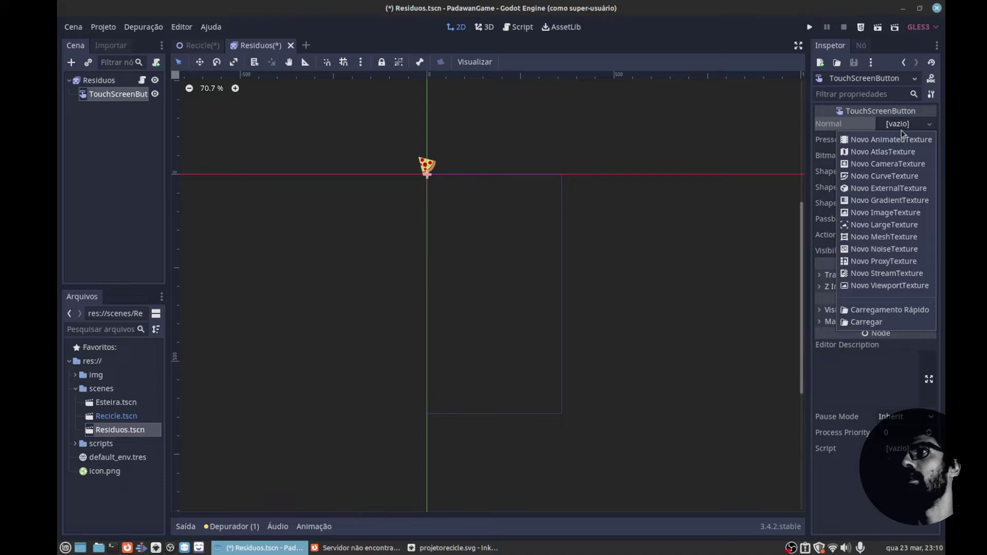
click(915, 202)
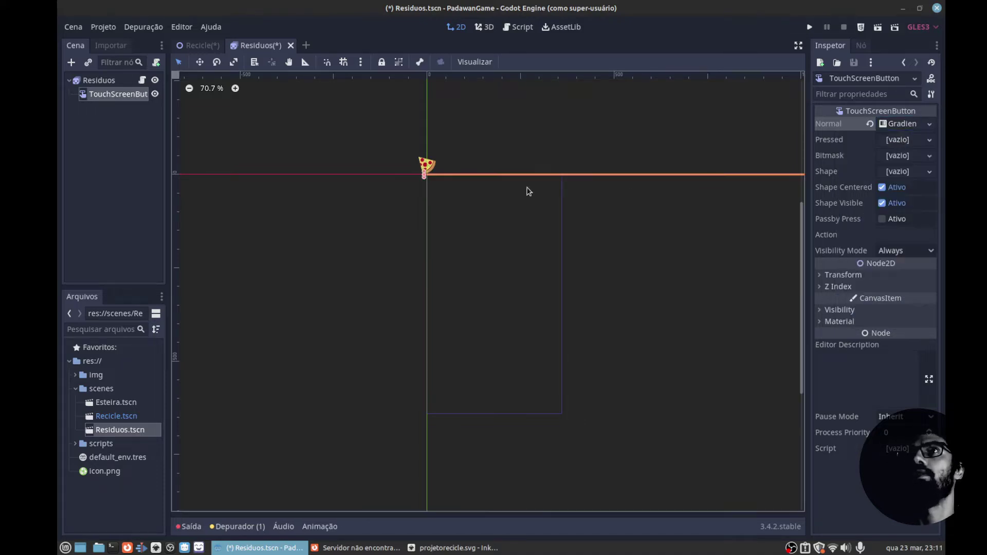
scroll(574, 218, down, 1)
scroll(574, 218, down, 1)
scroll(581, 211, down, 1)
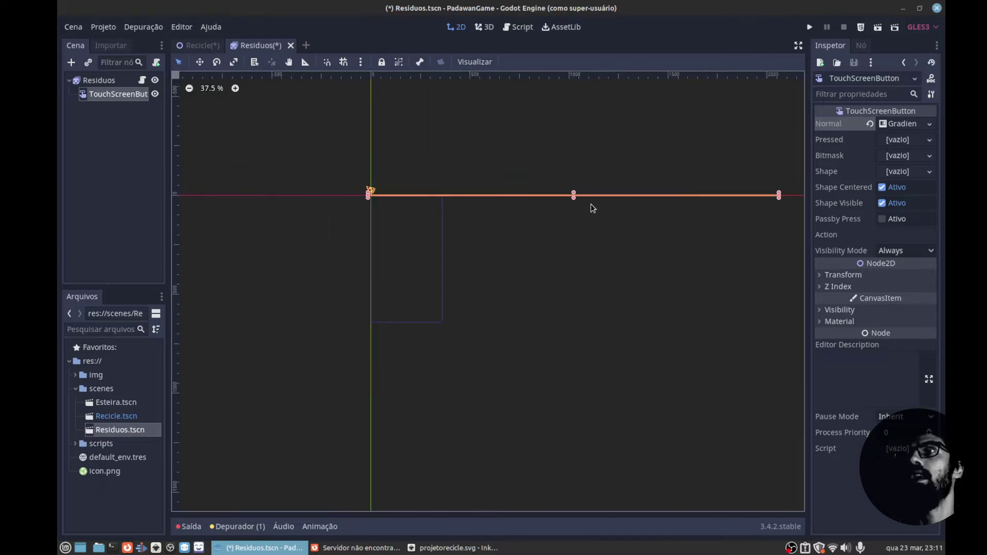
mouse_move(780, 196)
mouse_down()
mouse_move(400, 221)
mouse_move(372, 191)
mouse_up()
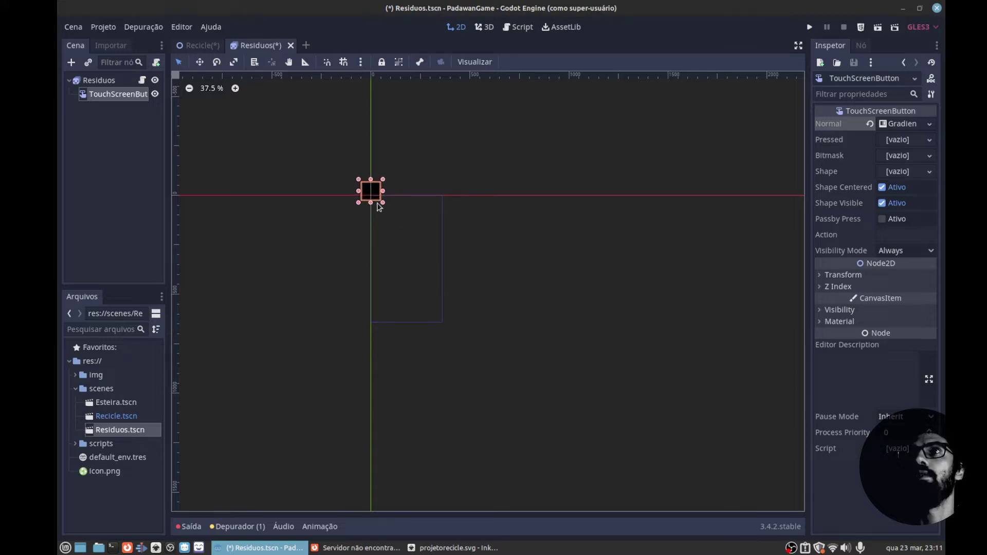
scroll(378, 205, up, 1)
scroll(428, 201, up, 1)
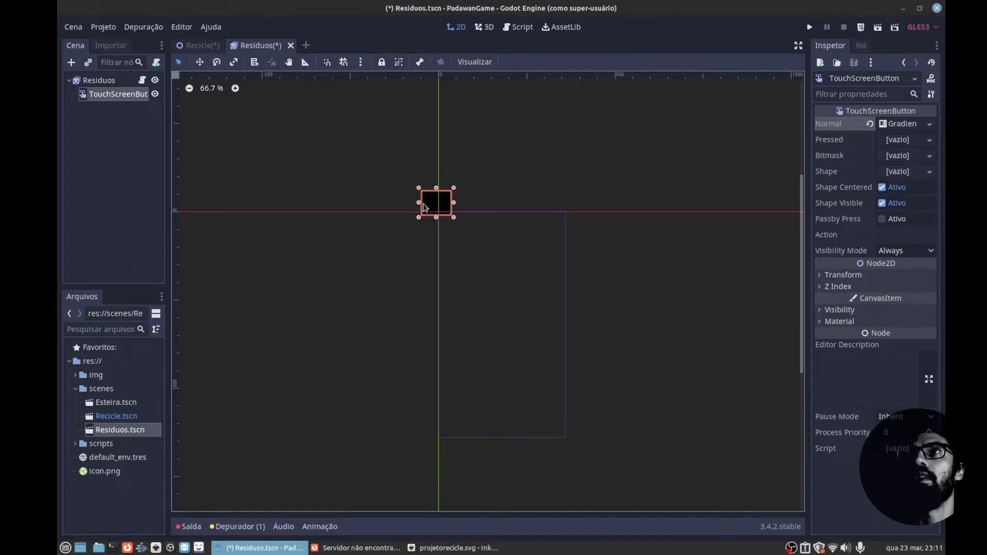
Connect the TouchScreenButton's pressed() signal to Residuos, creating _on_TouchScreenButton_pressed in residuo.gd.
drag(421, 203, 420, 202)
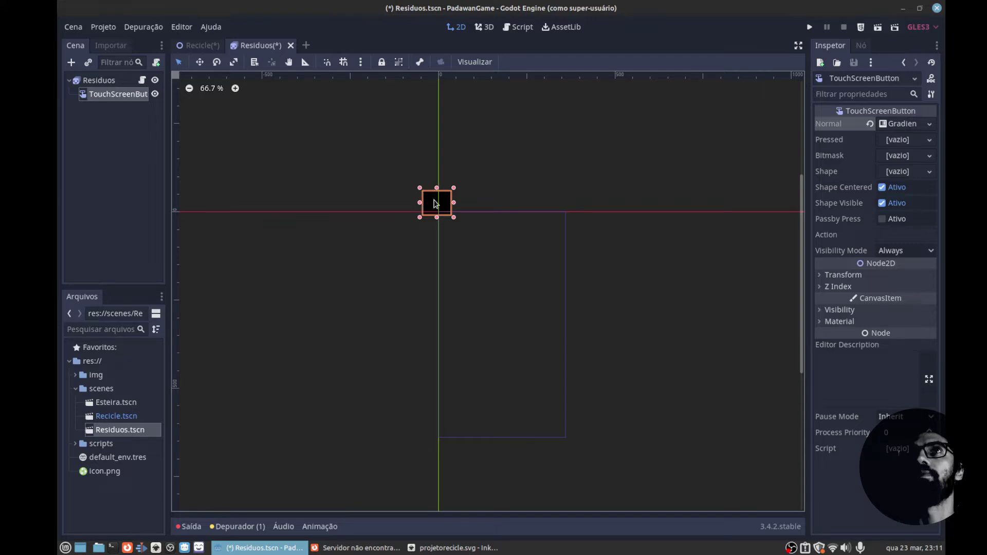
click(860, 46)
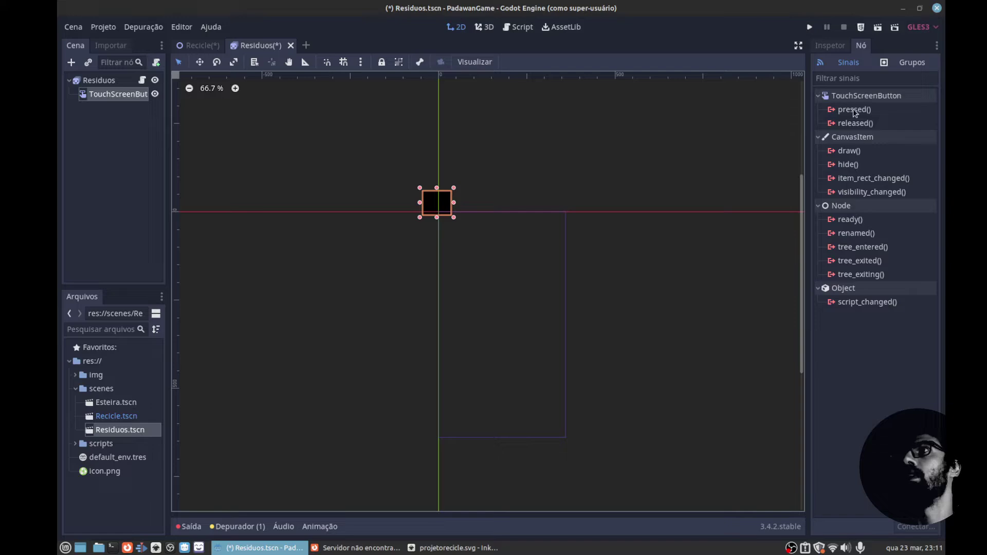
click(876, 113)
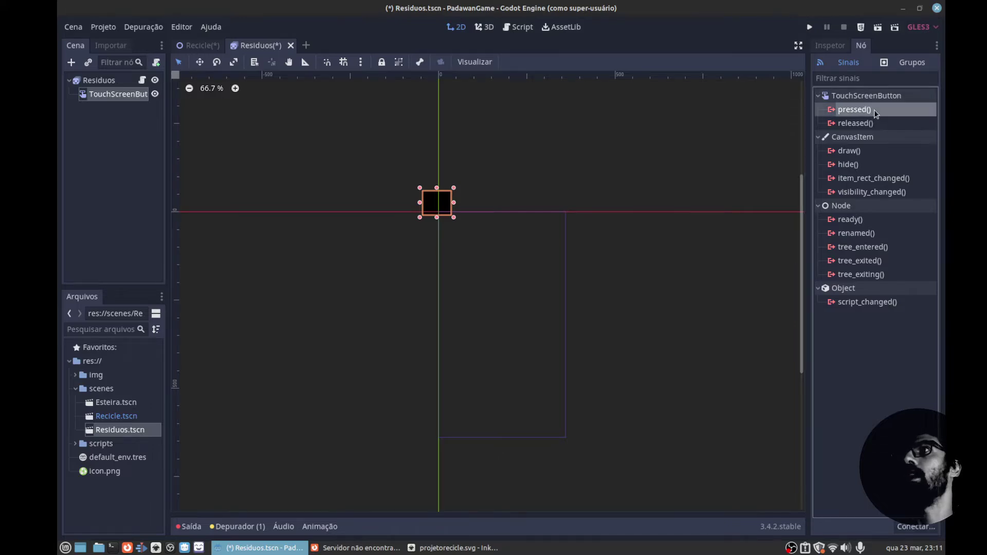
double_click(876, 114)
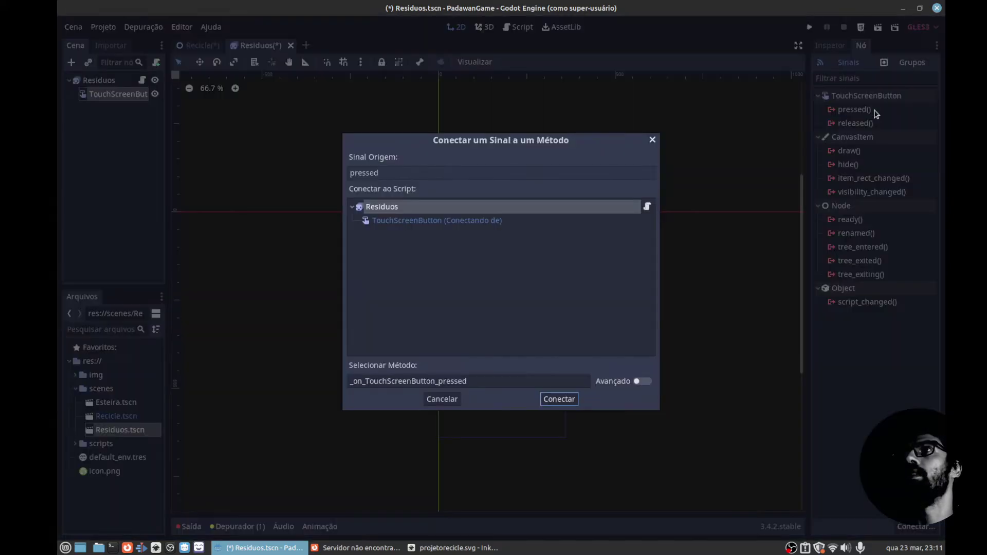
double_click(445, 207)
click(491, 379)
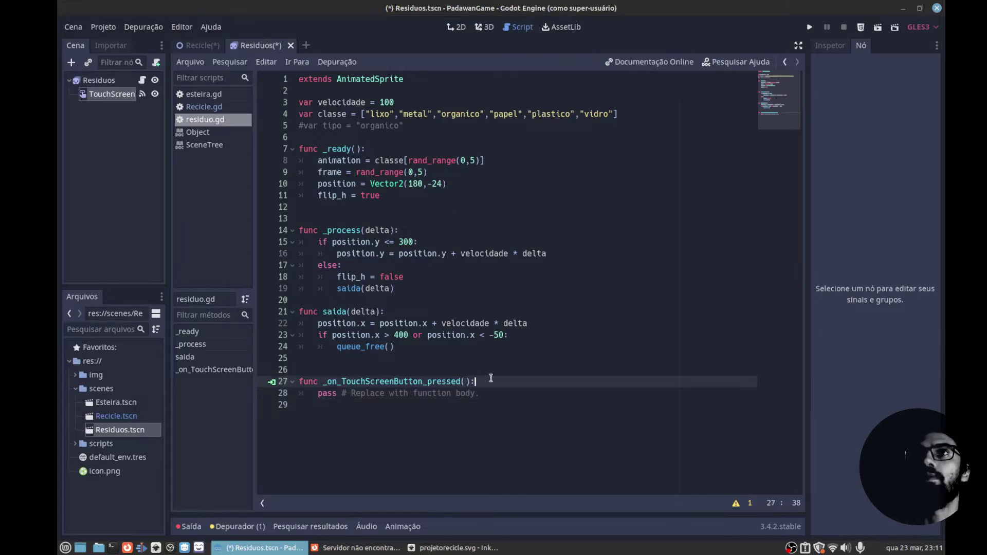
key(Return)
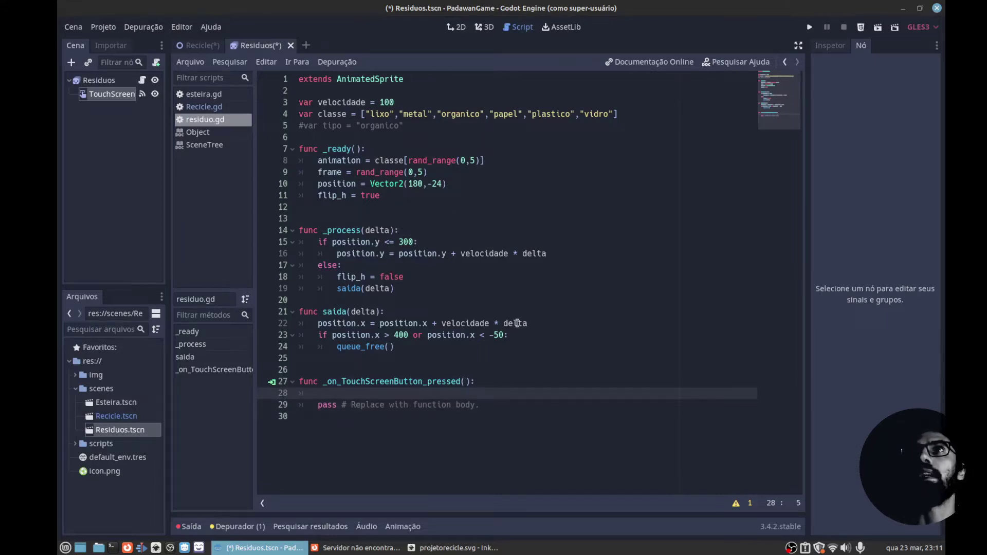
click(428, 115)
click(420, 129)
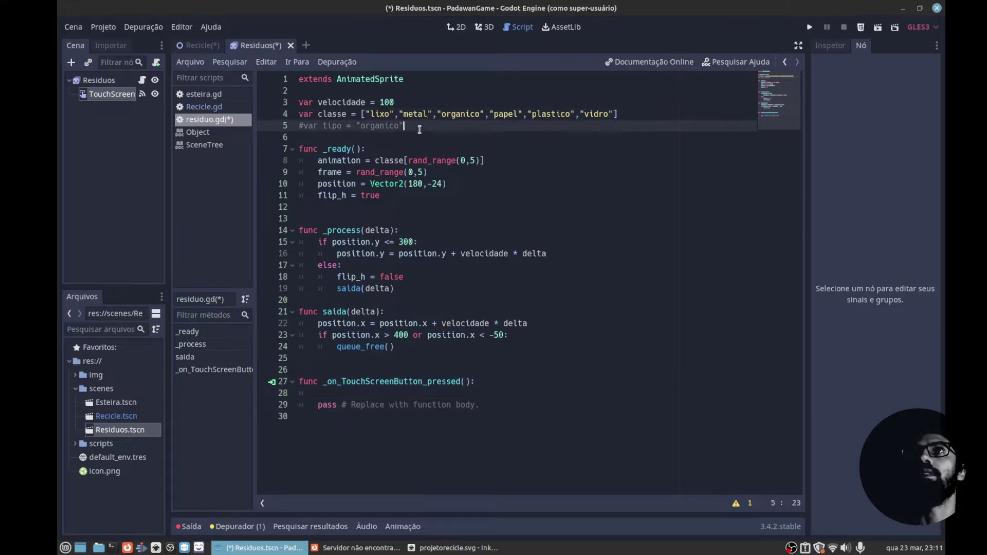
click(302, 129)
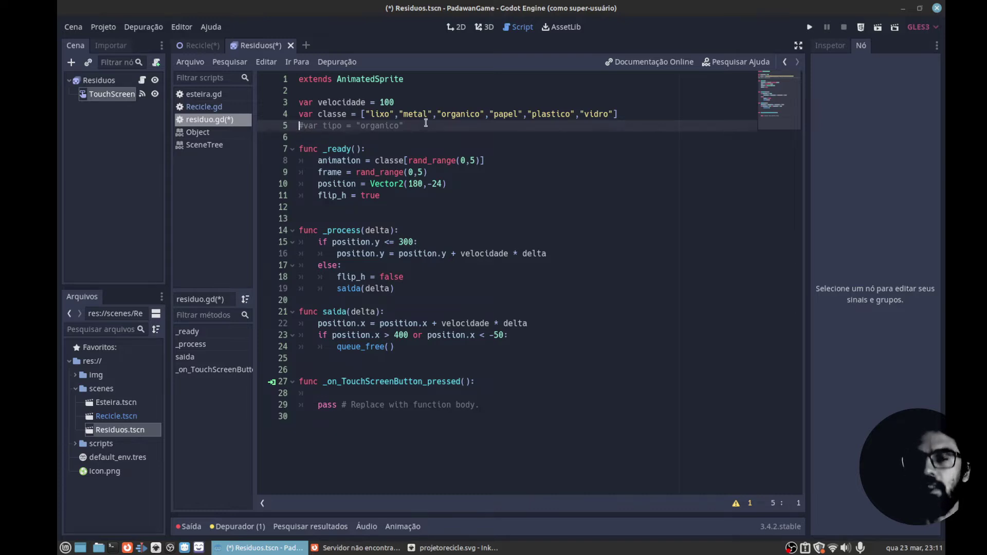
key(Delete)
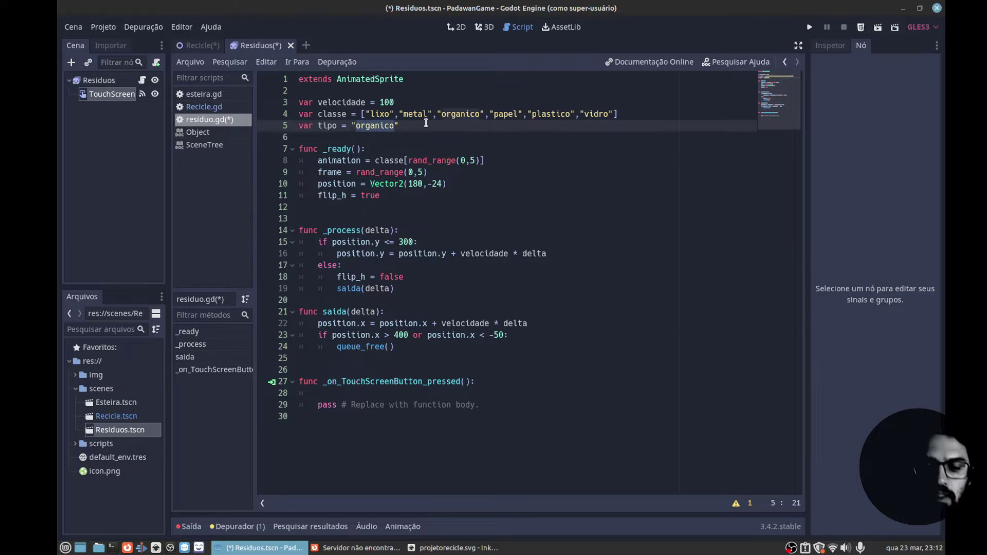
key(Down)
key(Down)
key(End)
key(Up)
key(Up)
key(End)
key(Left)
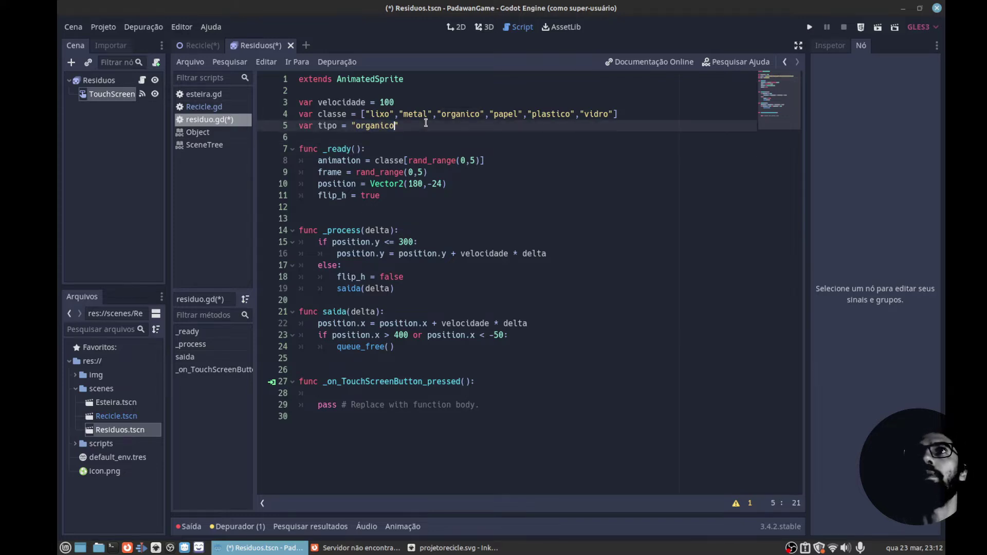
key(BackSpace)
key(BackSpace)
key(BackSpace)
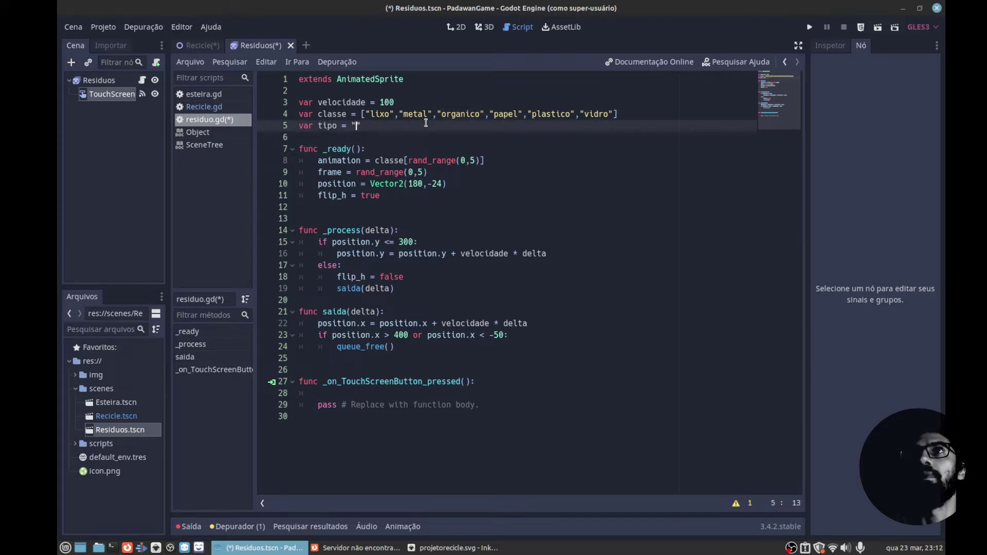
key(Down)
key(Down)
key(Down)
key(Down)
key(Down)
key(Up)
key(Up)
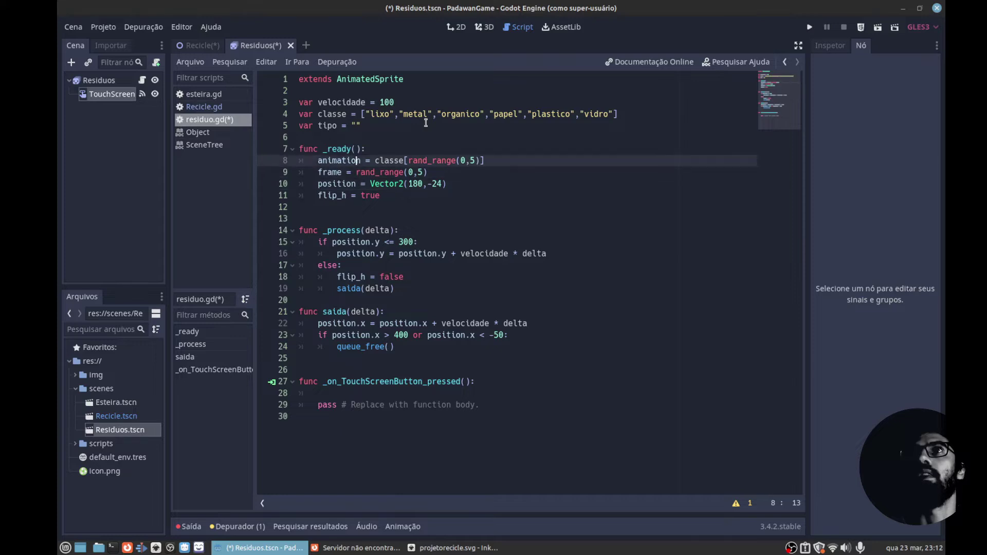
key(Up)
key(Down)
key(Down)
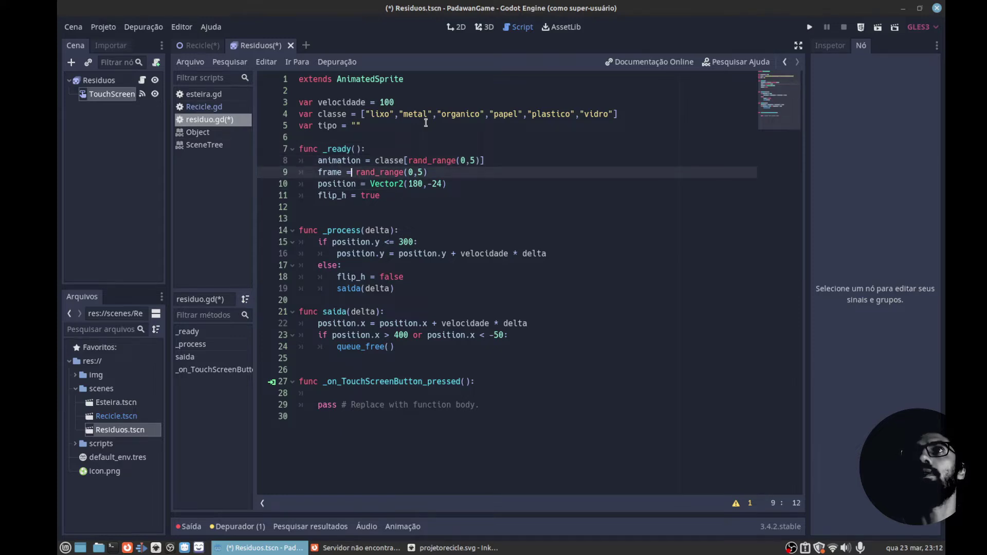
key(Up)
key(End)
key(Left)
key(Left)
key(Left)
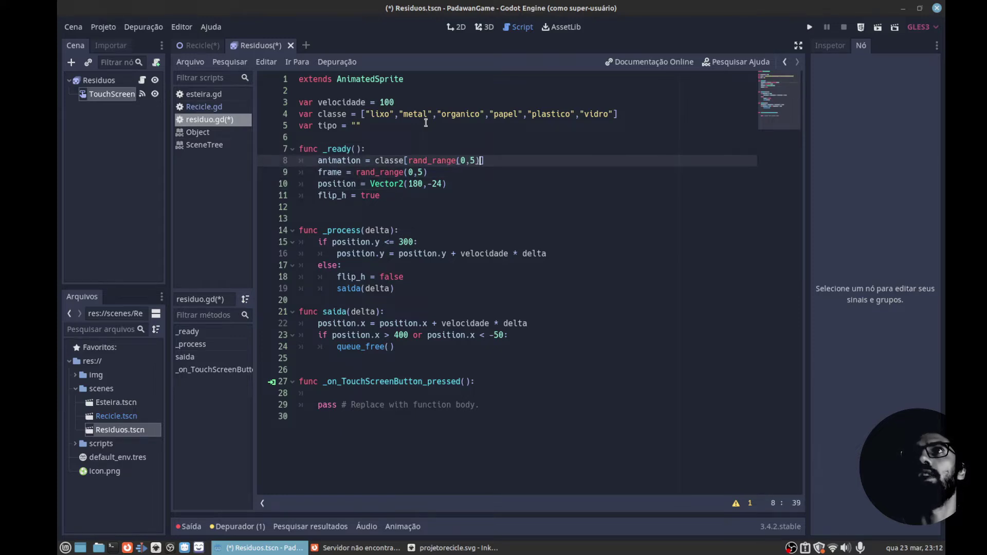
key(Up)
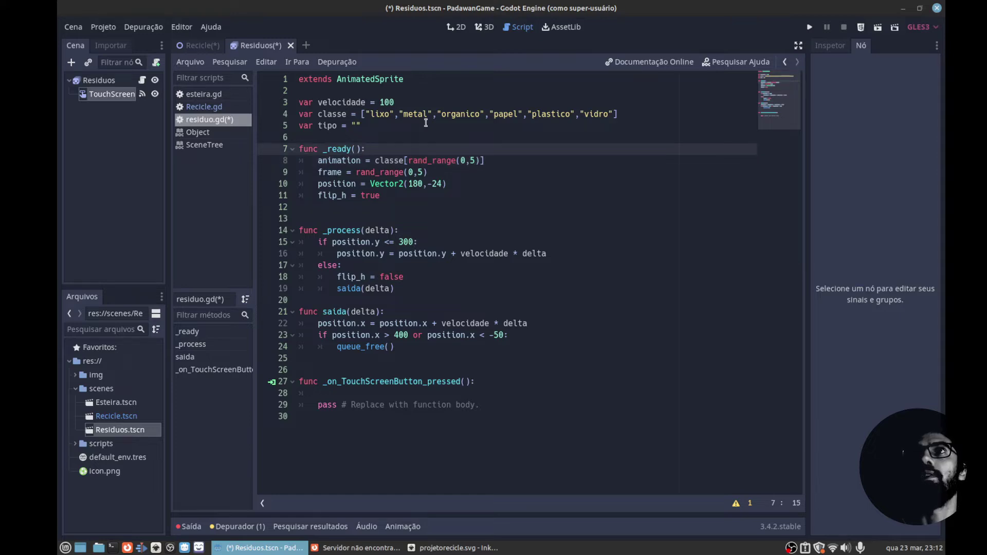
key(Return)
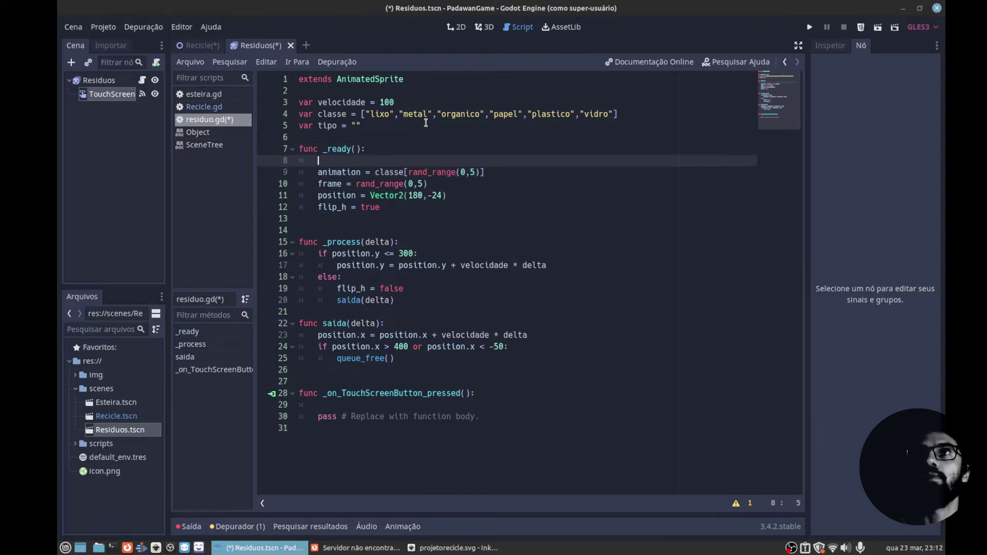
key(Up)
key(Up)
key(Up)
key(Down)
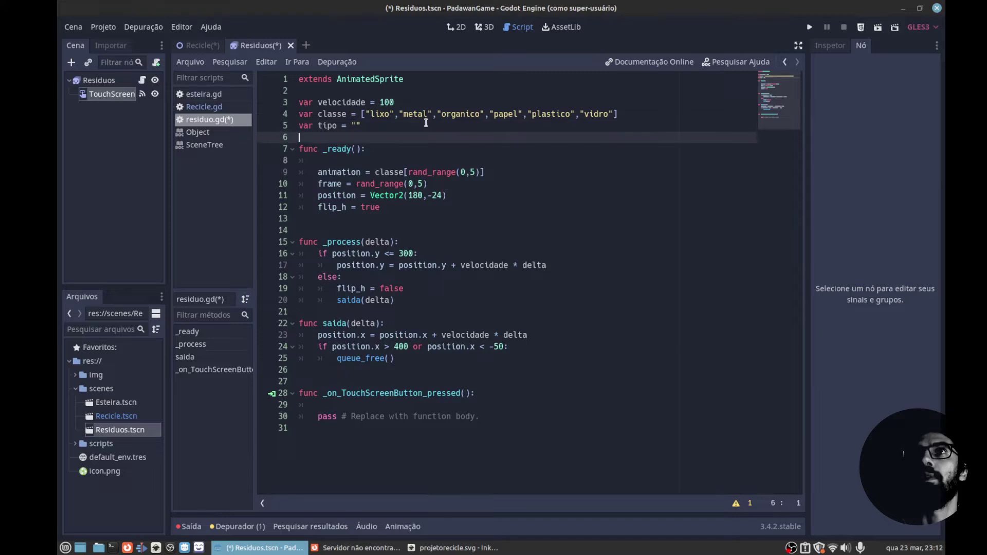
key(Down)
key(Down)
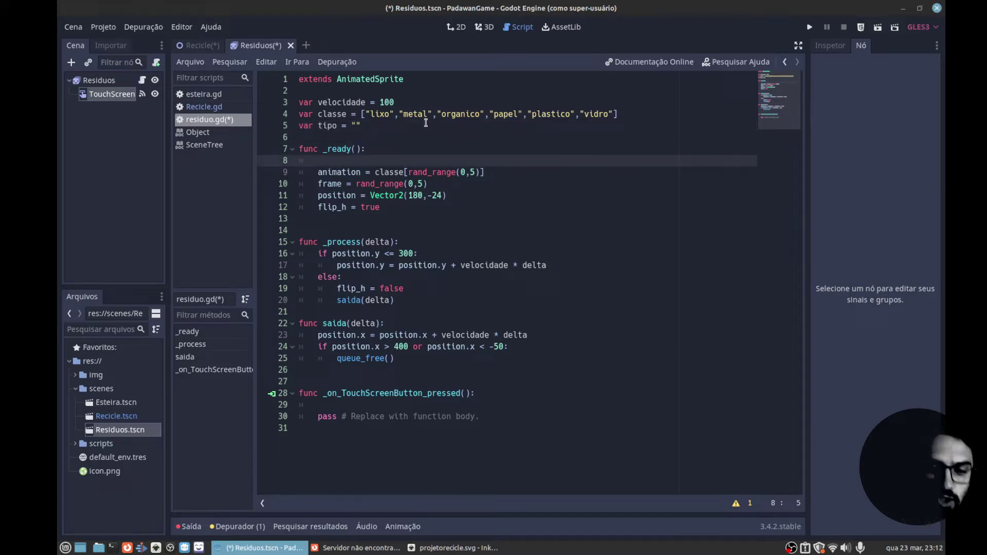
text(tipo )
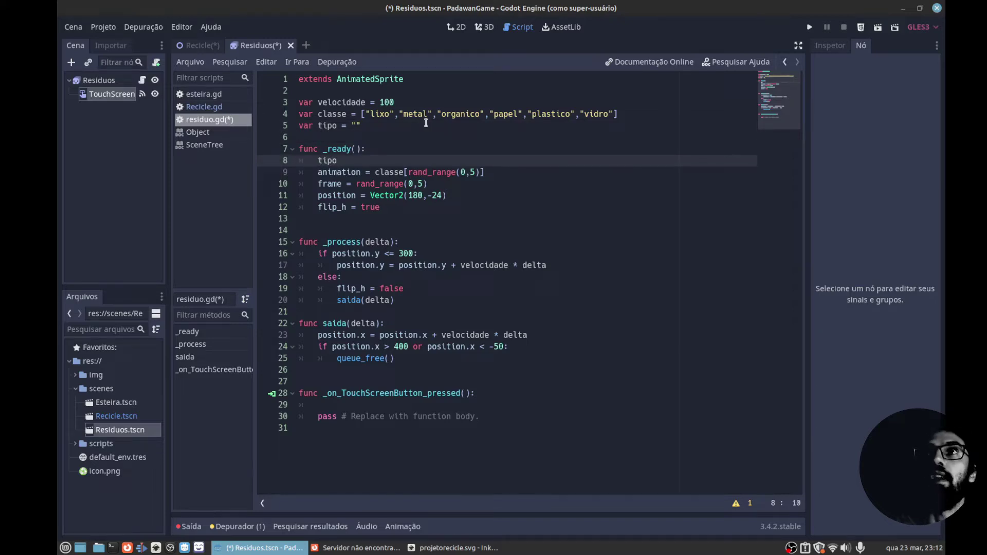
text(=)
key(Down)
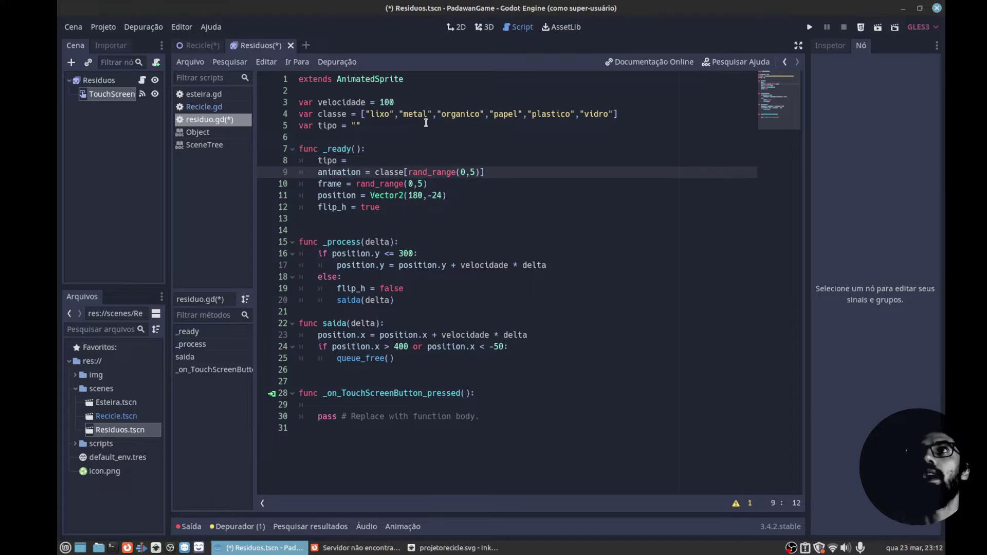
click(396, 173)
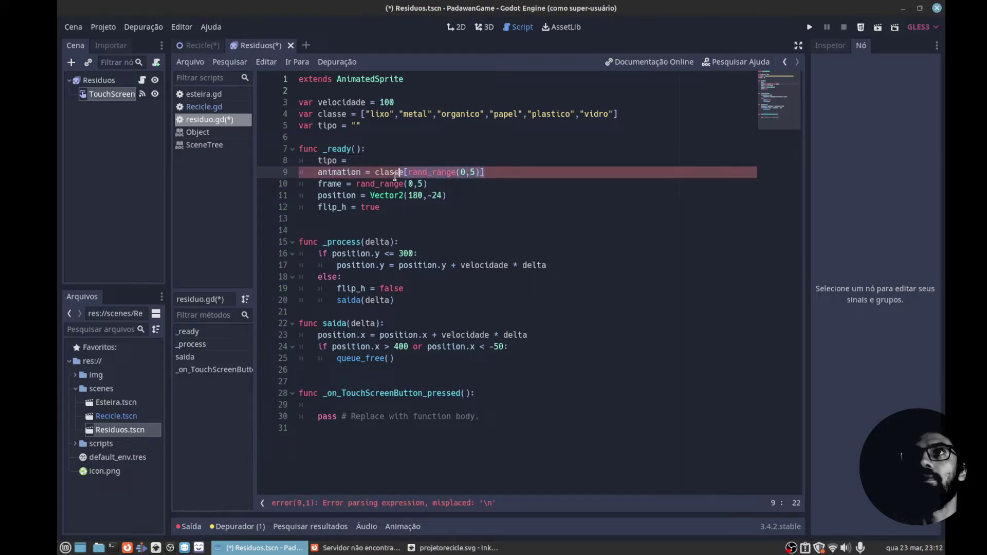
double_click(395, 173)
click(375, 173)
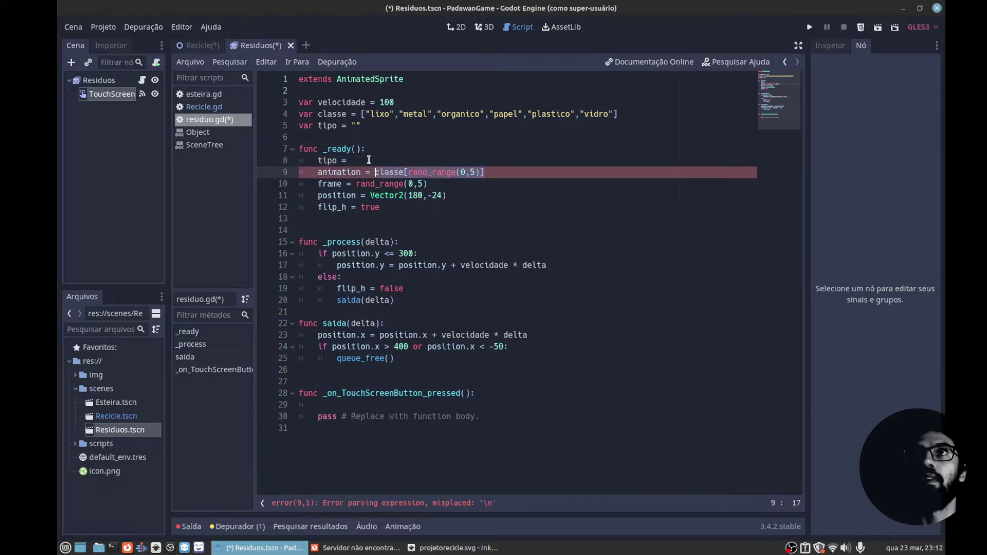
key(shift+End)
key(ctrl+x)
click(369, 160)
key(ctrl+v)
click(395, 172)
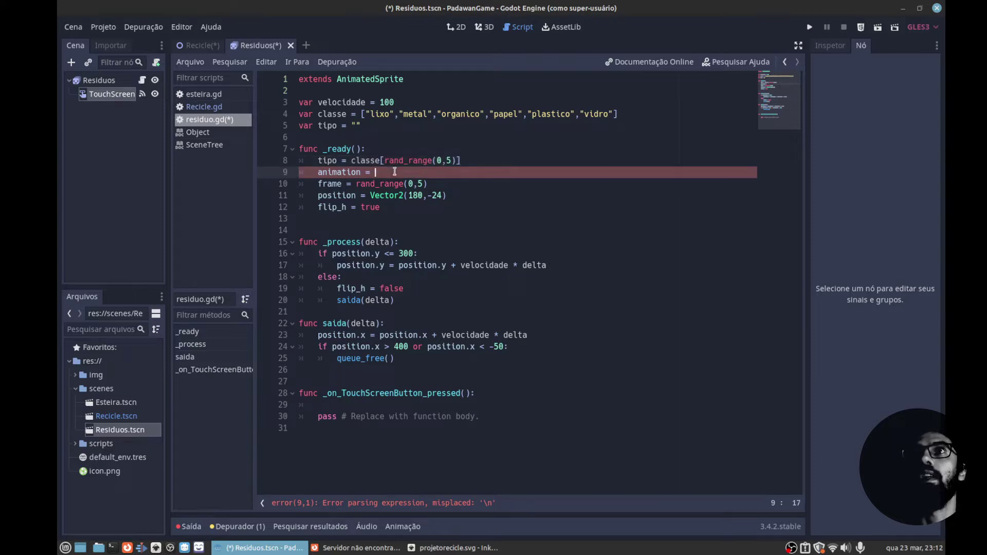
text(tipo)
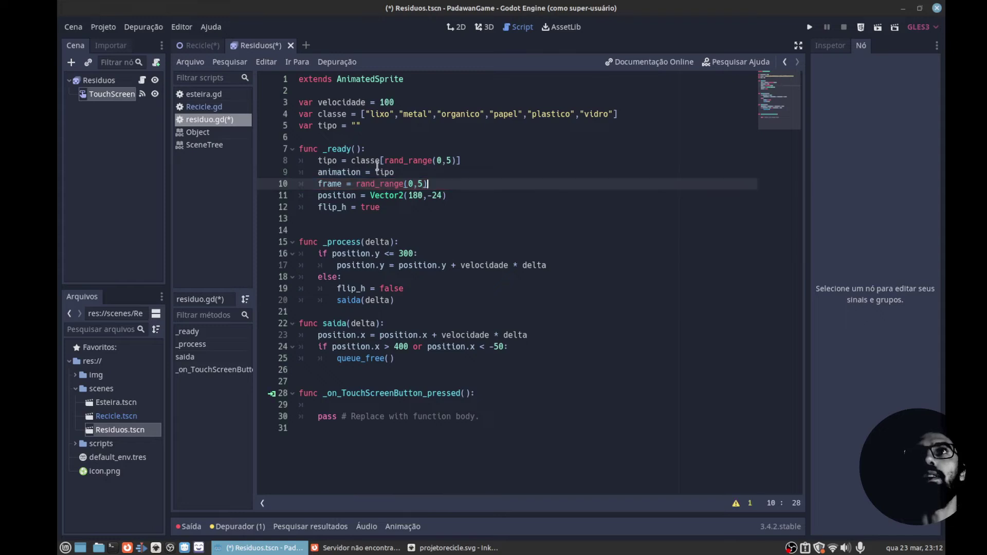
click(345, 160)
click(402, 163)
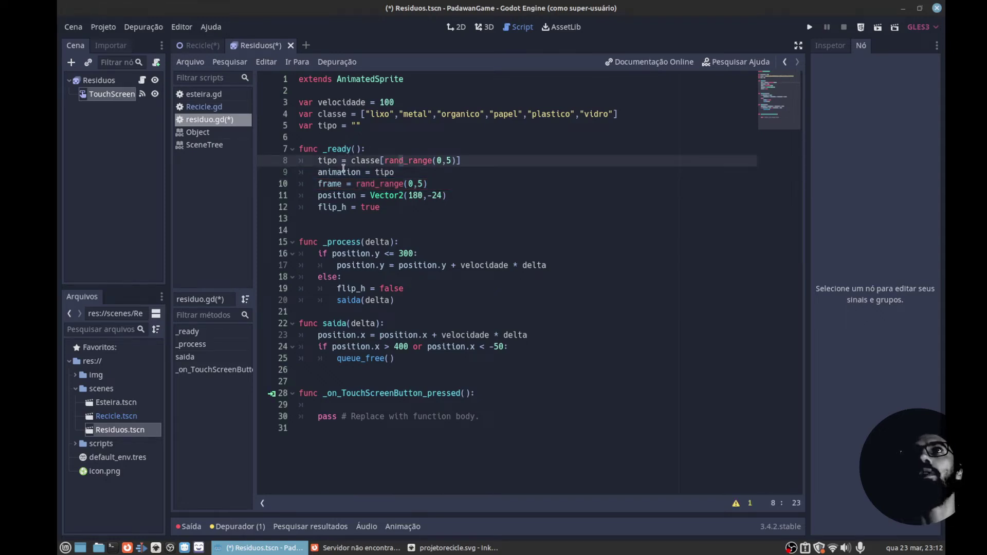
drag(318, 161, 341, 161)
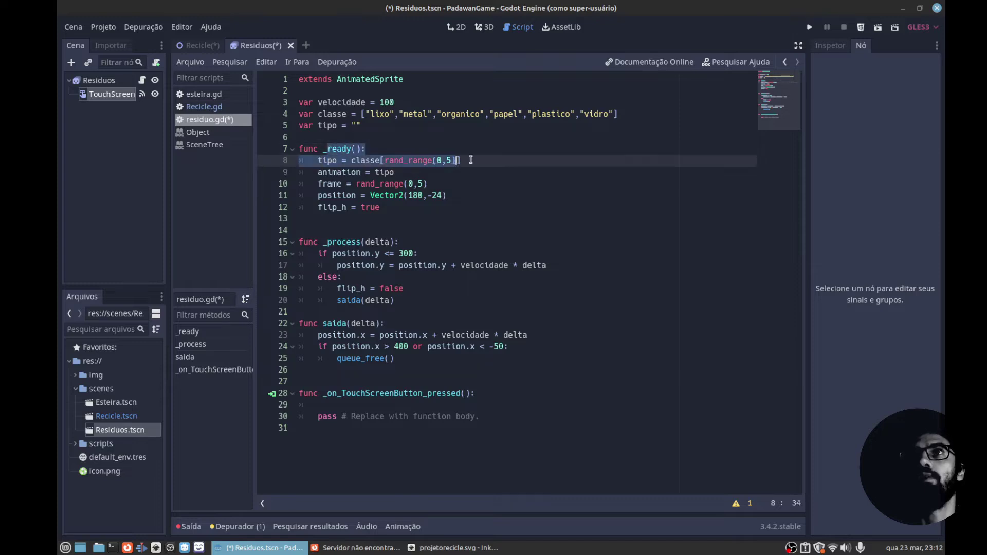
Replace the pass placeholder in _on_TouchScreenButton_pressed with print (tipo).
click(483, 193)
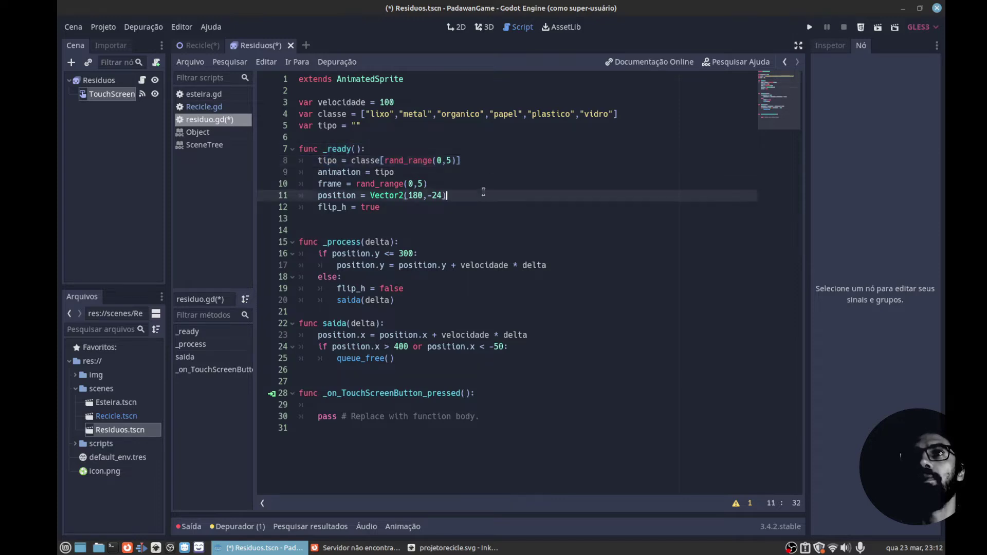
click(406, 405)
text(if)
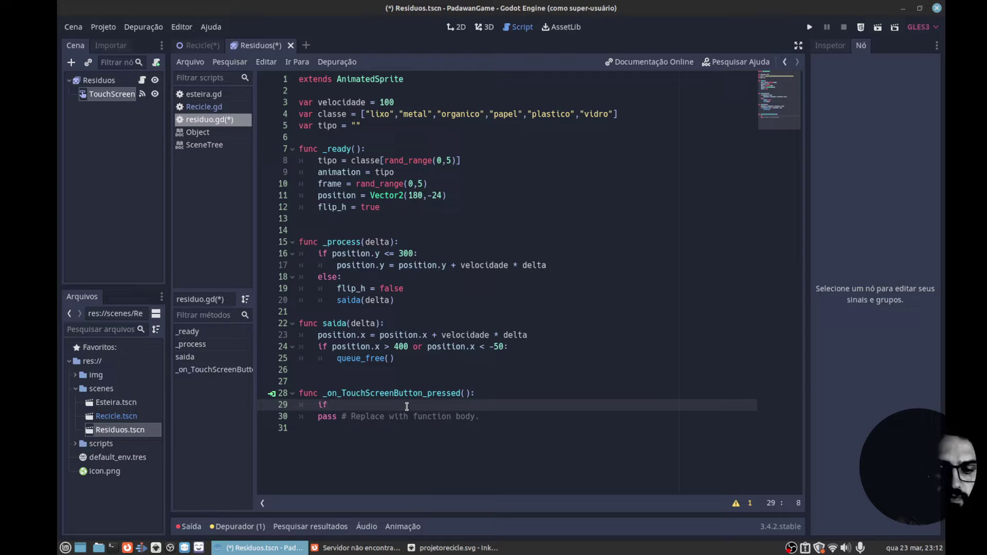
text(tip)
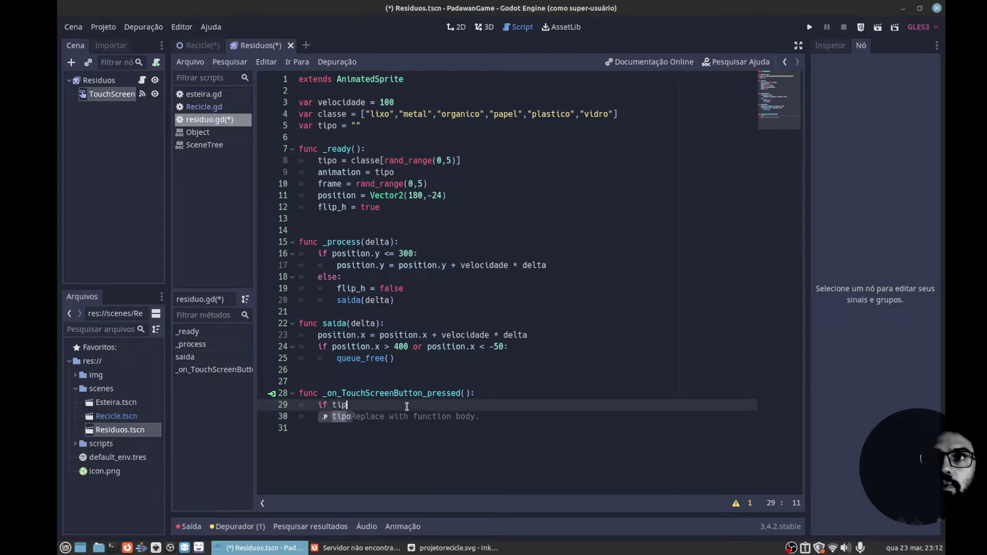
text(o)
key(BackSpace)
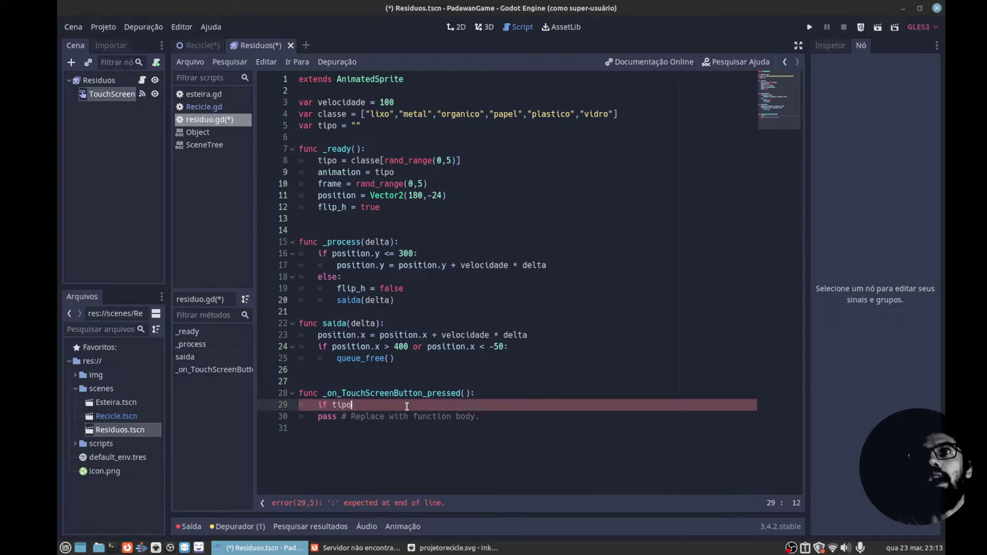
key(BackSpace)
key(BackSpace)
key(BackSpace)
key(BackSpace)
key(BackSpace)
key(BackSpace)
key(shift+Down)
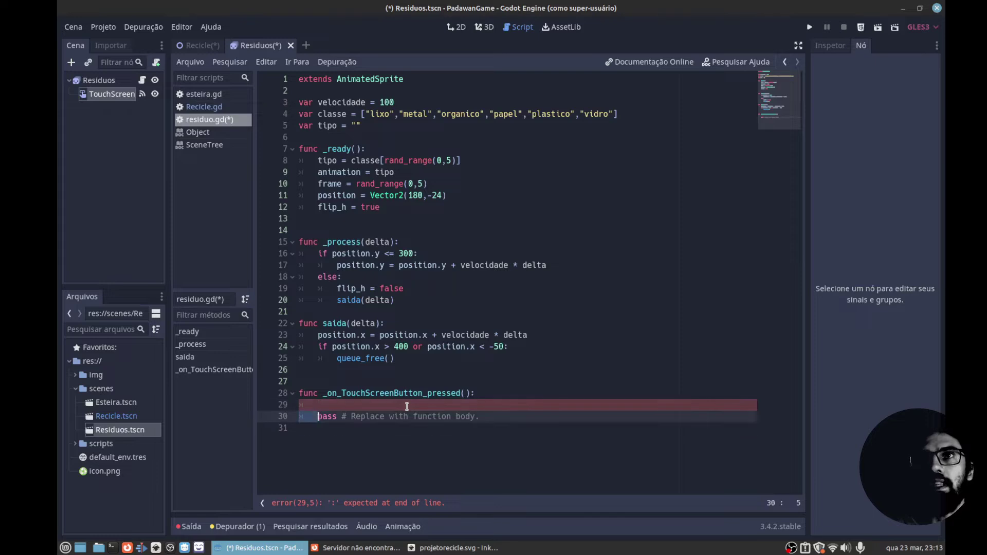
key(shift+Down)
key(Delete)
text(p)
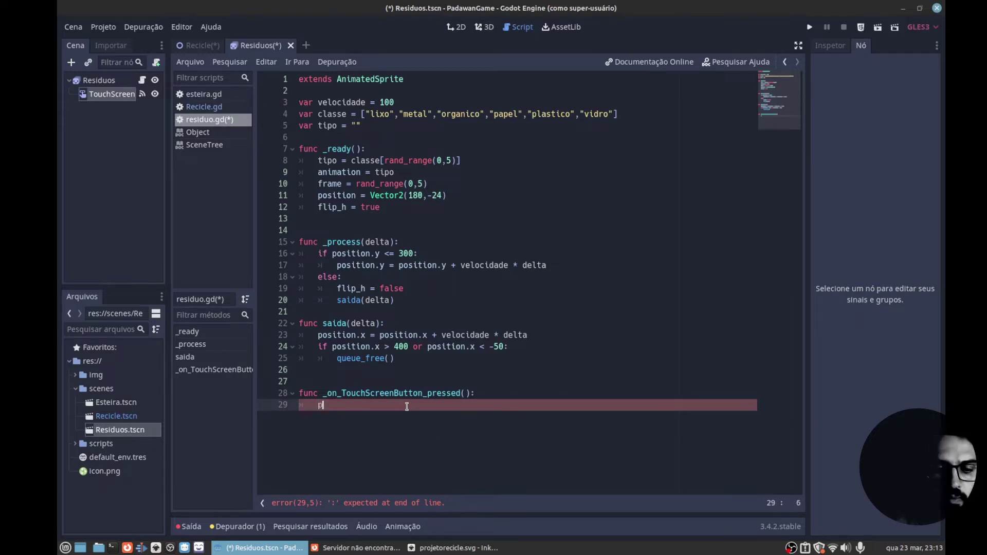
text(rint )
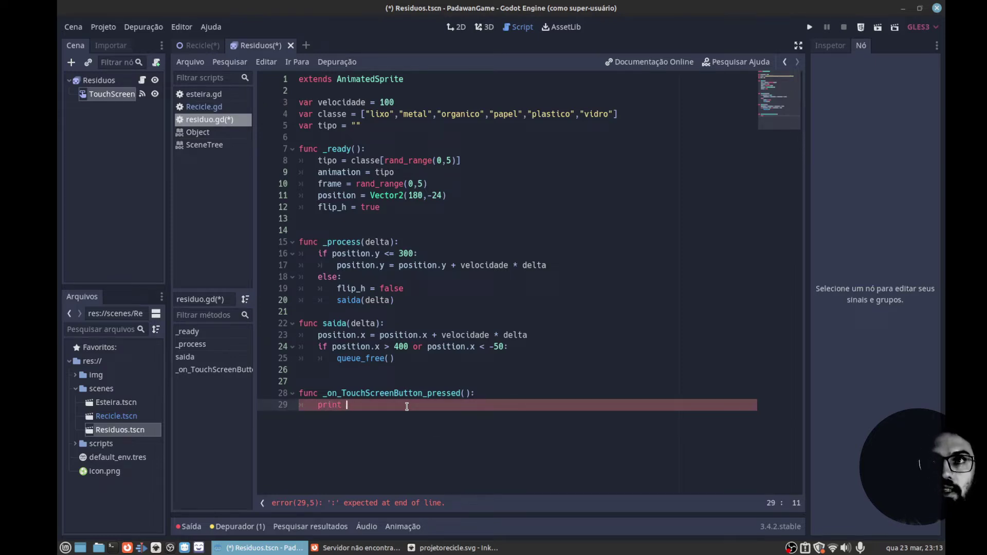
text((tipo)
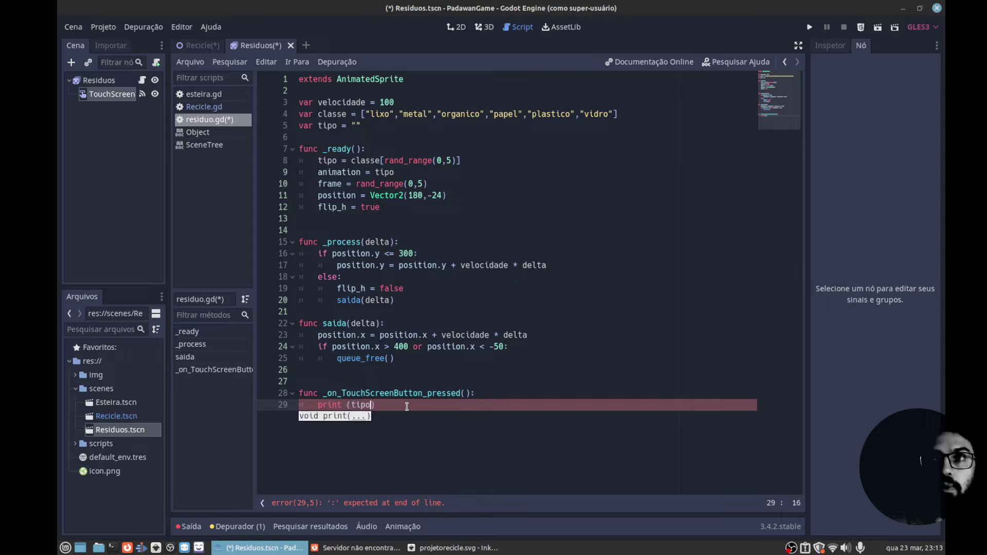
text())
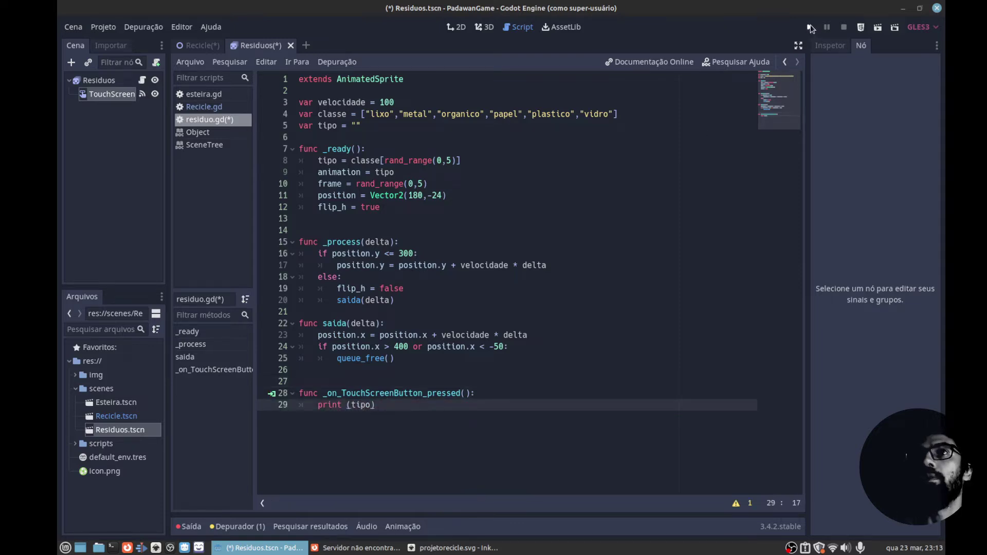
Run the game, tap a falling waste box in the debug window, then close it.
click(810, 29)
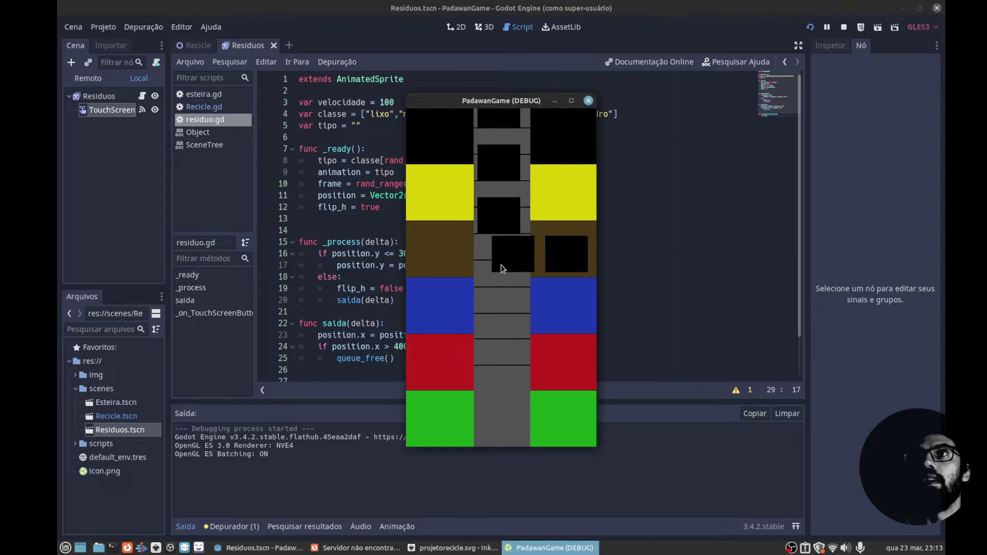
click(507, 248)
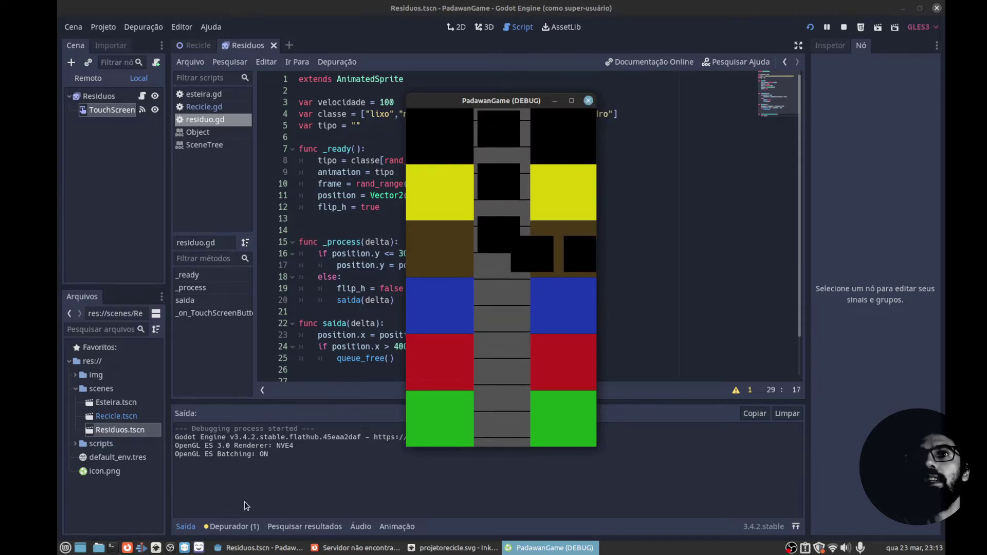
click(589, 100)
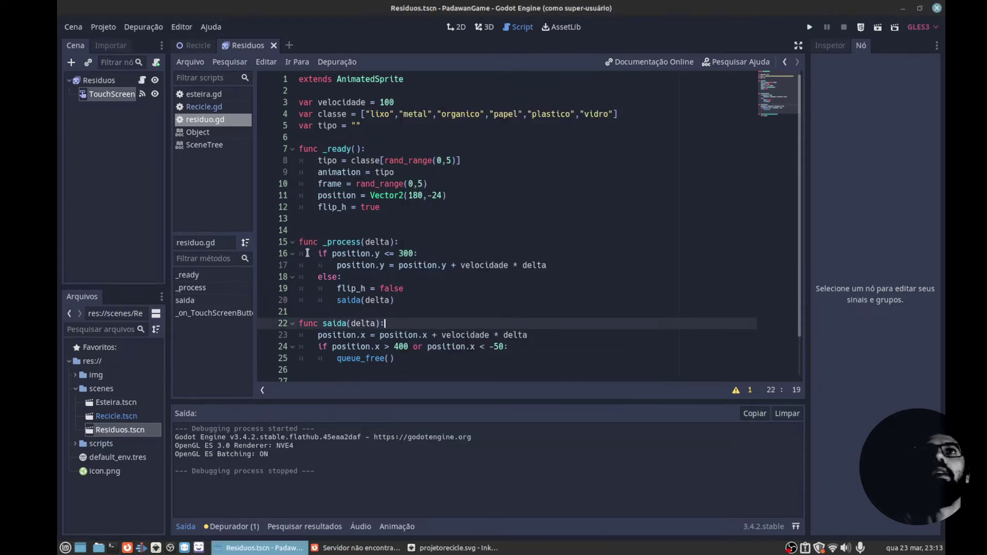
Give the TouchScreenButton's Normal texture a new Gradient and expand its editor.
click(78, 84)
click(98, 92)
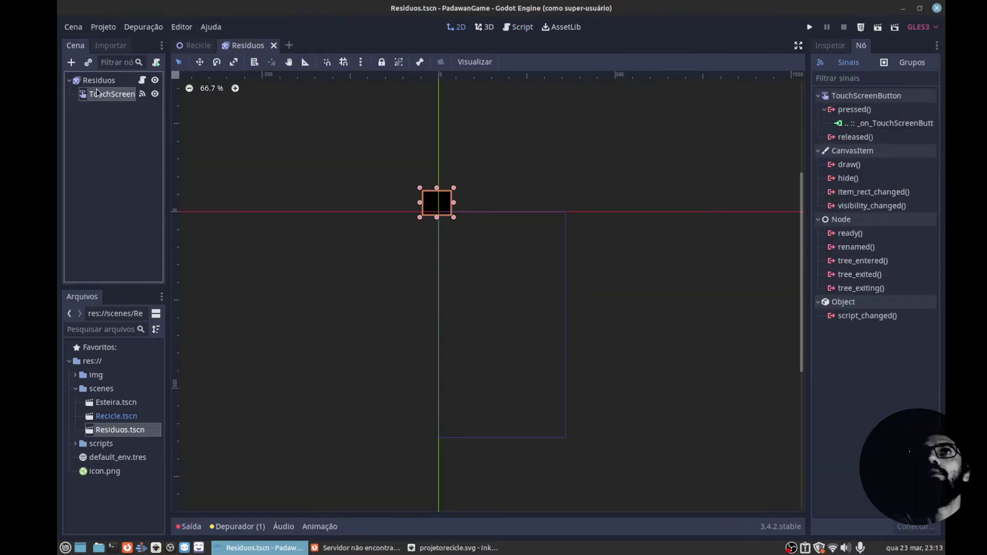
scroll(432, 203, up, 7)
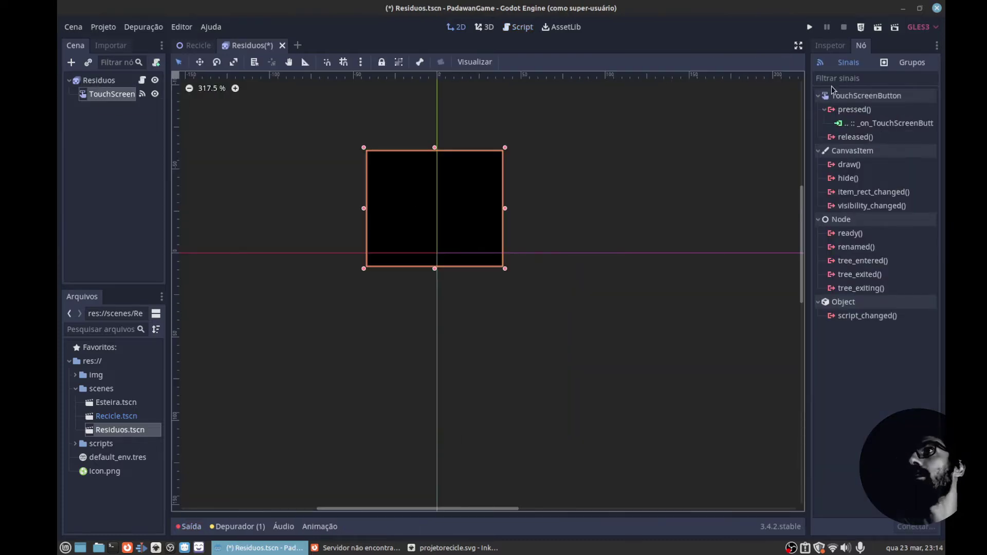
click(830, 48)
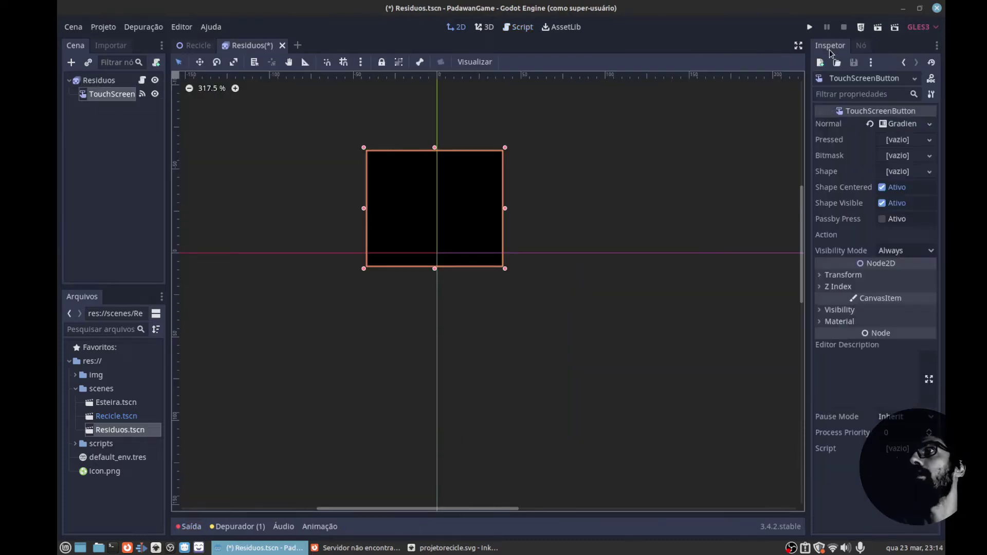
click(897, 125)
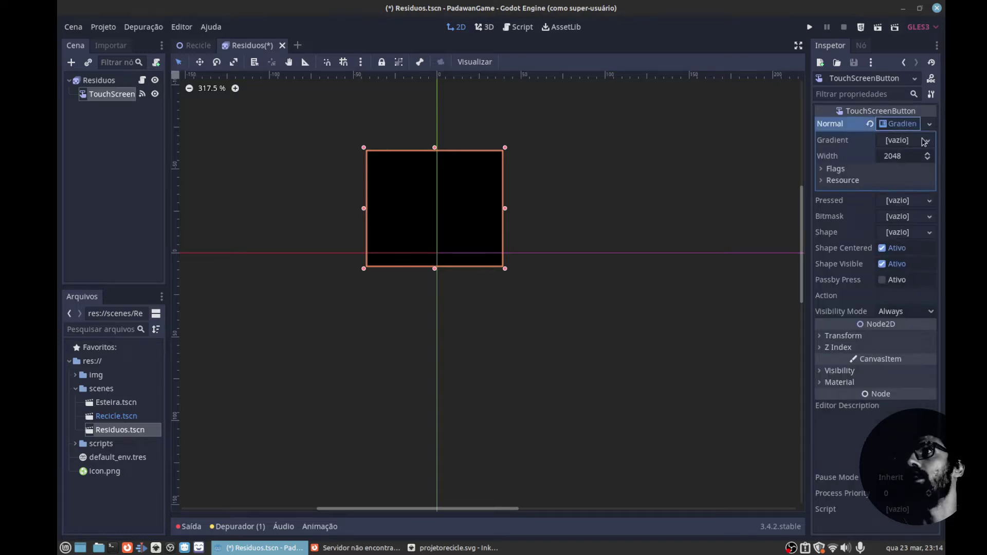
click(900, 141)
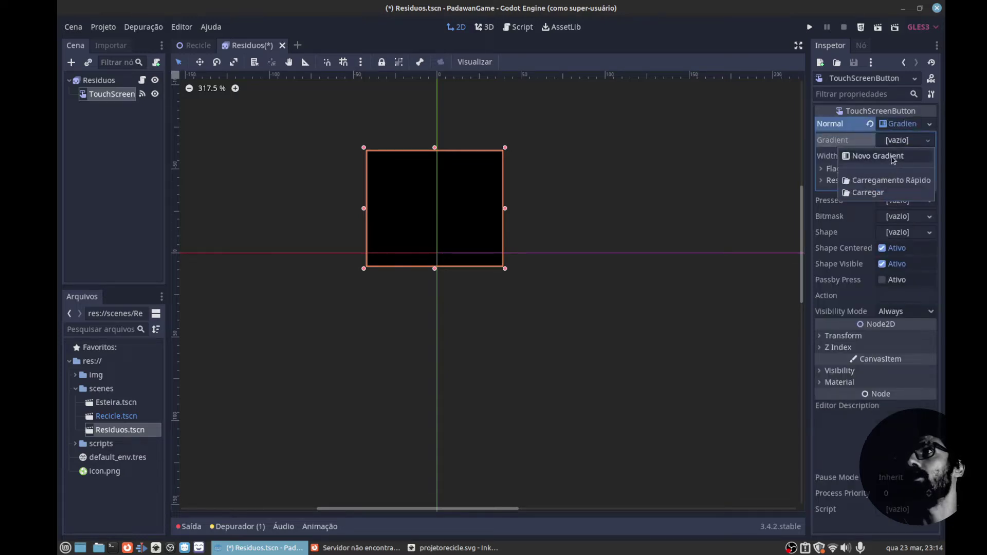
click(893, 158)
click(902, 142)
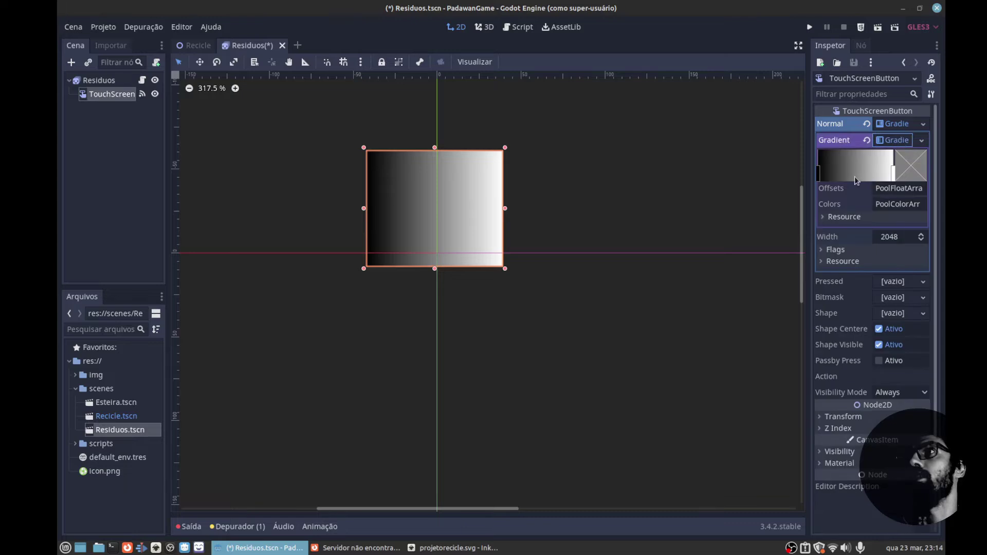
Make the gradient's left stop transparent and lower its white end's alpha to 4.
click(819, 177)
click(918, 174)
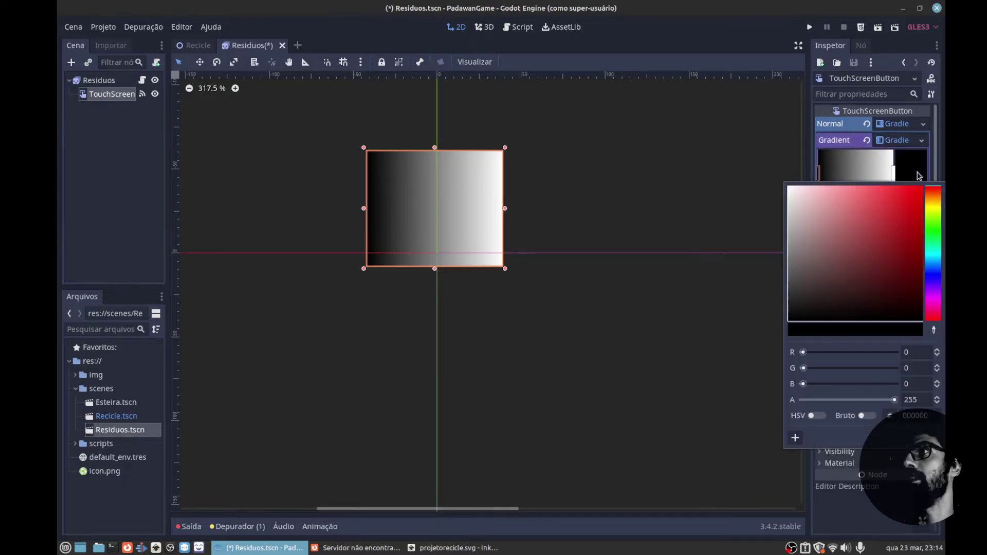
drag(863, 400, 771, 401)
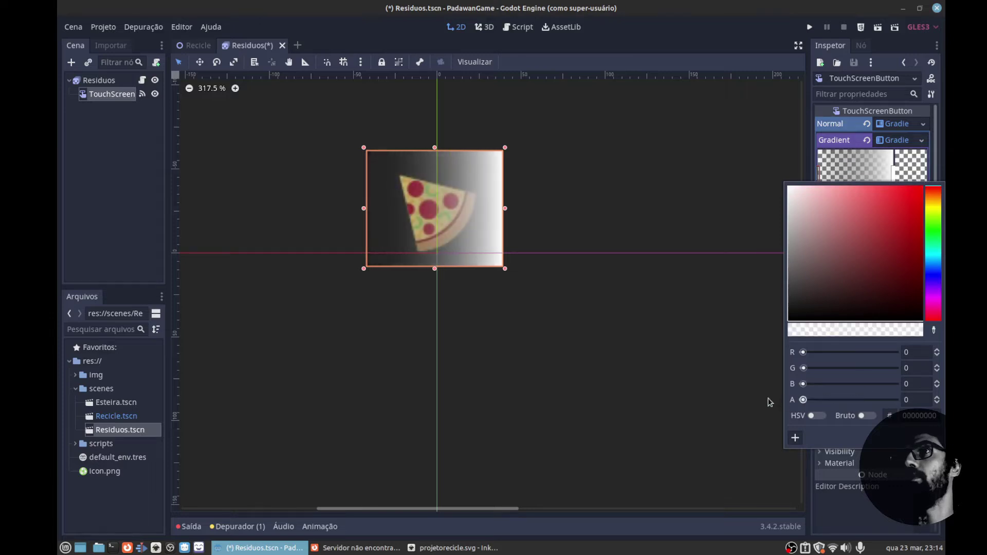
click(877, 166)
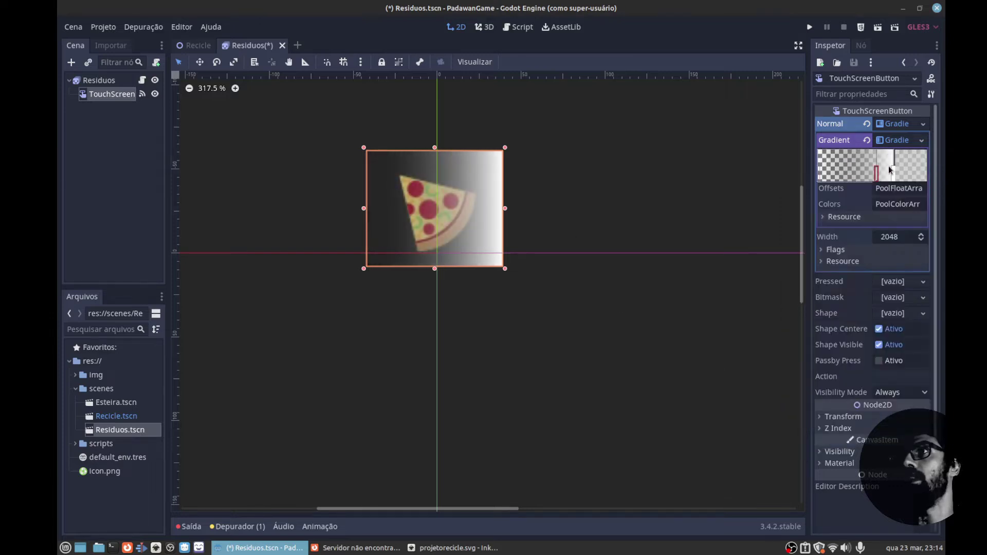
click(890, 170)
drag(892, 175, 867, 175)
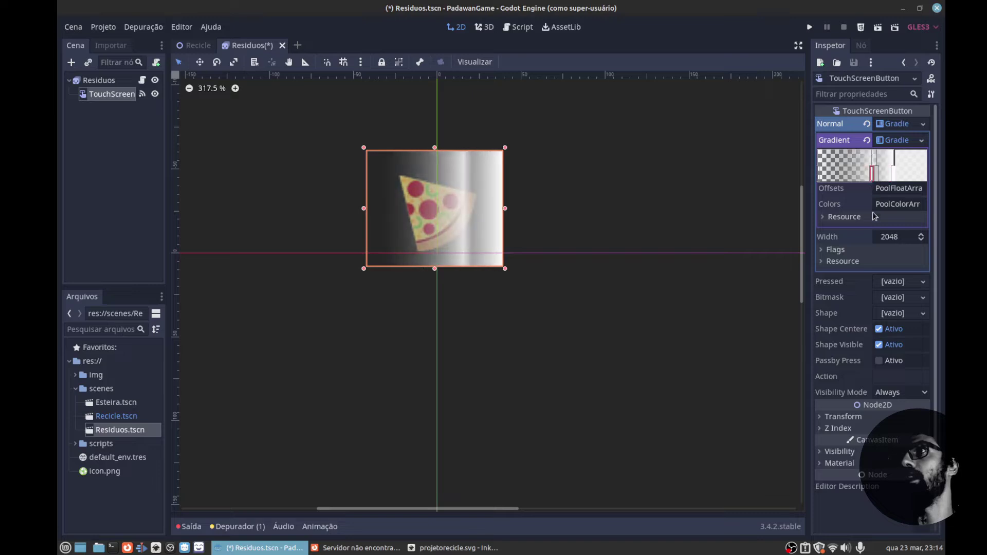
key(Delete)
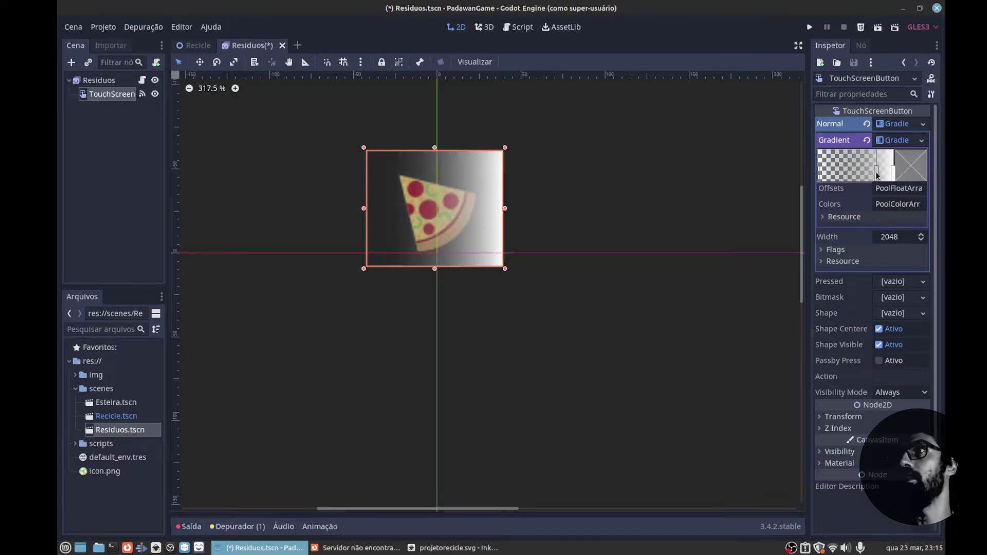
click(894, 177)
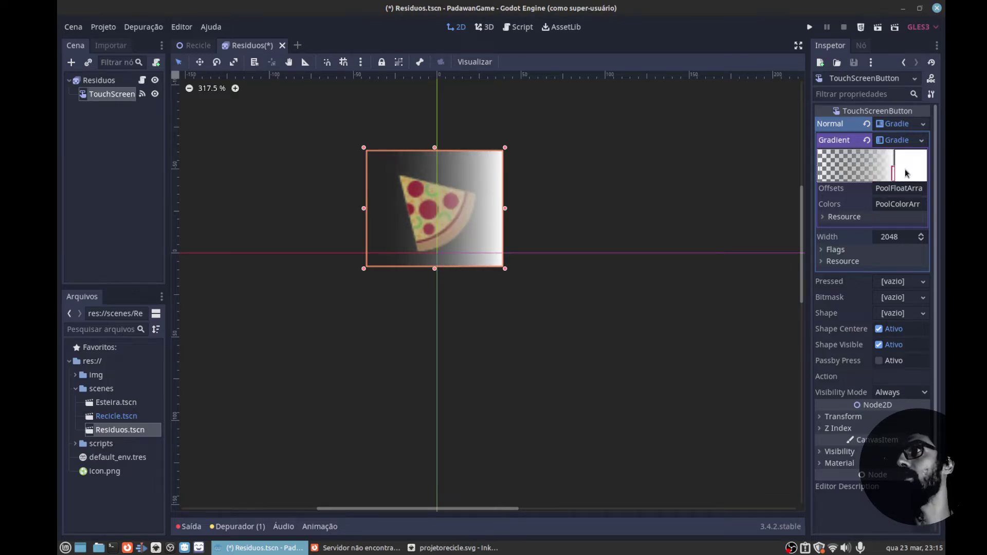
click(907, 174)
mouse_move(894, 400)
mouse_down()
mouse_move(806, 400)
mouse_move(800, 386)
mouse_up()
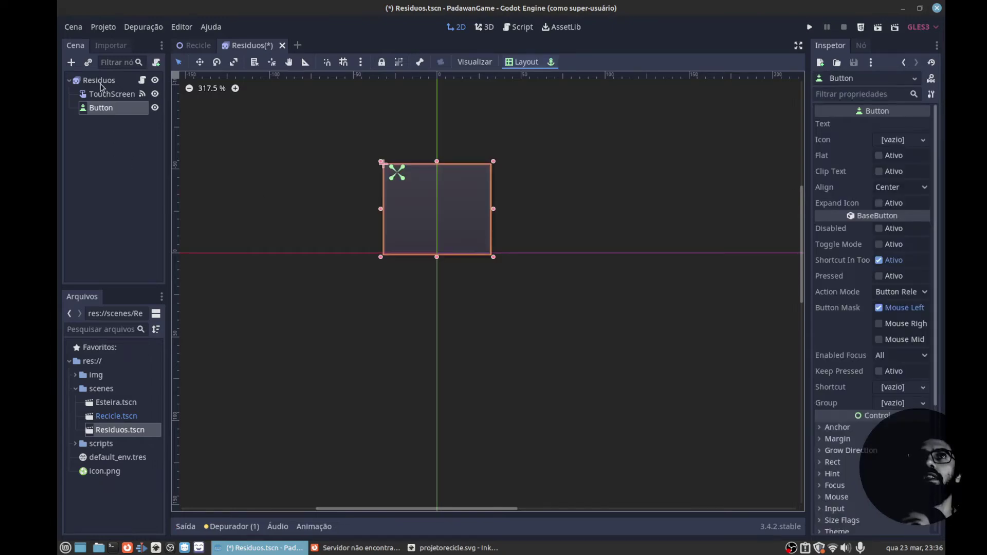
Add a Button node to the Residuos scene and nudge it over the pizza.
click(71, 62)
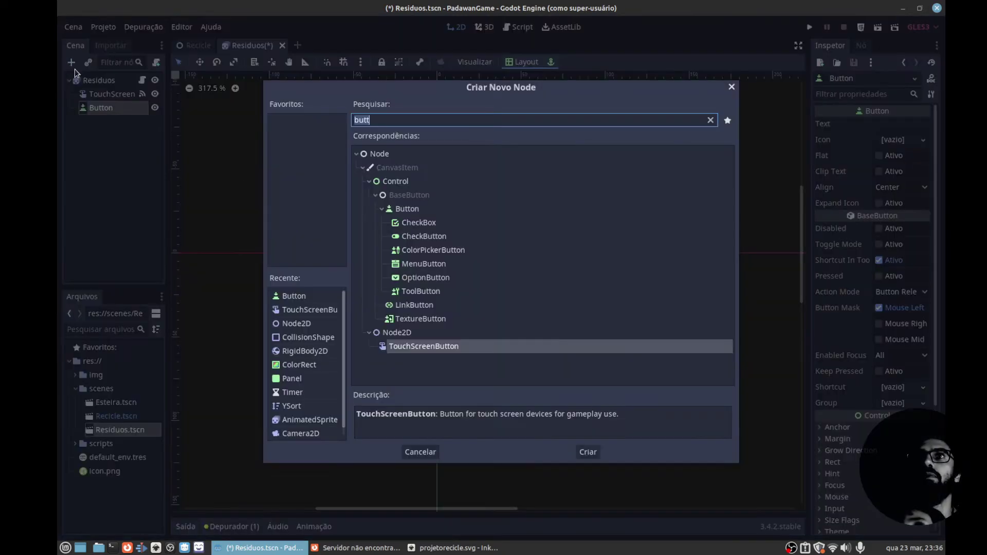
click(401, 213)
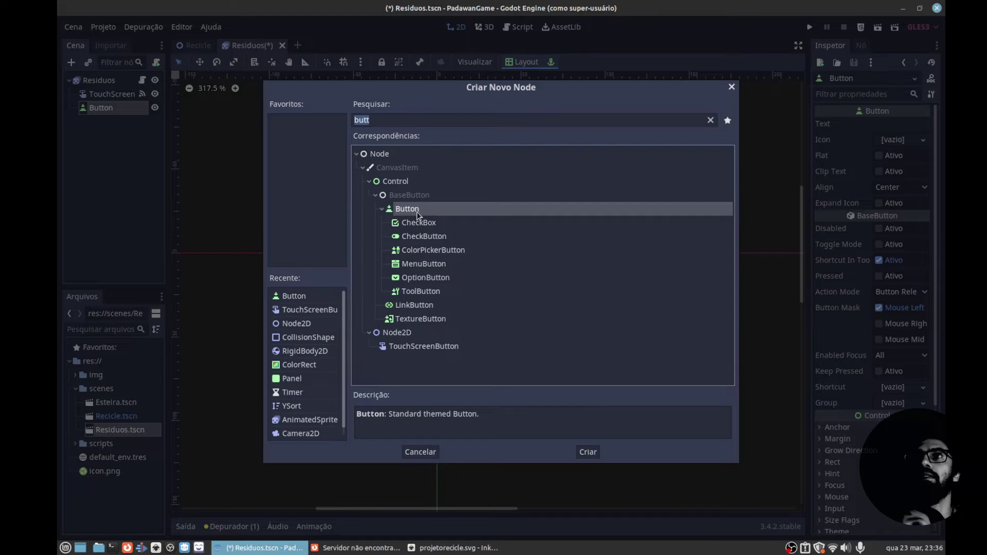
click(412, 452)
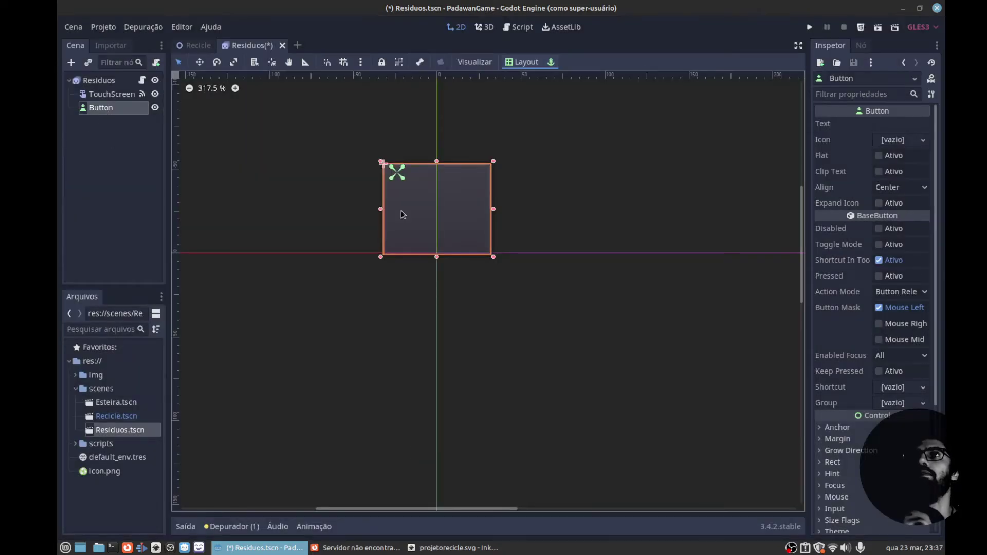
drag(402, 215, 414, 218)
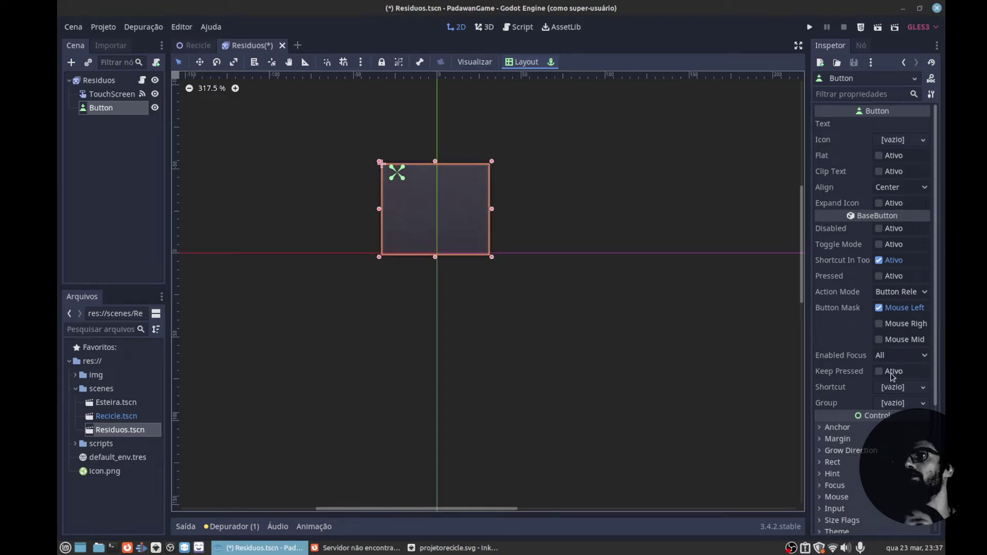
Lower the Button's Modulate alpha to 44 (#2cffffff) so the pizza shows through.
scroll(868, 455, down, 3)
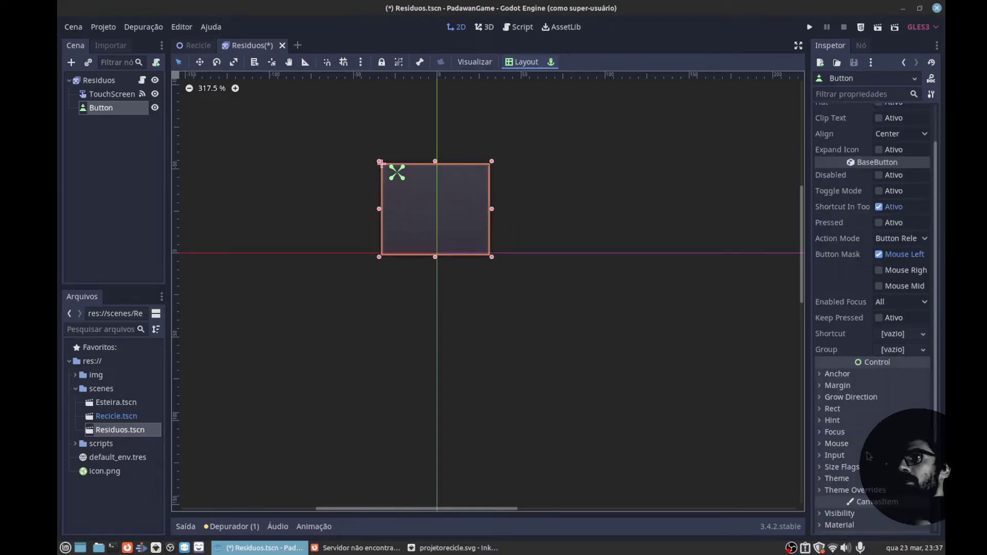
click(823, 461)
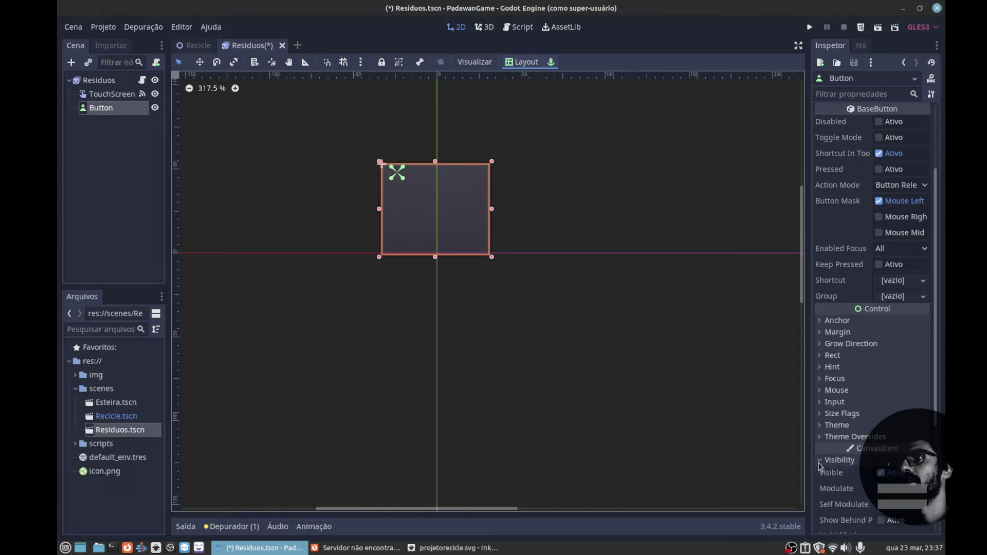
click(879, 488)
drag(789, 442, 758, 445)
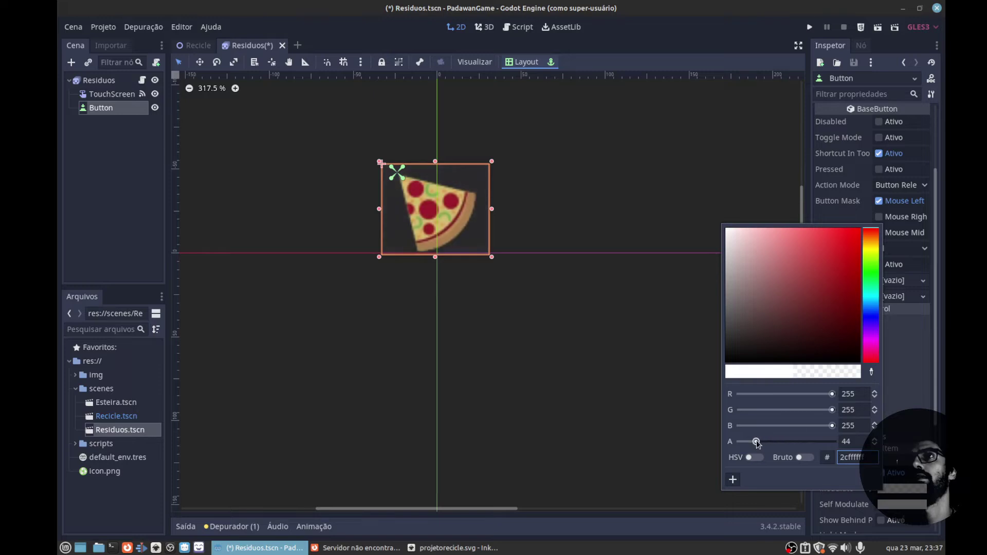
click(559, 366)
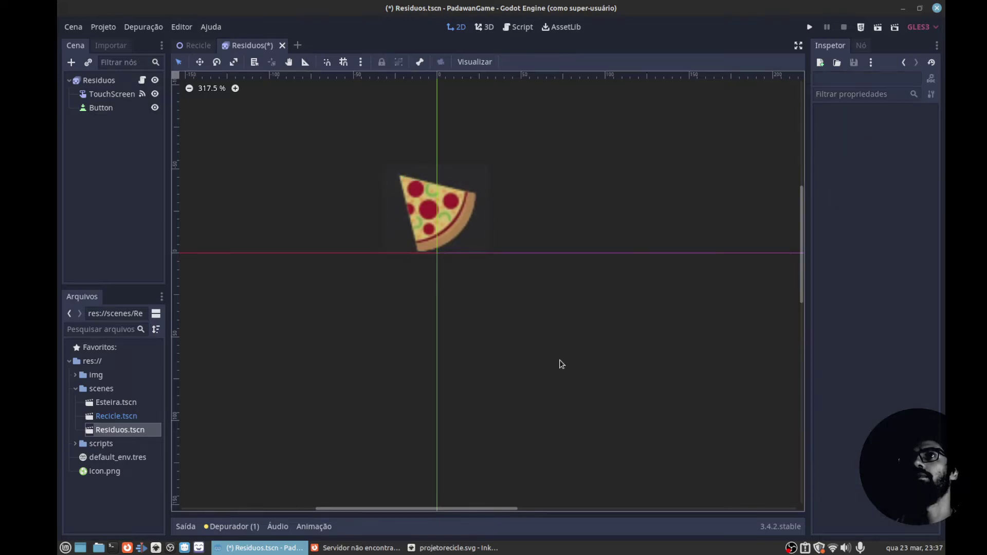
click(462, 179)
Connect the Button's pressed() signal to Residuos and paste print (tipo) into _on_Button_pressed.
click(861, 46)
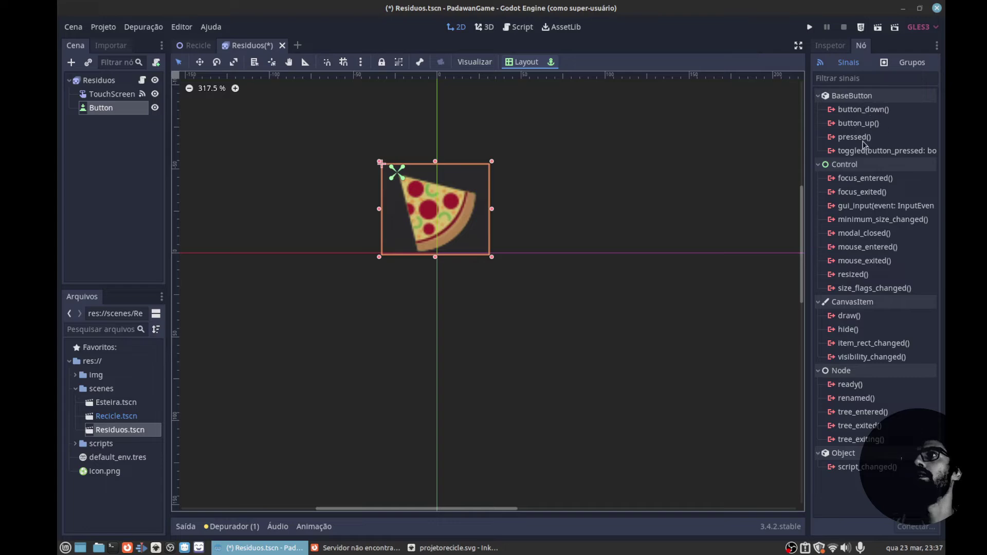
click(862, 142)
double_click(861, 143)
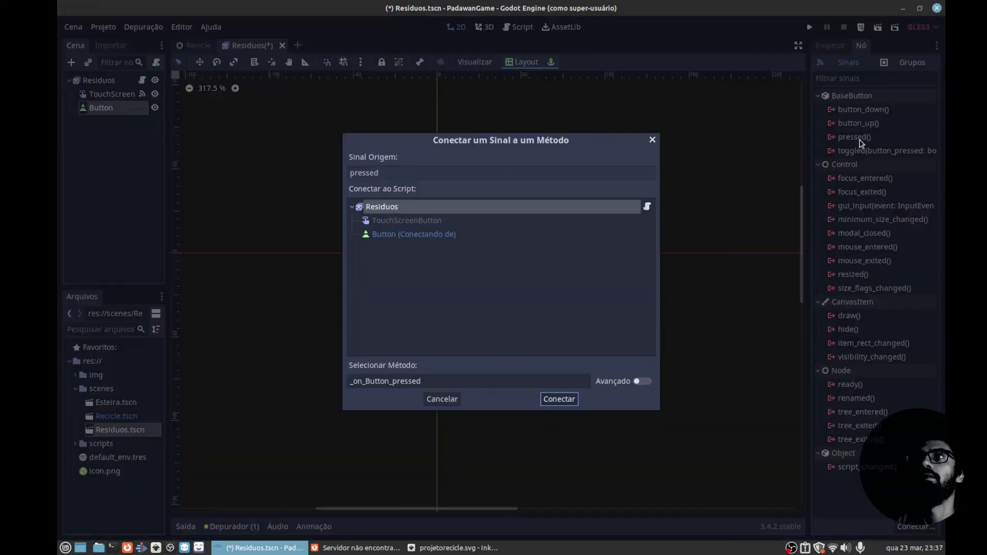
double_click(451, 212)
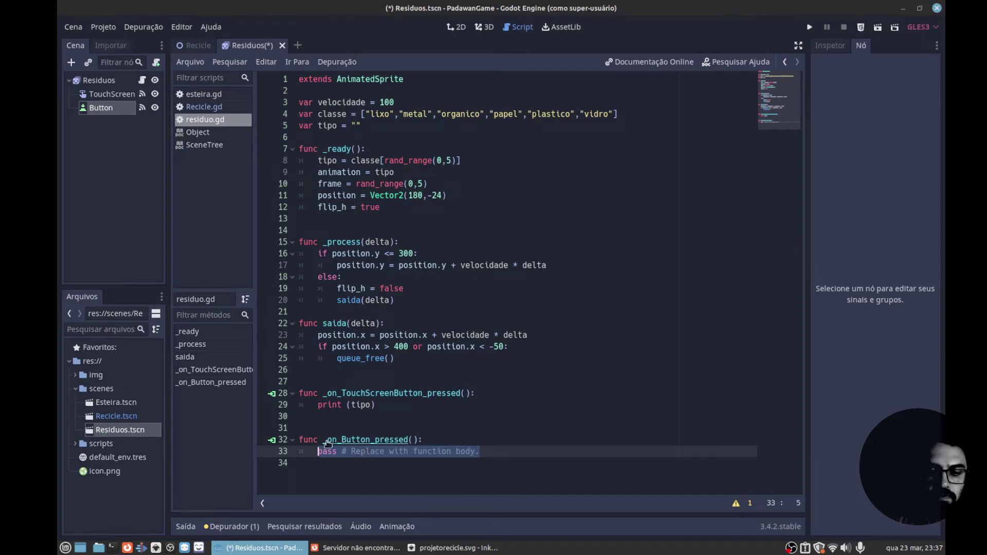
text(print (tipo))
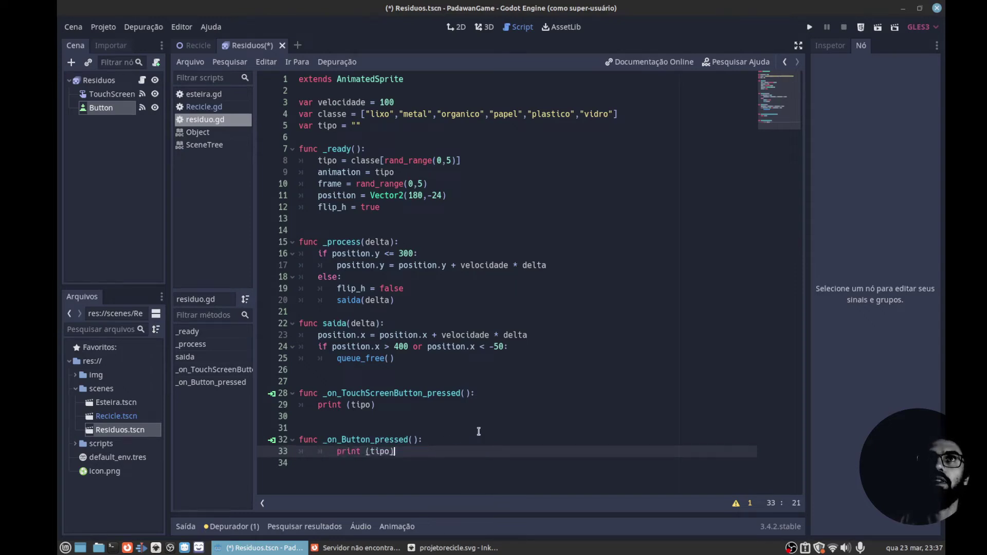
Run the game, click falling items to print types like lixo, papel, metal, organico, then stop.
click(808, 27)
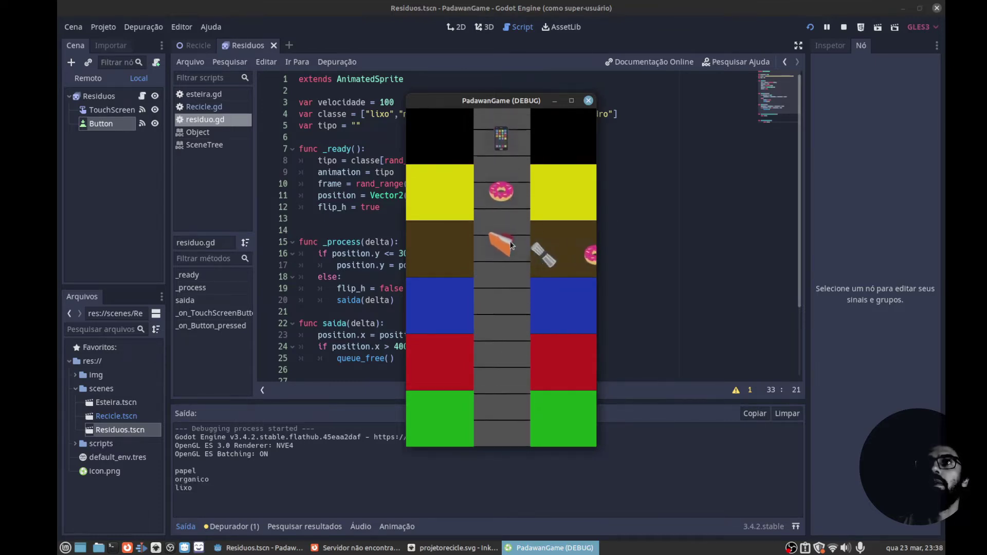
key(F8)
scroll(457, 342, down, 3)
click(457, 346)
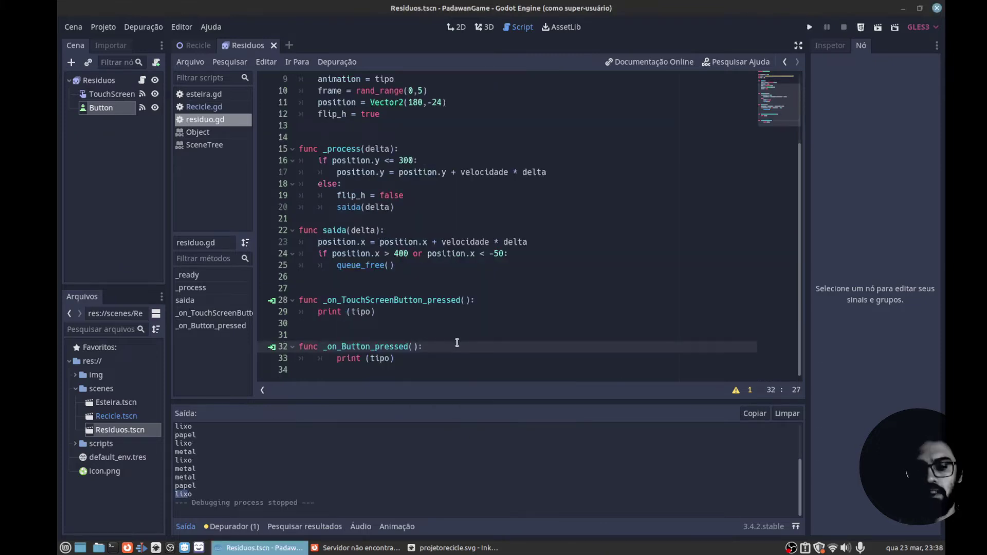
Start an if tipo == "lixo" condition on a new line above print (tipo).
key(Return)
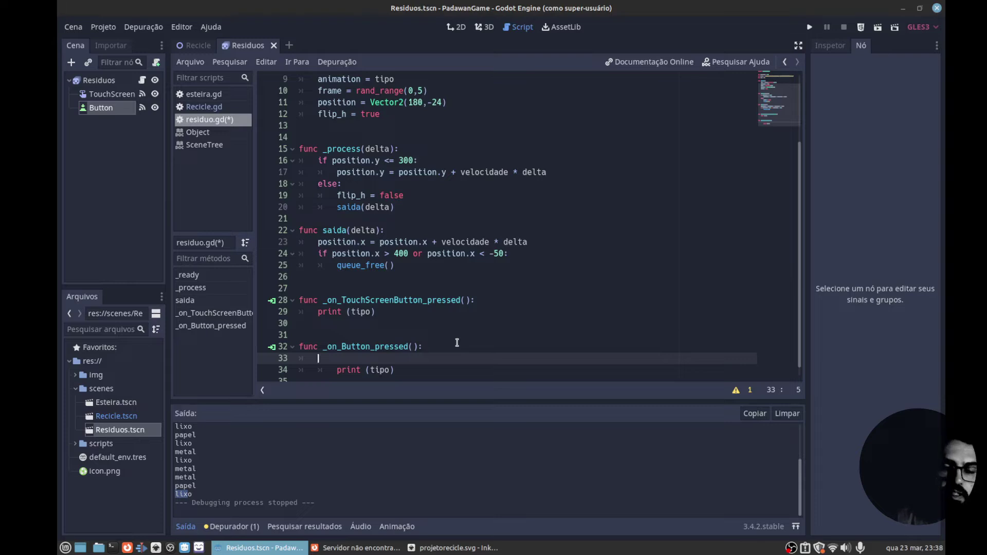
text(if )
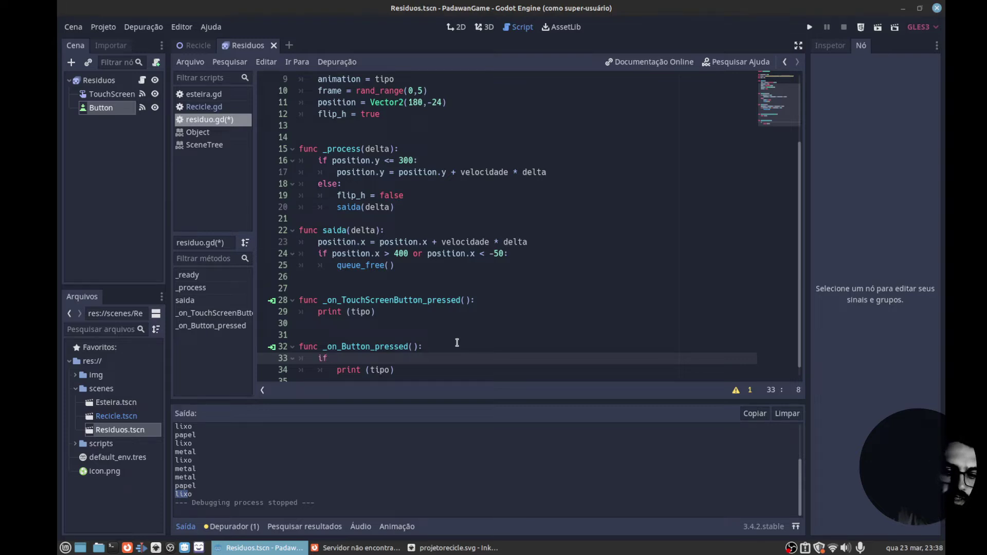
text(tipo )
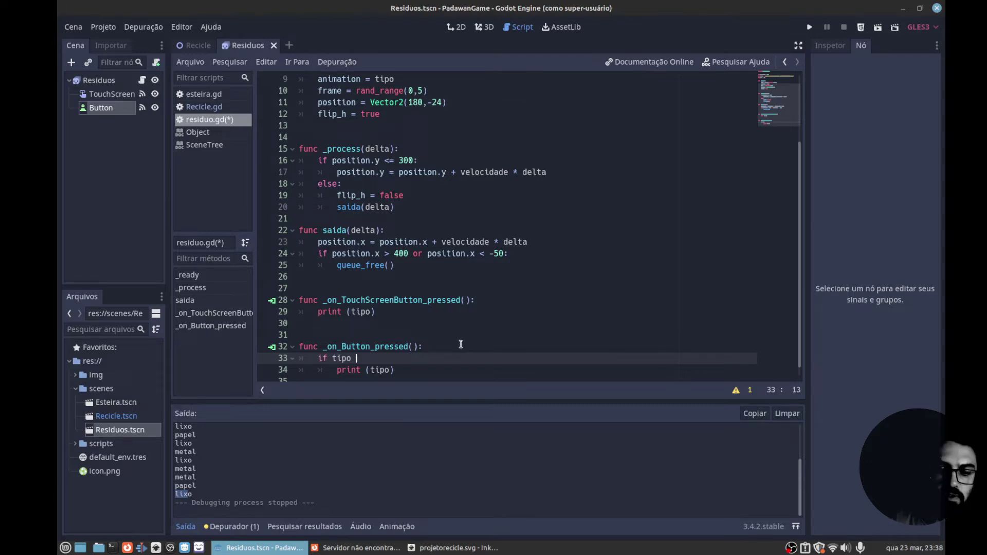
text(== )
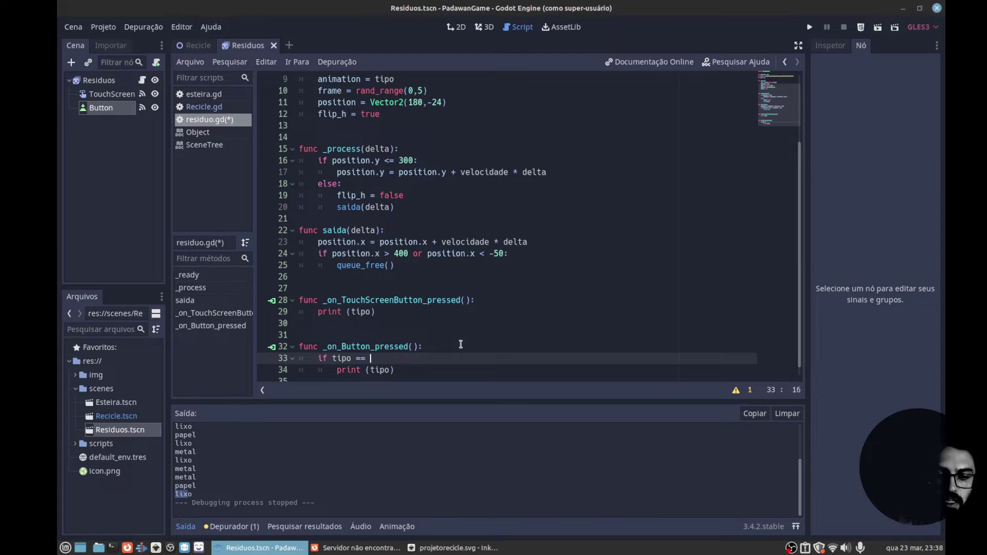
text("lixo)
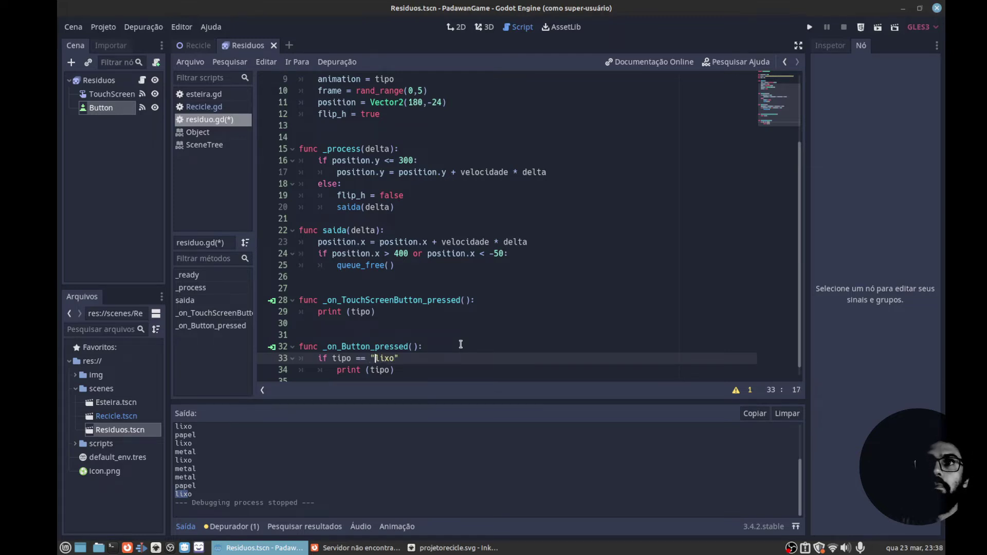
key(Left)
key(Left)
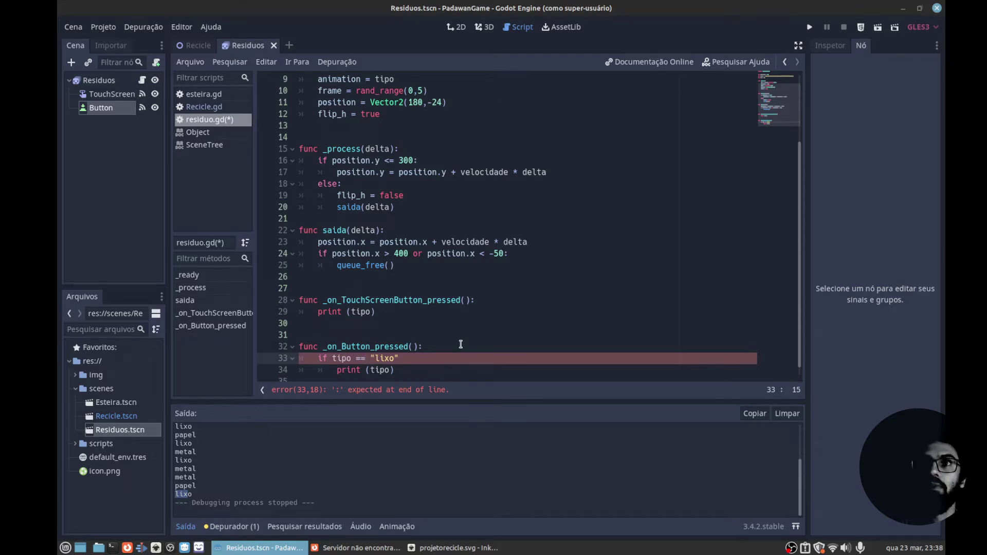
key(Left)
key(Left)
key(Left)
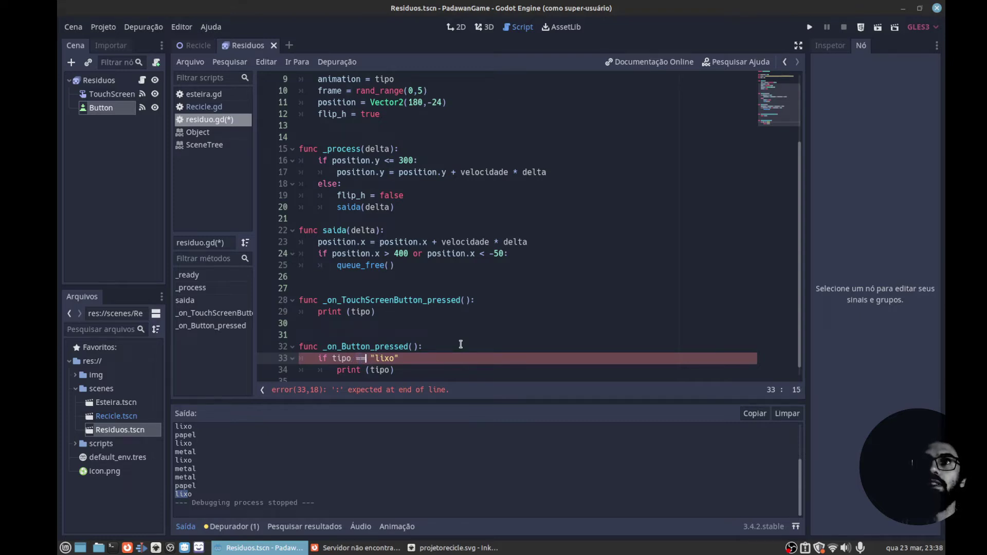
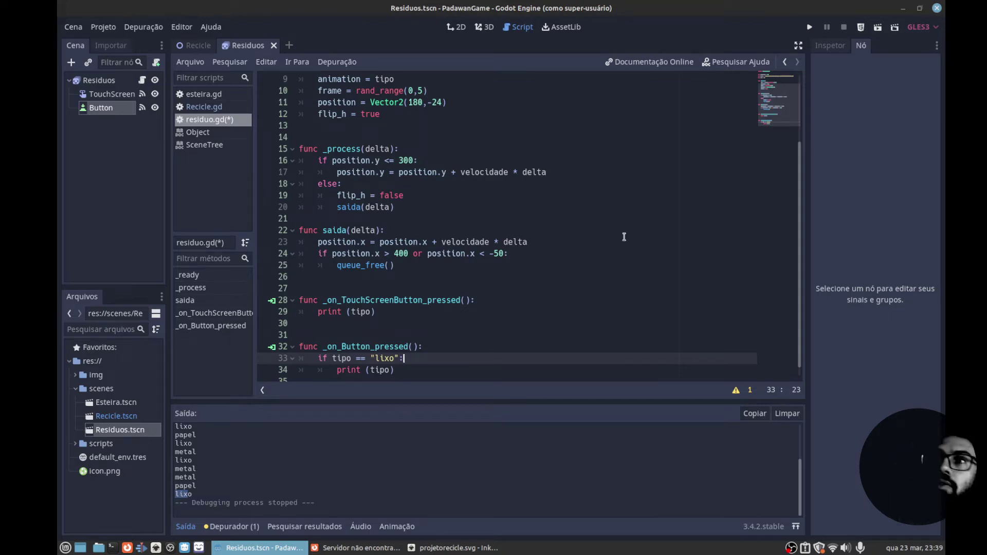
Insert a new blank line 6 below the 'var tipo' declaration.
scroll(483, 126, up, 3)
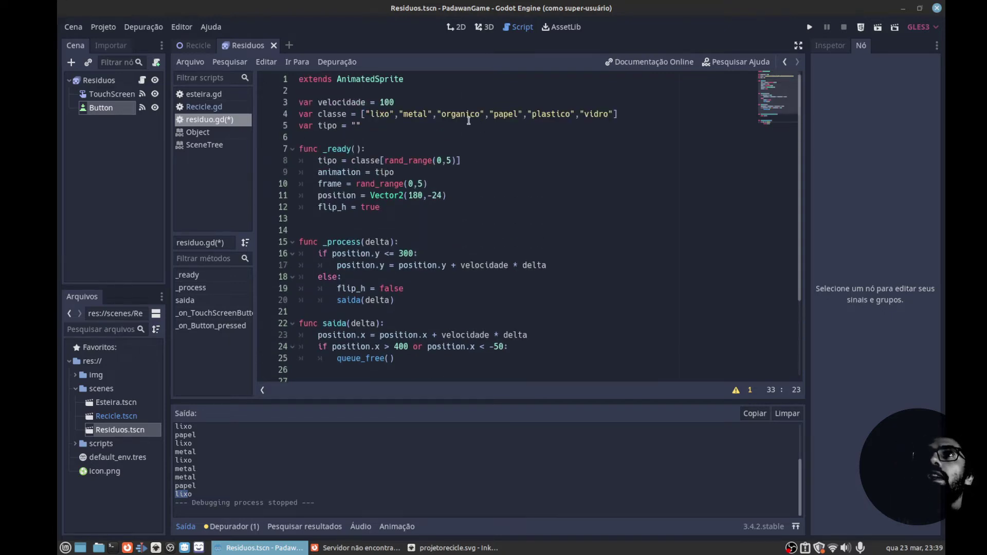
click(437, 124)
key(Down)
key(Down)
key(Down)
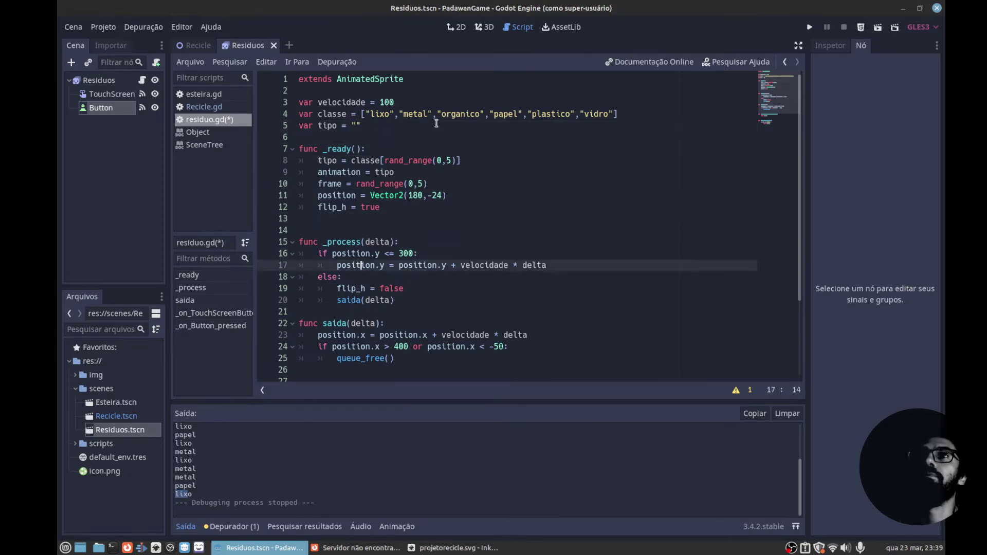
key(Down)
key(Down)
key(Up)
key(Up)
key(Up)
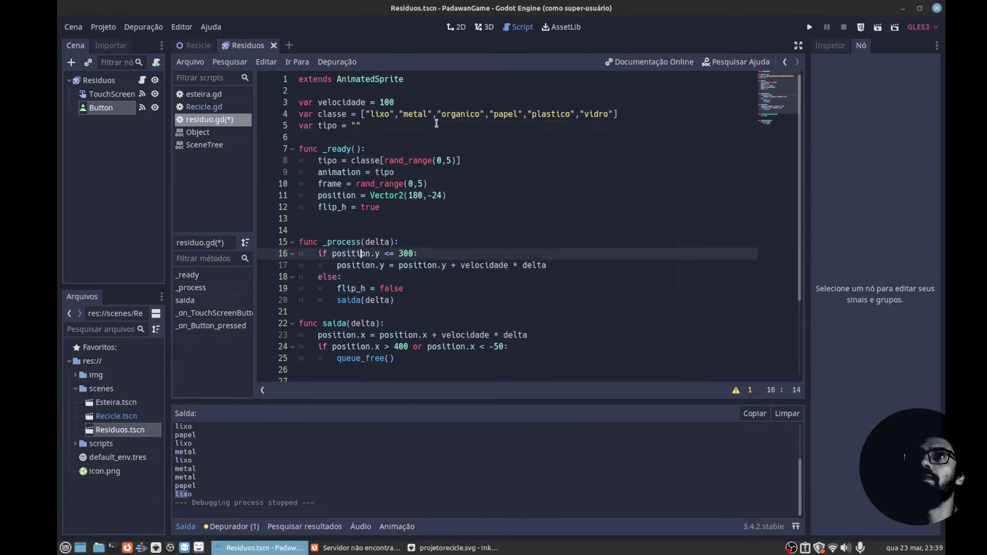
key(Down)
key(Down)
key(Down)
key(Up)
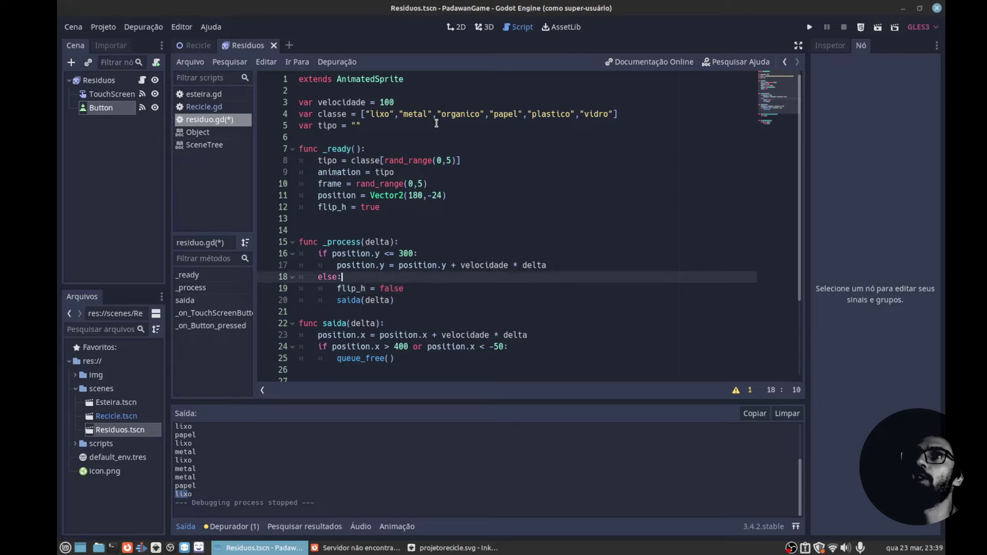
key(Up)
key(Down)
key(Left)
key(Up)
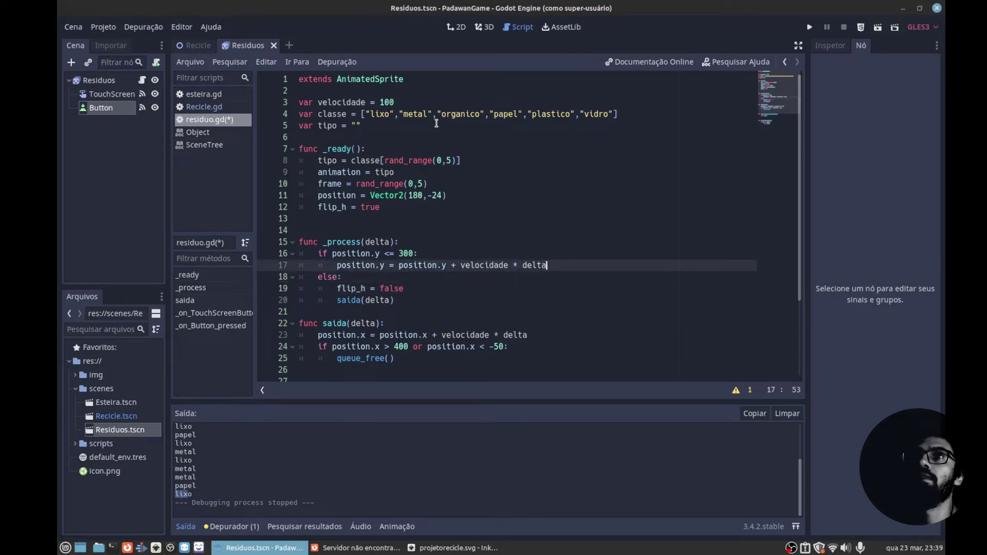
key(Up)
key(Up)
key(Up)
key(Up)
key(Up)
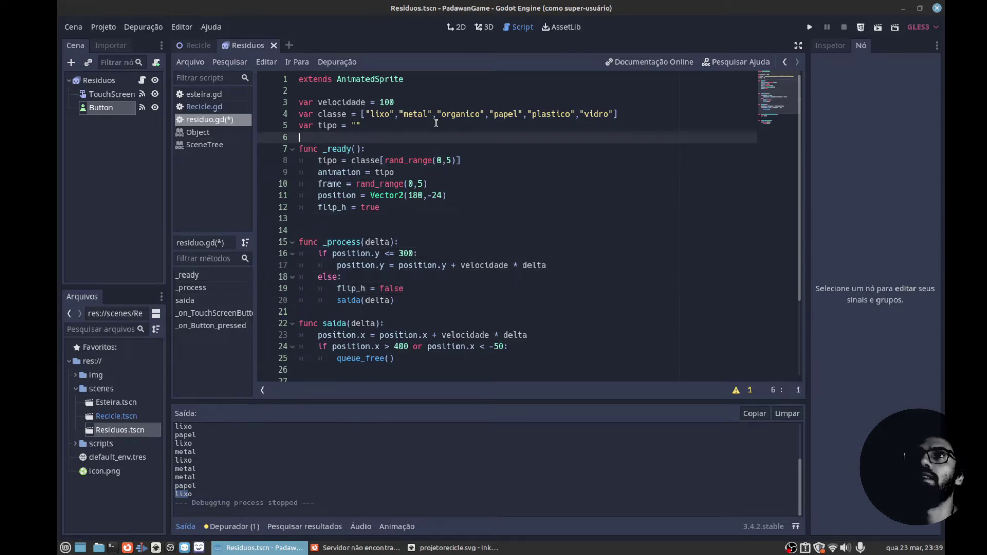
key(Return)
key(Up)
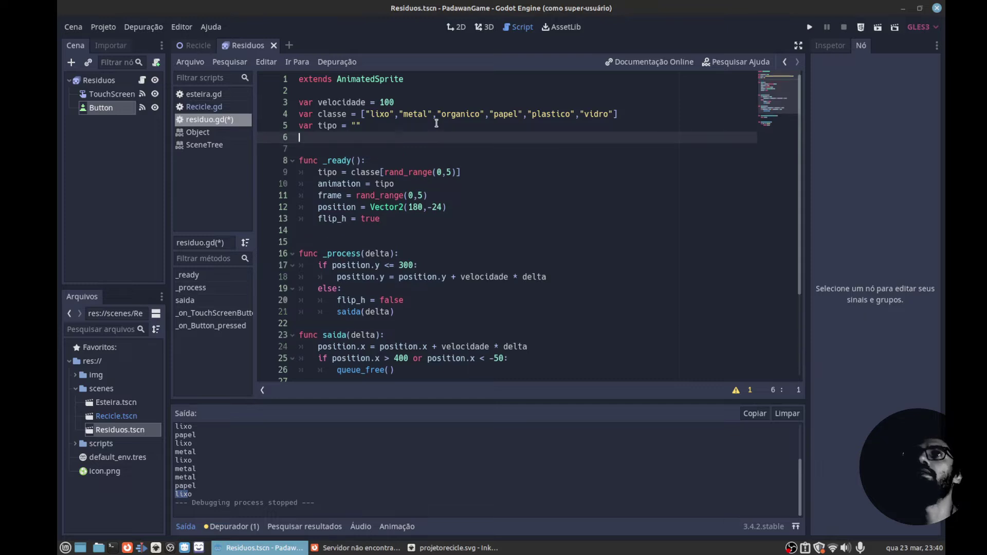
Declare 'var selecionado = false' on line 6, renaming the initial 'click' variable.
text(var)
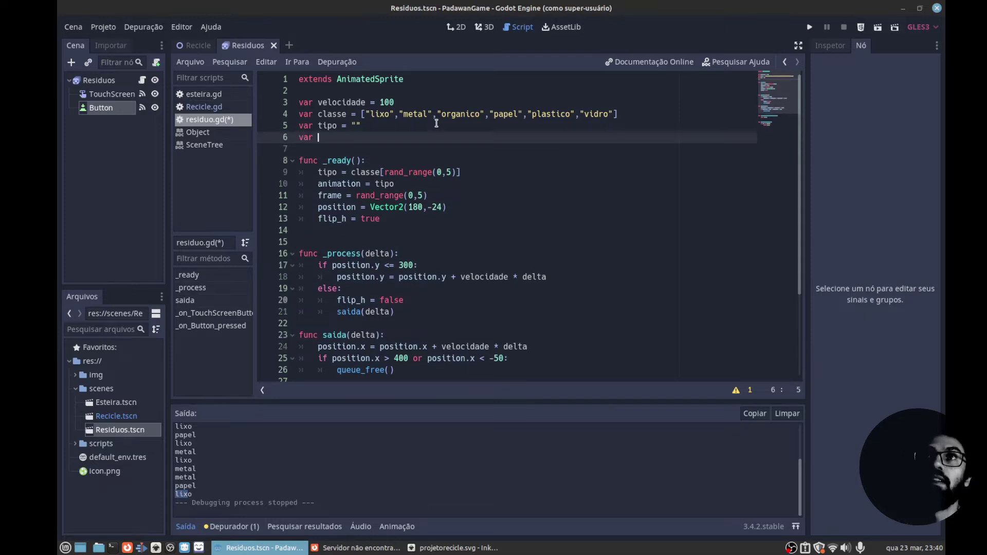
text( click = )
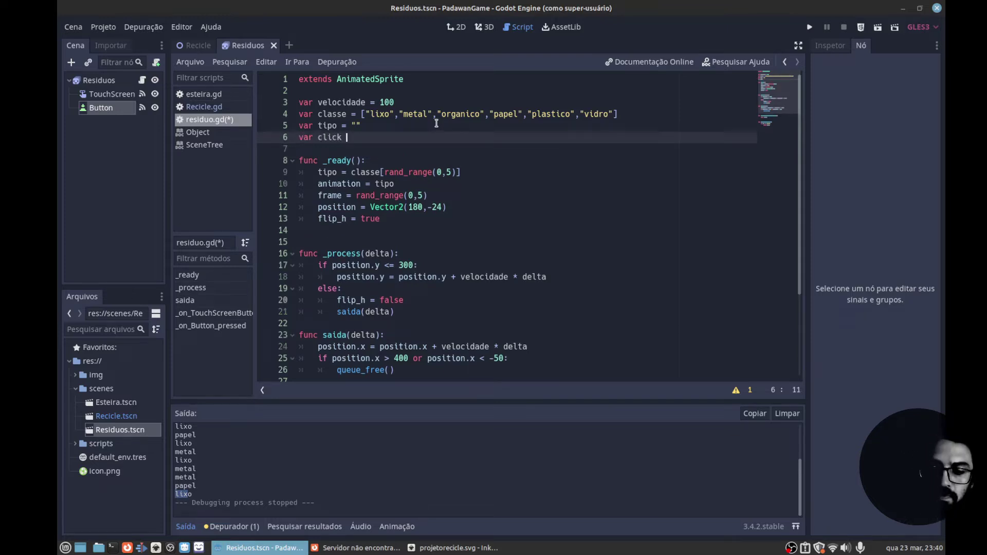
text(f)
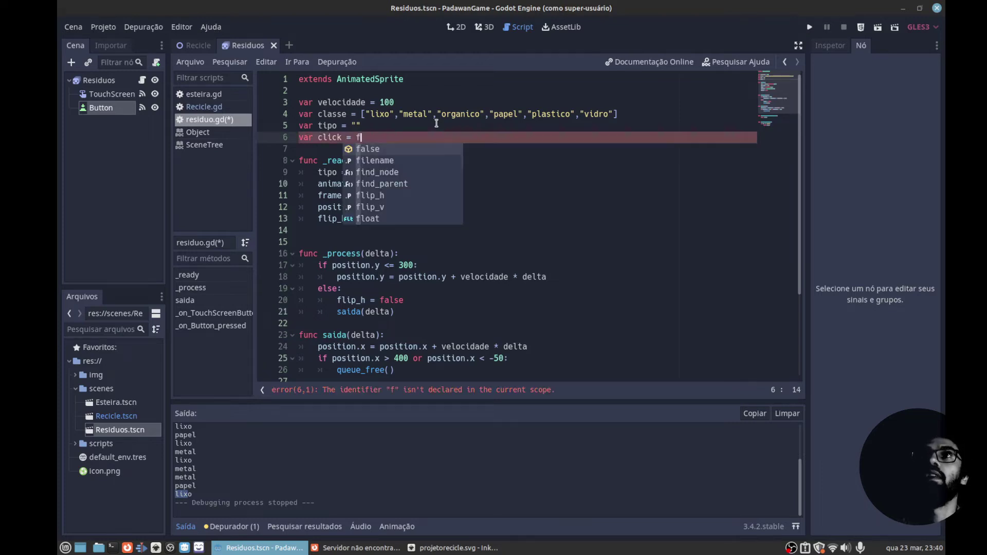
text(alse)
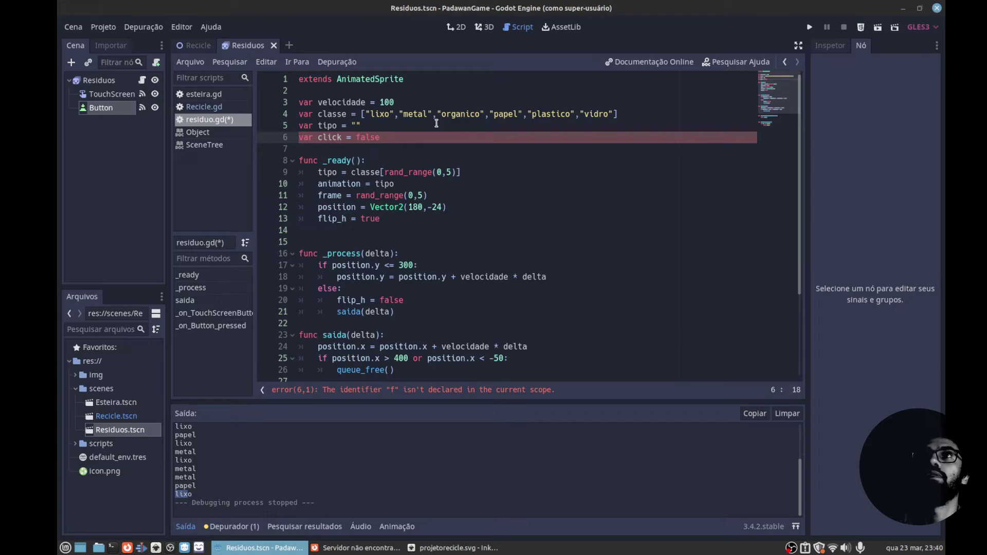
key(Left)
key(Left)
key(Left)
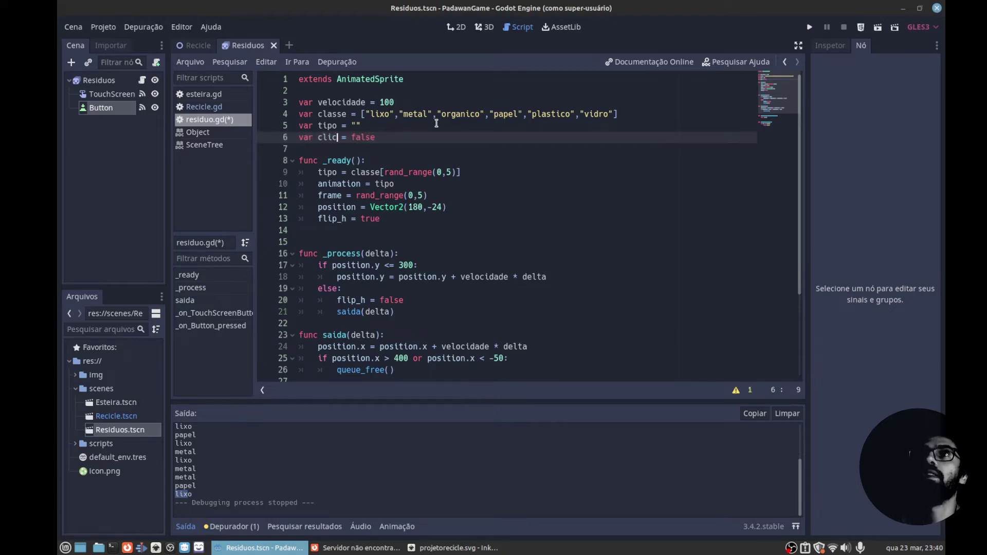
key(BackSpace)
key(BackSpace)
key(BackSpace)
text(selec)
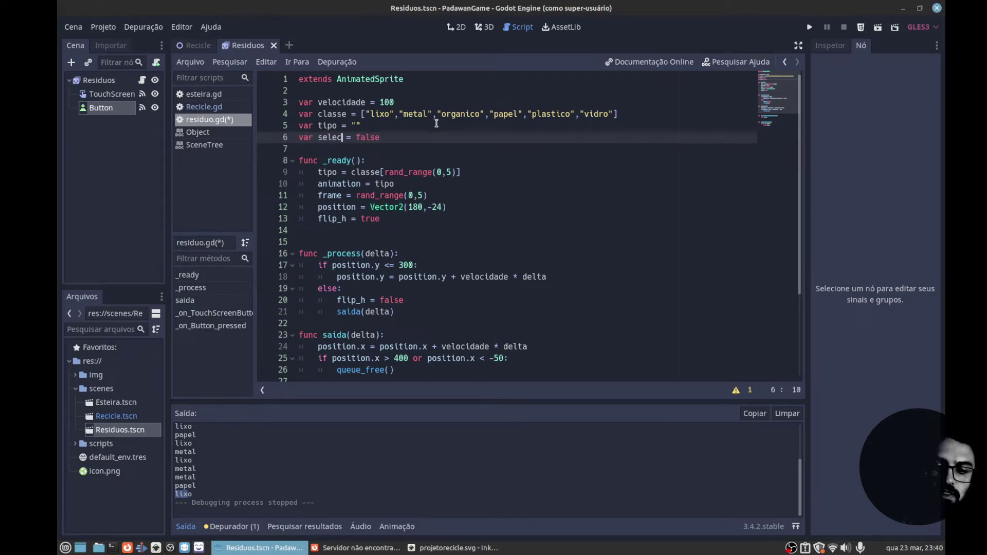
text(ionado)
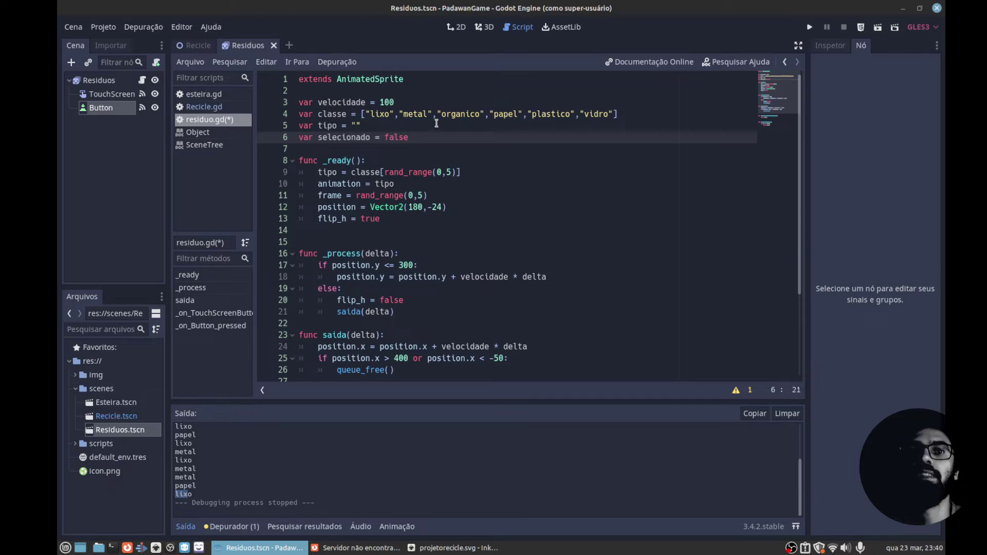
key(End)
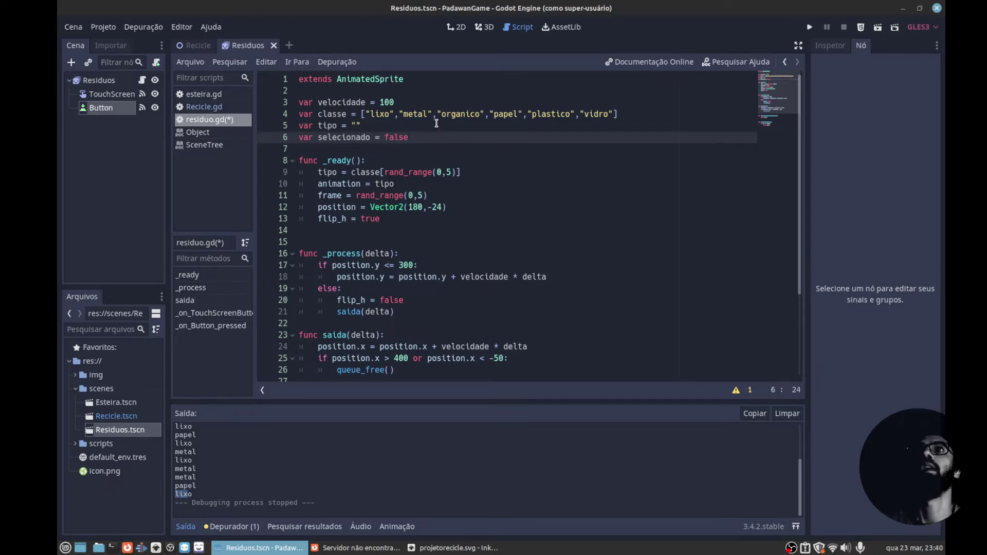
key(Down)
key(Down)
key(Down)
key(Down)
key(Down)
key(Down)
key(Down)
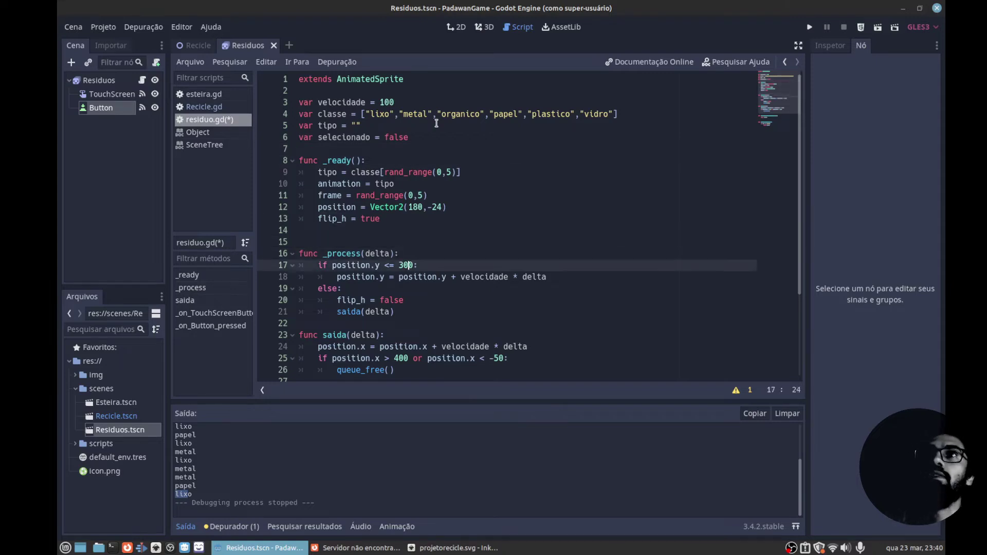
Replace the position.y <= 300 check on line 17 with 'if selecionado == false'.
key(shift+Left)
key(shift+Left)
key(shift+Left)
key(shift+Left)
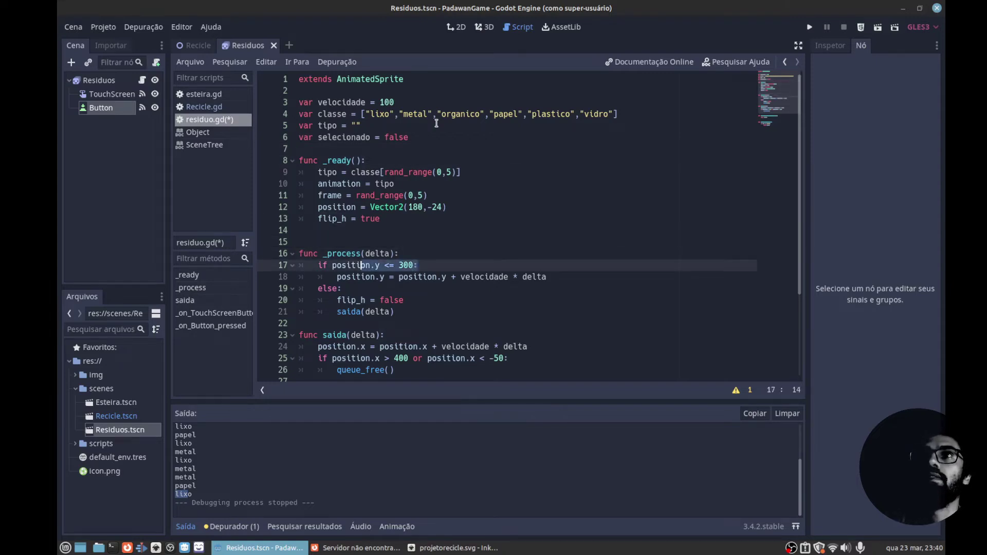
key(shift+Left)
key(shift+Left)
key(shift+Left)
key(shift+Left)
key(shift+Left)
key(BackSpace)
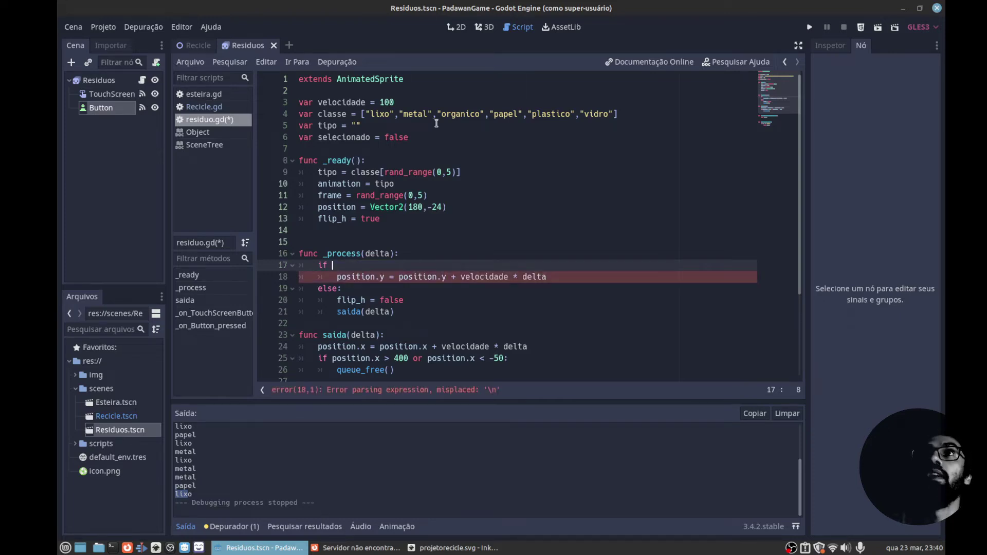
text(sel)
key(Return)
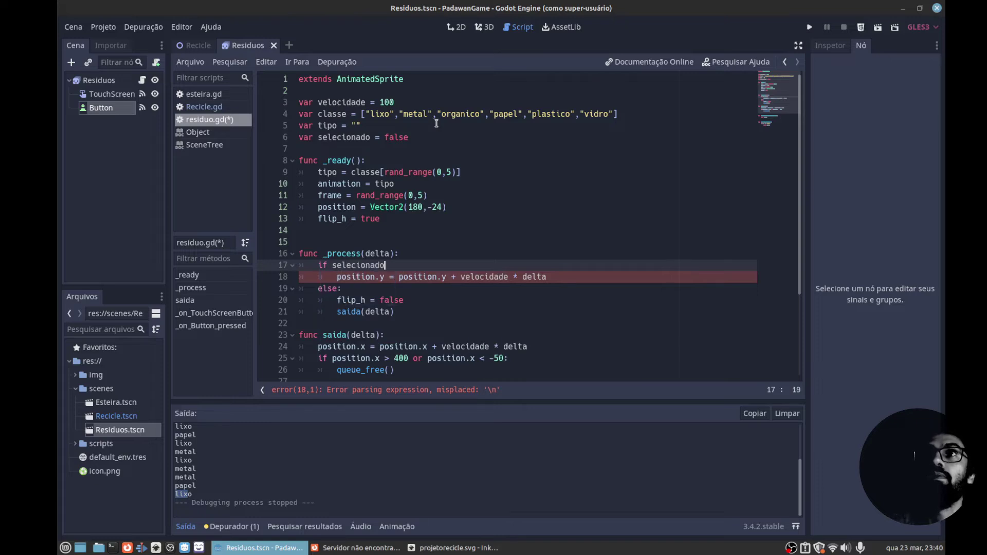
text( = )
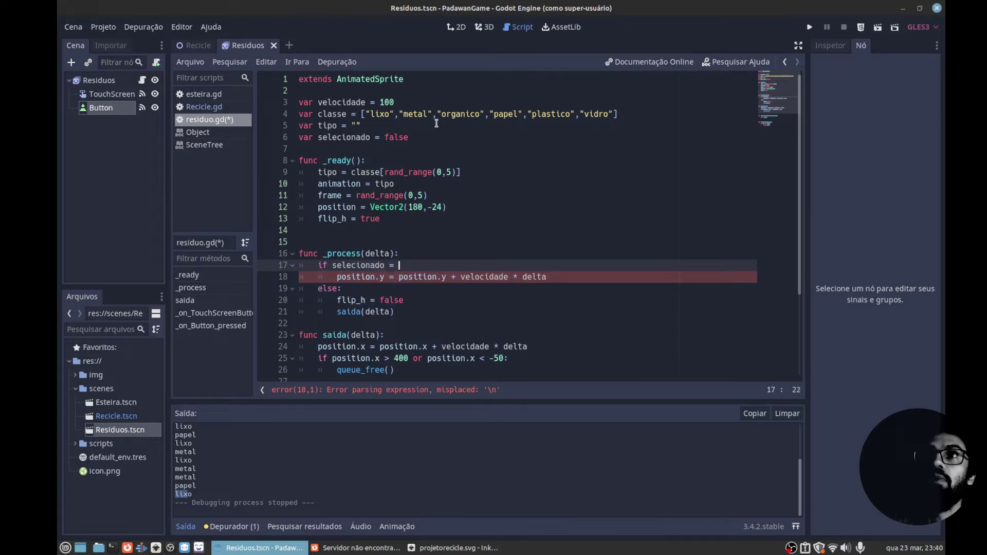
text(false)
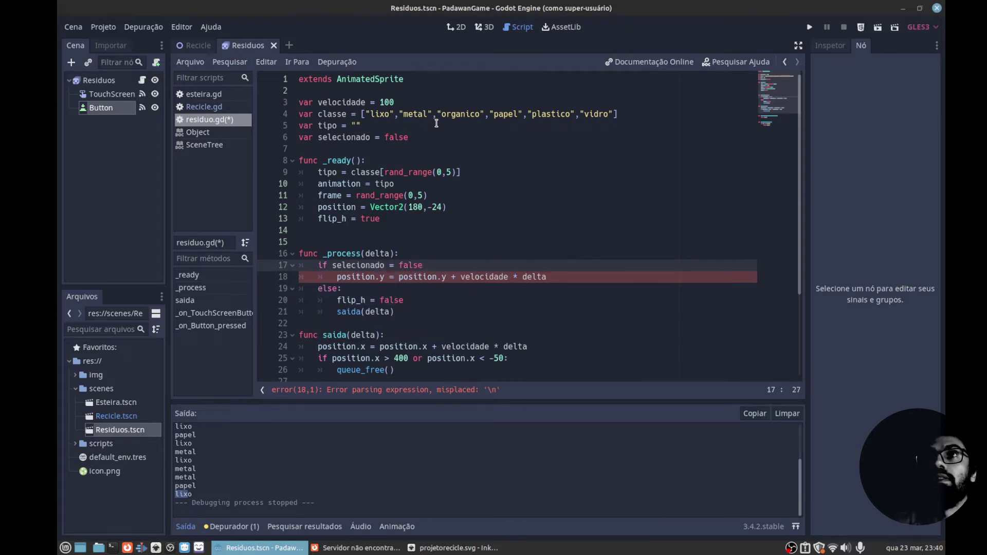
key(Down)
key(Up)
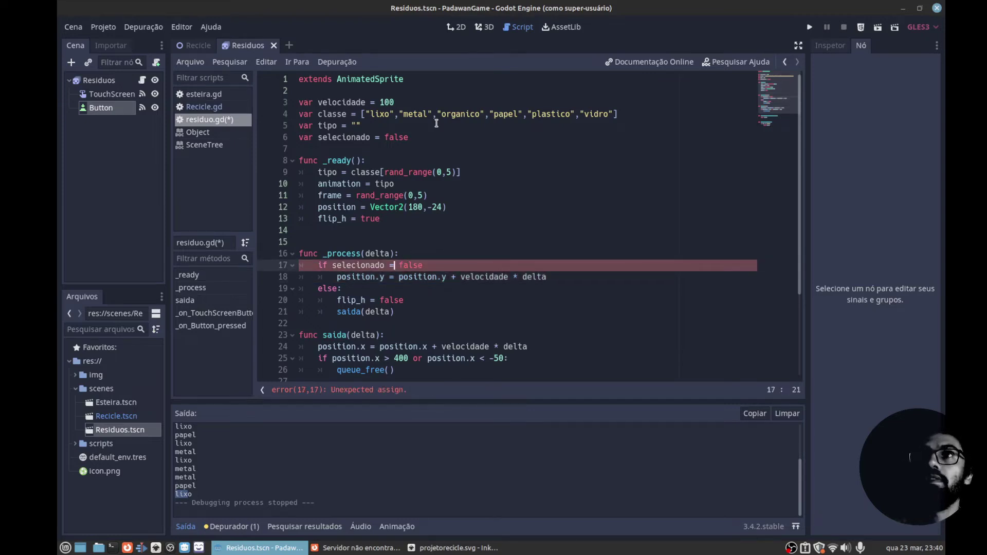
text(=)
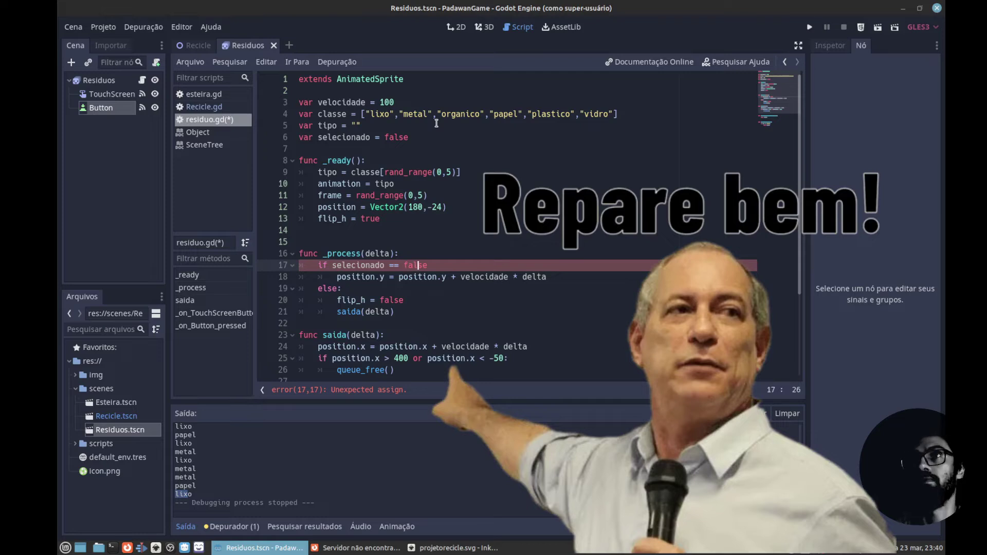
Complete line 17 as the statement 'if selecionado == false:'.
key(Right)
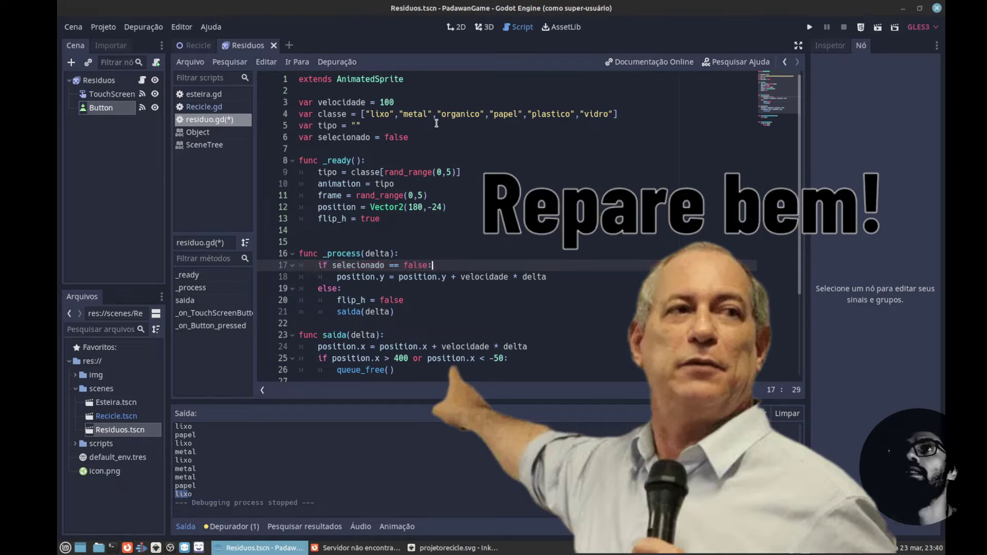
key(Left)
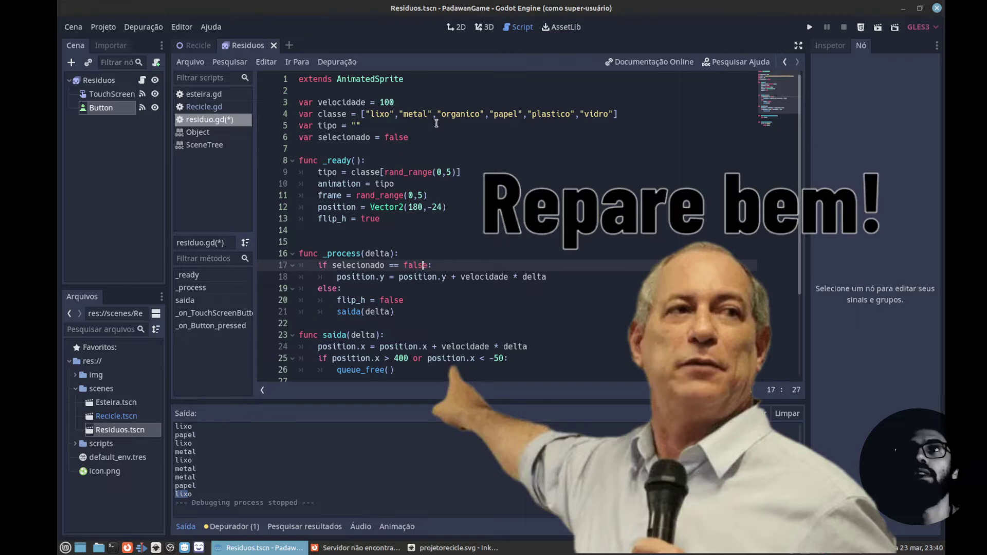
key(Down)
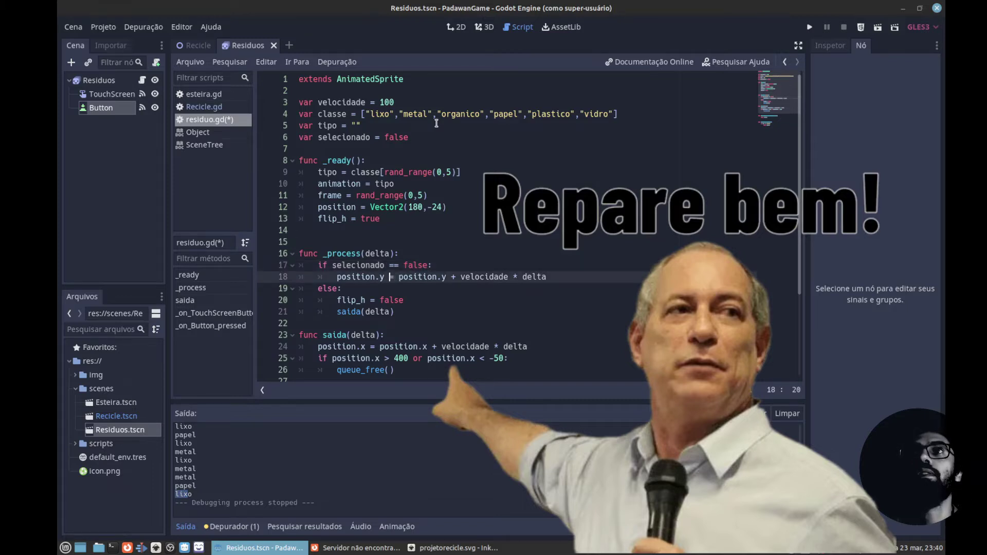
key(Up)
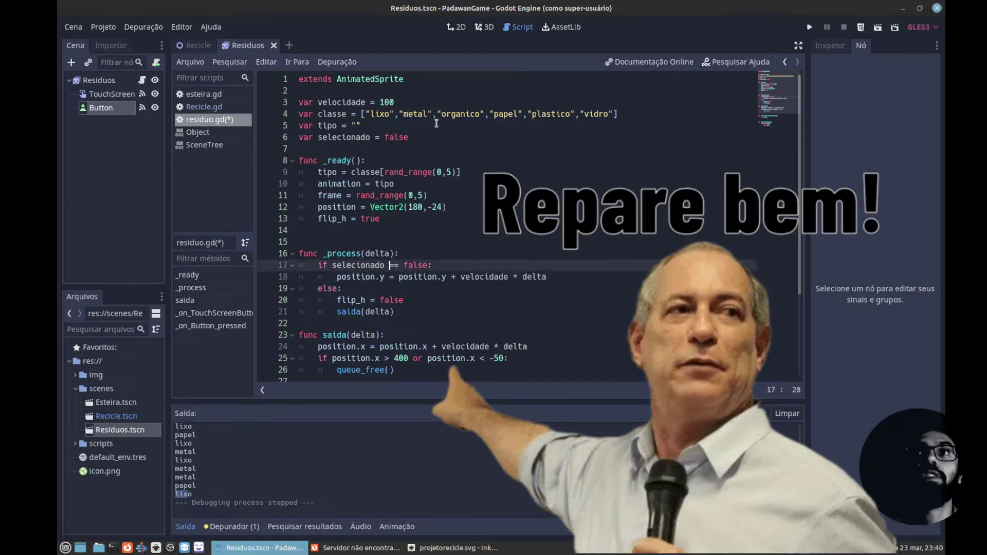
Review lines 18–21: the fall movement, else branch, flip_h and saida(delta) call.
key(Down)
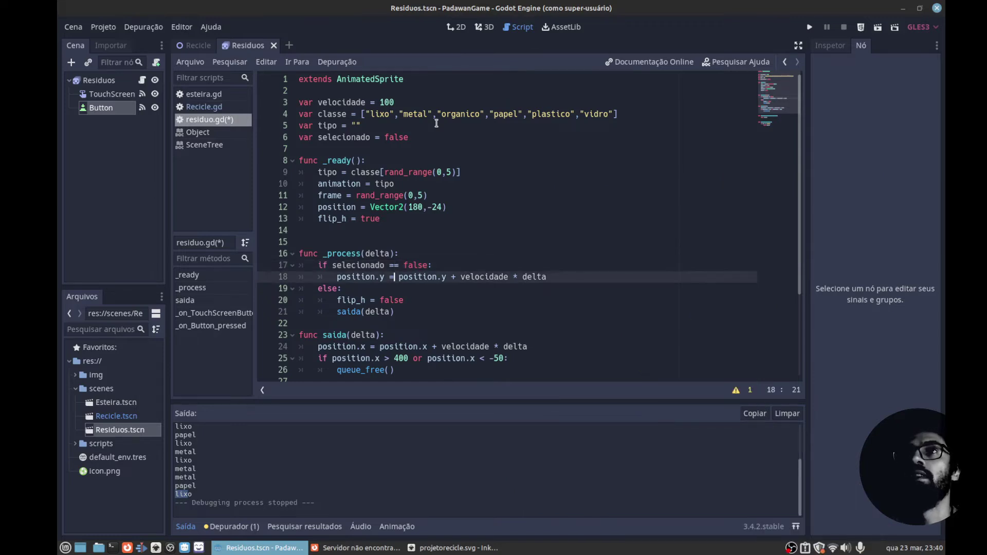
key(Down)
key(Up)
key(Down)
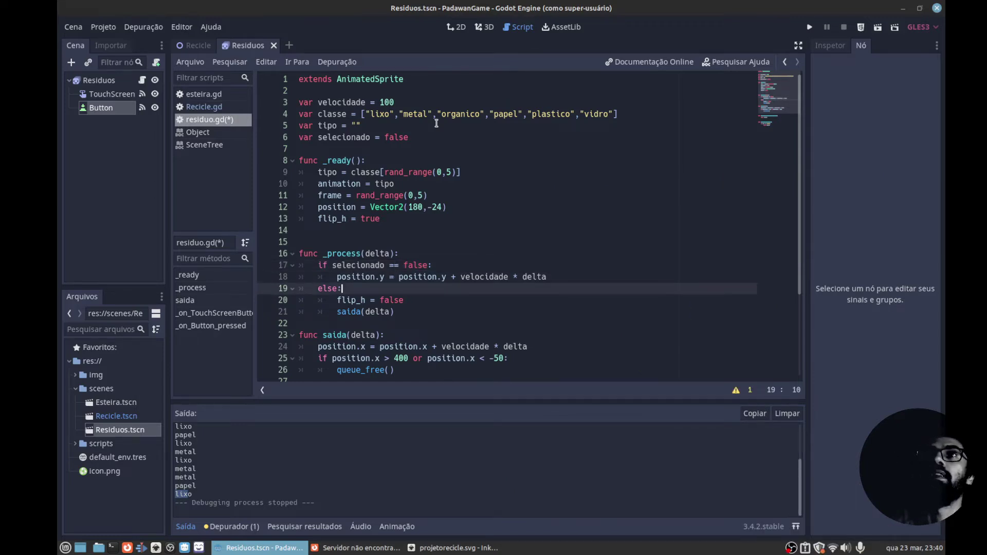
key(Up)
key(Up)
key(Down)
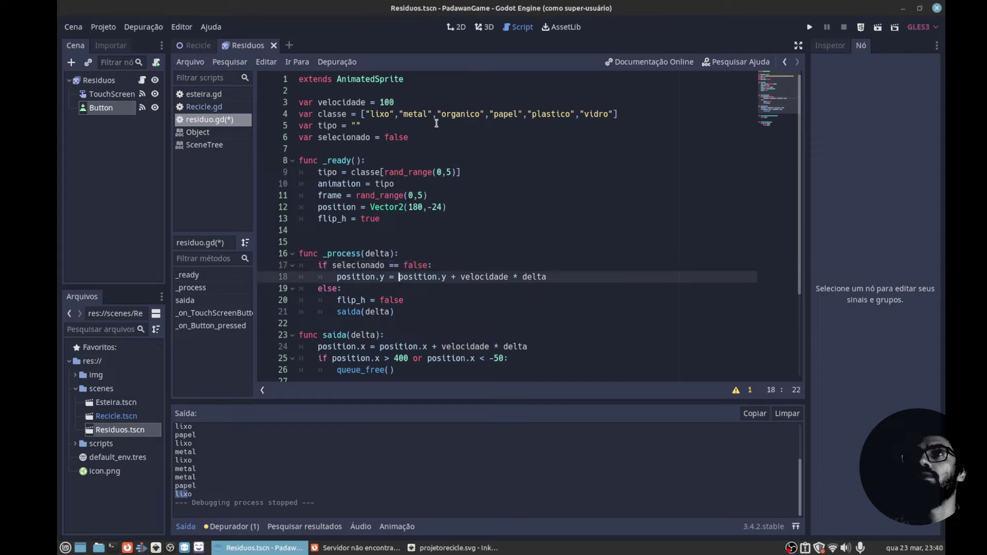
key(Down)
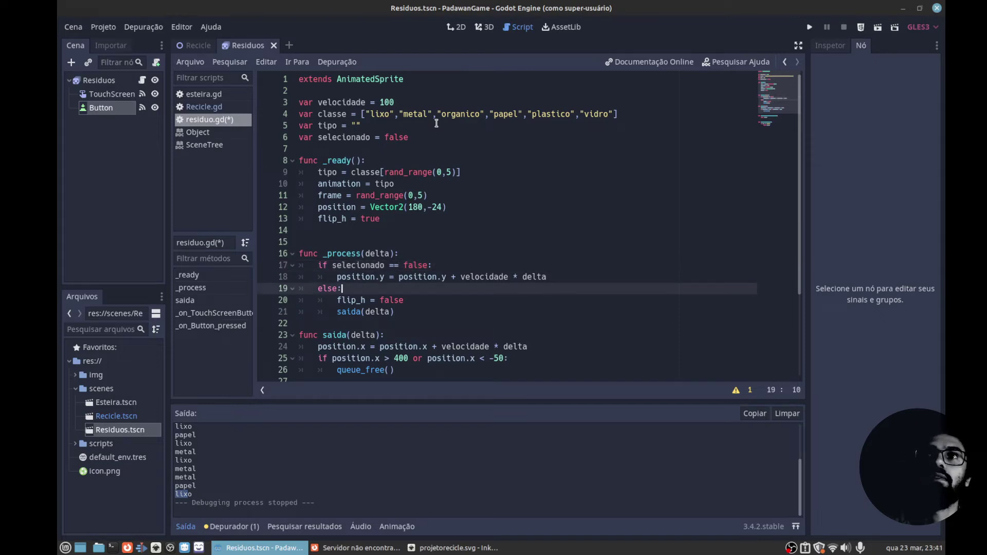
key(Down)
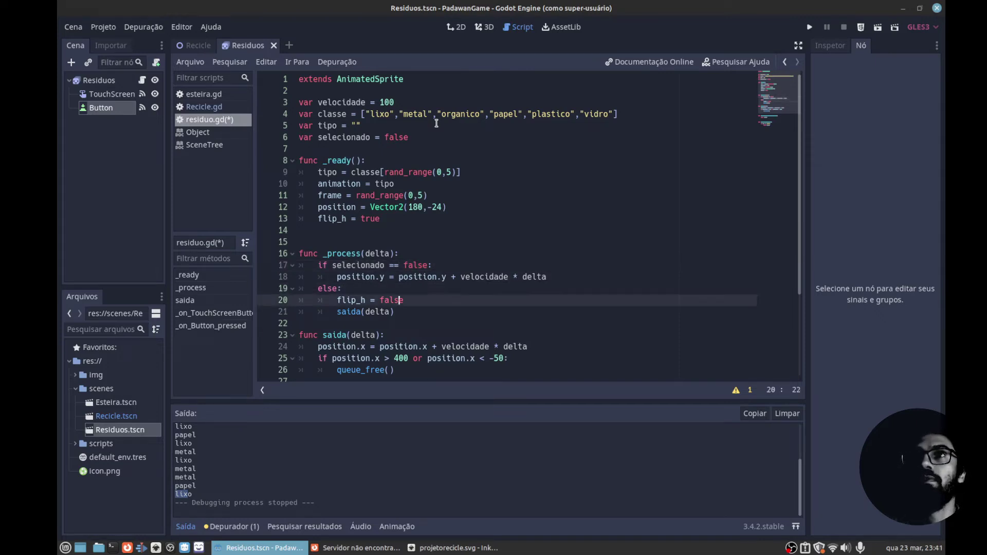
key(Down)
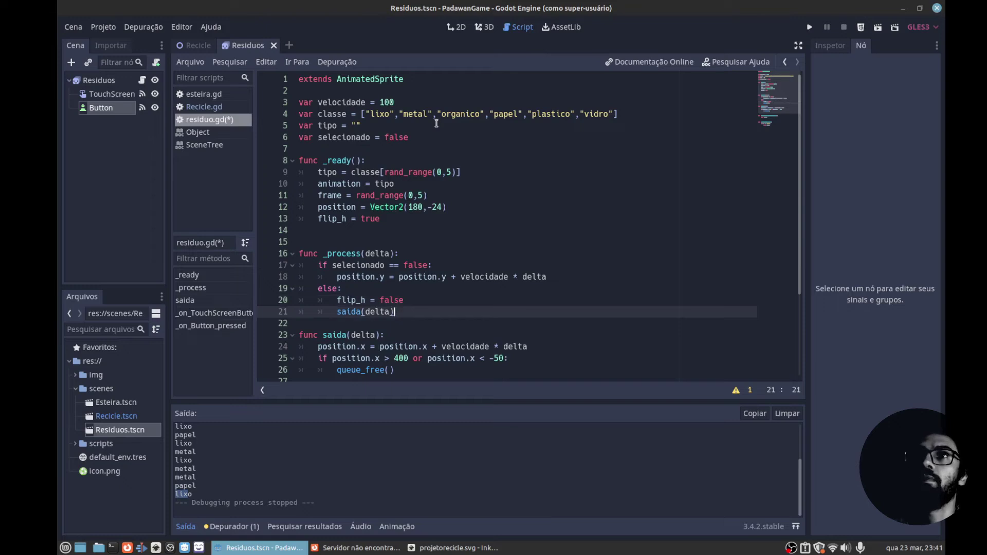
key(Up)
key(Up)
key(Down)
key(Home)
key(Home)
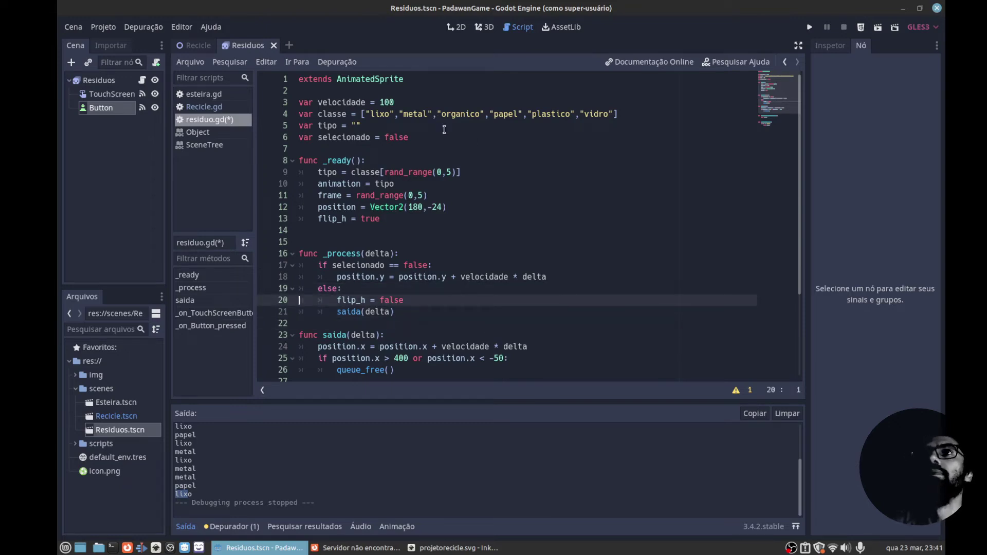
Run the game, click falling waste items, then close it; 'lixo' is logged five times.
click(807, 27)
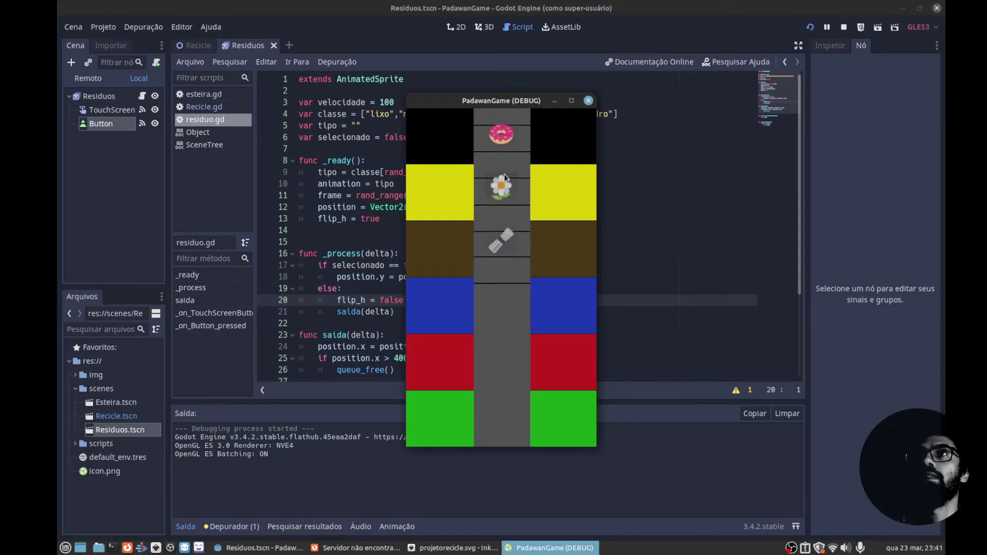
click(504, 149)
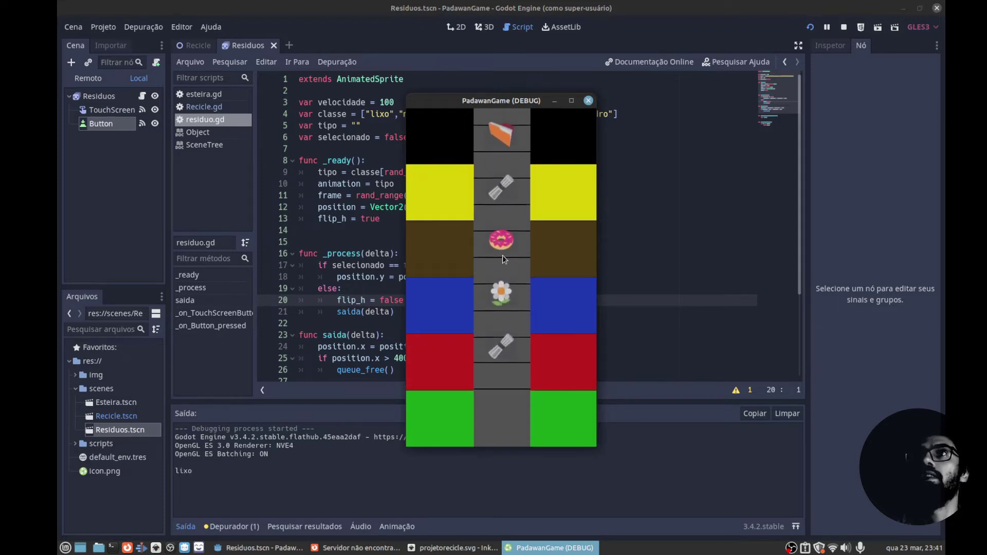
click(499, 375)
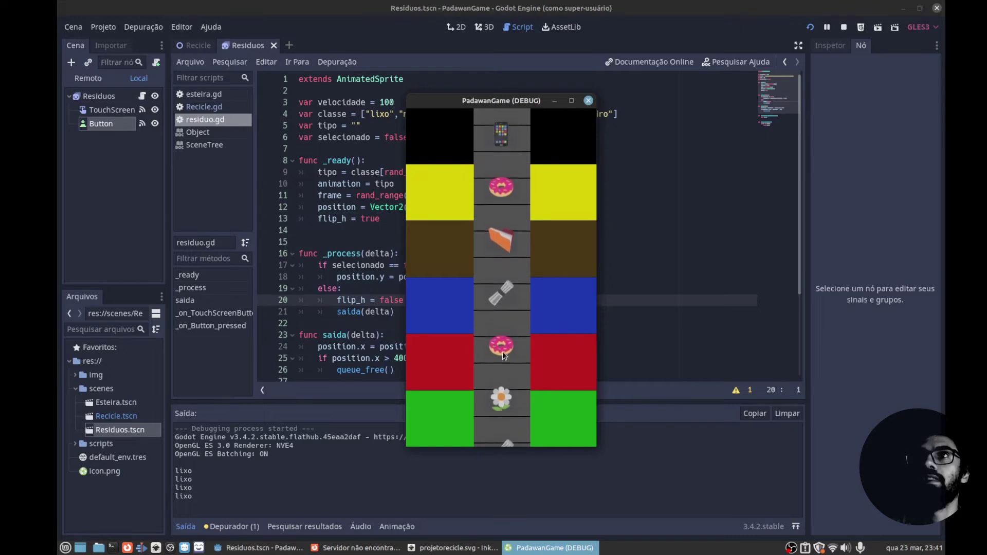
click(588, 100)
scroll(451, 355, down, 3)
Add 'if position.y < 106:' on a new line inside the lixo check.
click(450, 358)
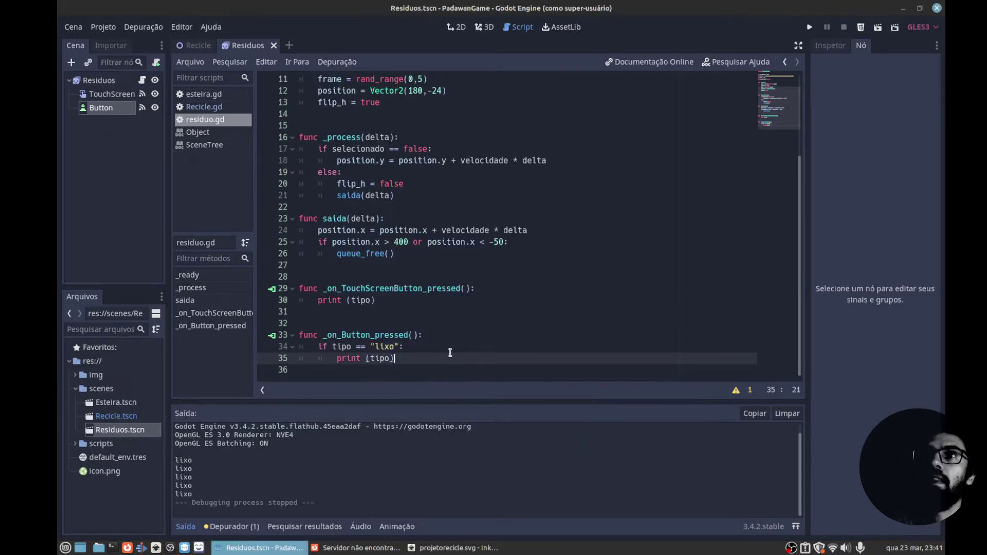
click(453, 345)
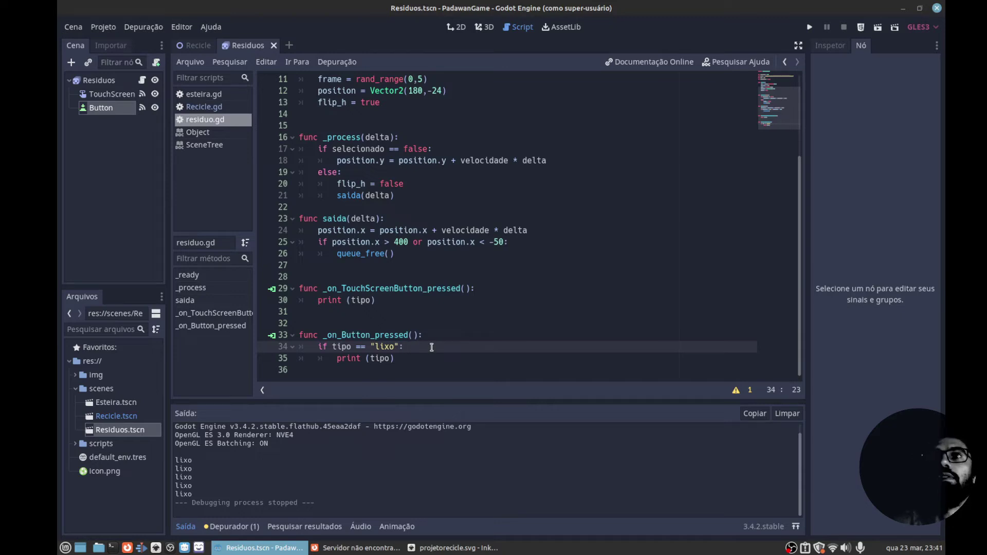
key(Return)
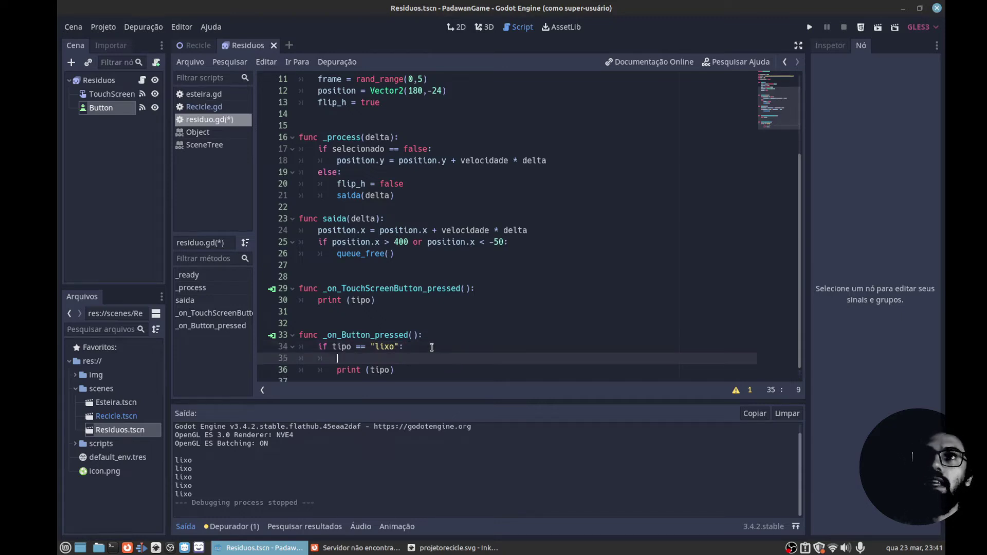
text(if )
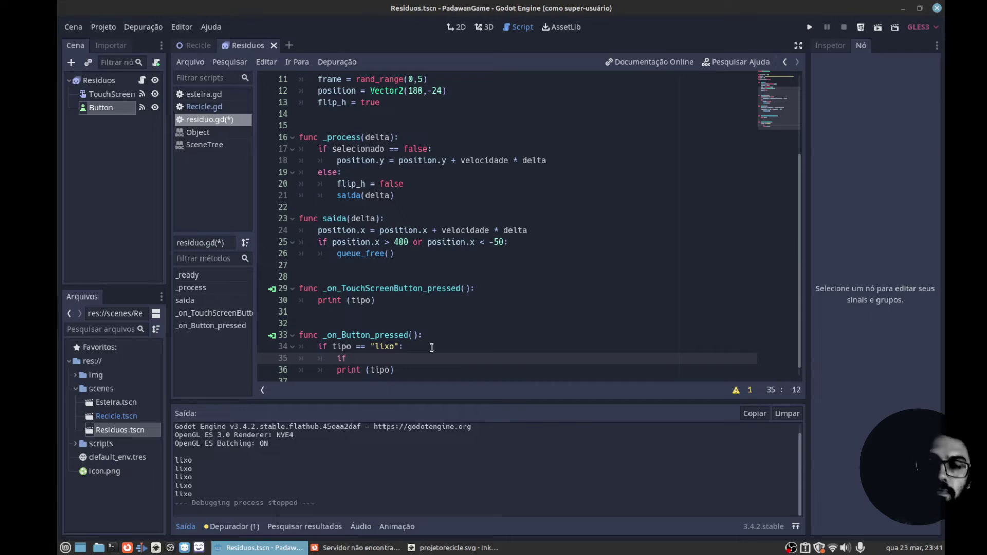
text(pos)
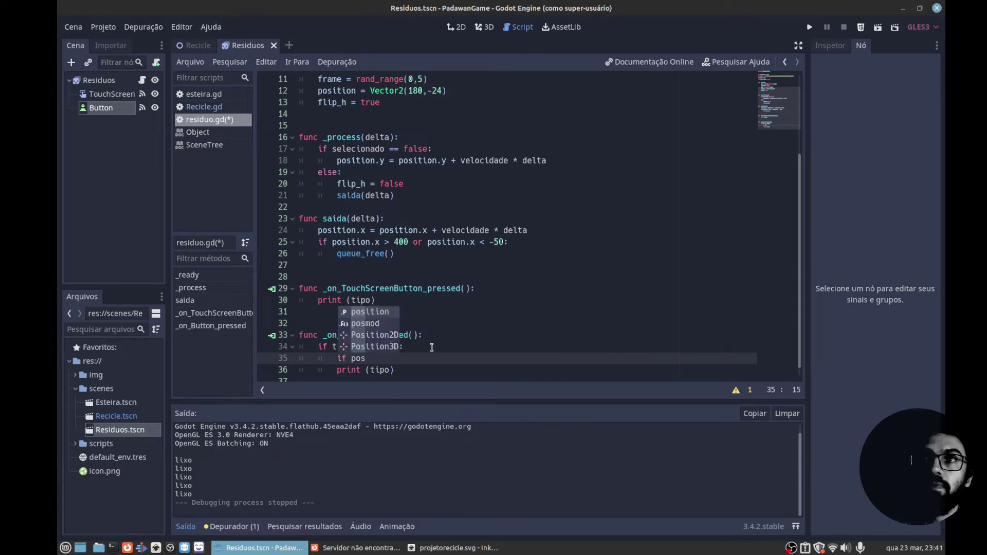
text(ition.)
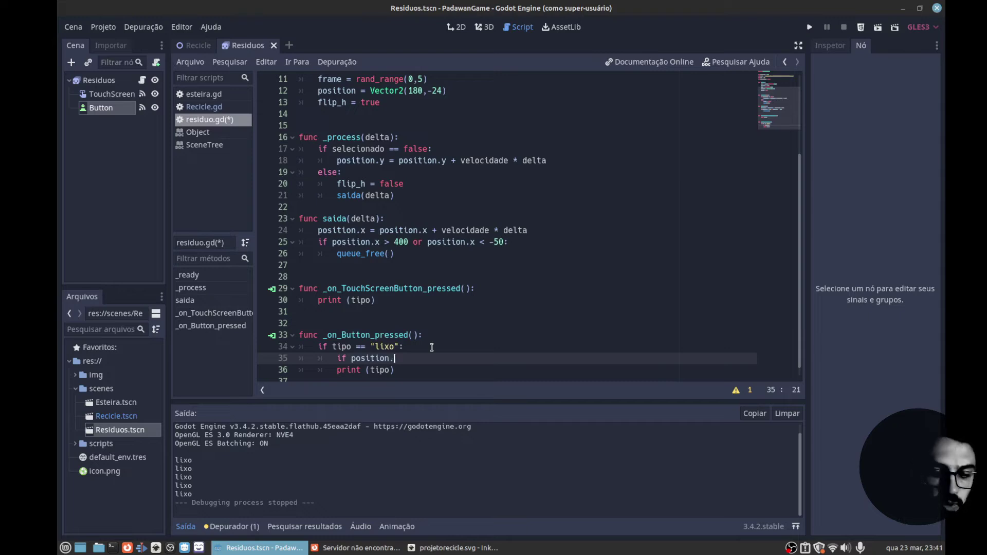
text(y )
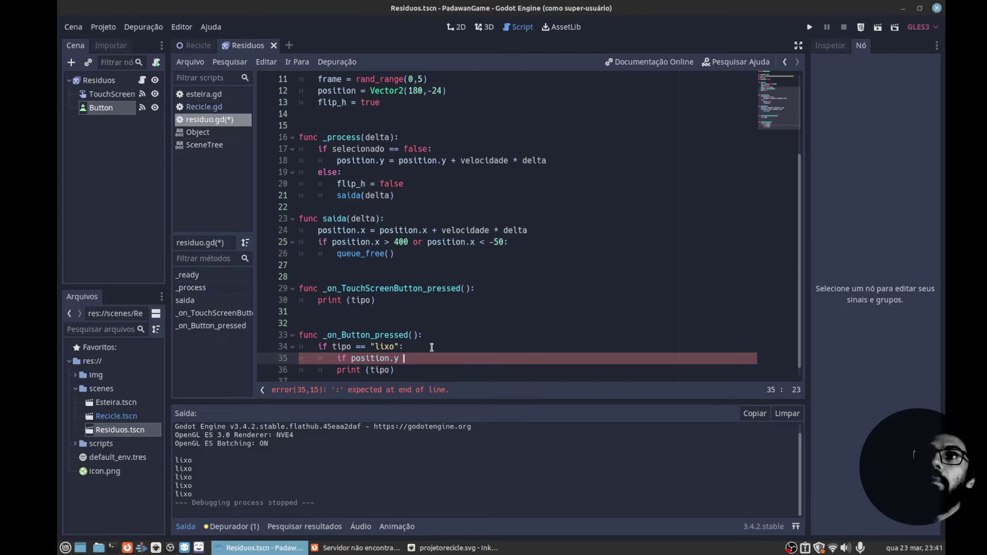
text(< 10)
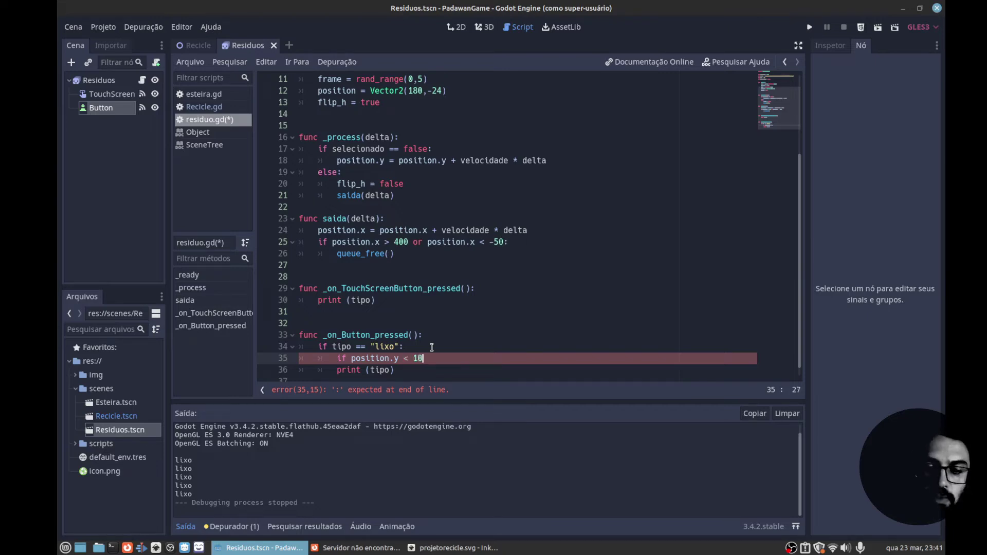
text(6:)
key(Down)
Replace print(tipo) on line 36 with an indented 'selecionado = true'.
key(Home)
key(Tab)
key(shift+Right)
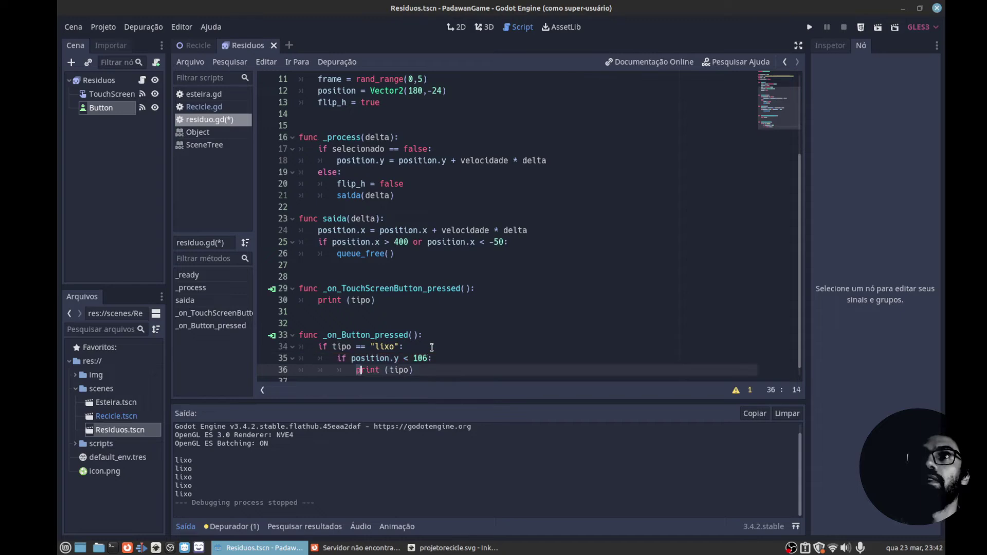
key(shift+Right)
key(shift+Right)
key(shift+Right)
key(shift+Right)
key(shift+Right)
key(shift+Right)
key(shift+Right)
text(s)
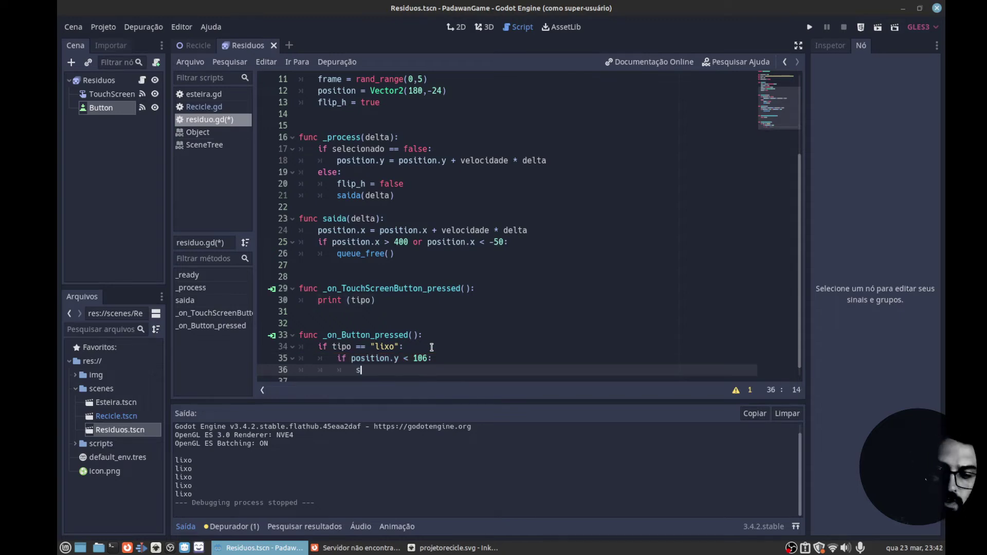
text(elecionado)
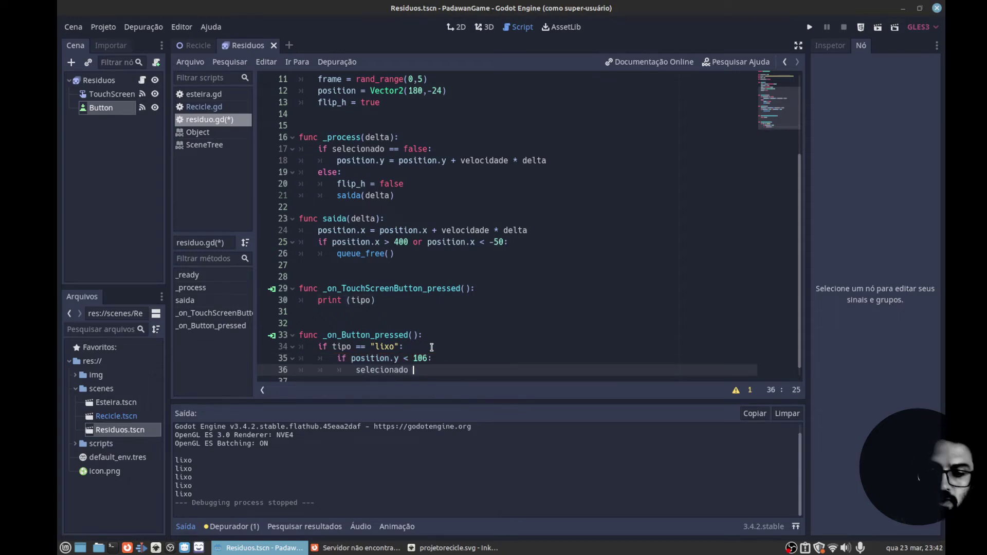
text( =  true)
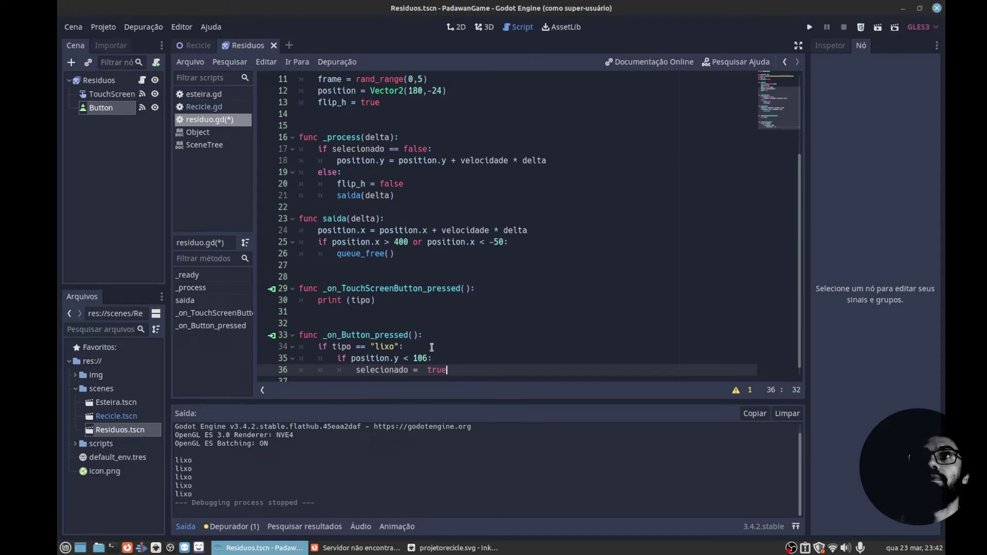
key(Left)
key(Left)
key(BackSpace)
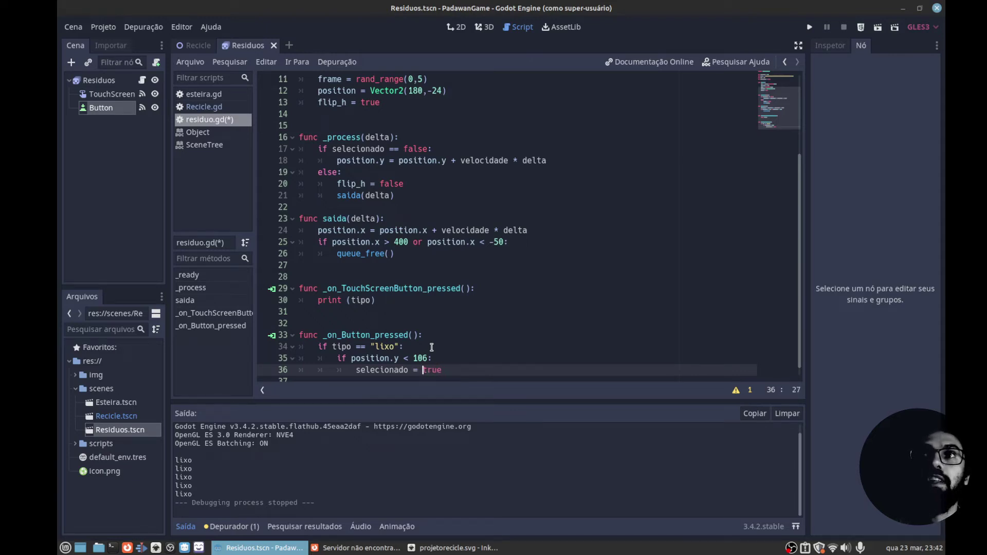
click(432, 336)
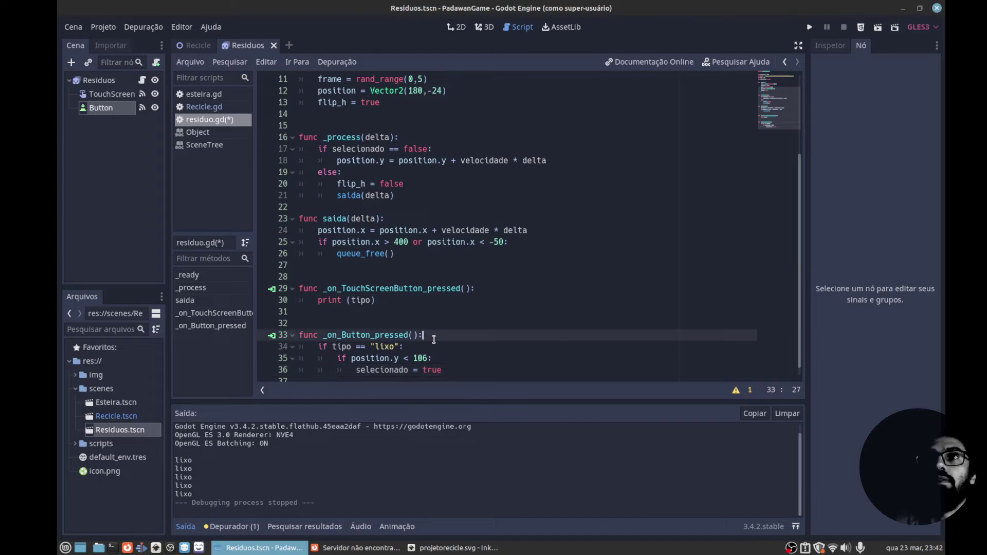
Run the game, click donut, phone and poop items near the belt top, then stop it.
click(811, 26)
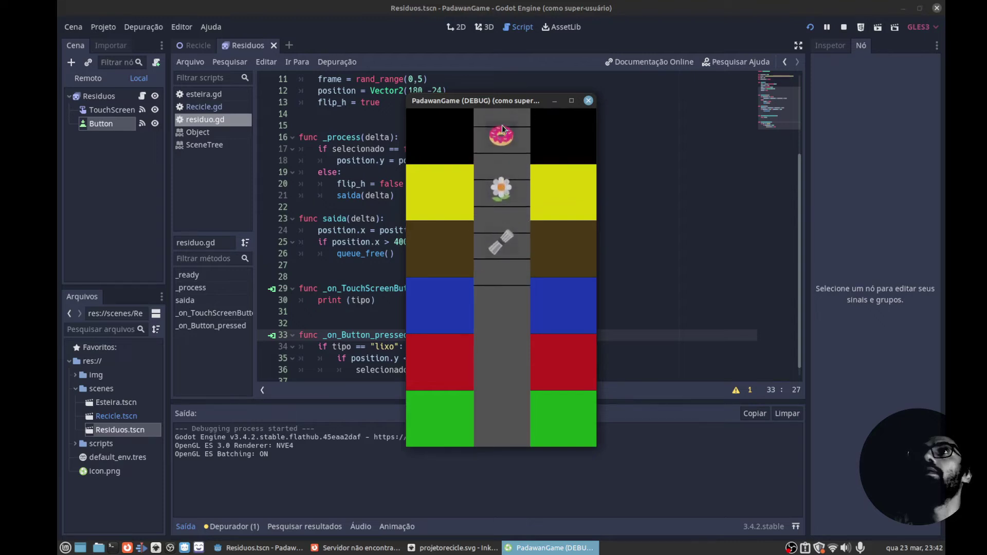
click(503, 144)
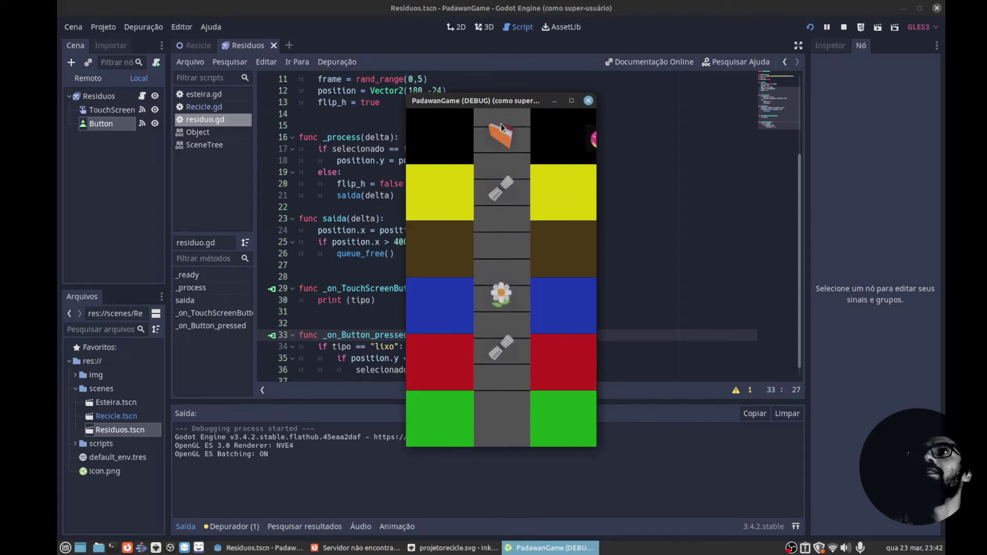
click(503, 126)
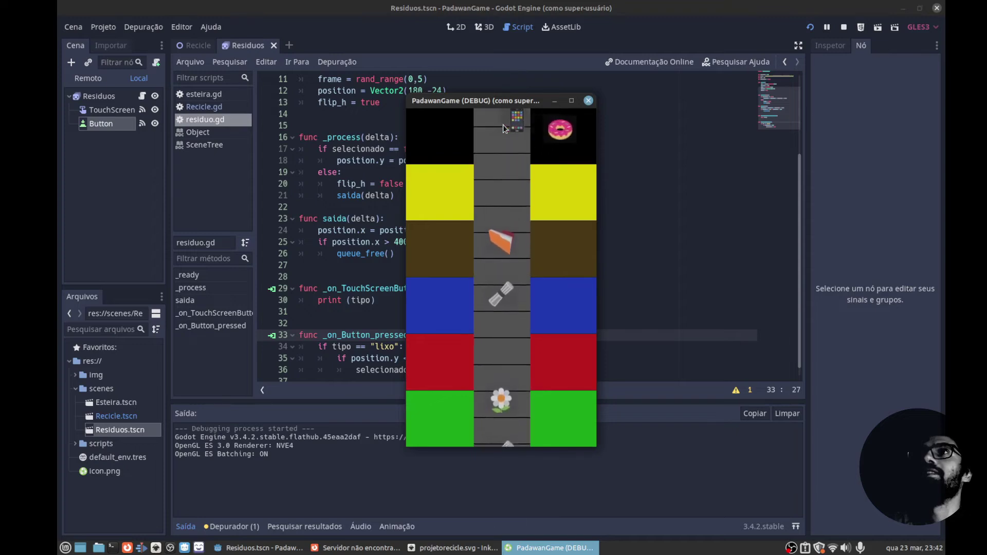
click(503, 125)
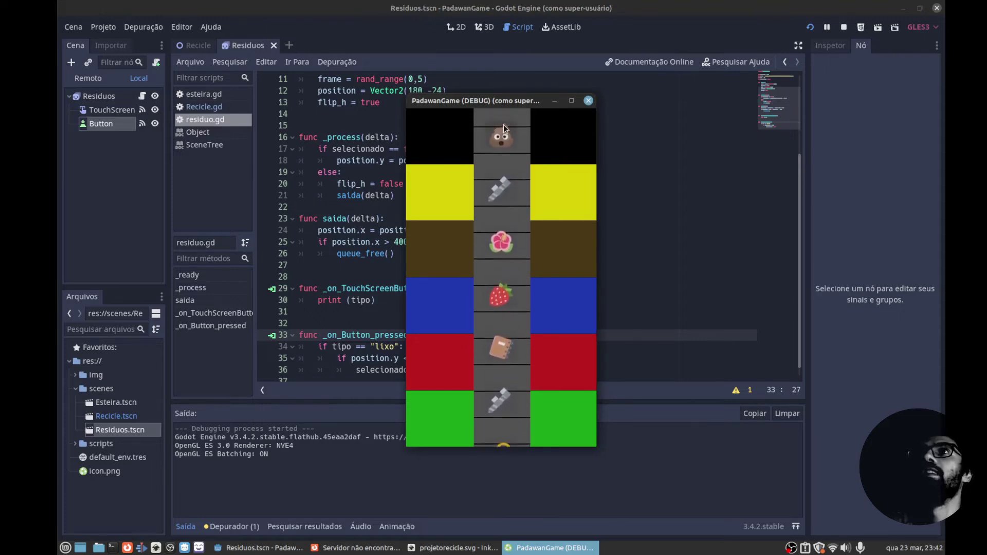
click(504, 140)
click(505, 140)
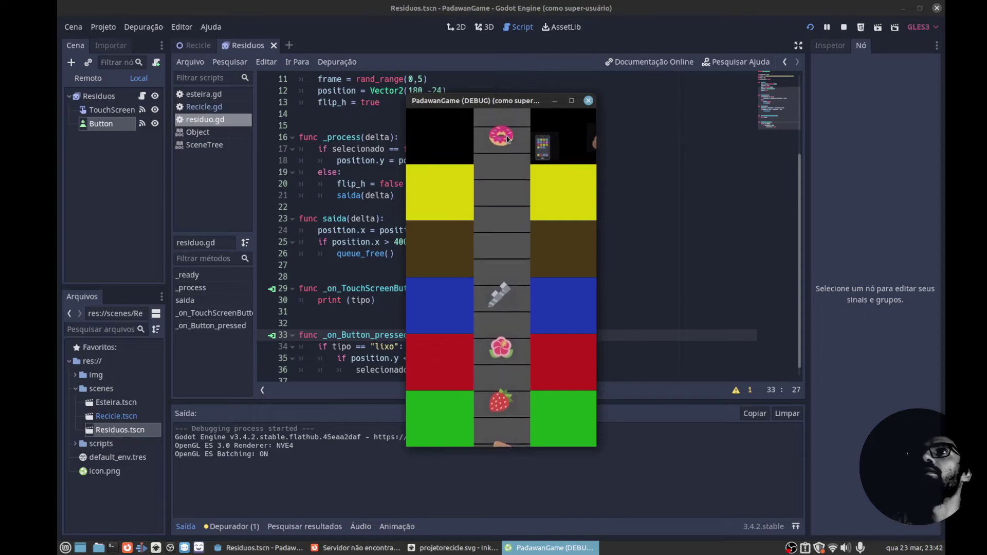
click(506, 139)
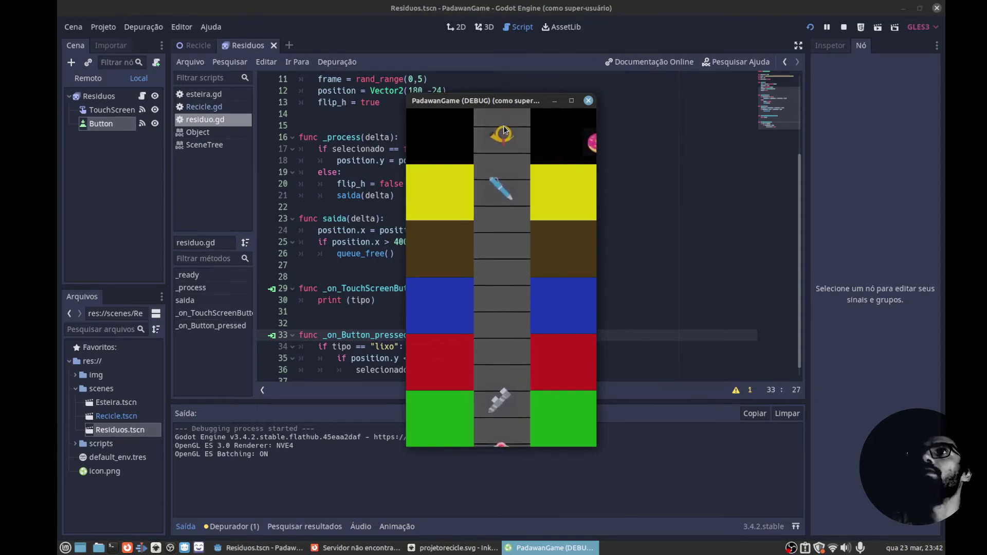
click(588, 101)
scroll(506, 339, down, 1)
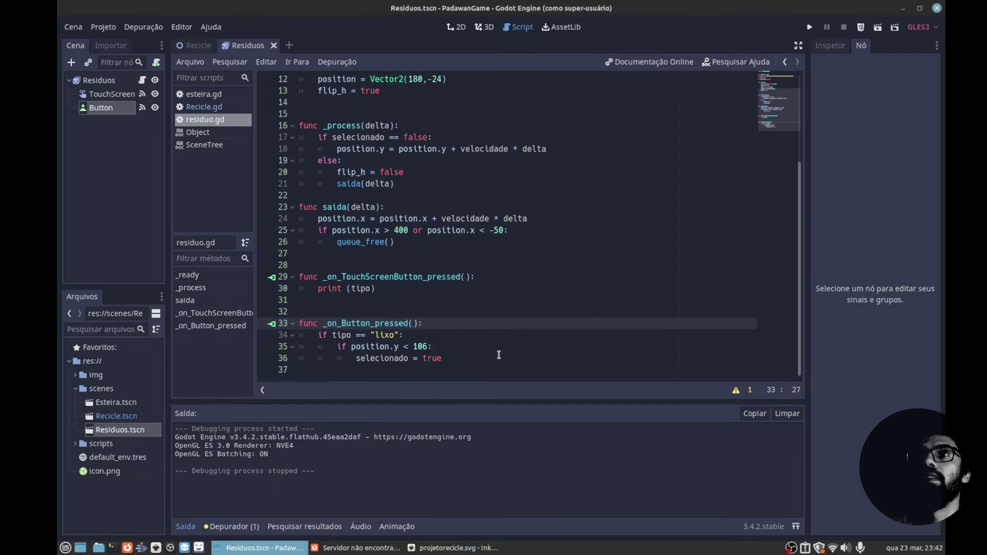
Add 'if tipo == "organico":' below the lixo check and start its indented body line.
click(491, 354)
click(458, 312)
click(464, 323)
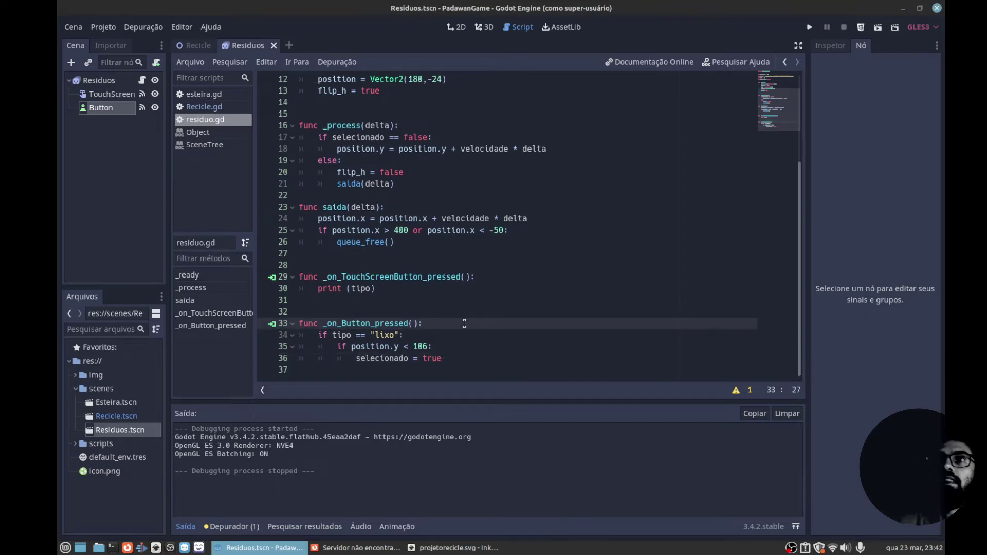
key(Return)
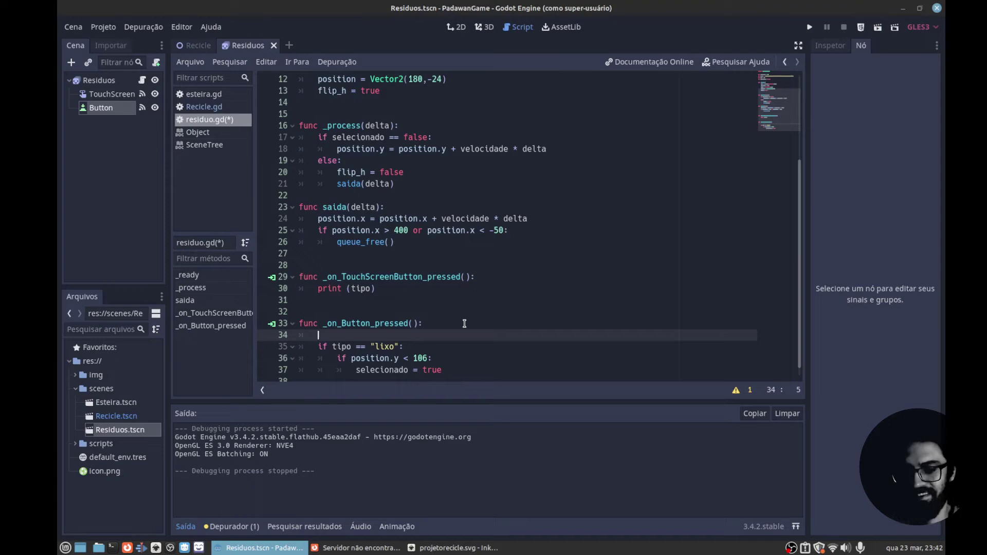
key(BackSpace)
key(BackSpace)
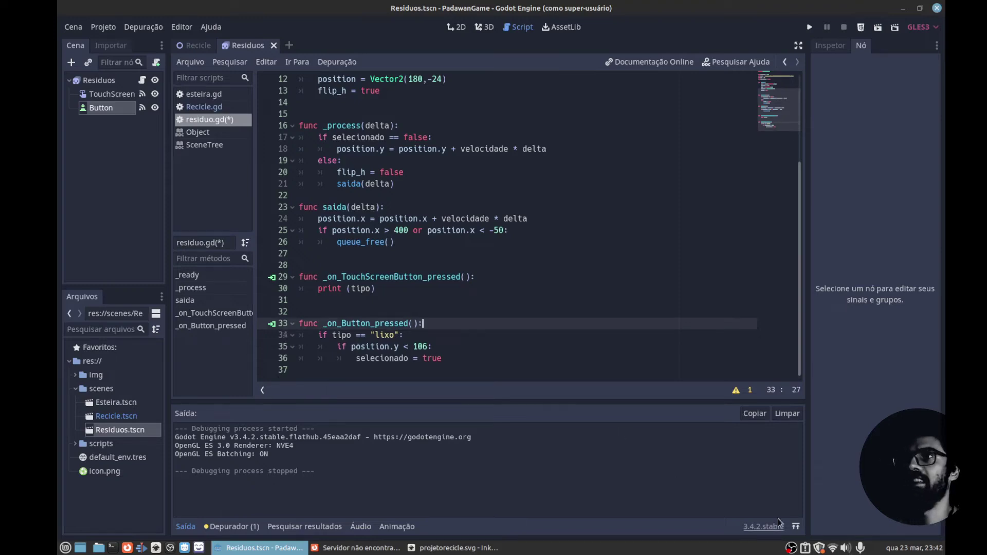
click(531, 365)
text(if t)
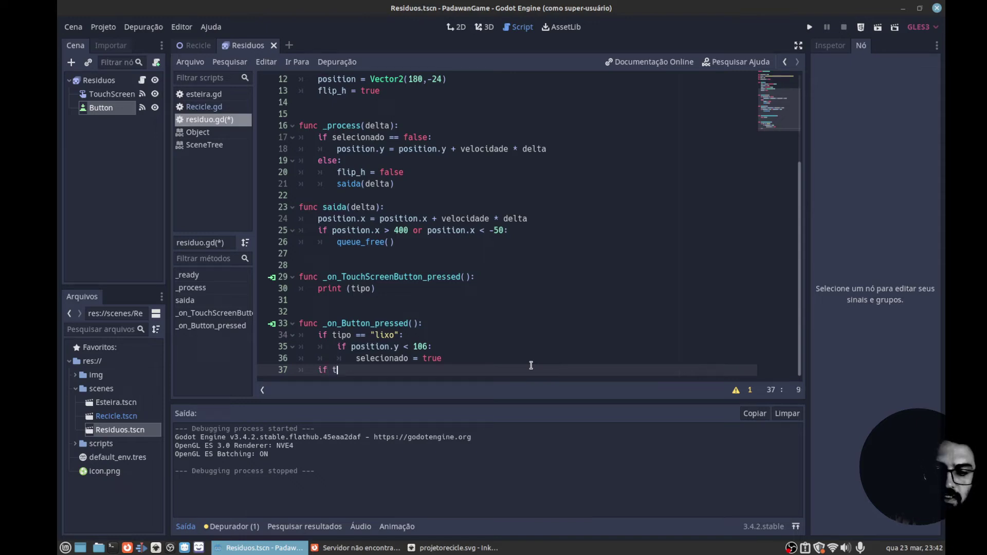
text(ipo == ")
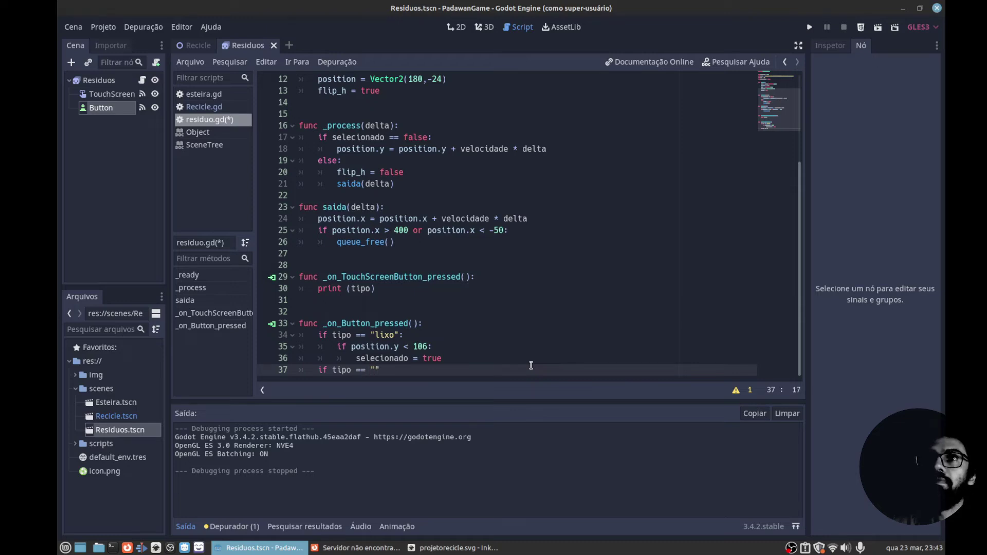
text(organico)
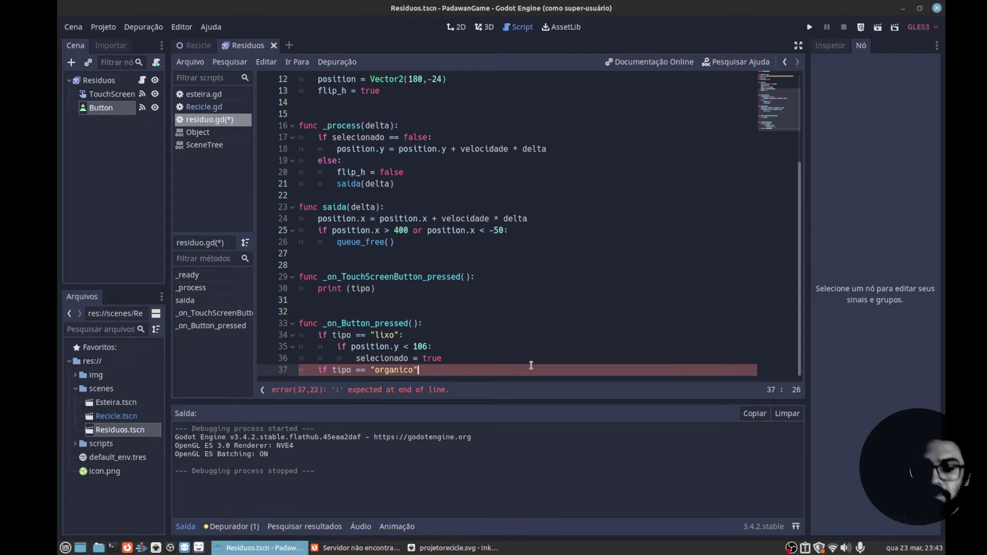
text(:)
key(Return)
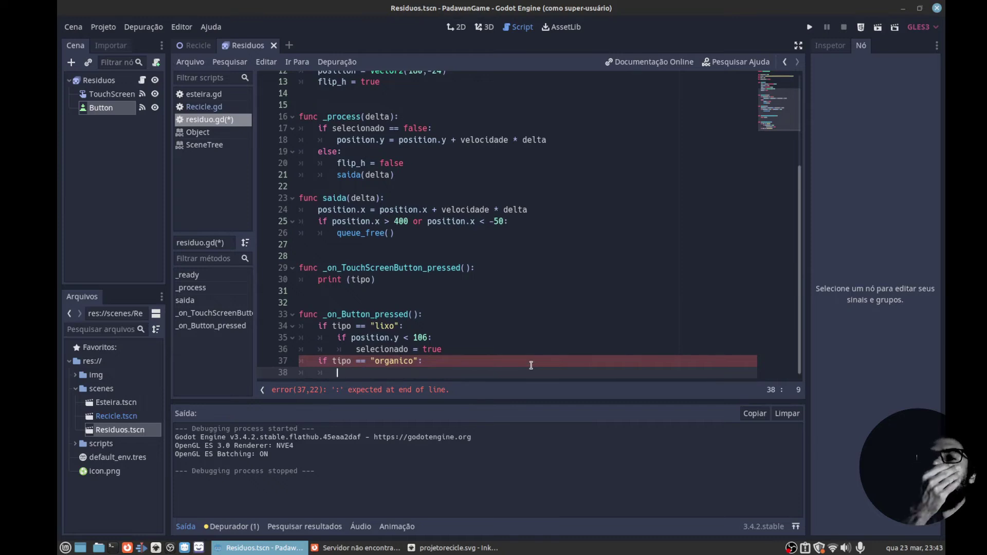
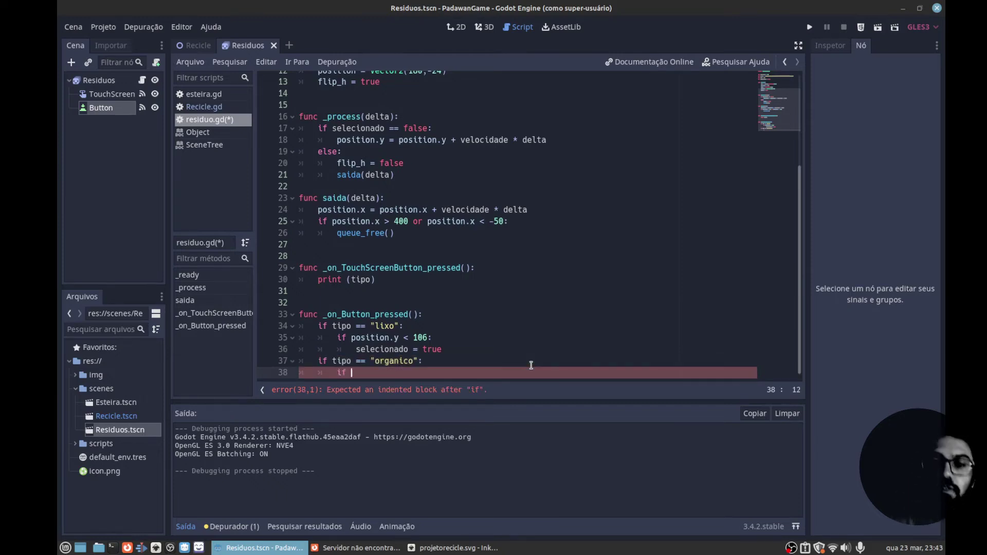
Complete line 38 as 'if position.y > 212 and position.y < 318:' using the position autocompletion.
text(po)
key(Down)
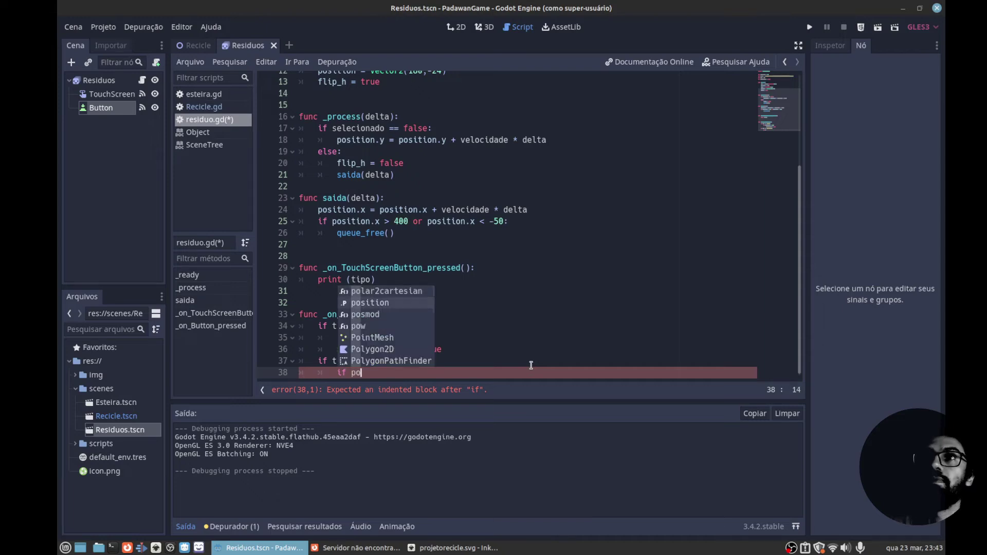
key(Return)
text(.y)
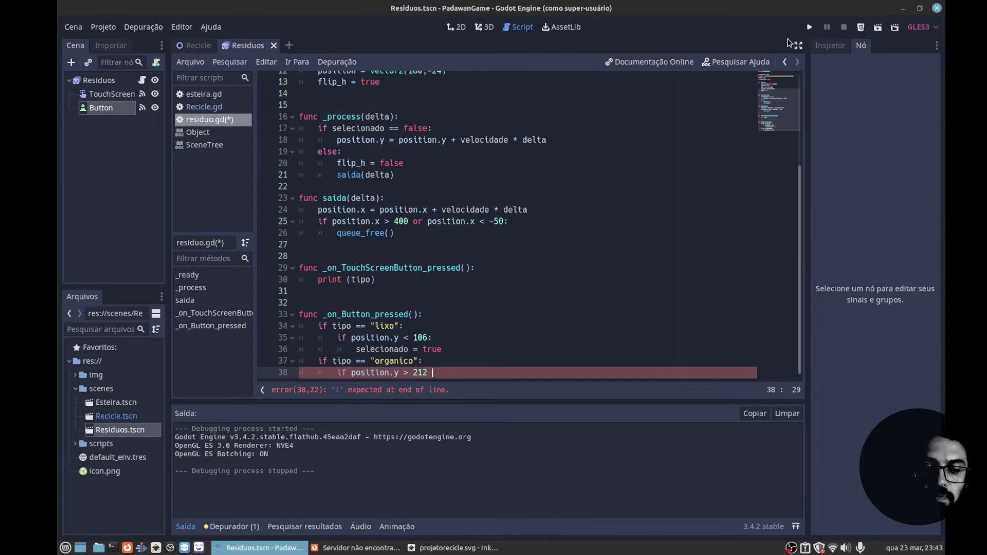
text(and )
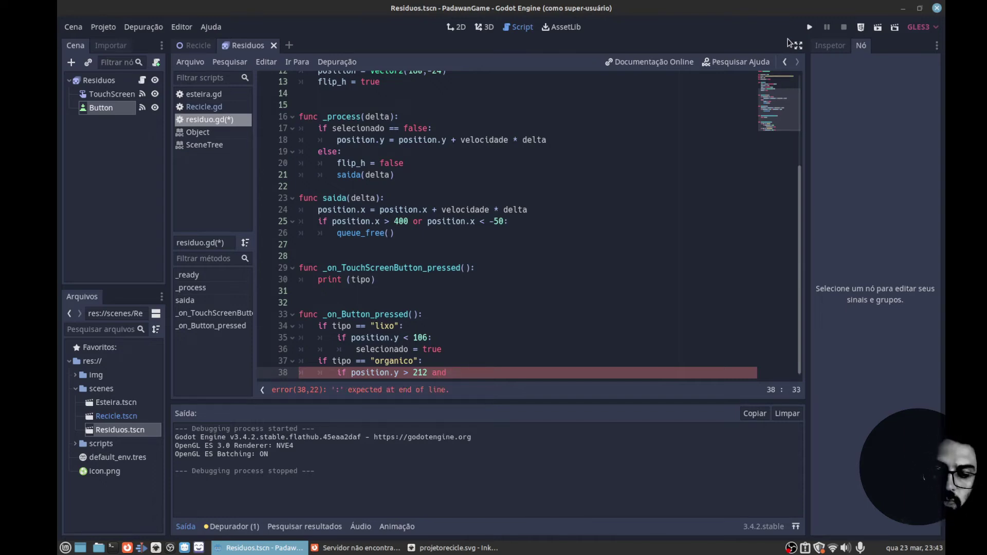
text(posi)
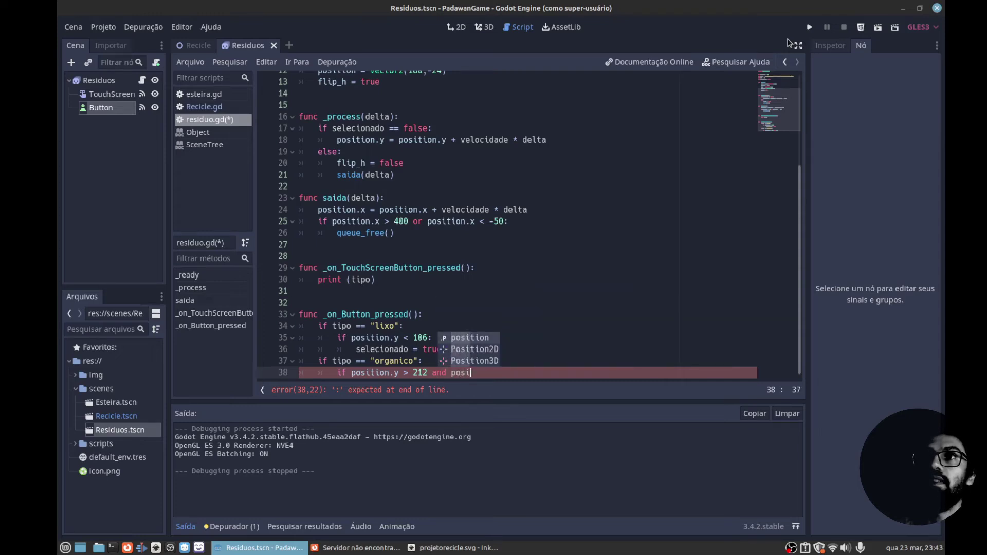
key(Return)
text(.y )
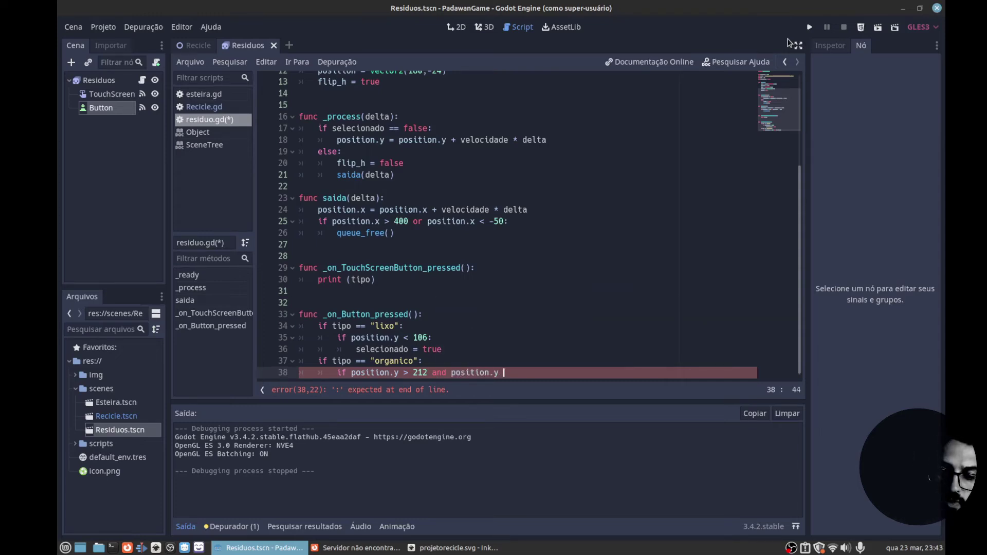
text(< )
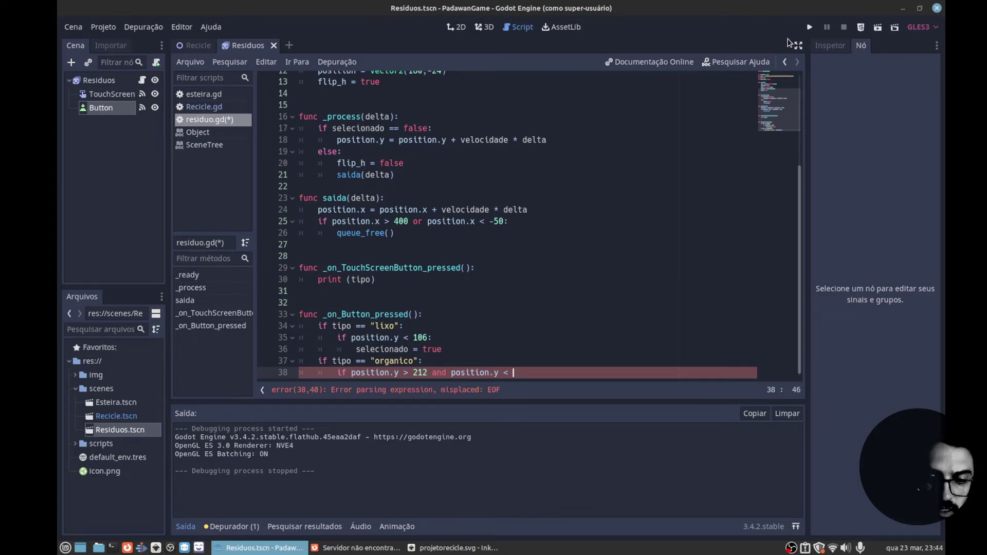
text(31)
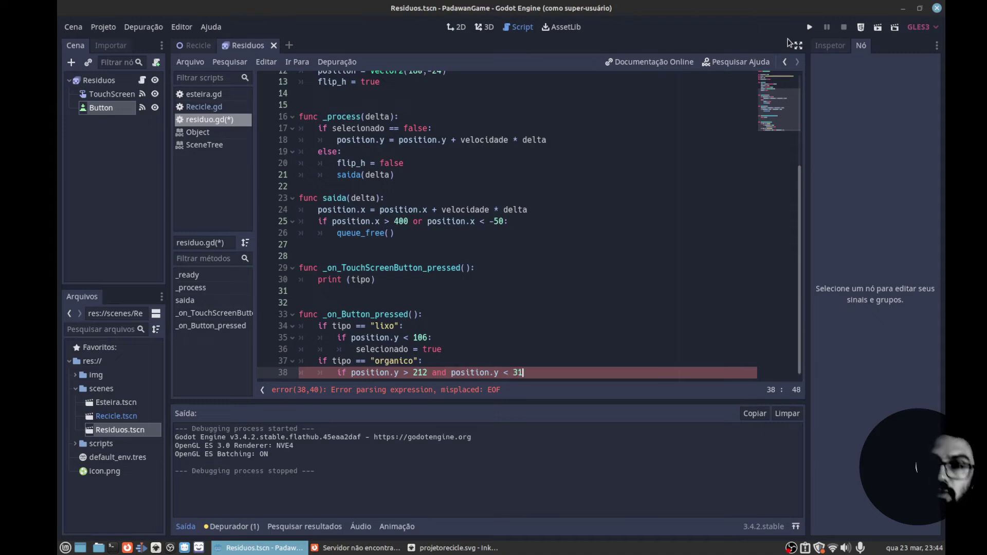
text(8:)
key(Return)
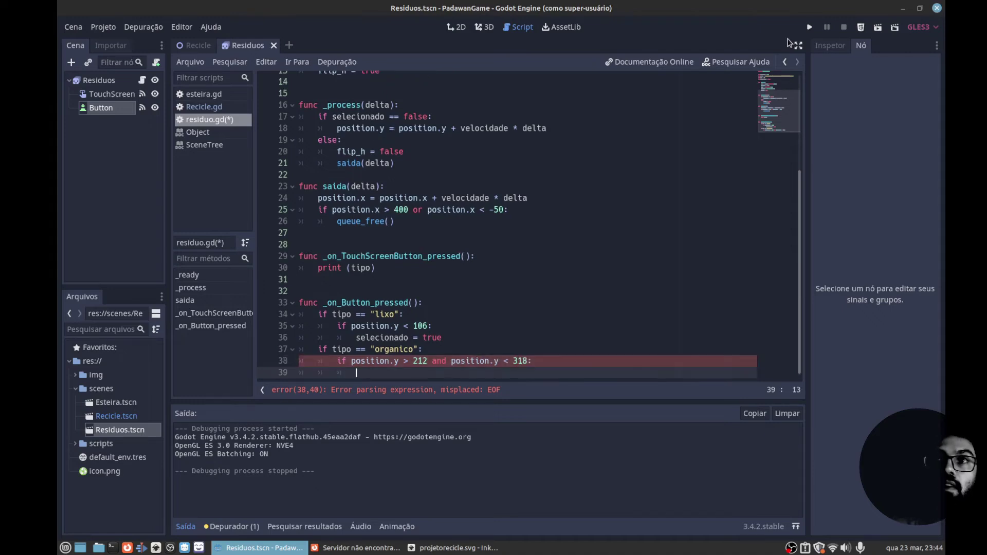
Copy 'selecionado = true' from line 36 into the new branch on line 39.
key(Up)
key(Up)
key(Up)
key(shift+Right)
key(shift+Right)
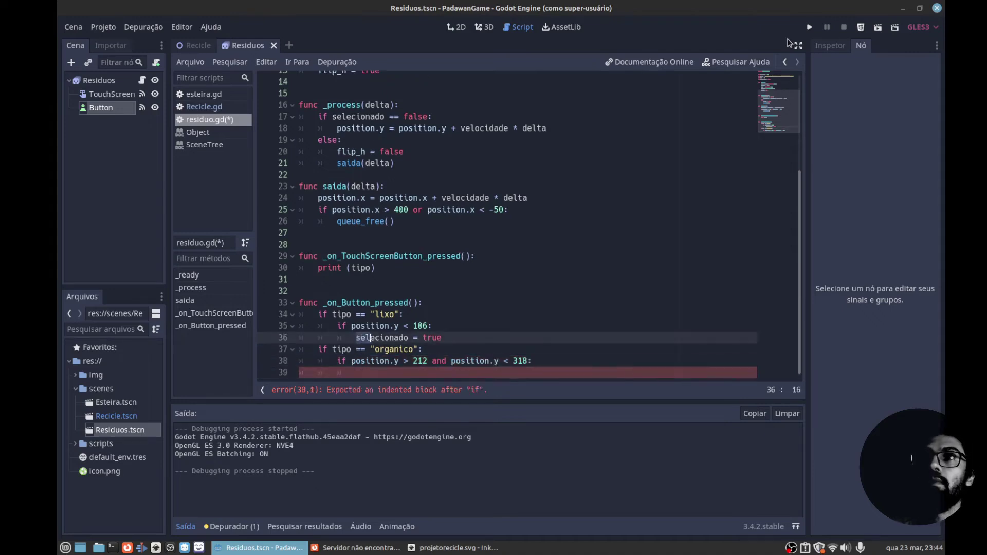
key(shift+Right)
key(shift+Right)
key(shift+Right)
key(ctrl+c)
key(Down)
key(Down)
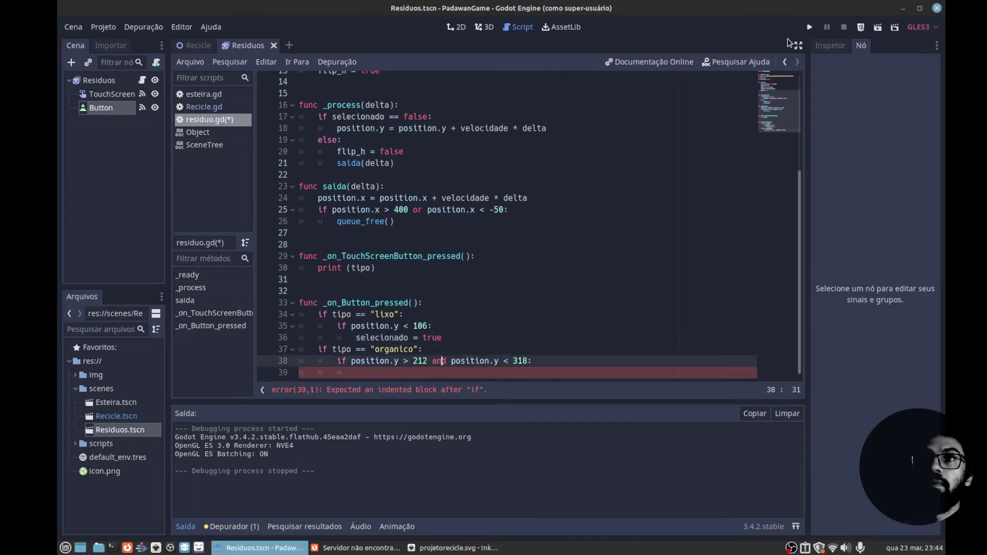
key(Down)
key(ctrl+v)
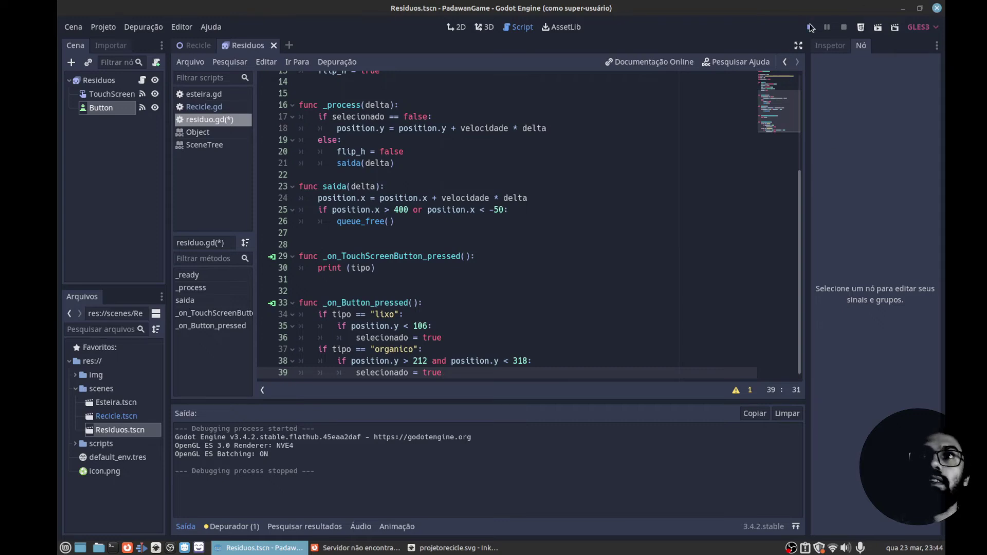
Highlight the 212 and 318 bounds to review the condition.
double_click(417, 360)
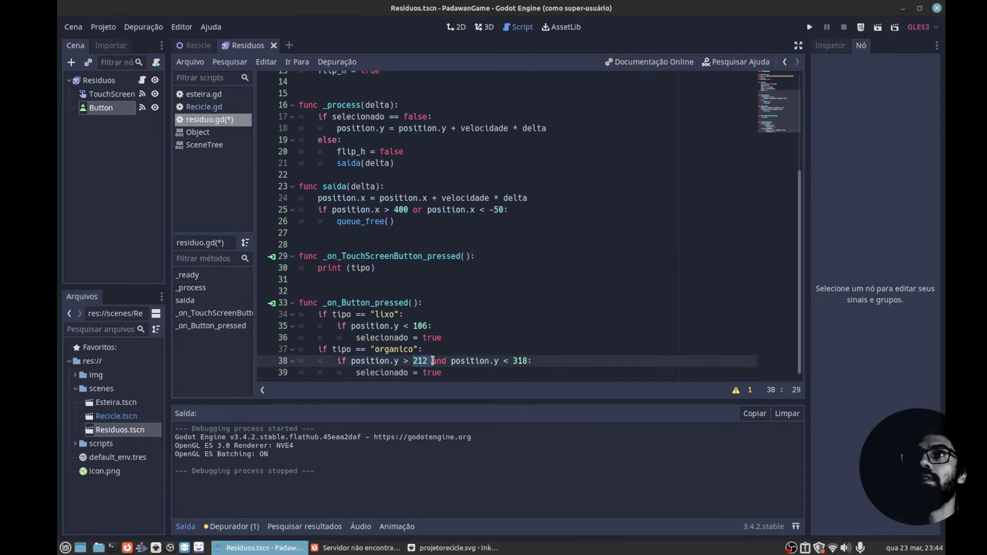
double_click(515, 361)
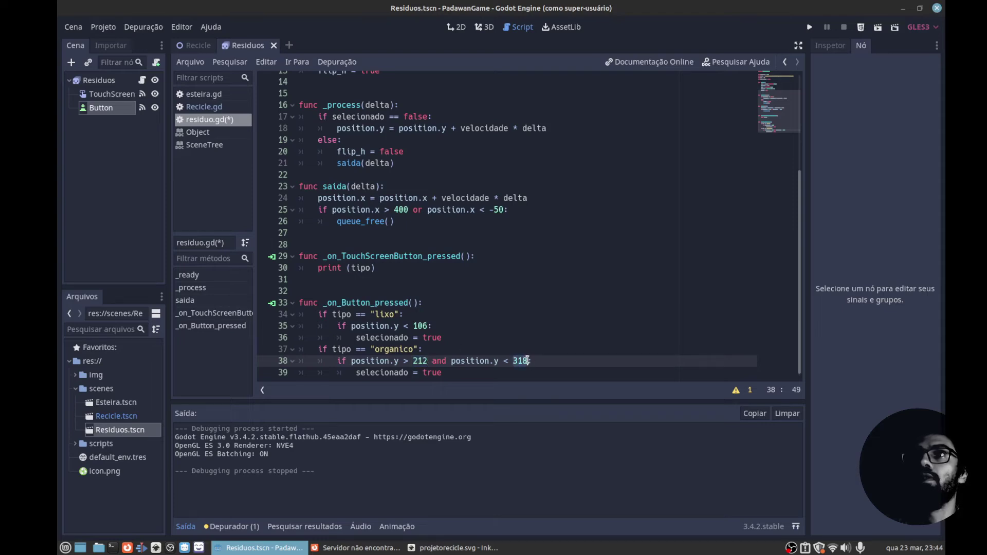
double_click(434, 361)
click(520, 361)
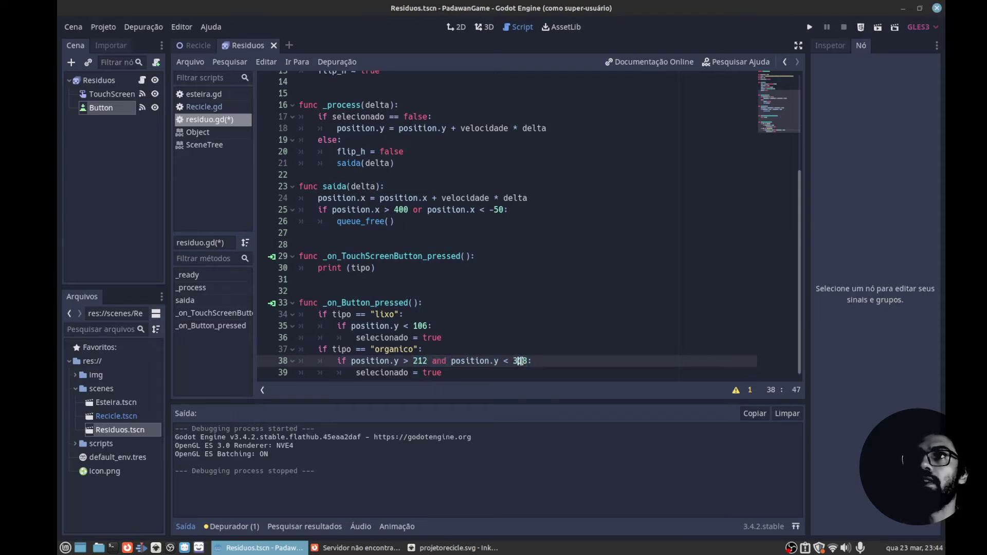
click(472, 371)
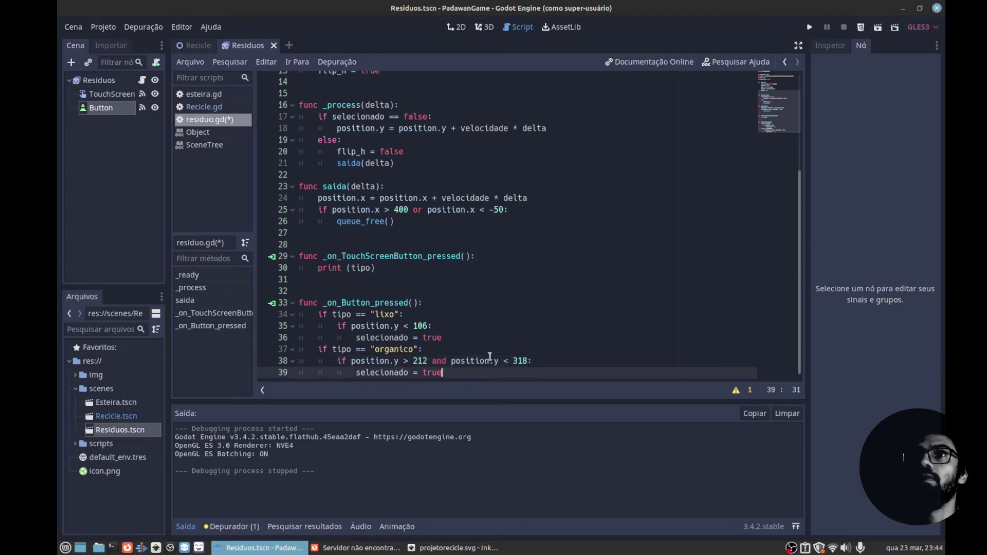
Run the game, pick the flower, strawberry, hibiscus, watermelon and poop items, then stop with F8.
click(810, 28)
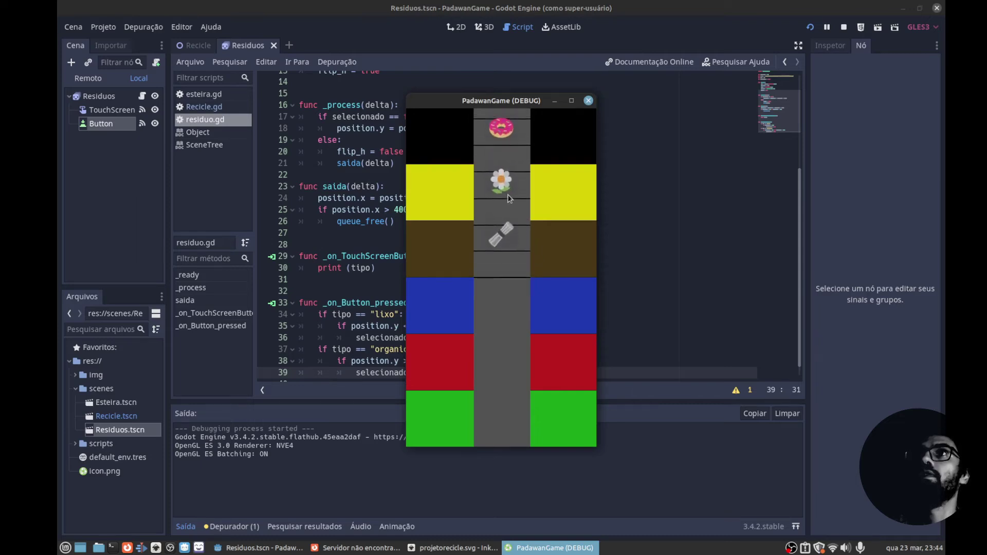
click(507, 251)
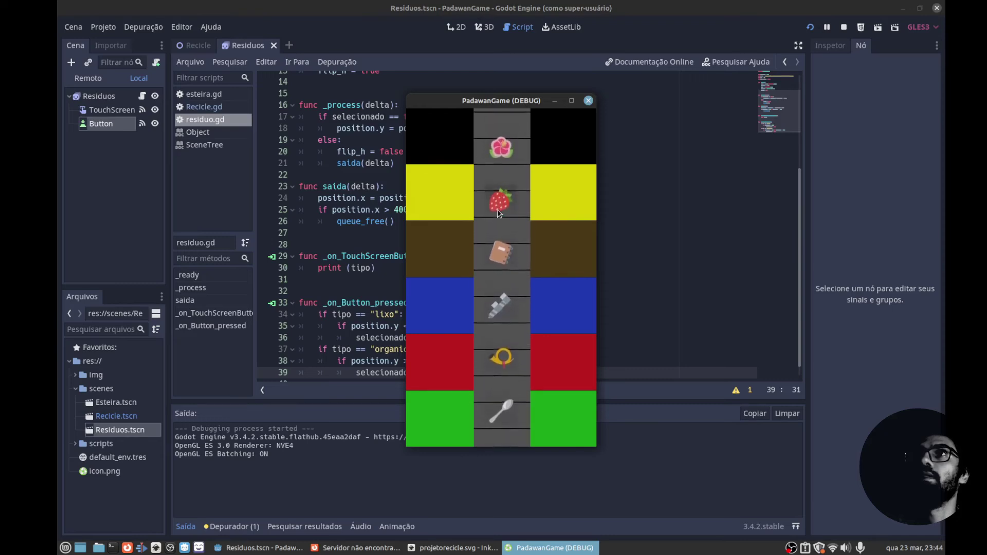
click(496, 229)
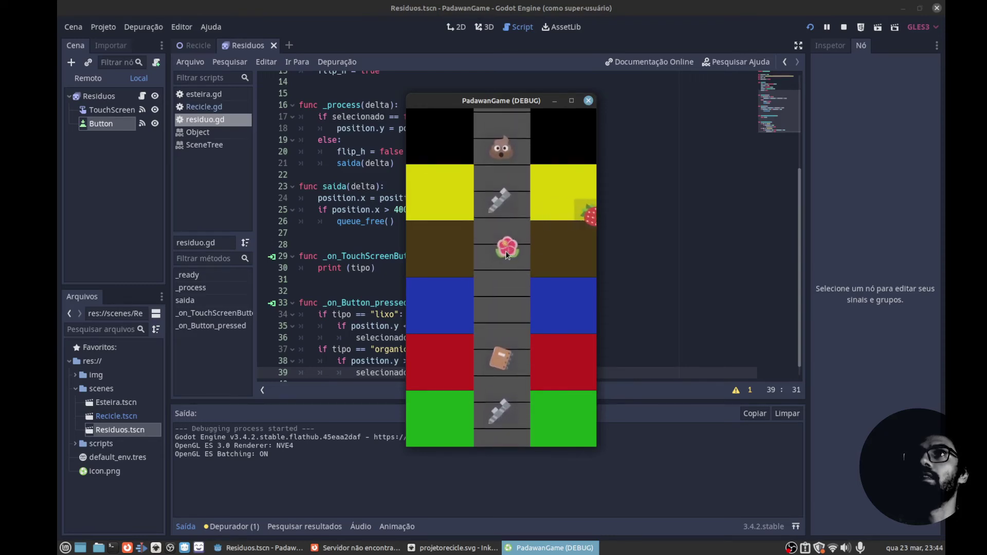
click(505, 252)
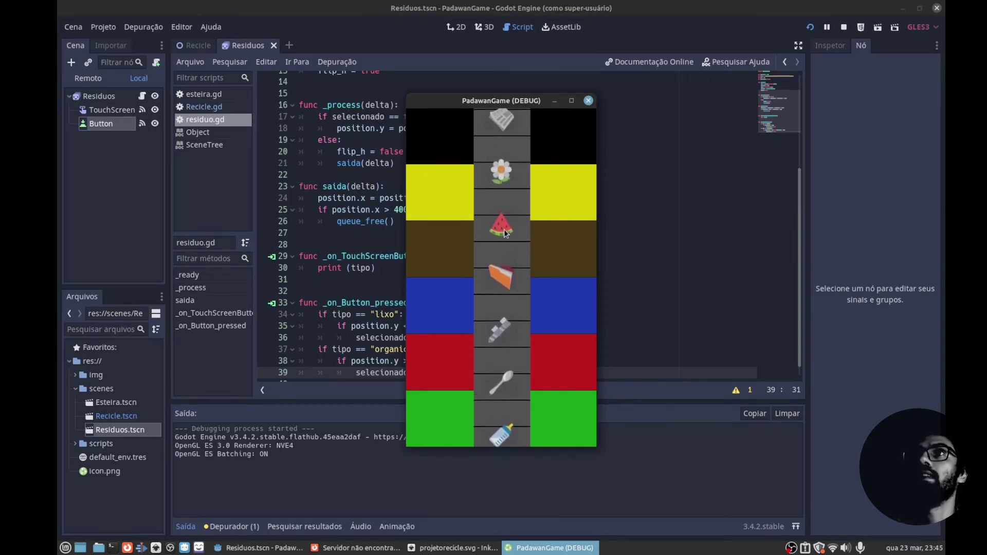
click(504, 229)
click(501, 226)
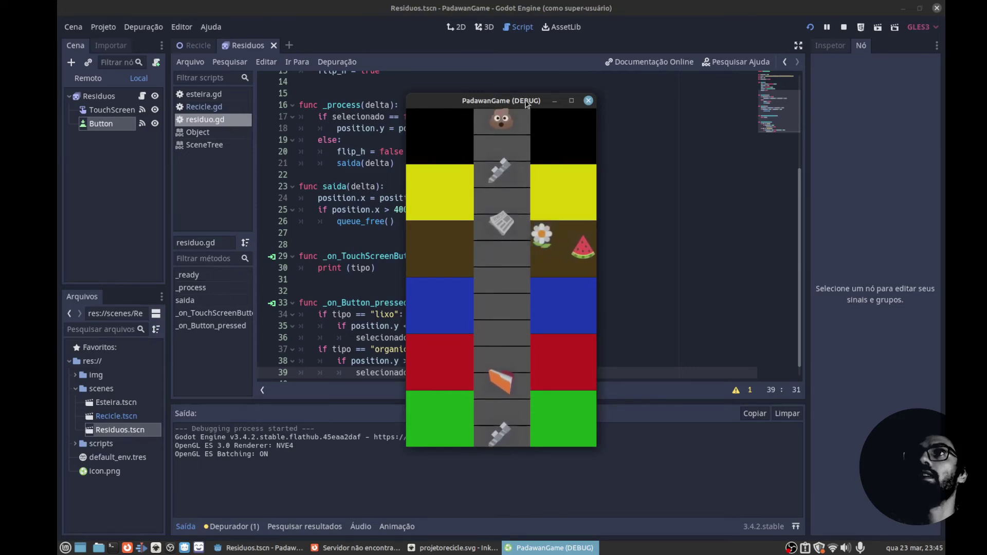
click(512, 155)
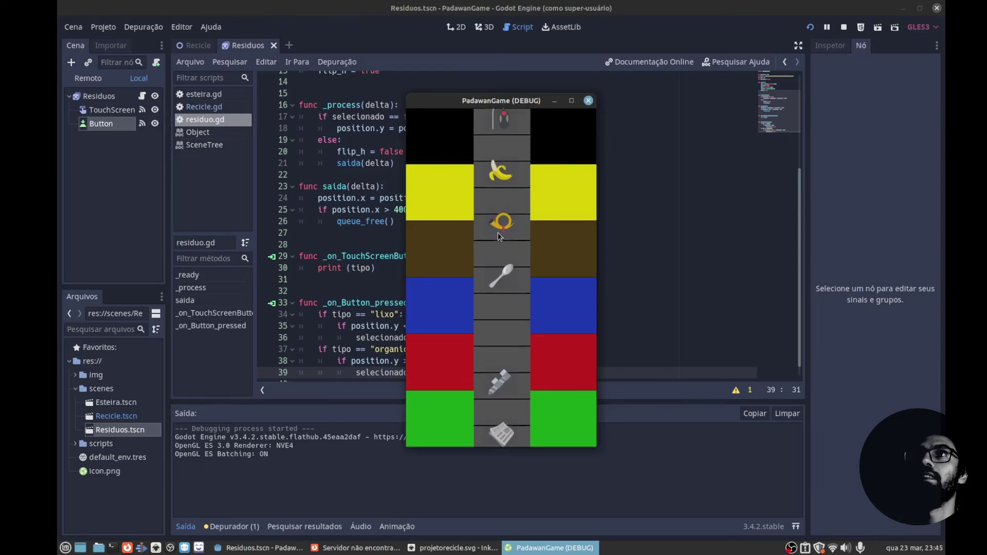
key(F8)
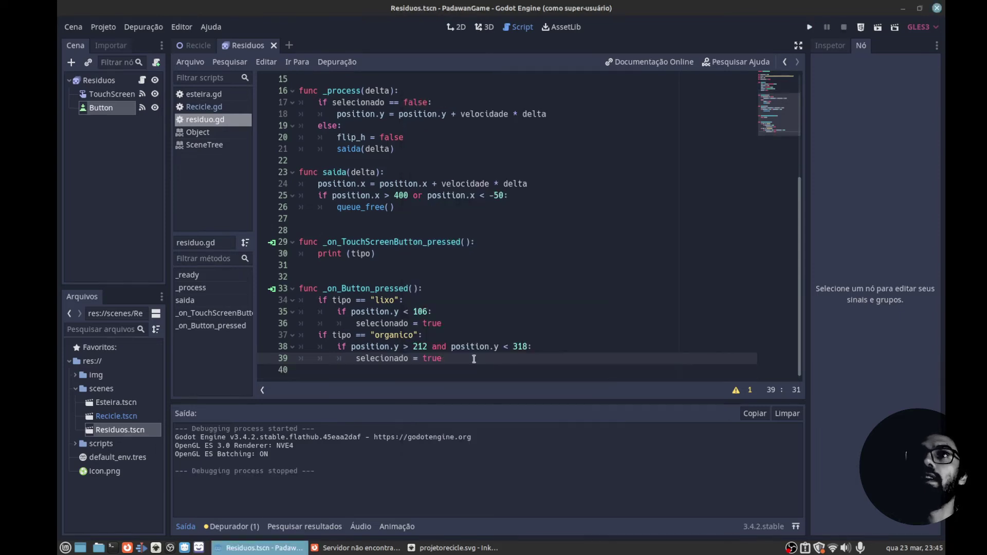
Duplicate the organico branch on lines 37–39 below itself.
drag(473, 358, 299, 335)
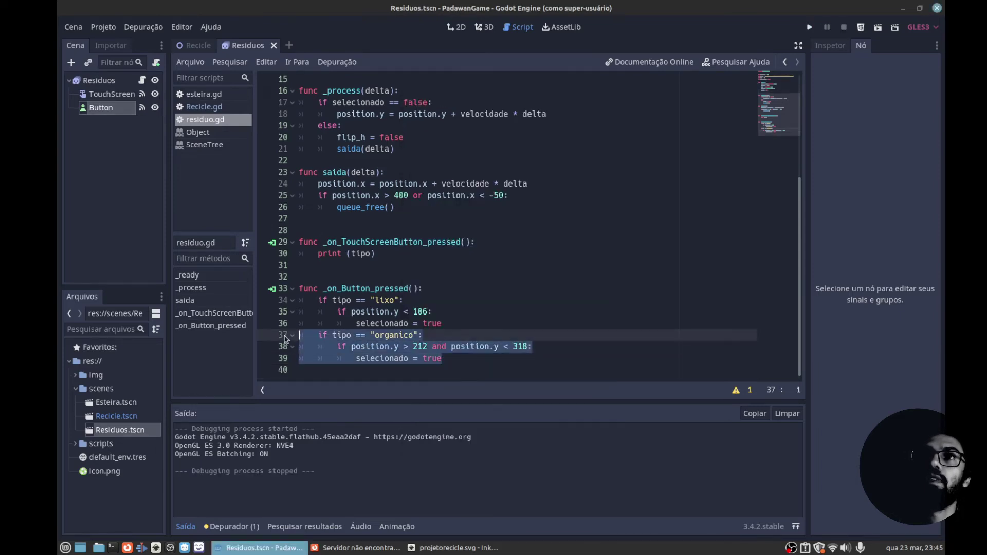
key(ctrl+c)
click(396, 368)
key(ctrl+v)
key(ctrl+v)
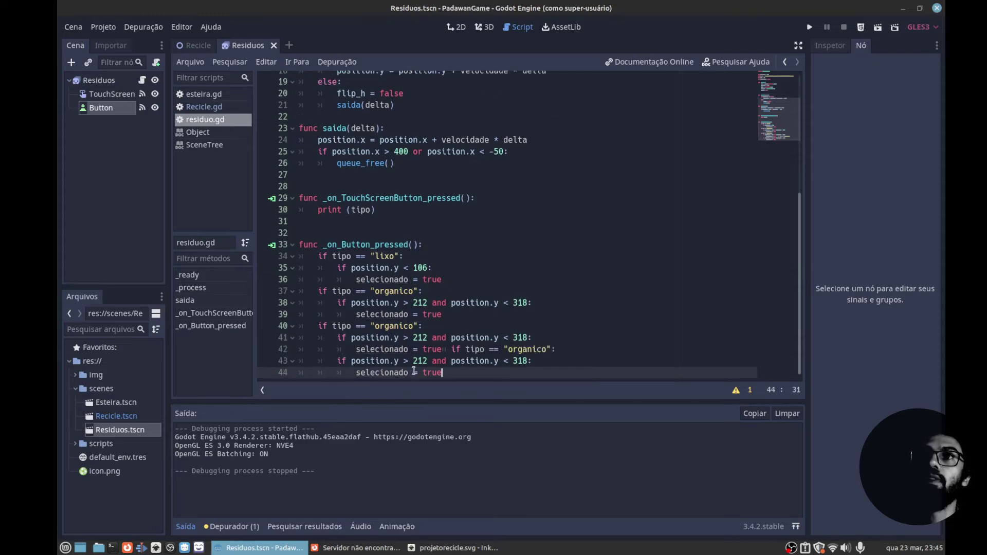
key(ctrl+z)
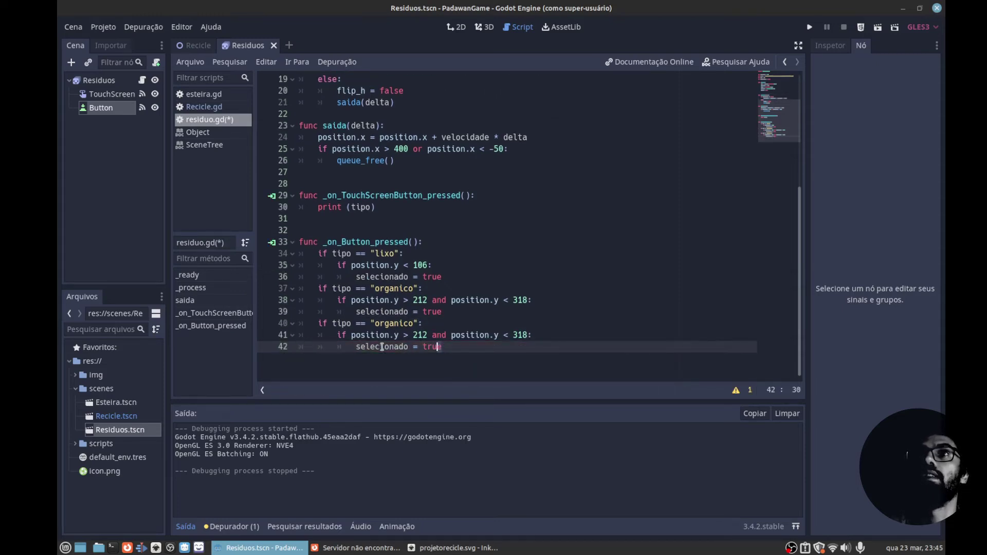
Paste further copies of the organico block after line 42.
key(End)
key(shift+Home)
key(shift+Home)
key(shift+Up)
key(shift+Left)
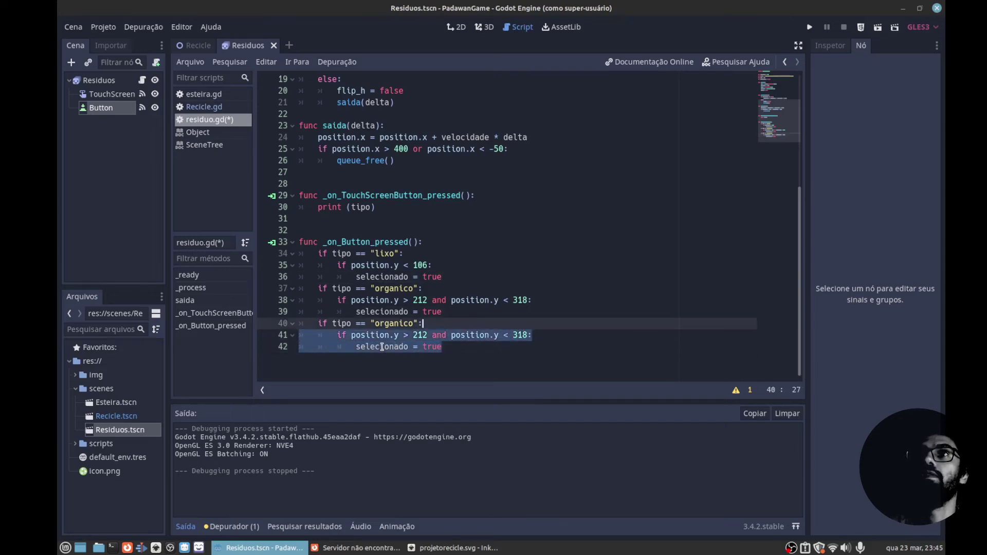
key(shift+Left)
key(shift+Left)
key(shift+Left)
key(shift+Left)
key(shift+Left)
key(shift+Left)
key(shift+Left)
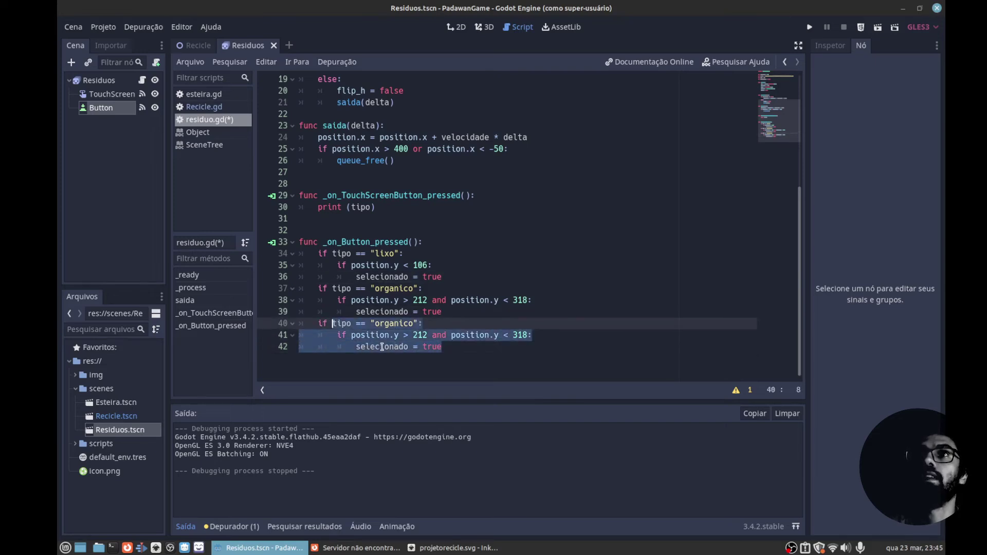
key(shift+Home)
key(shift+Home)
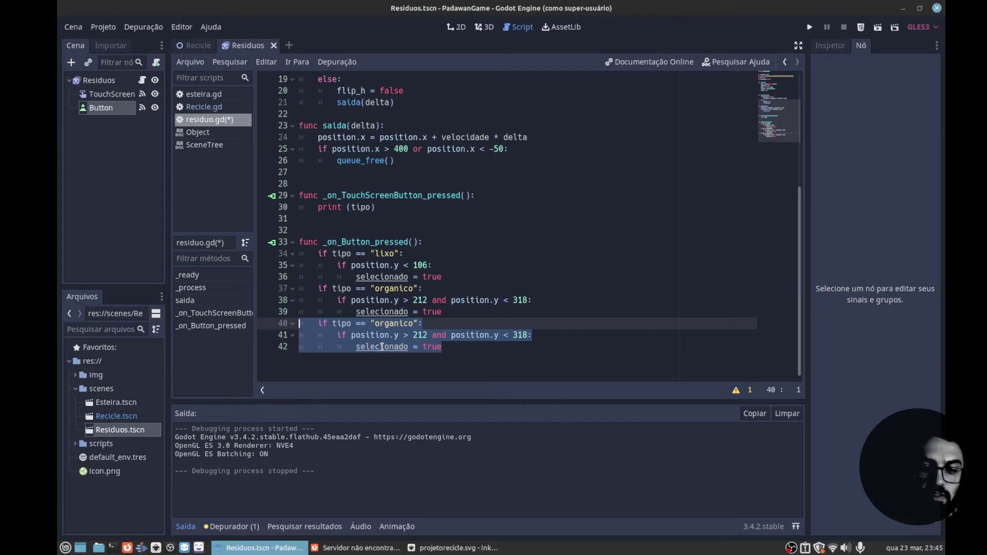
key(ctrl+End)
key(Return)
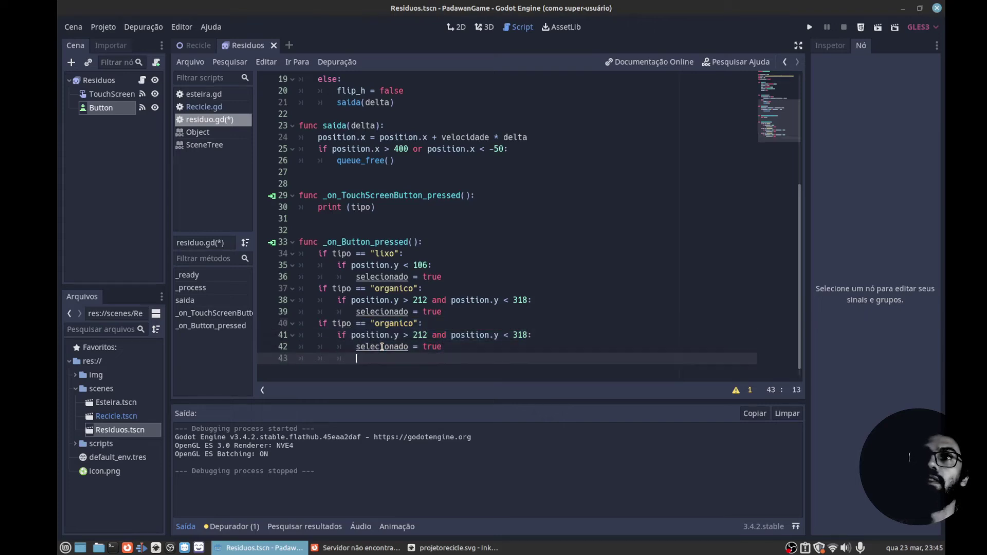
key(ctrl+v)
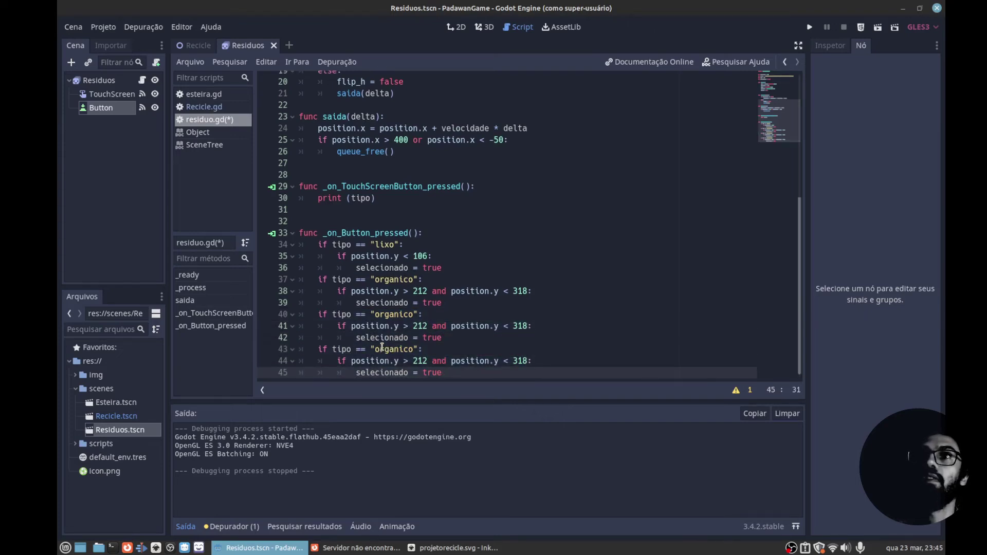
scroll(382, 348, down, 1)
key(ctrl+v)
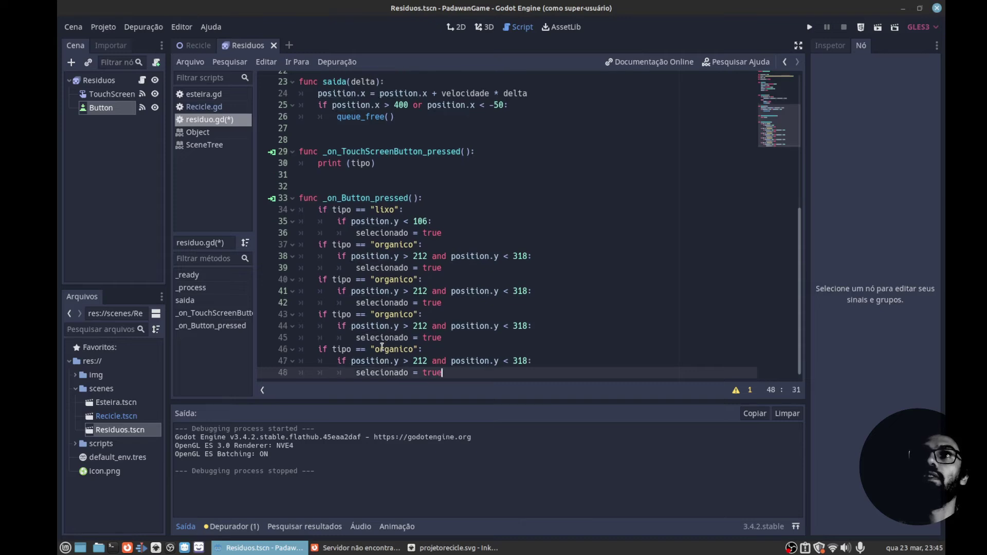
Try renaming line 40's type to metal, then undo that change.
key(Up)
key(Up)
key(Up)
key(Up)
key(Up)
key(Up)
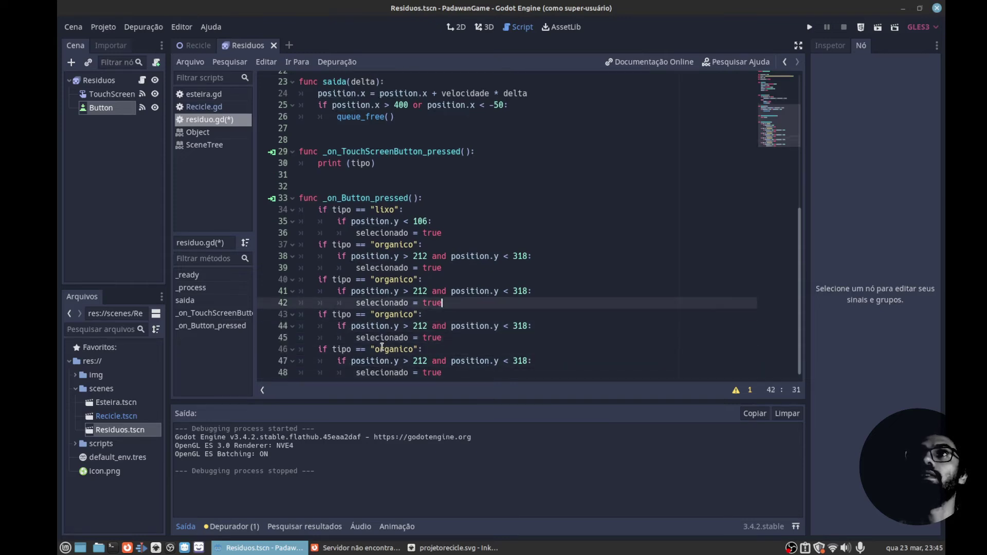
key(Up)
key(Up)
key(Down)
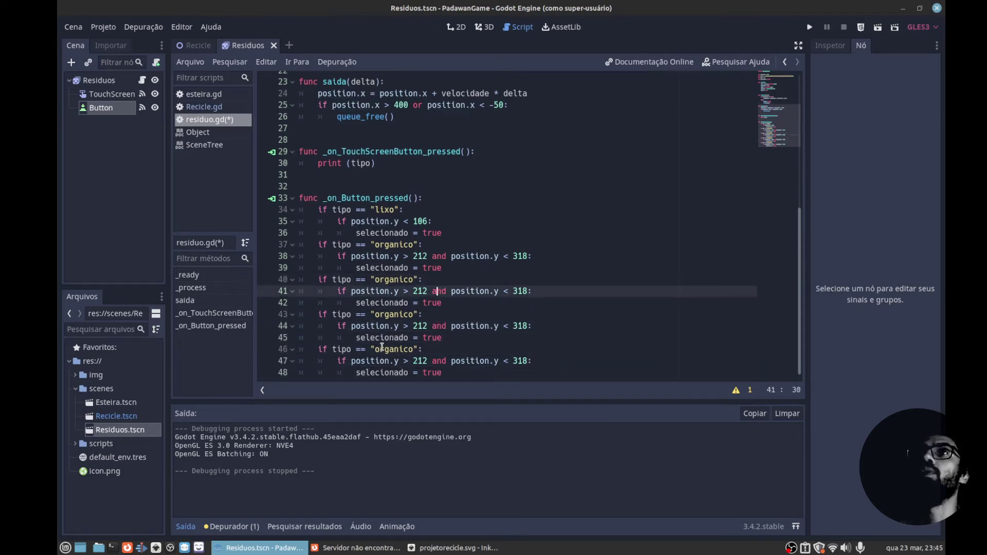
key(Up)
key(Left)
key(Left)
key(BackSpace)
key(BackSpace)
key(BackSpace)
key(BackSpace)
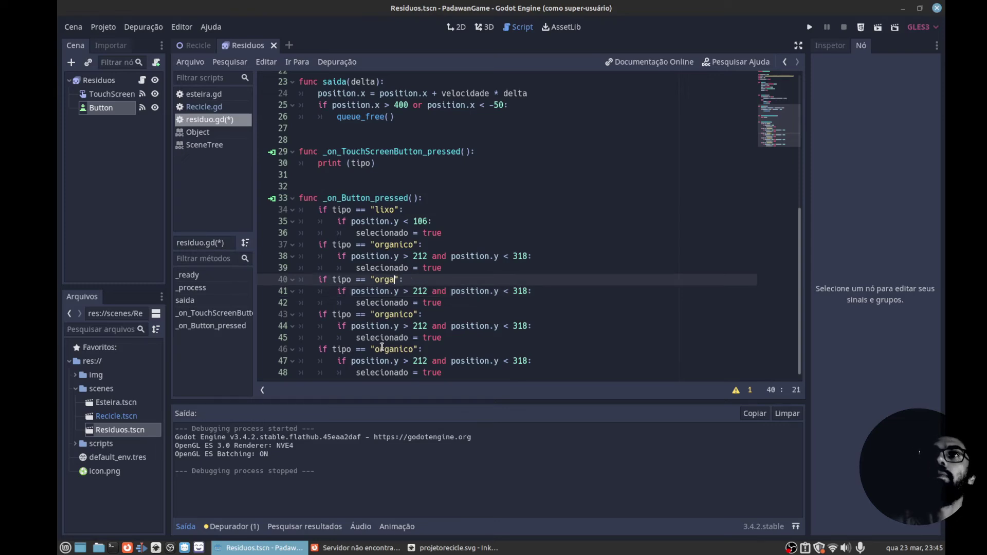
key(BackSpace)
key(BackSpace)
key(BackSpace)
text(met)
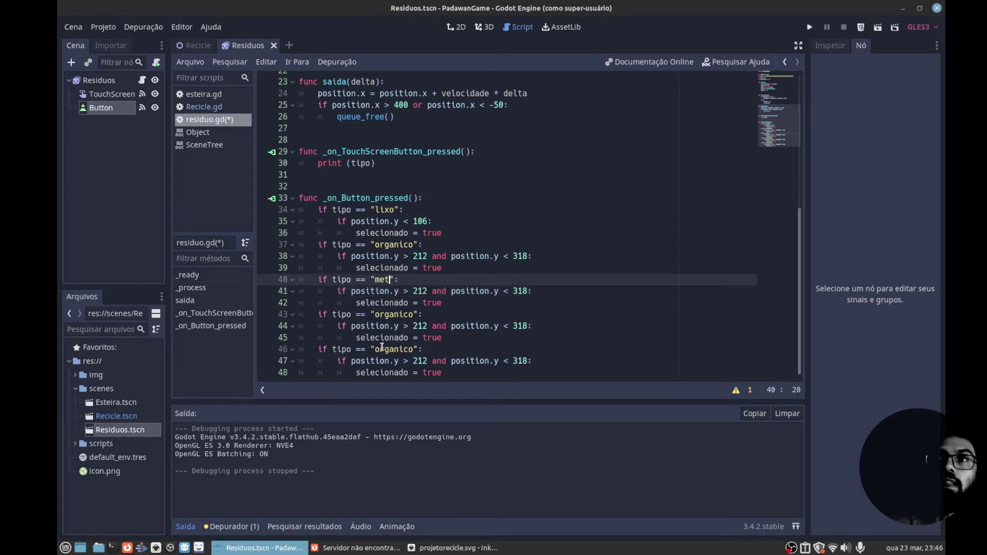
text(al)
key(Down)
key(Right)
key(Right)
key(Right)
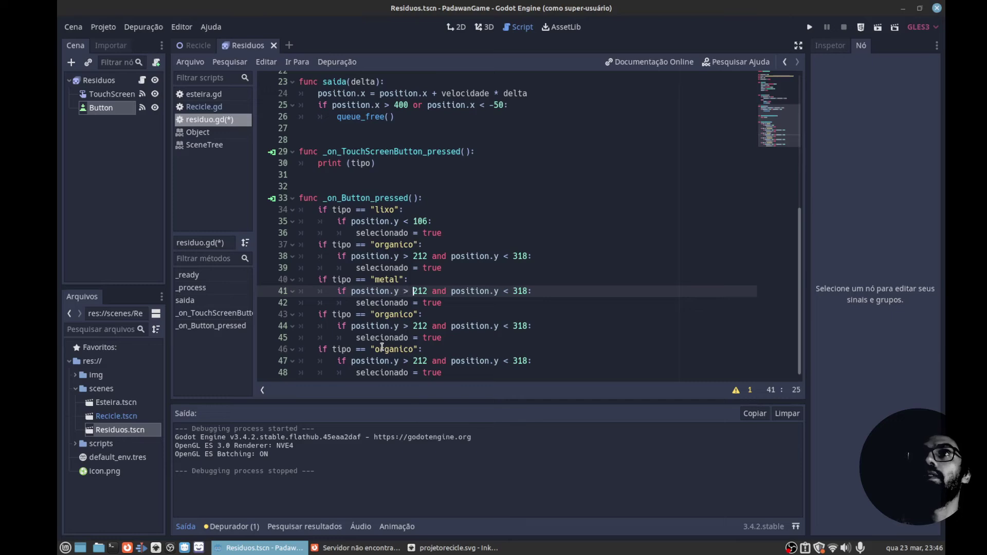
key(ctrl+z)
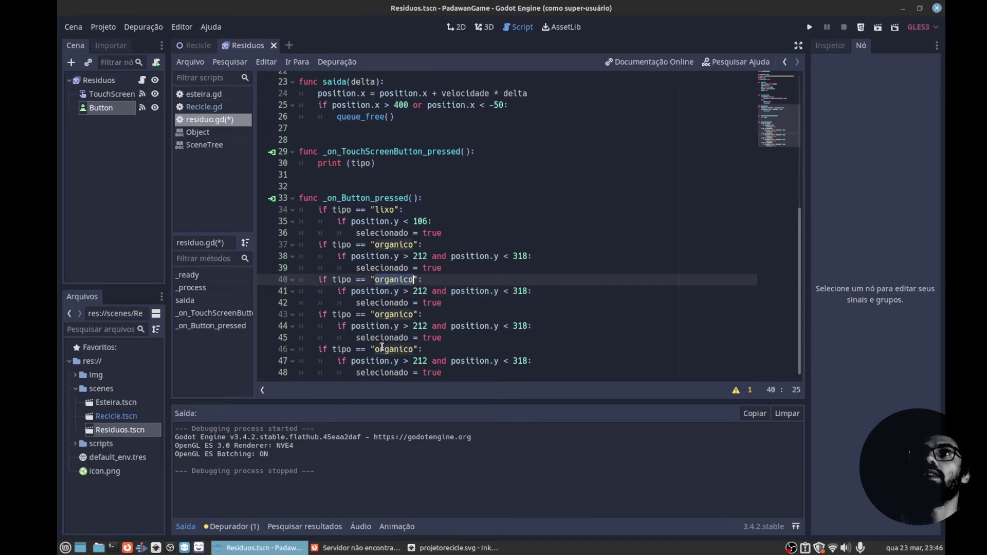
Turn the first branch into a metal check with bounds 106 and 106*2.
key(Up)
key(Up)
key(Up)
key(BackSpace)
key(BackSpace)
key(BackSpace)
key(BackSpace)
key(BackSpace)
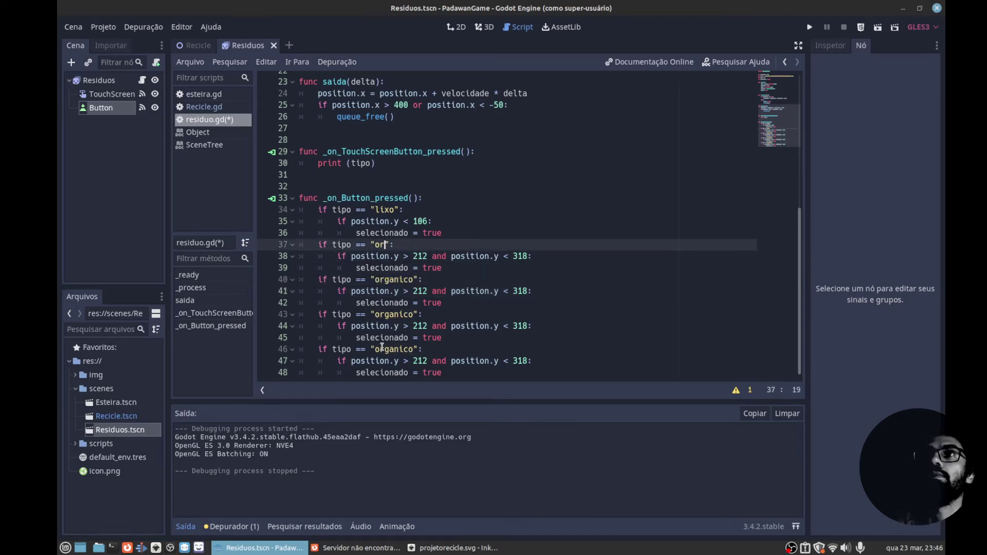
key(BackSpace)
key(BackSpace)
key(BackSpace)
text(metal)
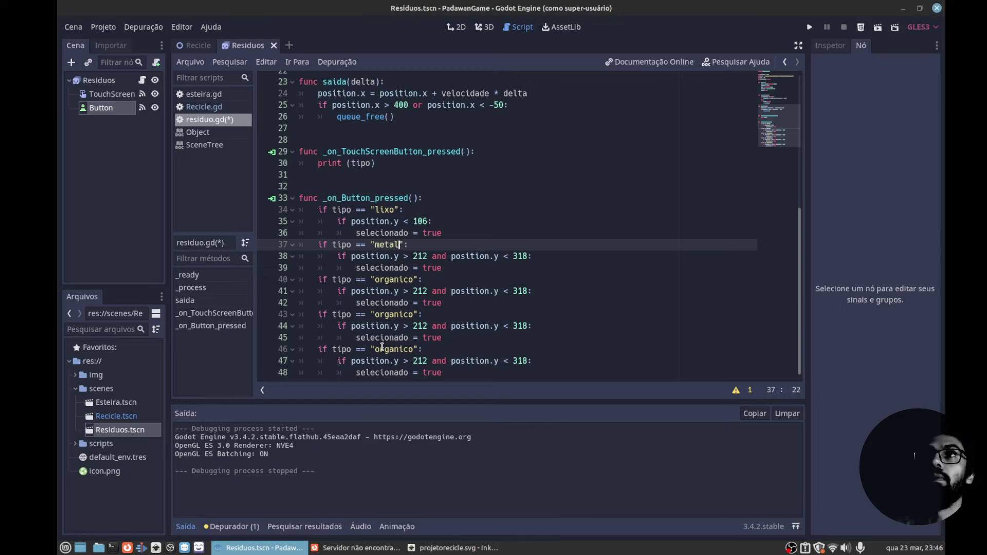
key(Down)
key(Delete)
key(Delete)
key(Delete)
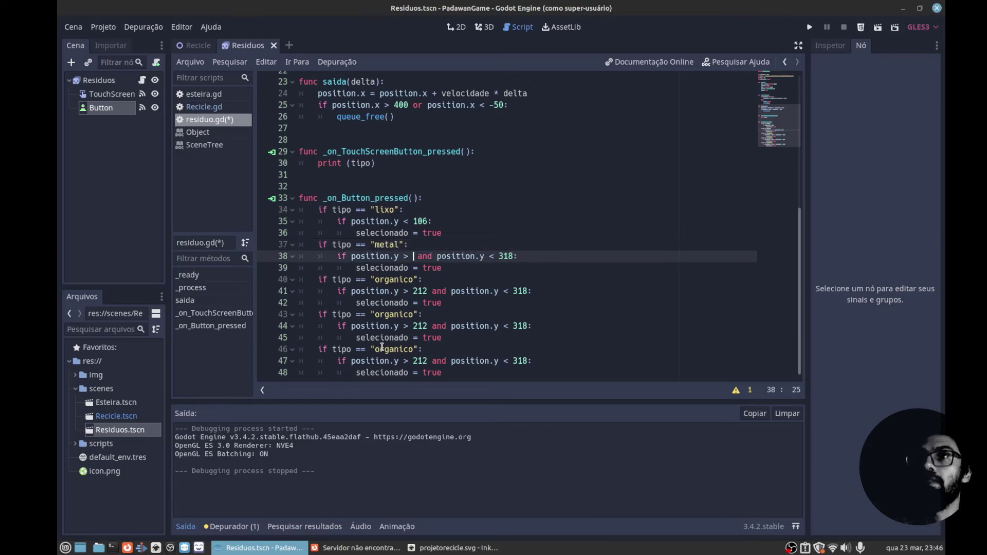
text(106)
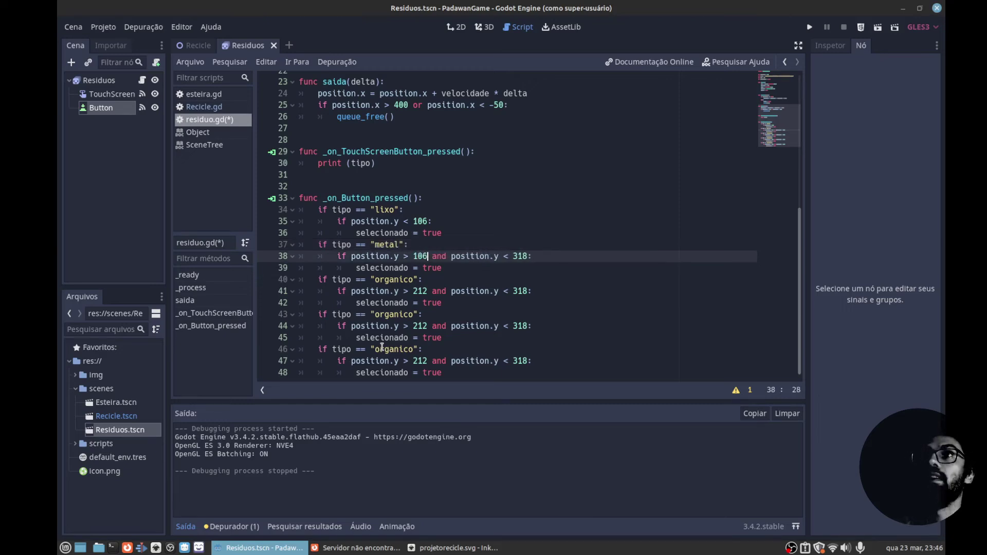
key(Right)
key(Right)
key(Right)
key(Right)
key(shift+Right)
key(shift+Right)
key(shift+Right)
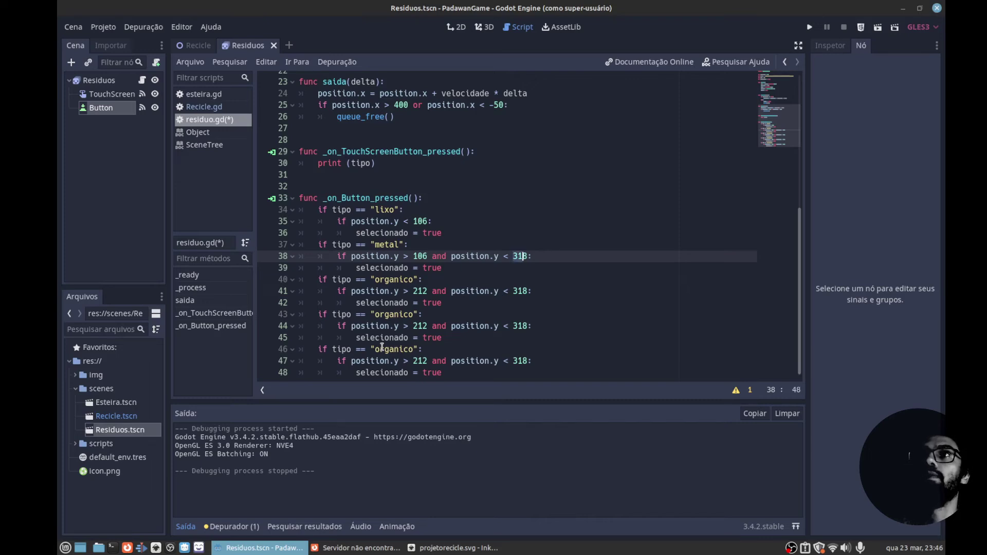
text(1)
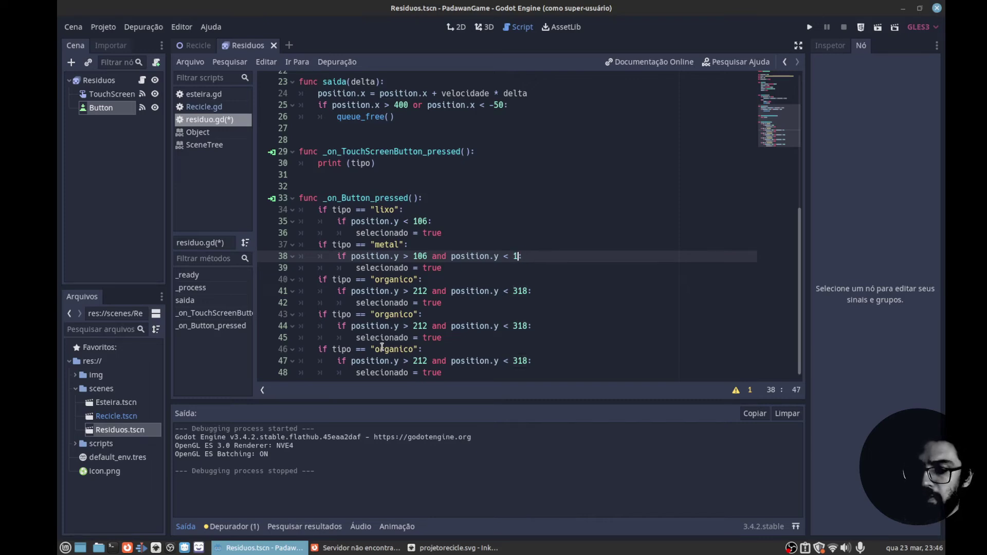
text(06*)
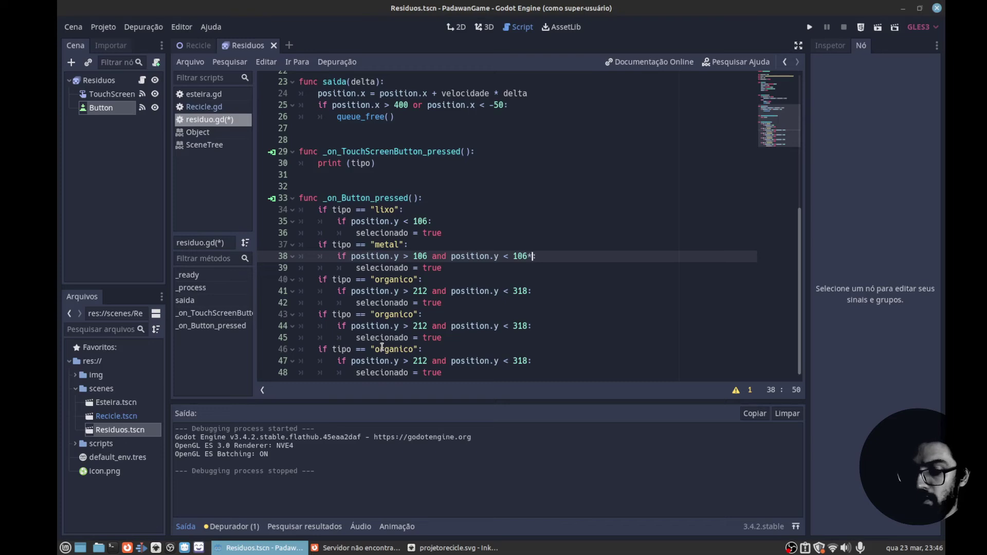
text(2)
Set line 41's organico bounds to 106*2 and 106*3.
key(Down)
key(Down)
key(Down)
key(Down)
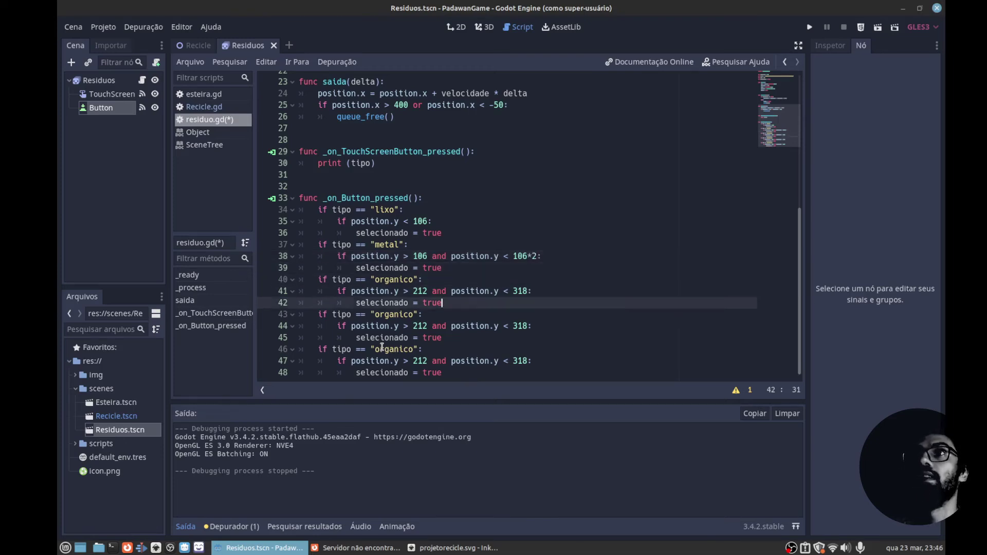
key(Up)
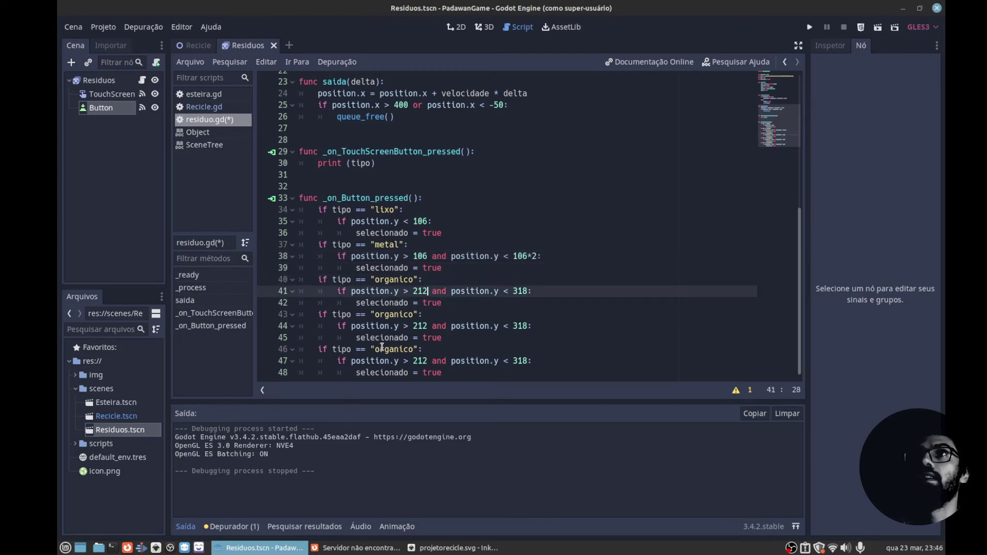
key(Left)
key(Left)
key(Left)
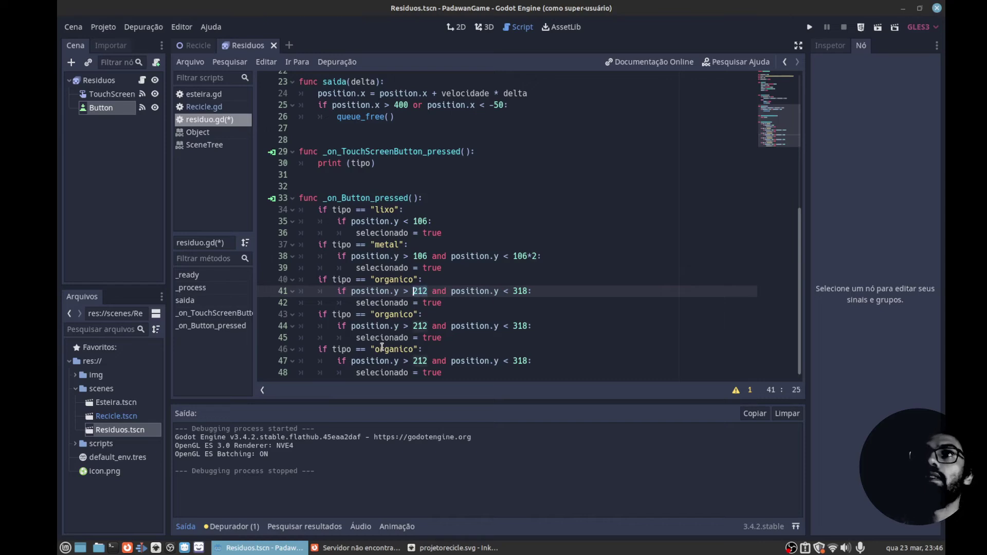
text(10)
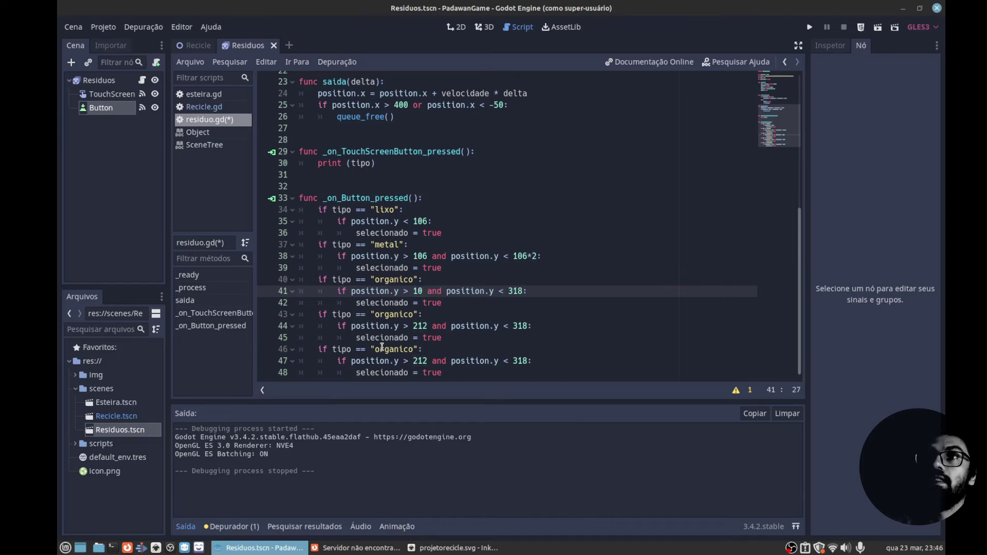
text(6)
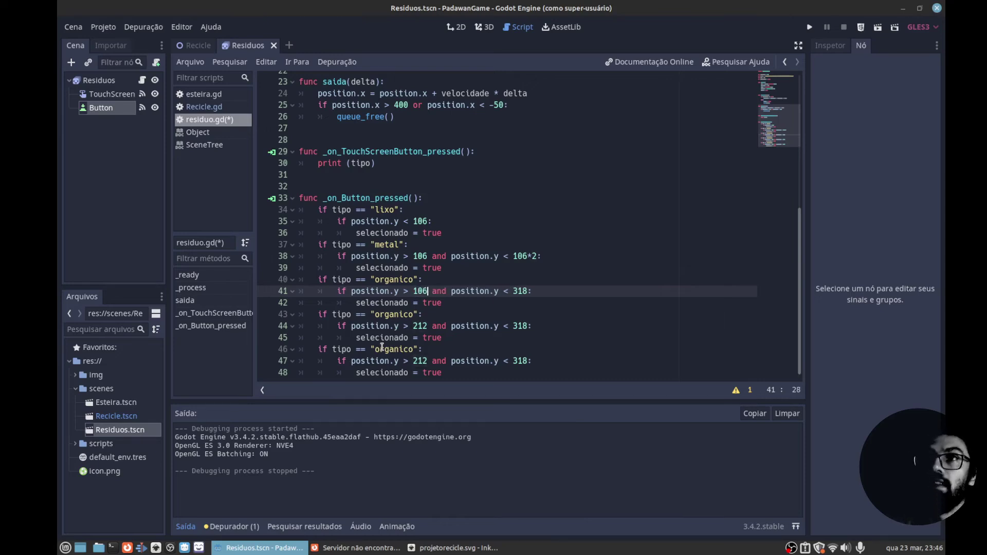
text(*2)
key(BackSpace)
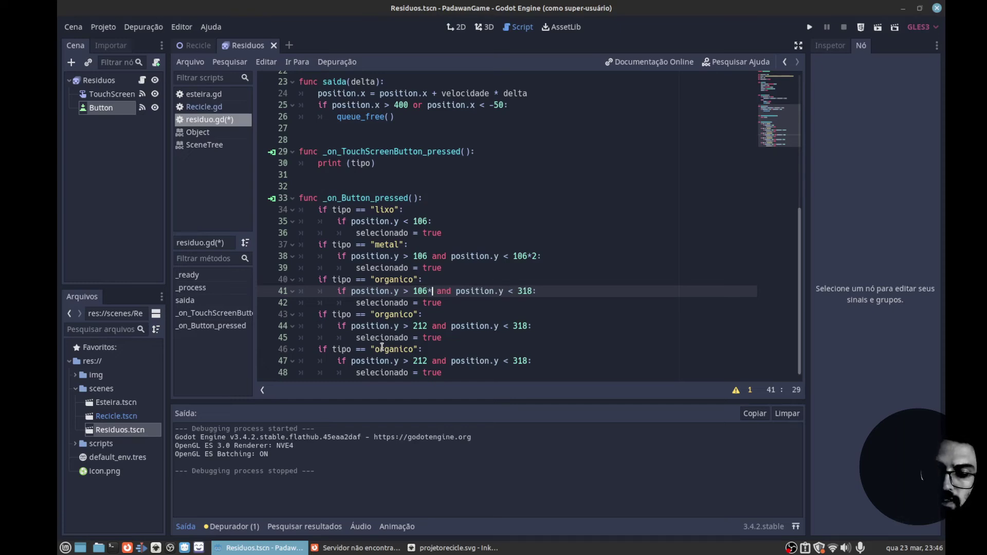
text(2)
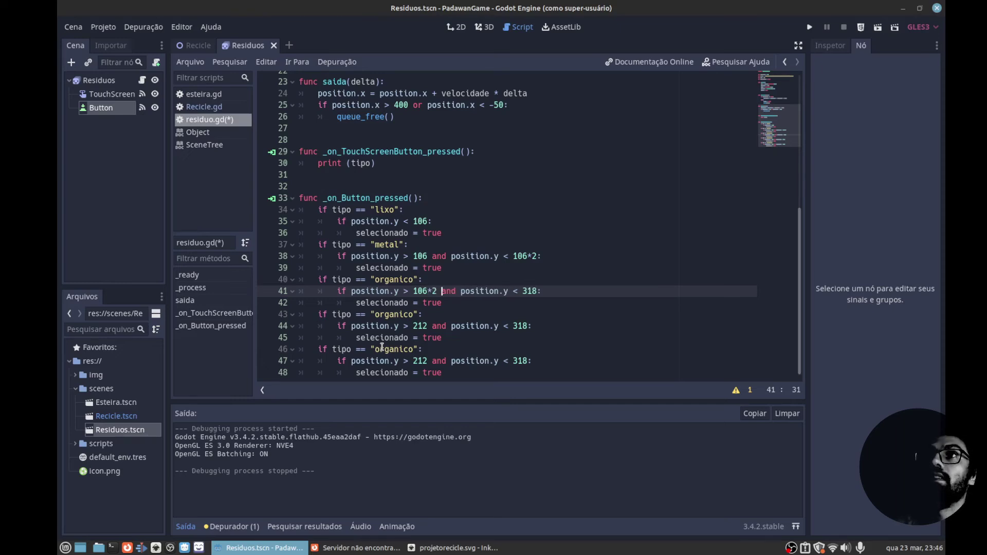
key(Right)
key(Right)
key(Right)
key(shift+Right)
key(shift+Right)
key(shift+Right)
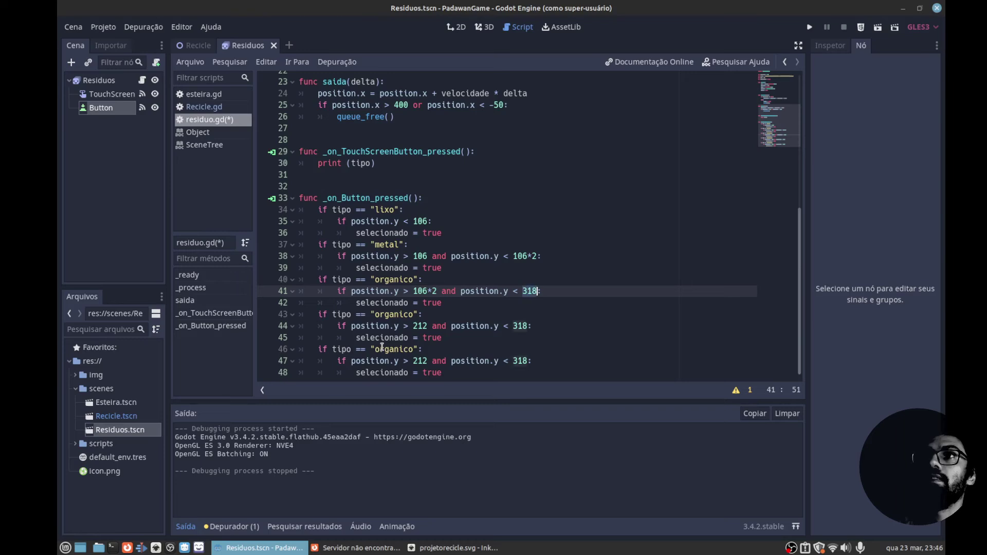
text(106*)
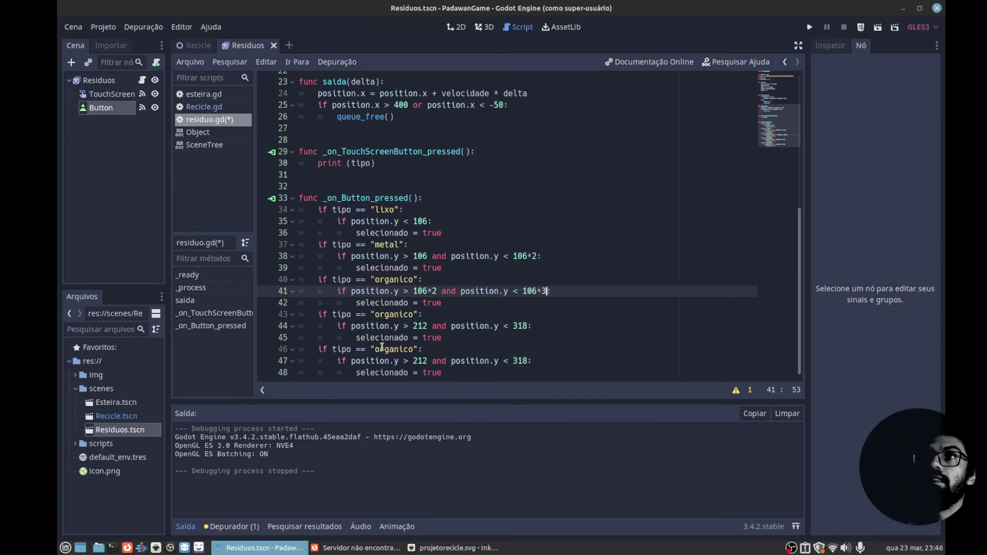
key(Down)
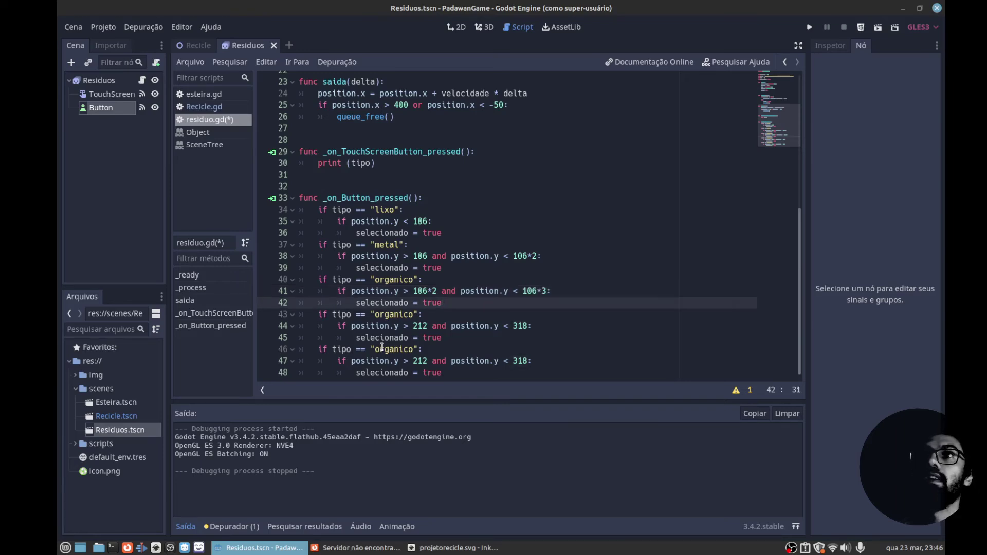
key(Down)
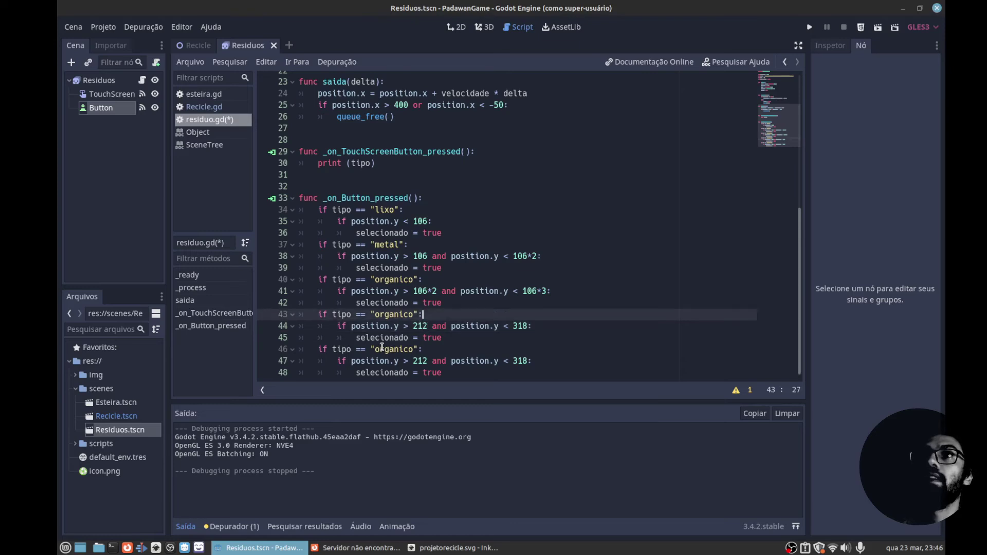
Replace the type name on line 43 with papel.
key(Left)
key(BackSpace)
key(BackSpace)
key(BackSpace)
key(BackSpace)
key(BackSpace)
key(BackSpace)
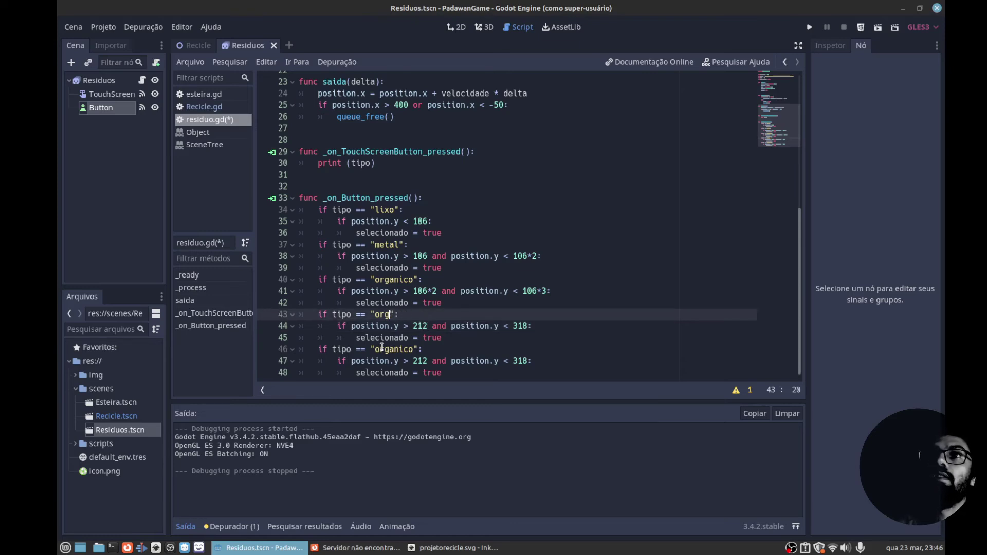
key(BackSpace)
key(BackSpace)
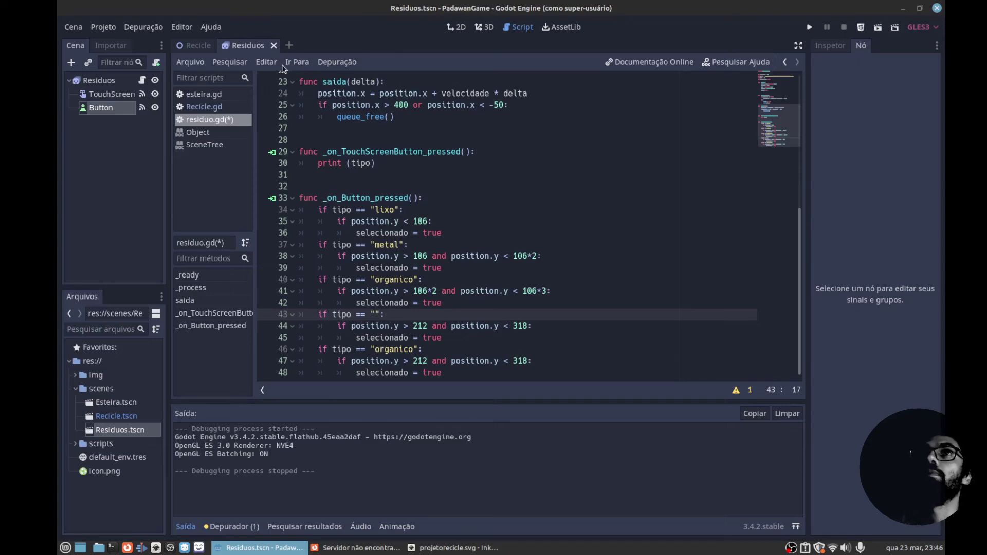
mouse_move(199, 49)
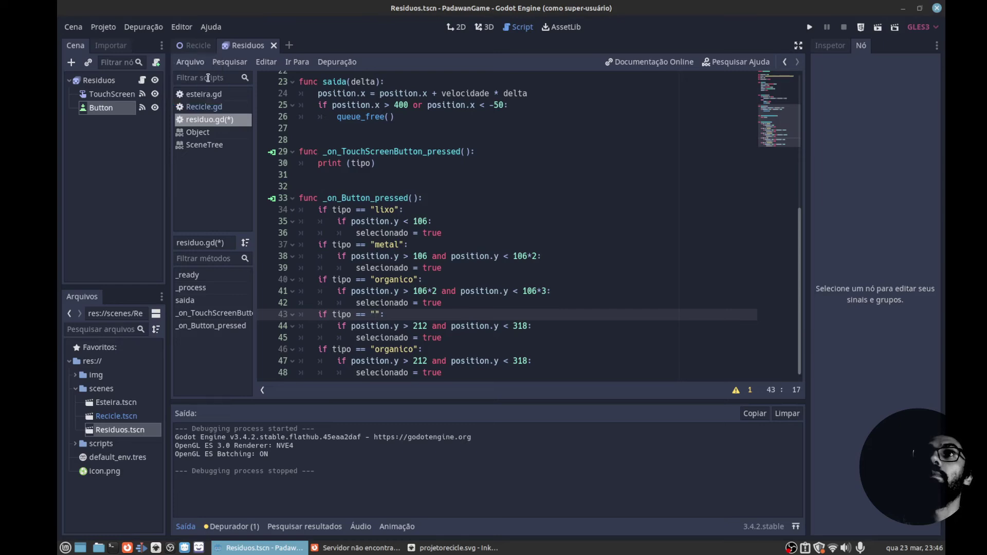
click(414, 326)
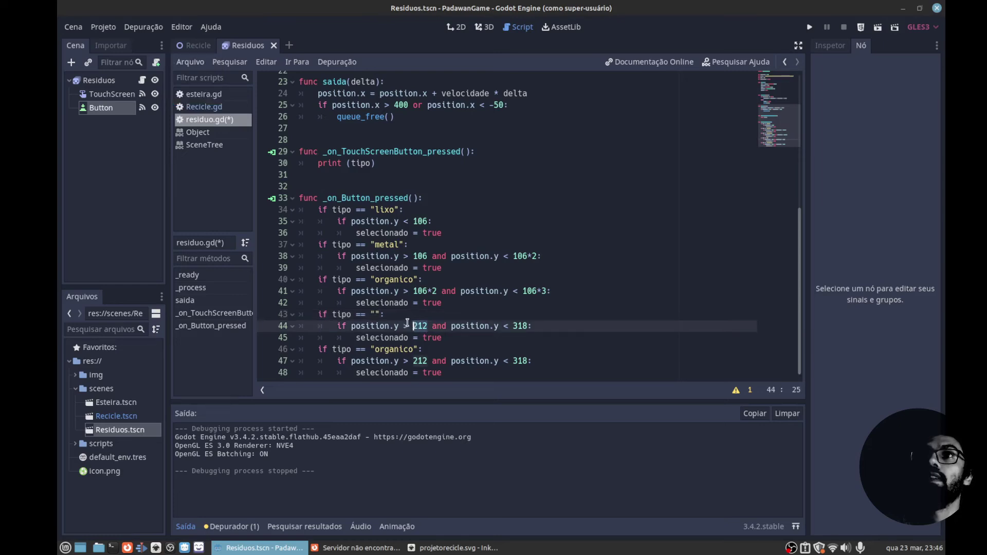
click(378, 314)
text(pape)
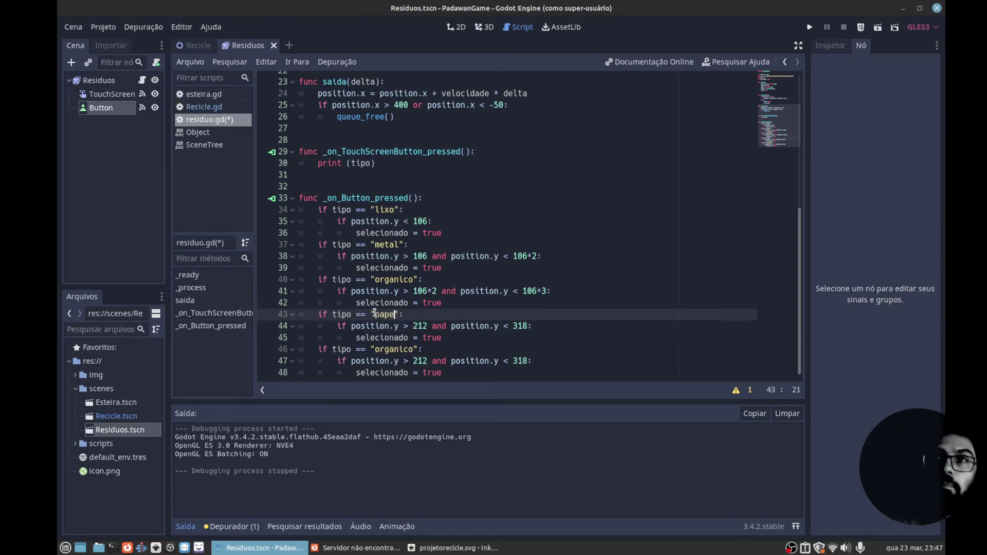
text(l)
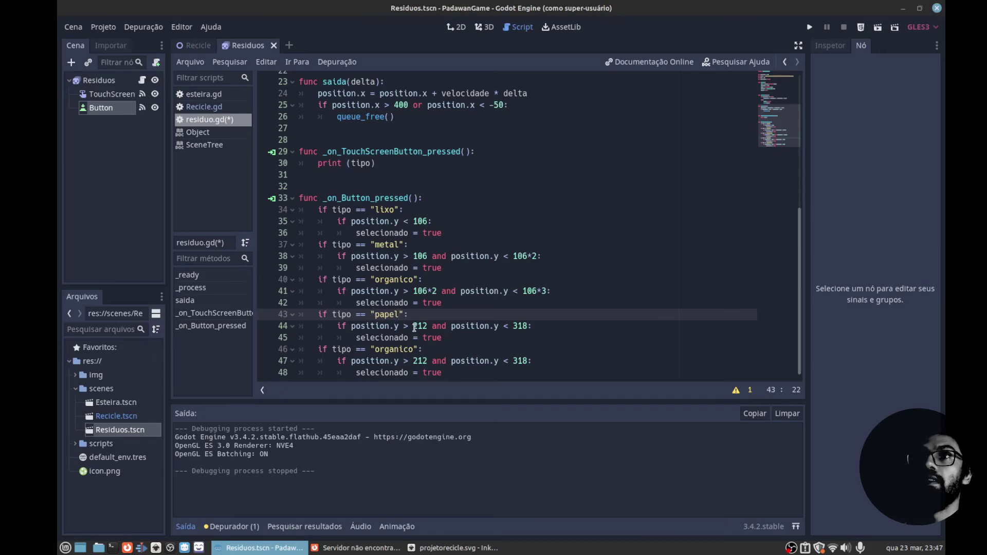
Change line 44's lower bound to 106*3 and start retyping the 318 upper bound.
click(420, 326)
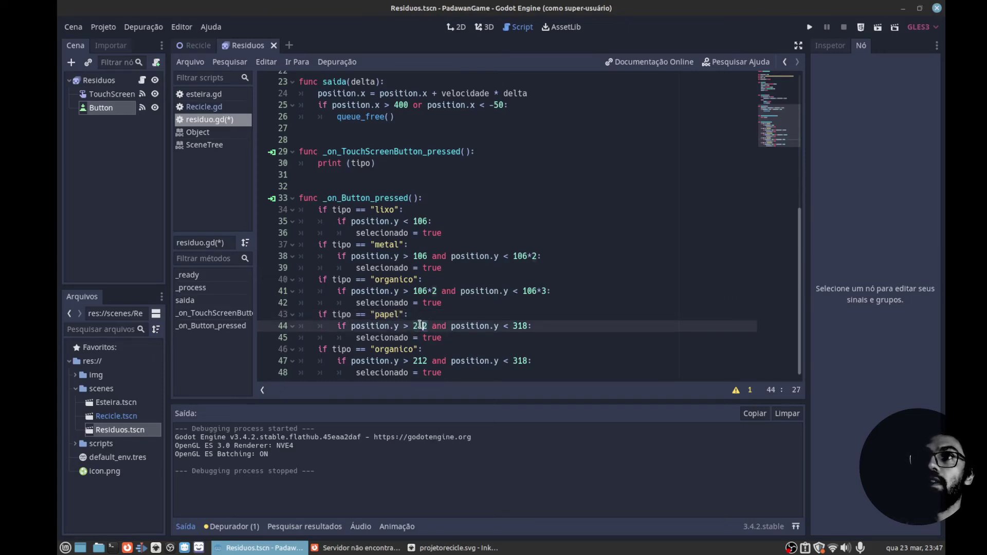
key(BackSpace)
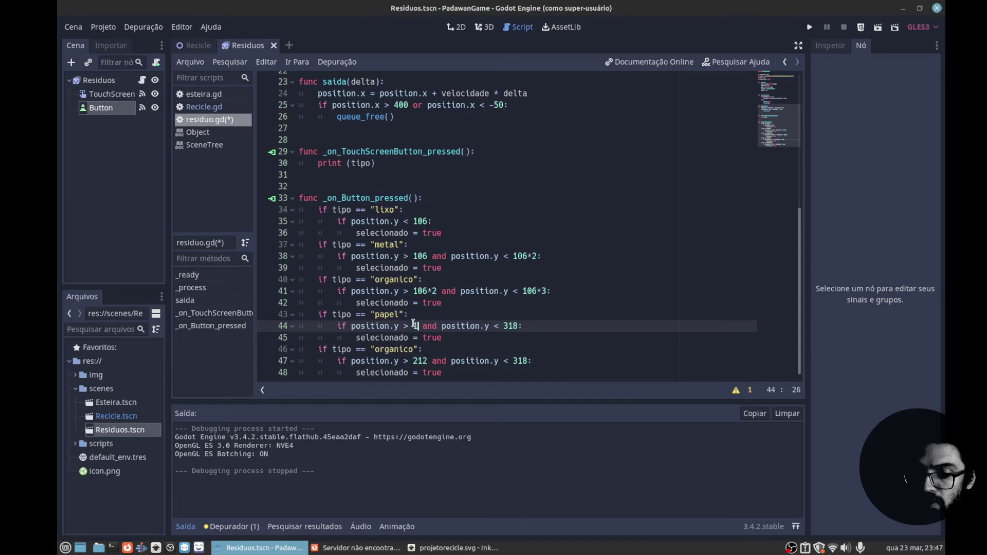
text(06)
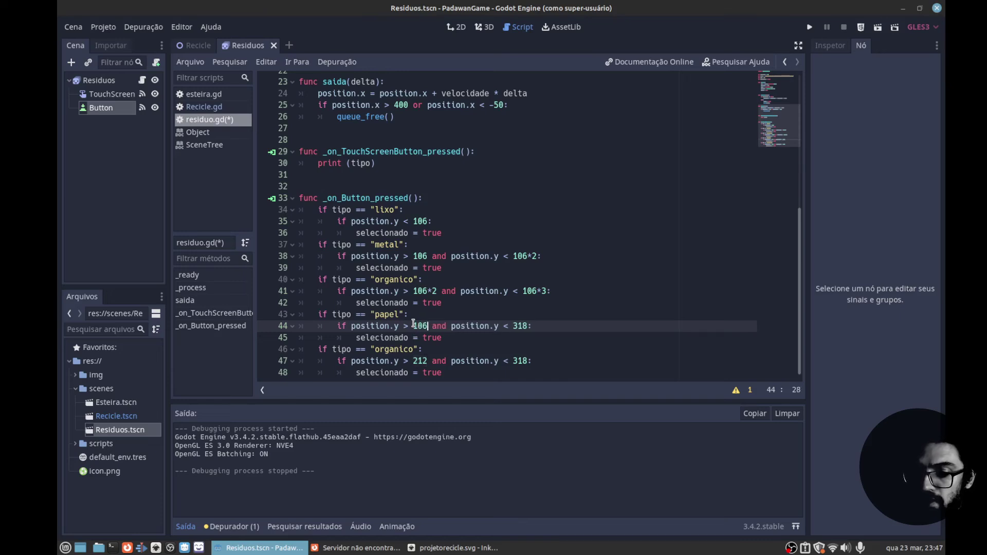
text(*3)
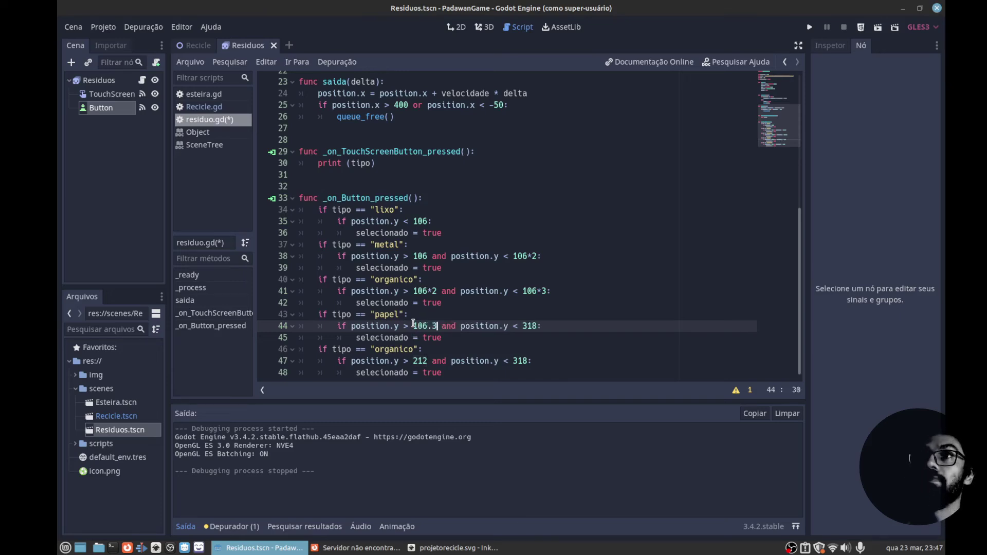
key(Left)
key(BackSpace)
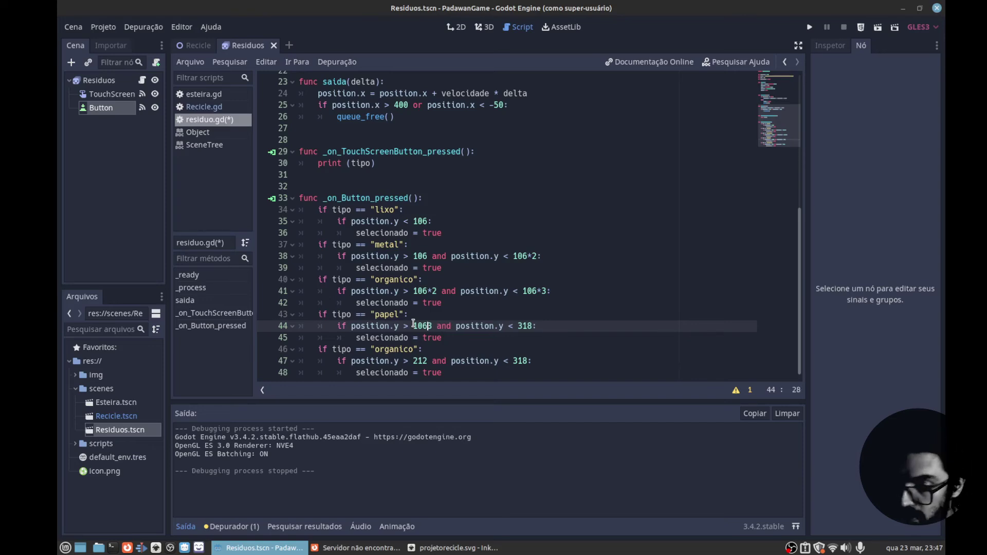
text(*)
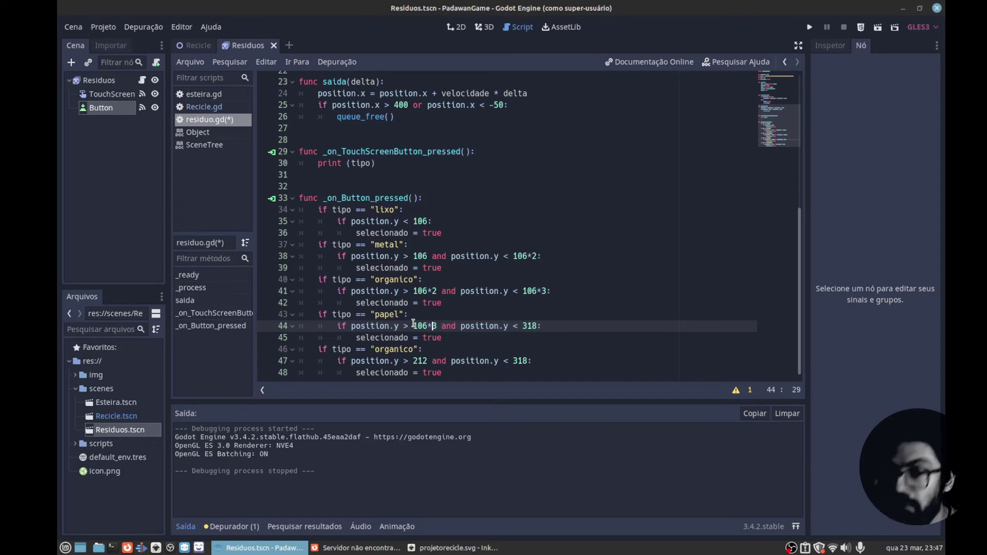
key(Right)
key(Right)
key(Right)
key(Right)
key(Right)
key(Right)
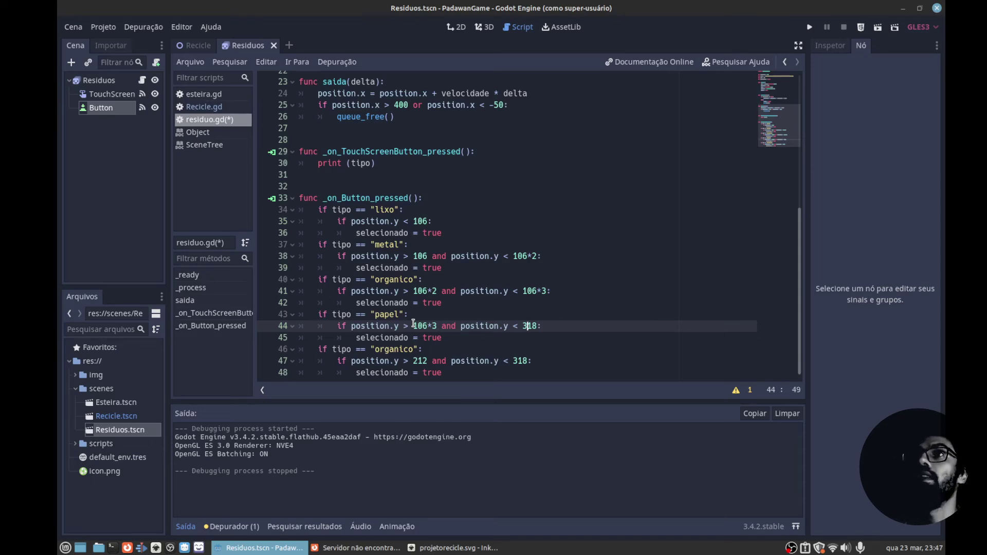
key(shift+Right)
key(shift+Right)
key(shift+Right)
text(1)
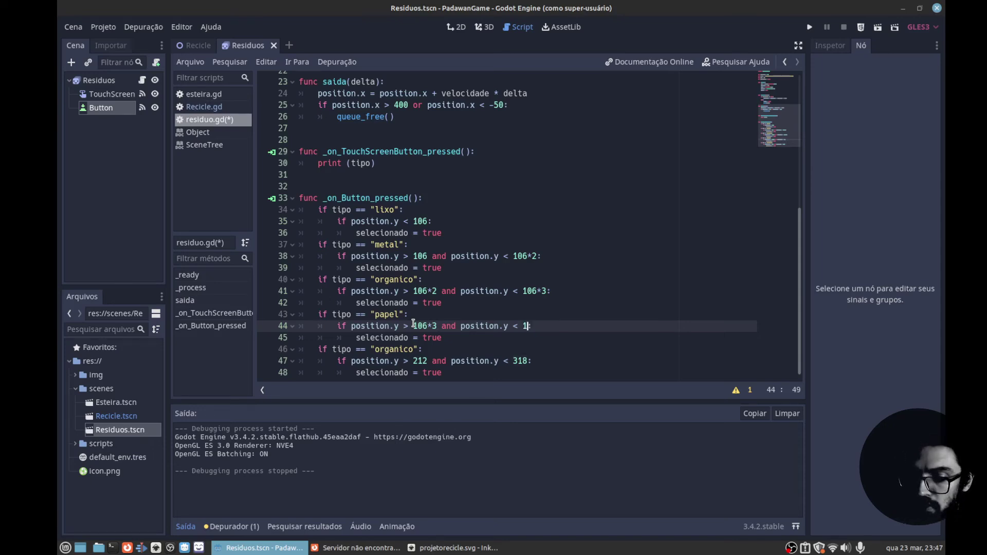
text(06*4:)
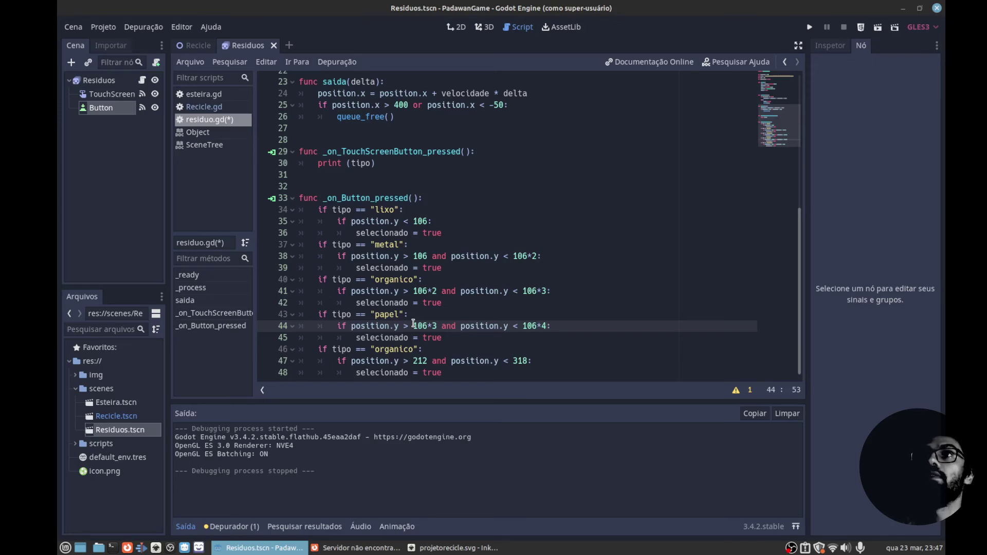
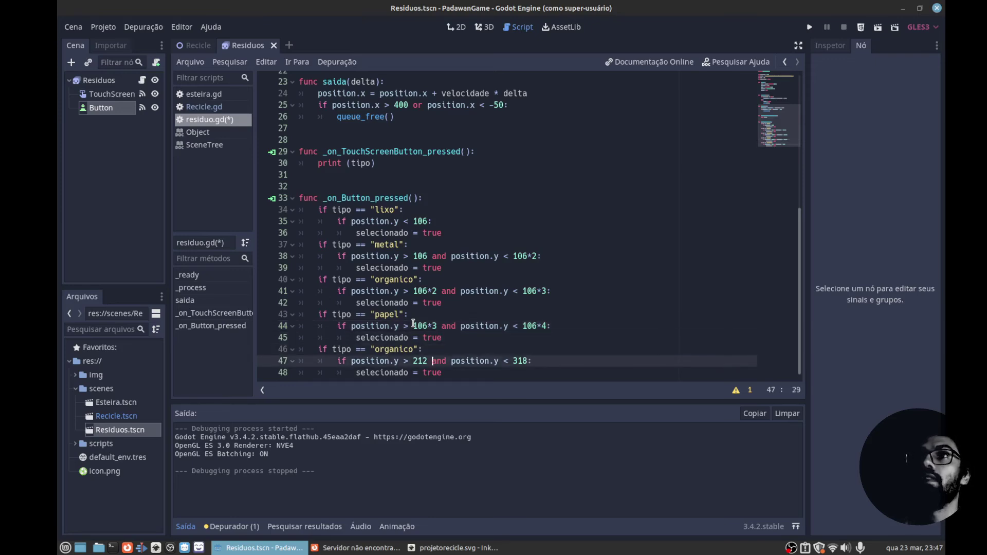
Rename the line 46 type from 'organico' to 'vidro' with position.y bounds 106*4 to 106*5, then add a new line.
key(Up)
key(BackSpace)
key(BackSpace)
key(BackSpace)
key(BackSpace)
key(BackSpace)
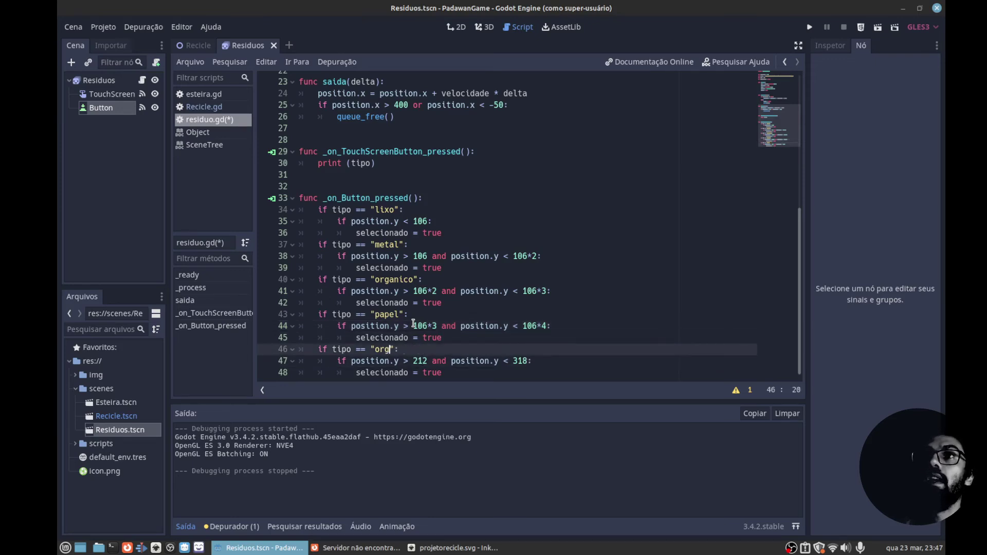
text(ide)
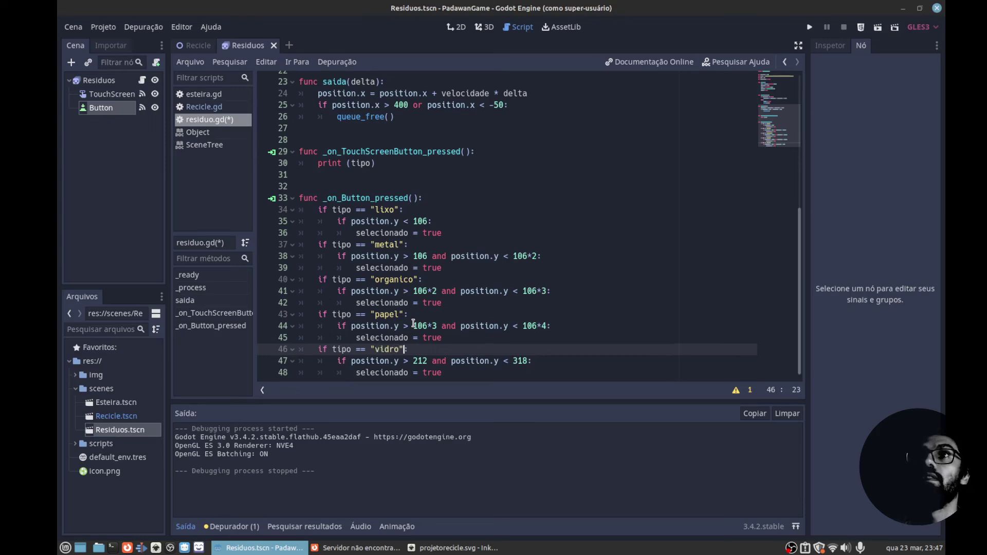
key(Down)
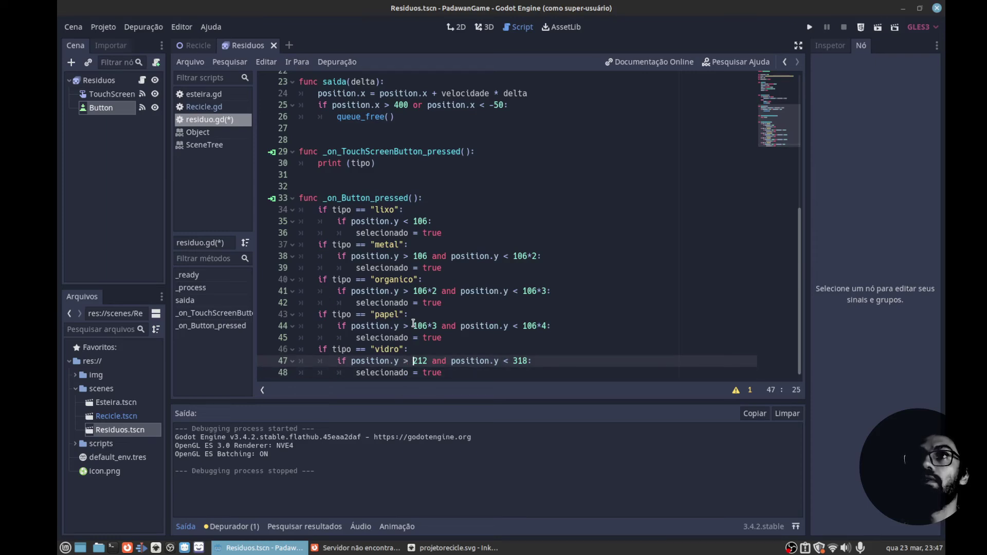
key(Delete)
key(Delete)
key(Delete)
key(Delete)
key(Delete)
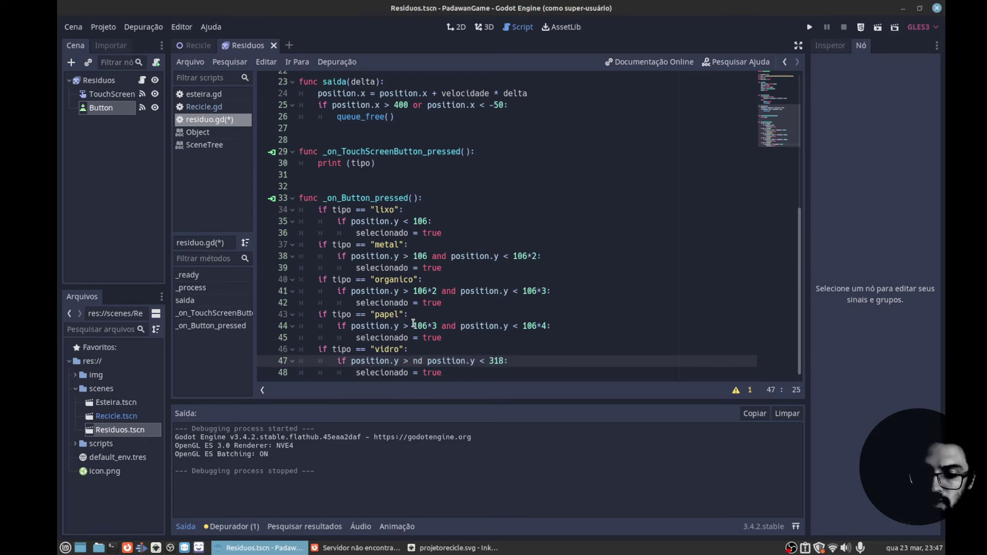
text(1a)
text(1)
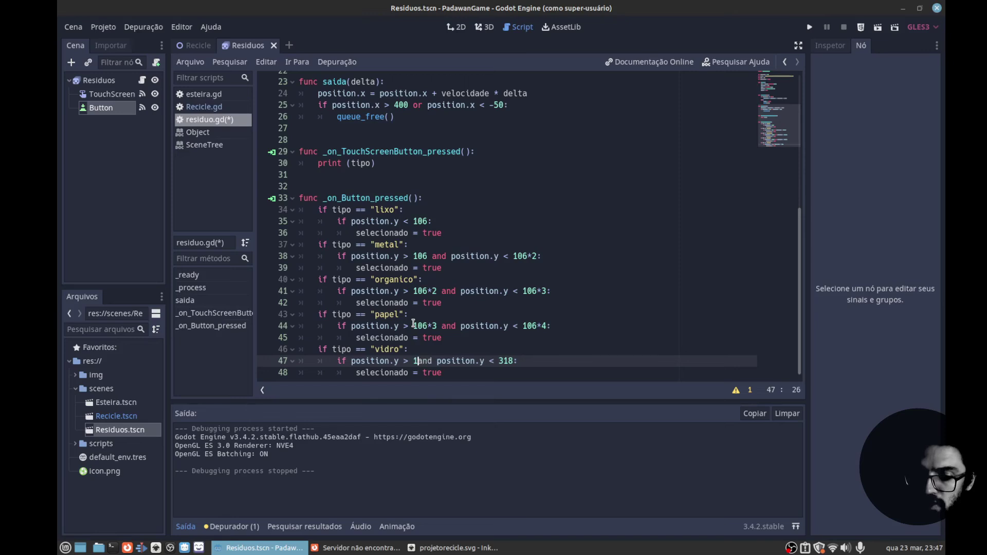
text(06 *)
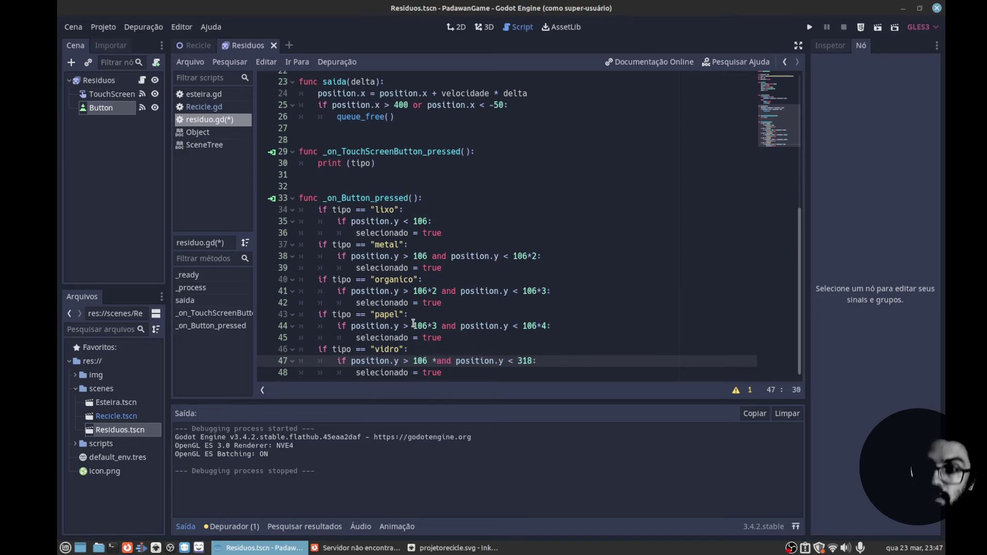
text(4)
key(Left)
key(BackSpace)
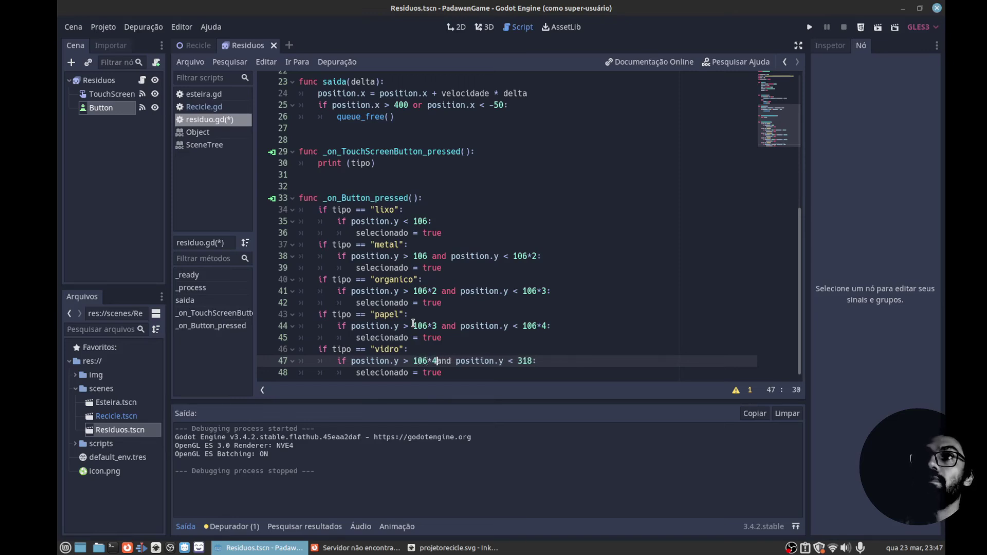
key(Right)
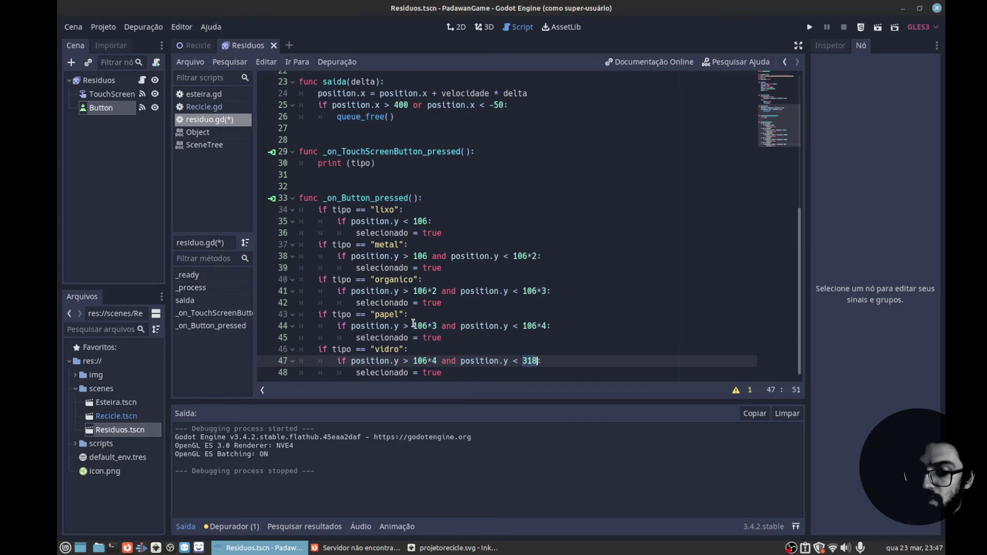
text(106*)
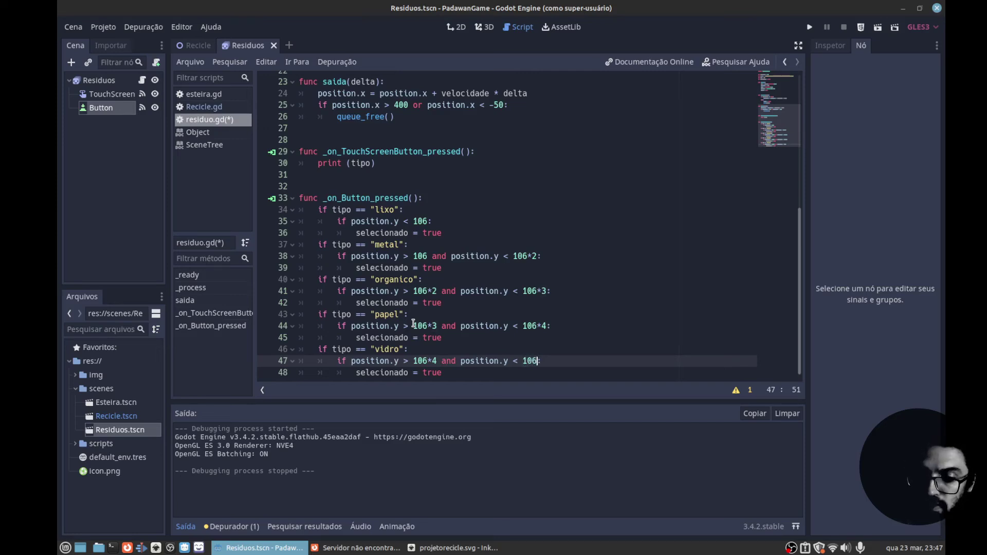
text(5)
key(Down)
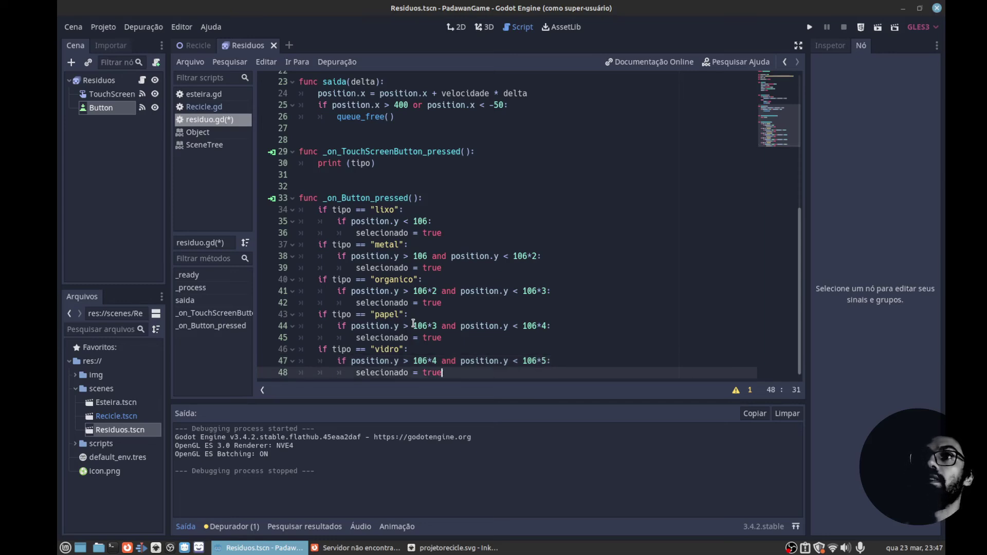
key(Return)
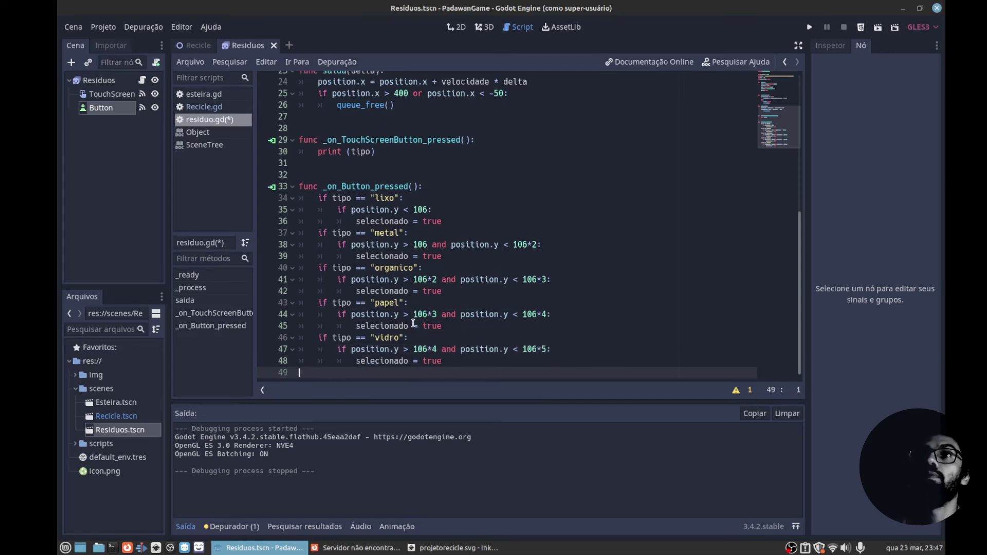
Paste a copied type-check block at line 49 and rename its type to 'plastico'.
text(if tipo == "organico": 		if position.y > 212 and position.y < 318: 			selecionado = true)
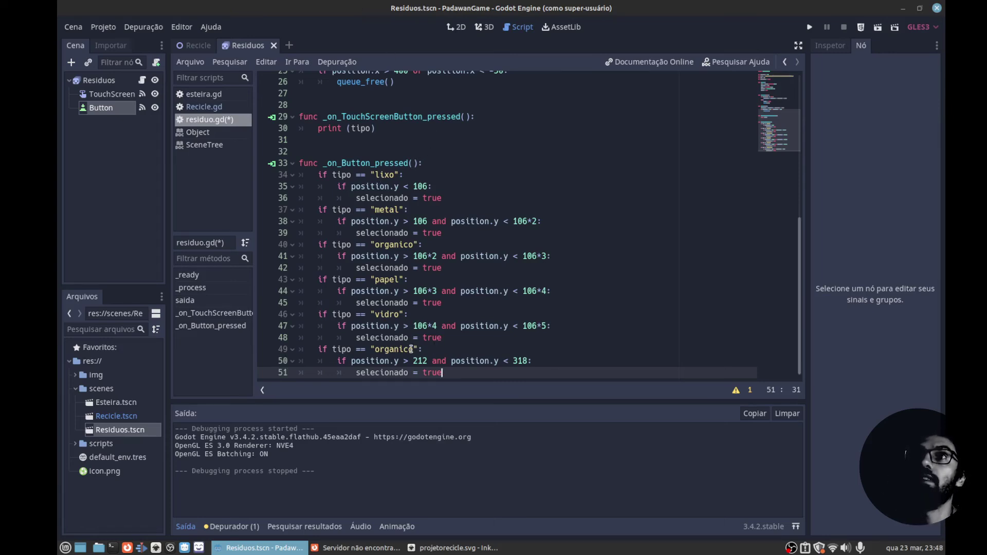
double_click(411, 350)
text(plastico)
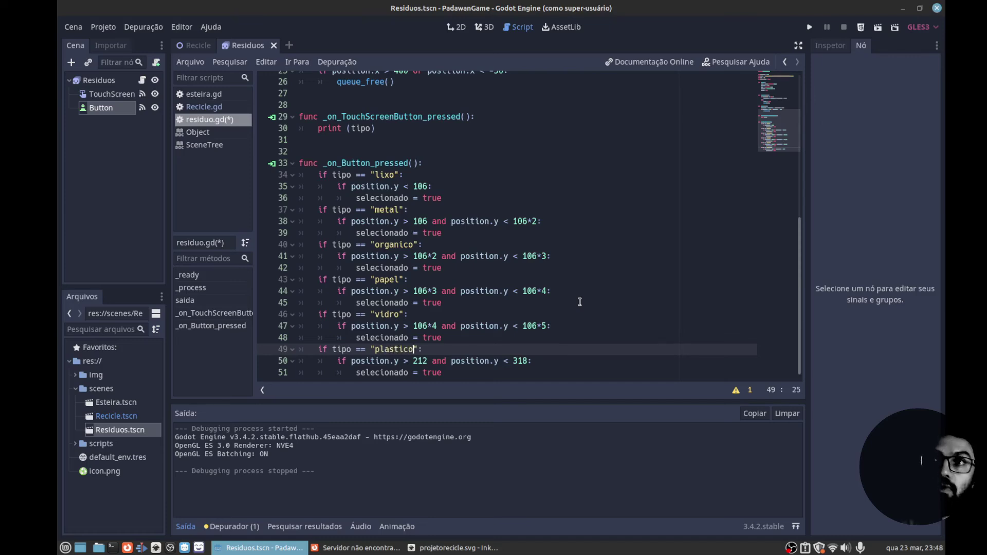
Set the plastico bounds to 106*5 and 106*6, then save and run the game.
key(Down)
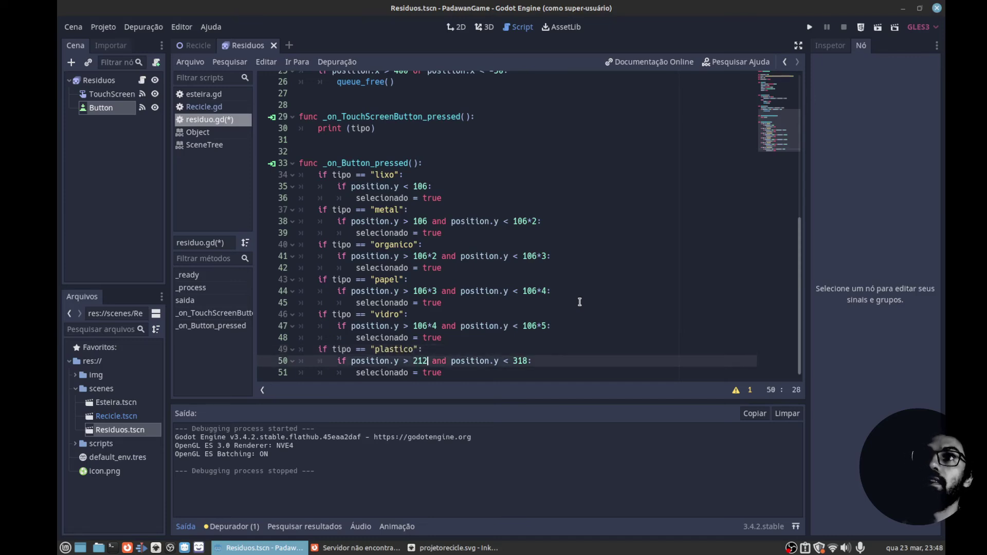
key(BackSpace)
key(BackSpace)
key(BackSpace)
text(1)
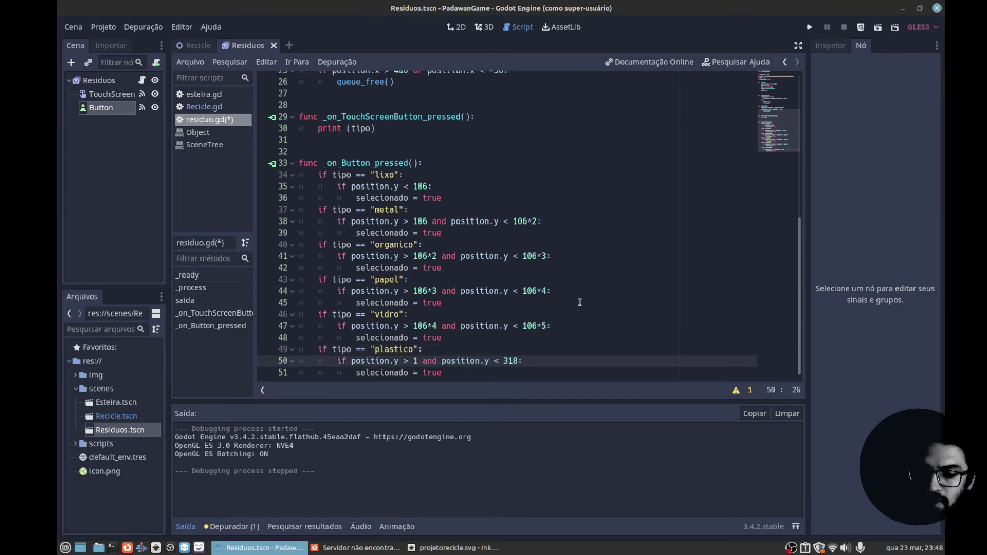
text(06)
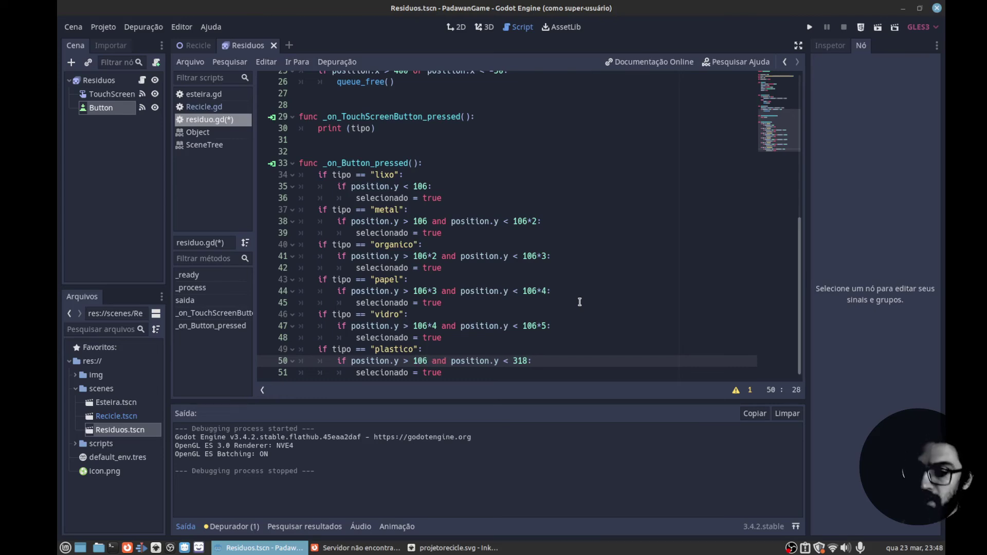
text(*)
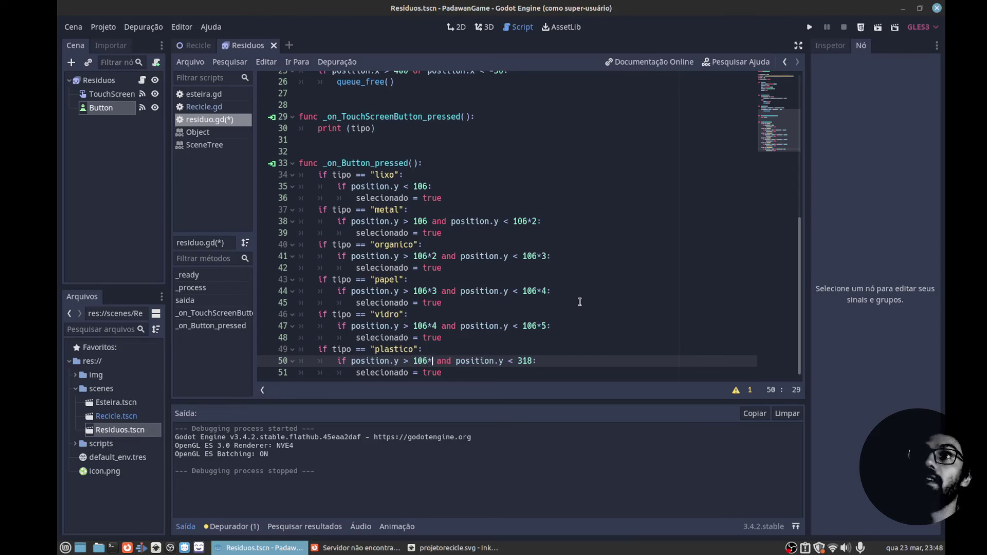
text(5)
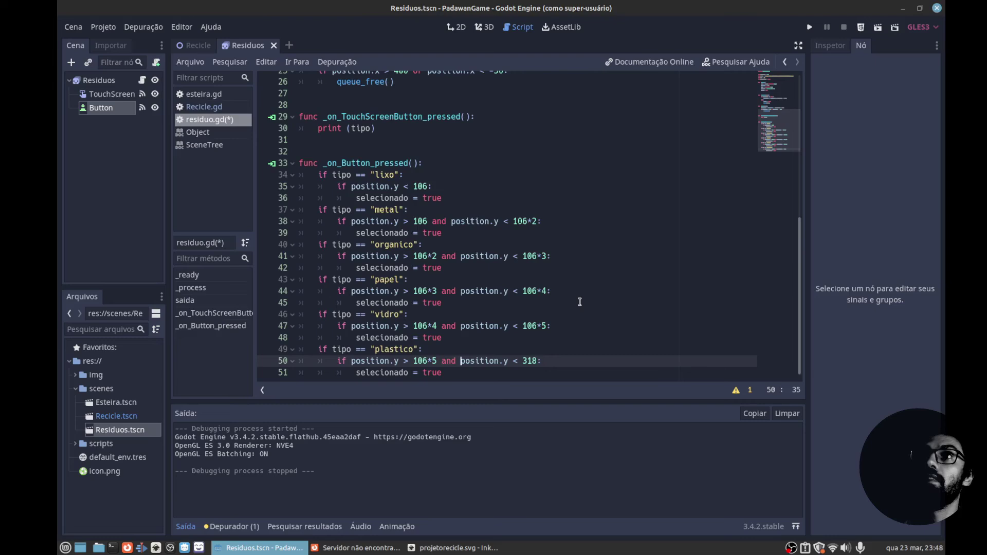
key(Right)
key(Right)
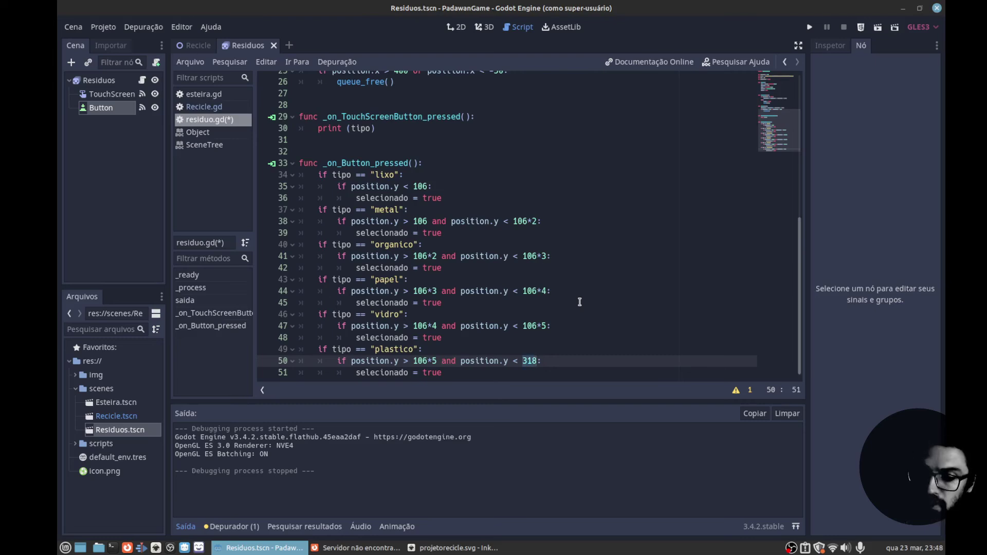
key(BackSpace)
key(BackSpace)
key(BackSpace)
text(106*6)
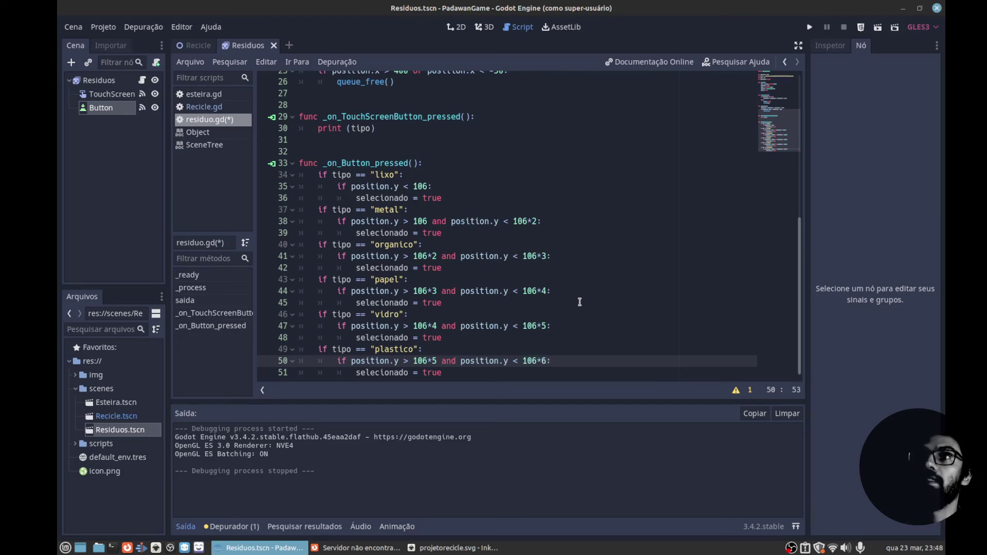
click(809, 28)
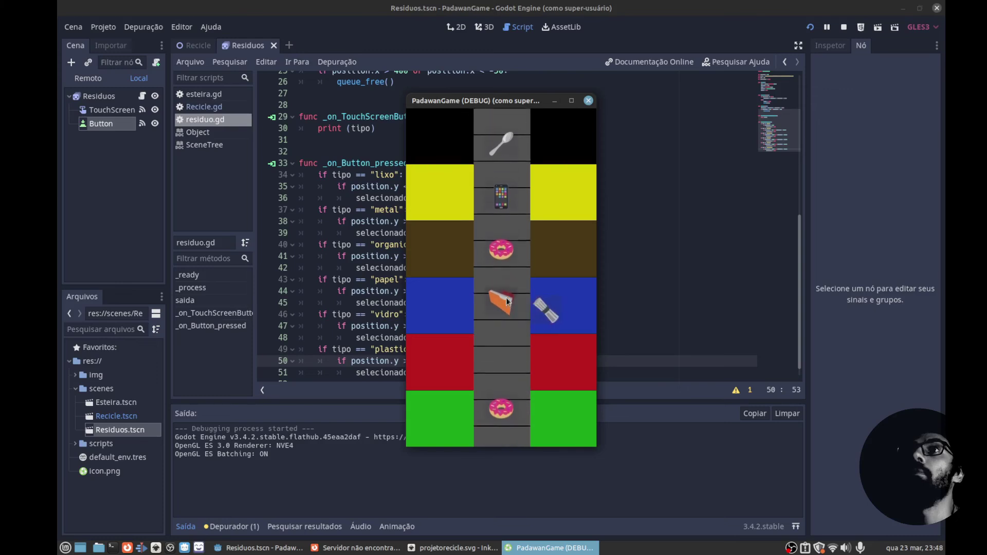
Sort the folder, poop, paperclip, wrench and mouse items off the belt into their bins.
click(506, 290)
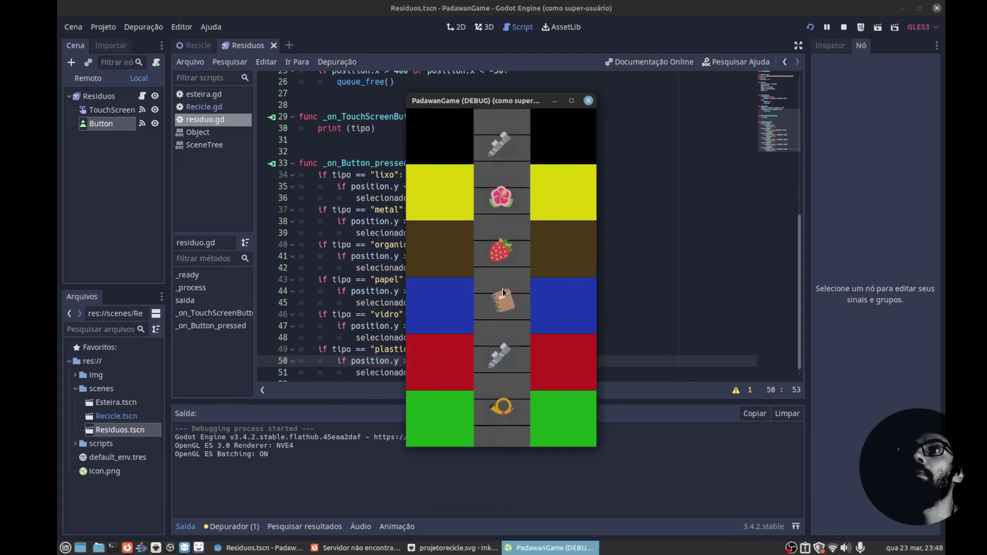
click(507, 140)
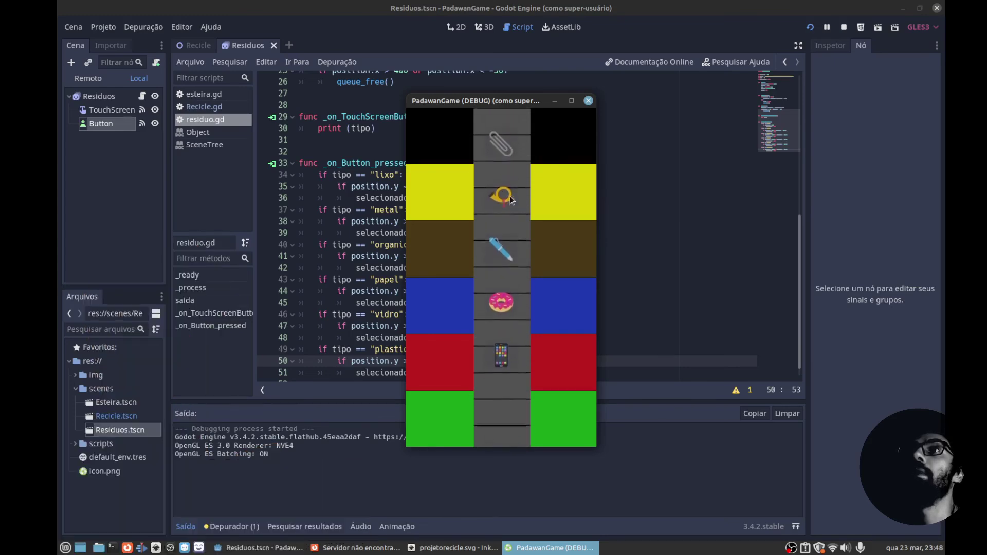
click(505, 194)
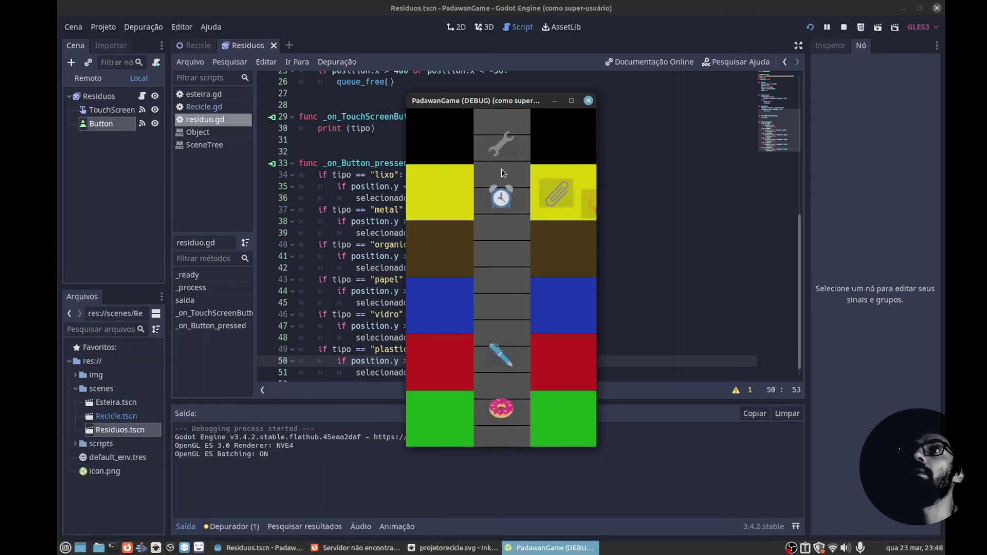
click(502, 169)
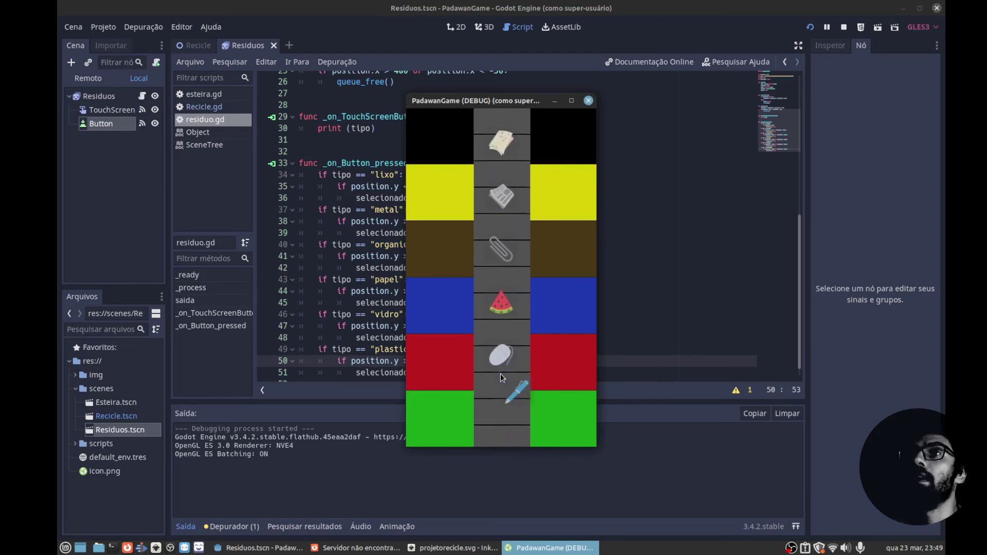
click(502, 378)
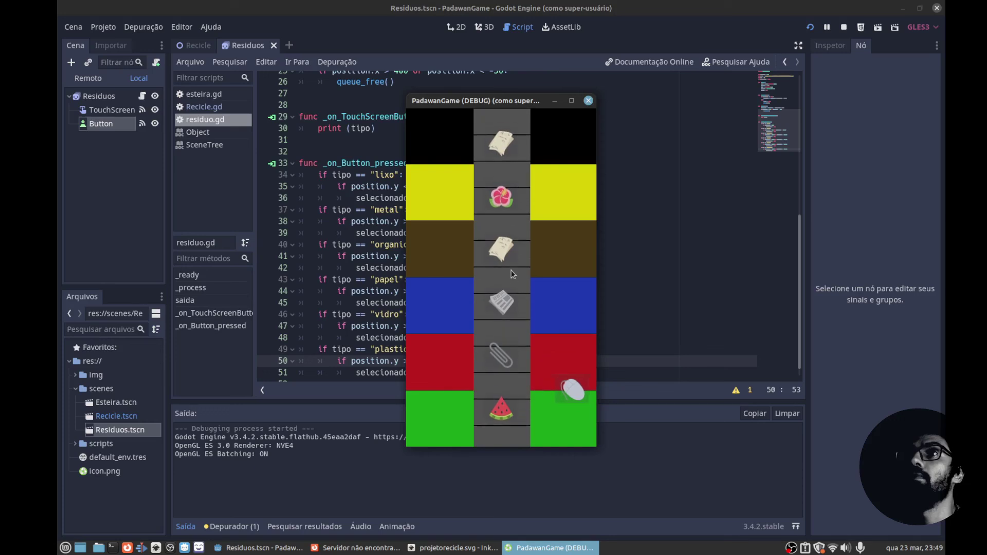